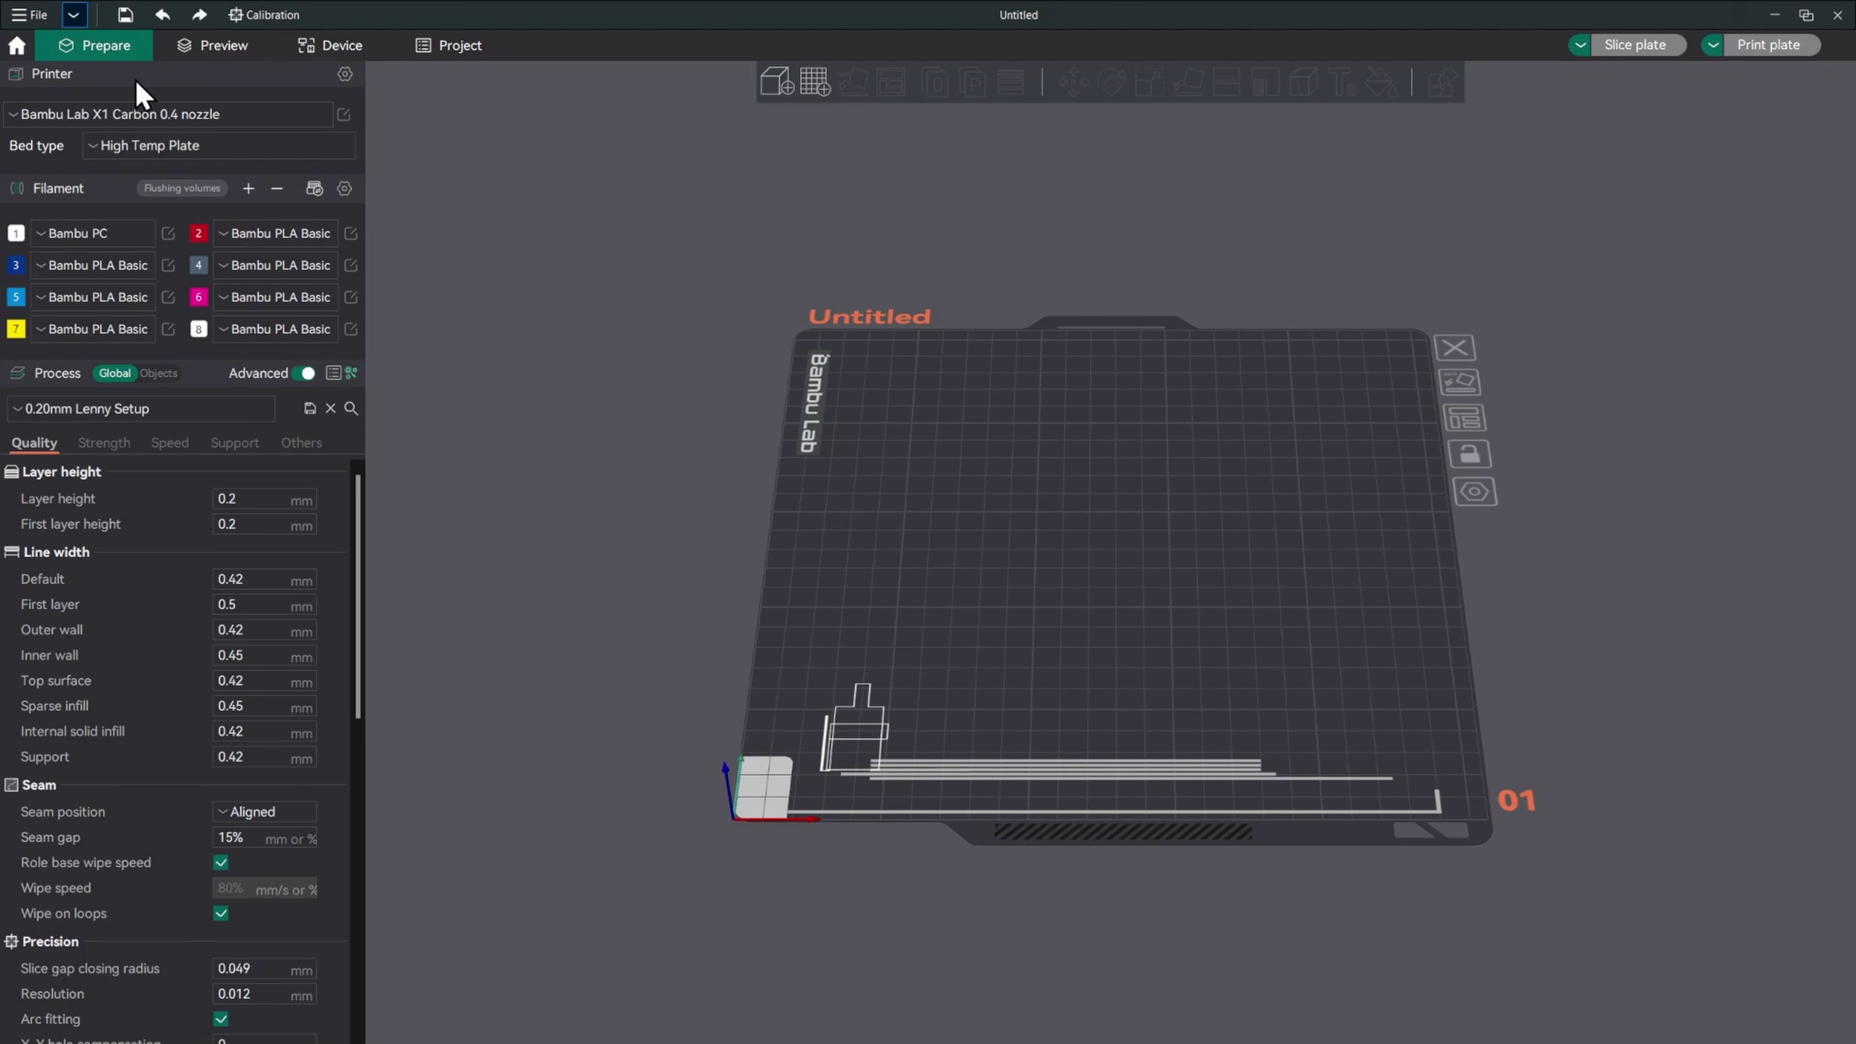
# Synchronize the filament list from the AMS, choosing to resync all filaments
pyautogui.click(314, 188)
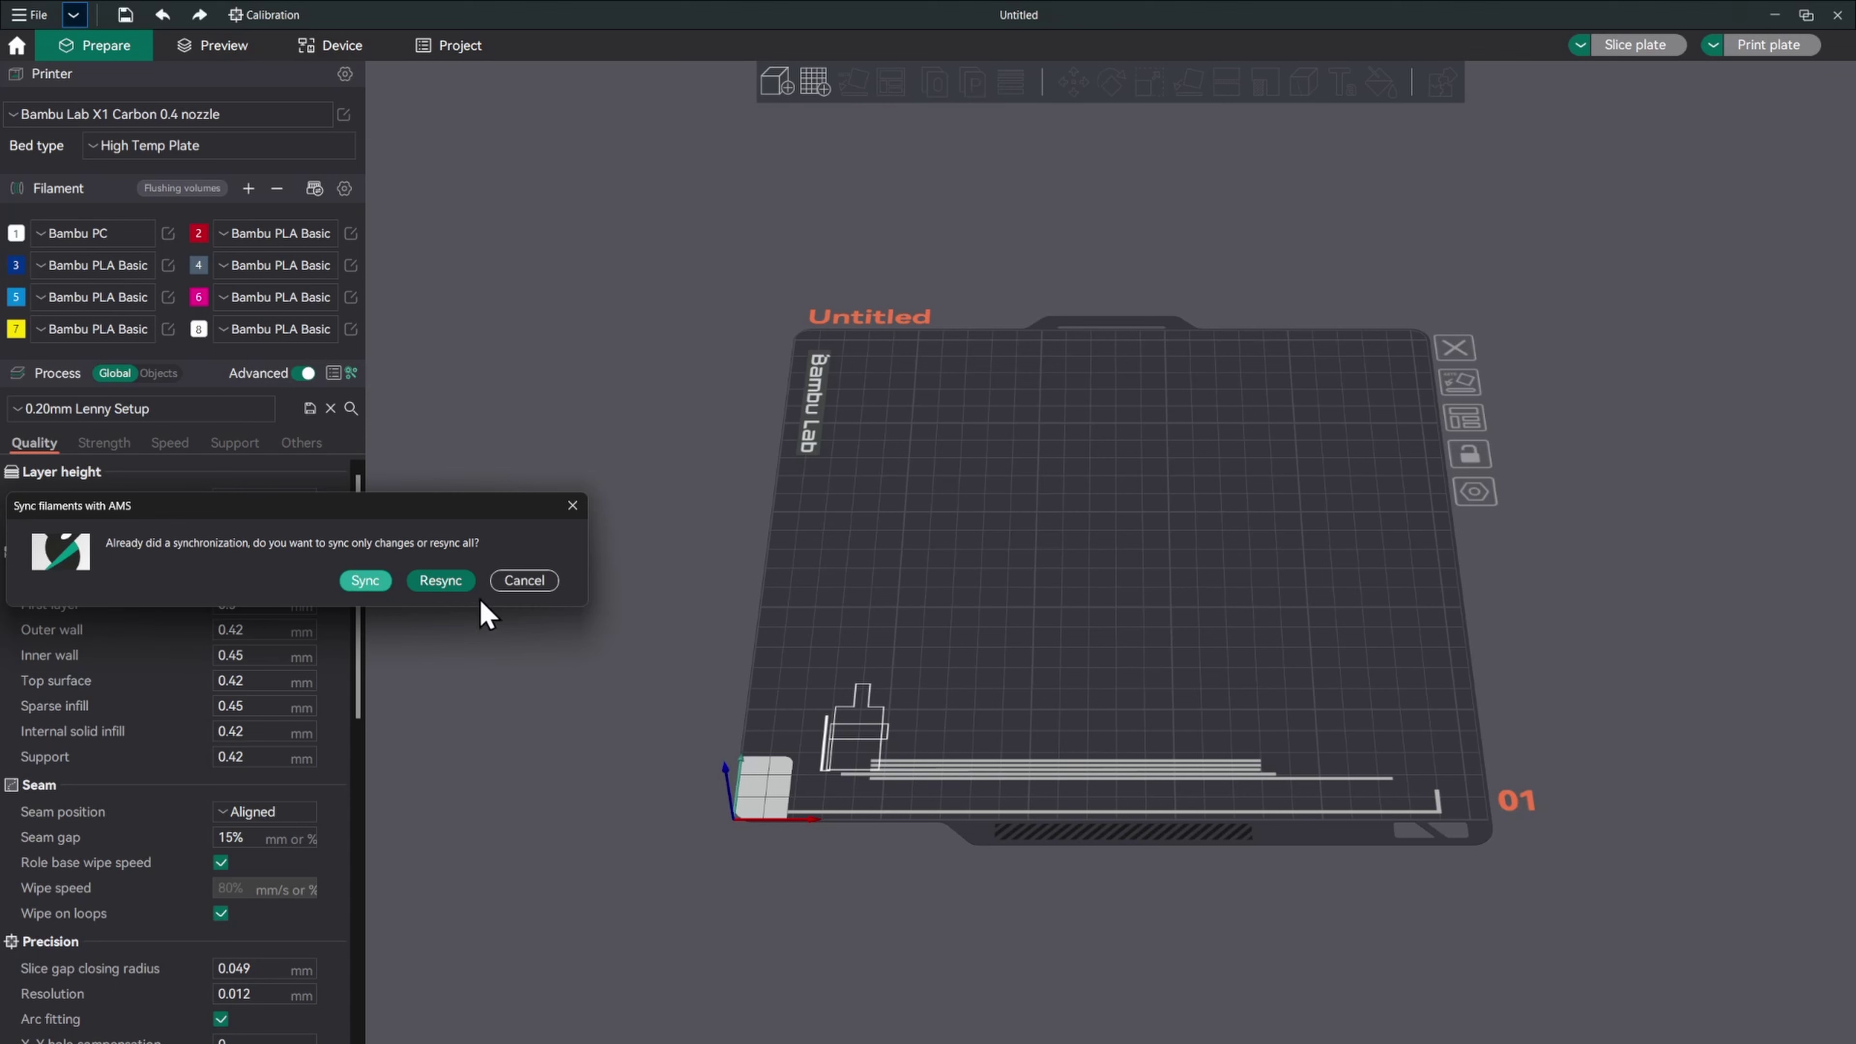
pyautogui.click(459, 587)
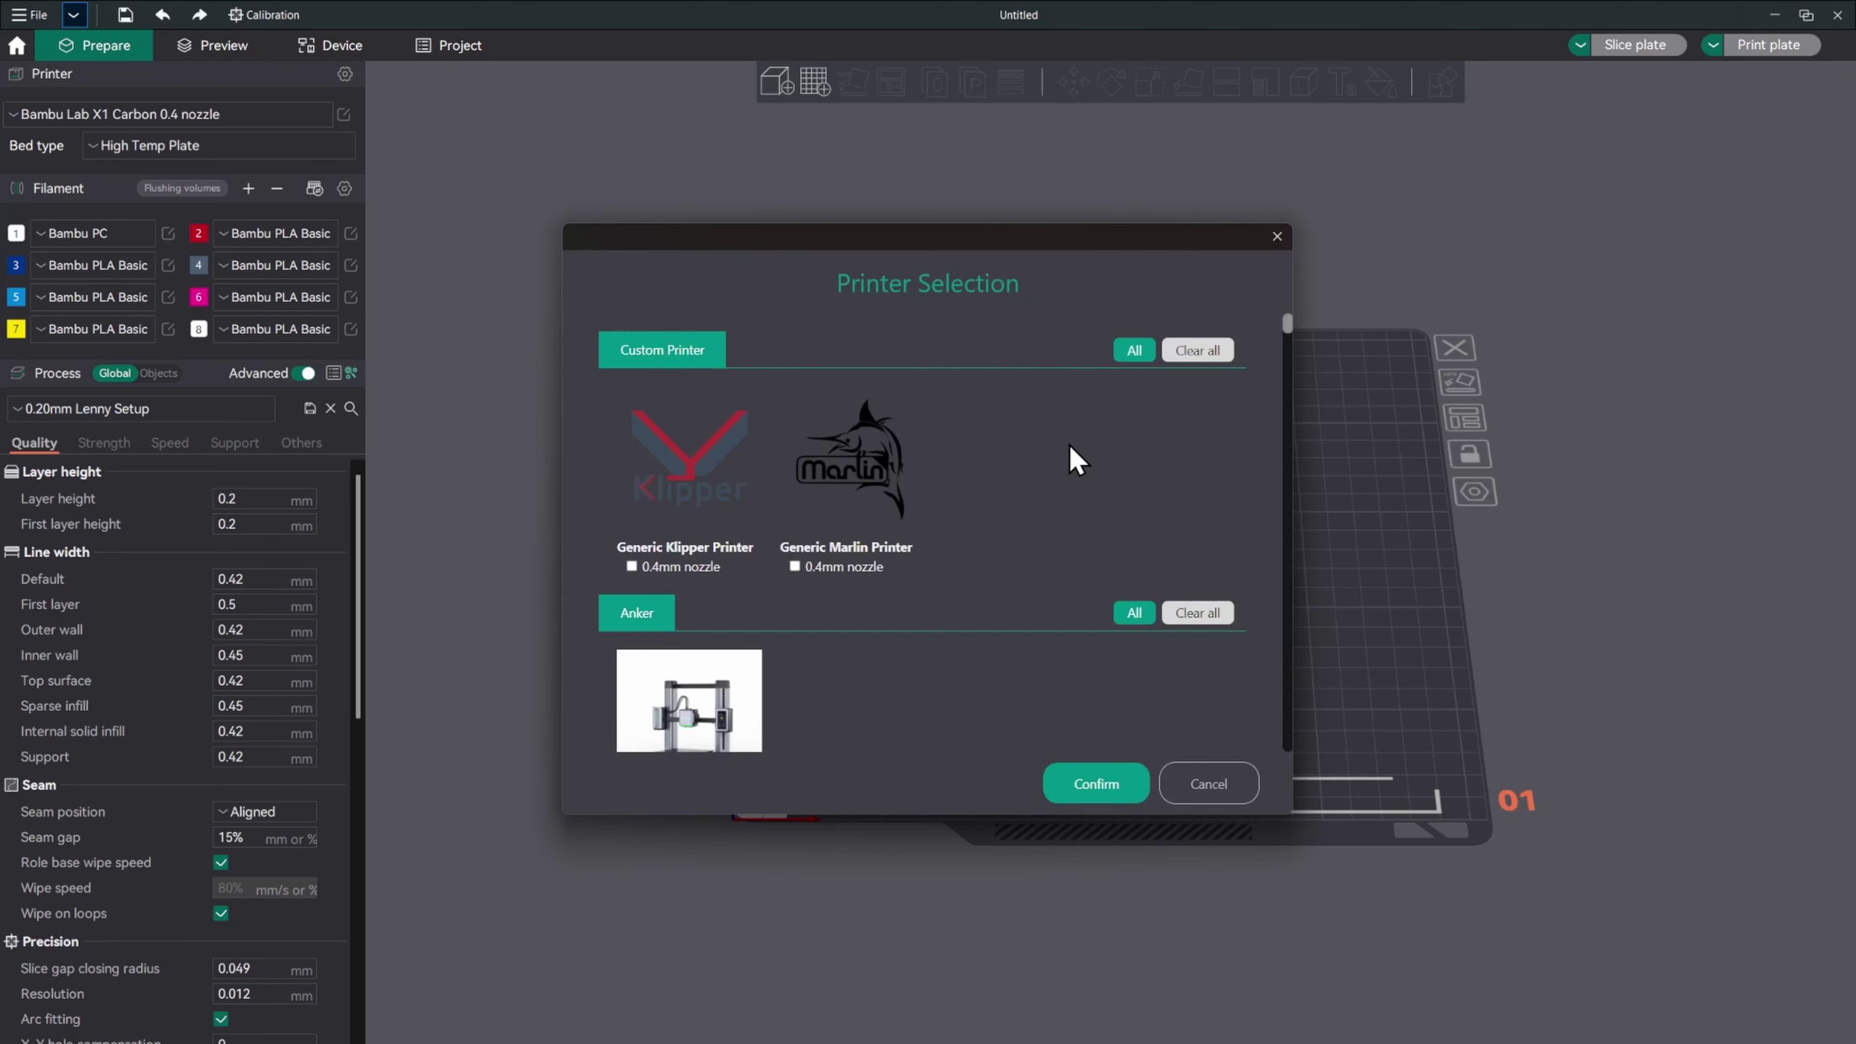
# Examine the available printer models and nozzle sizes by brand in the printer selection list, from Anker to Sovol, and close it
pyautogui.scroll(-5, 1049, 468)
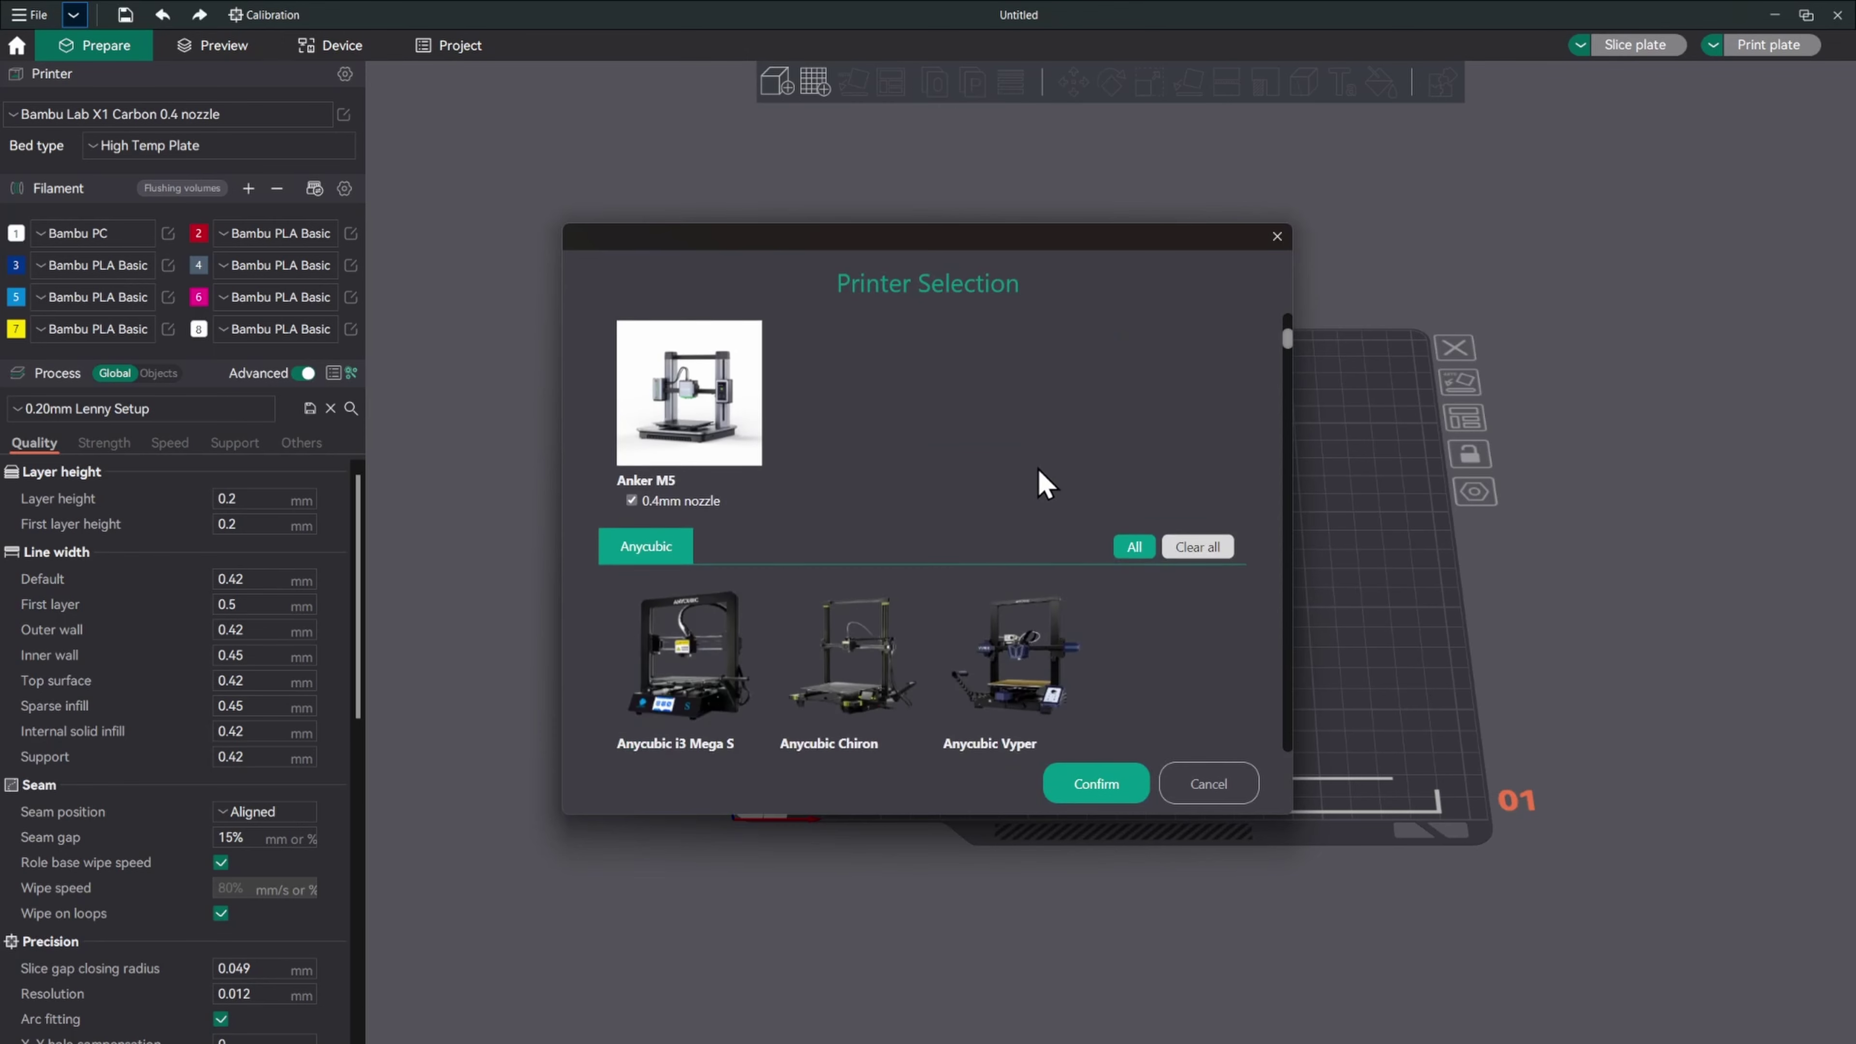
pyautogui.scroll(-2, 837, 519)
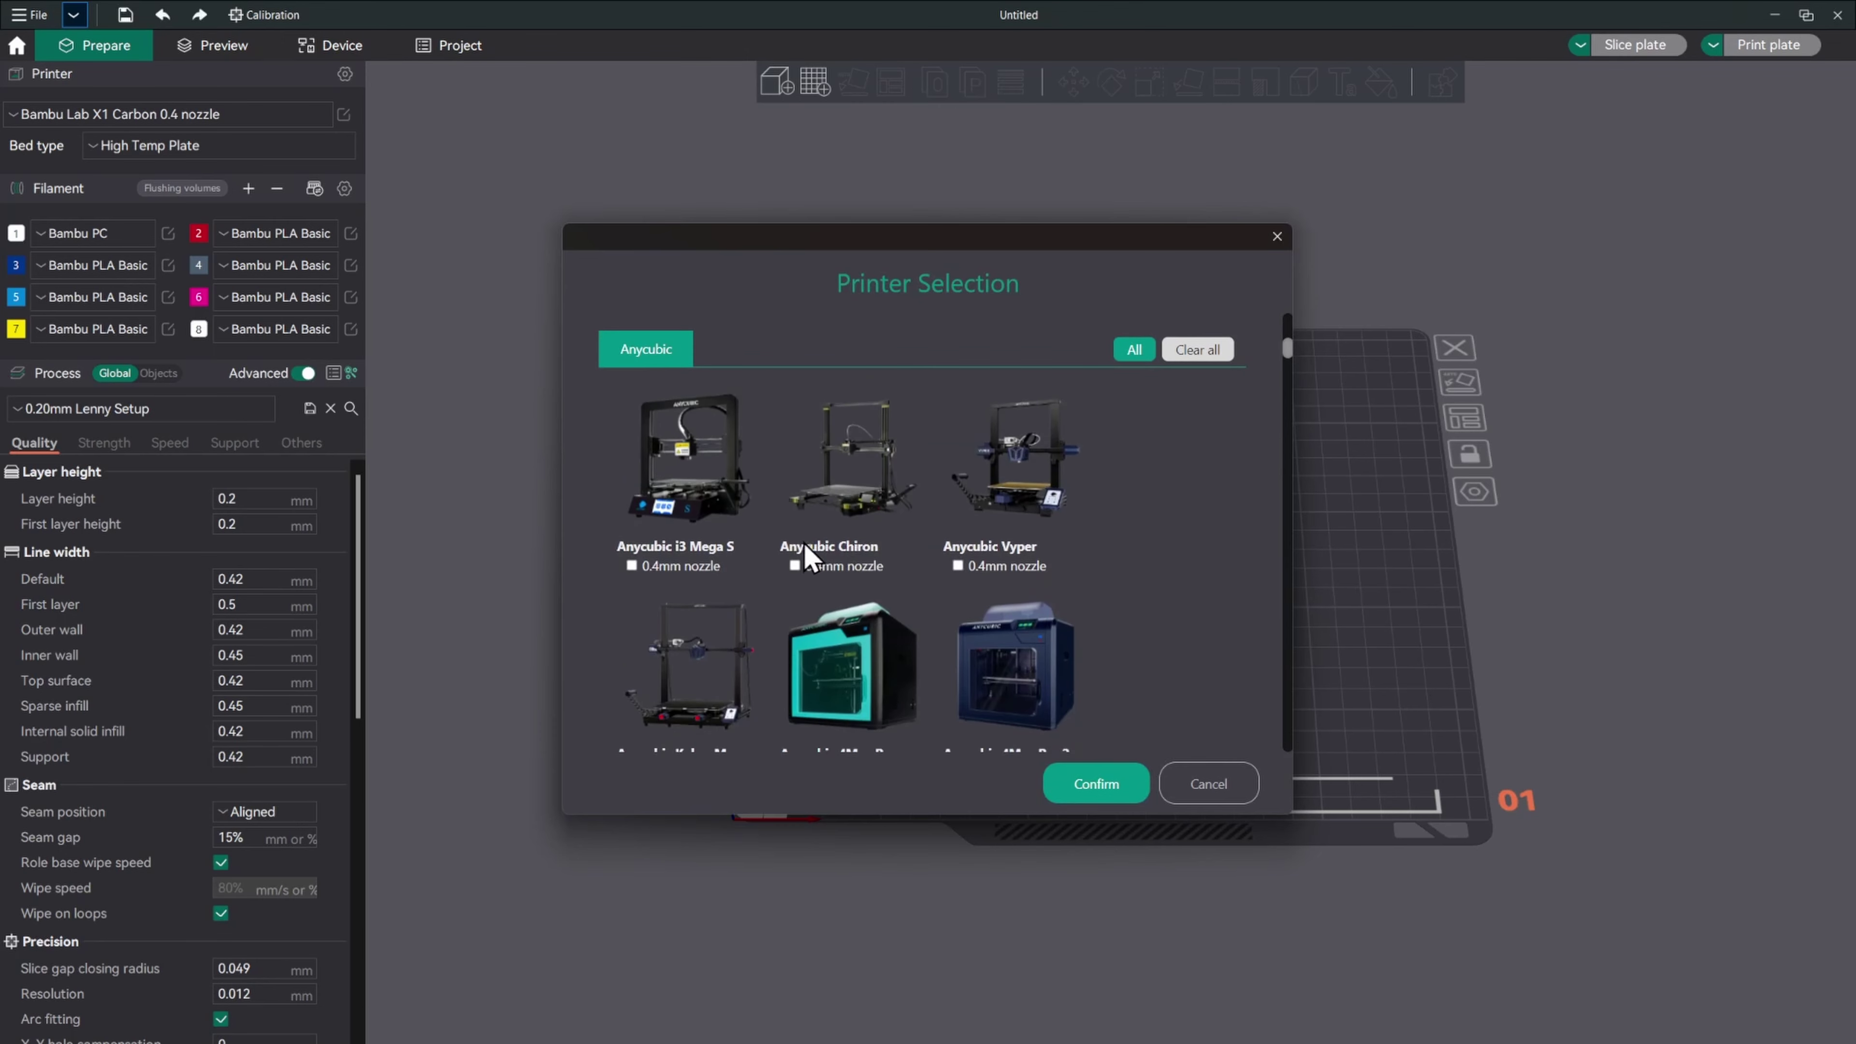
pyautogui.scroll(-5, 769, 551)
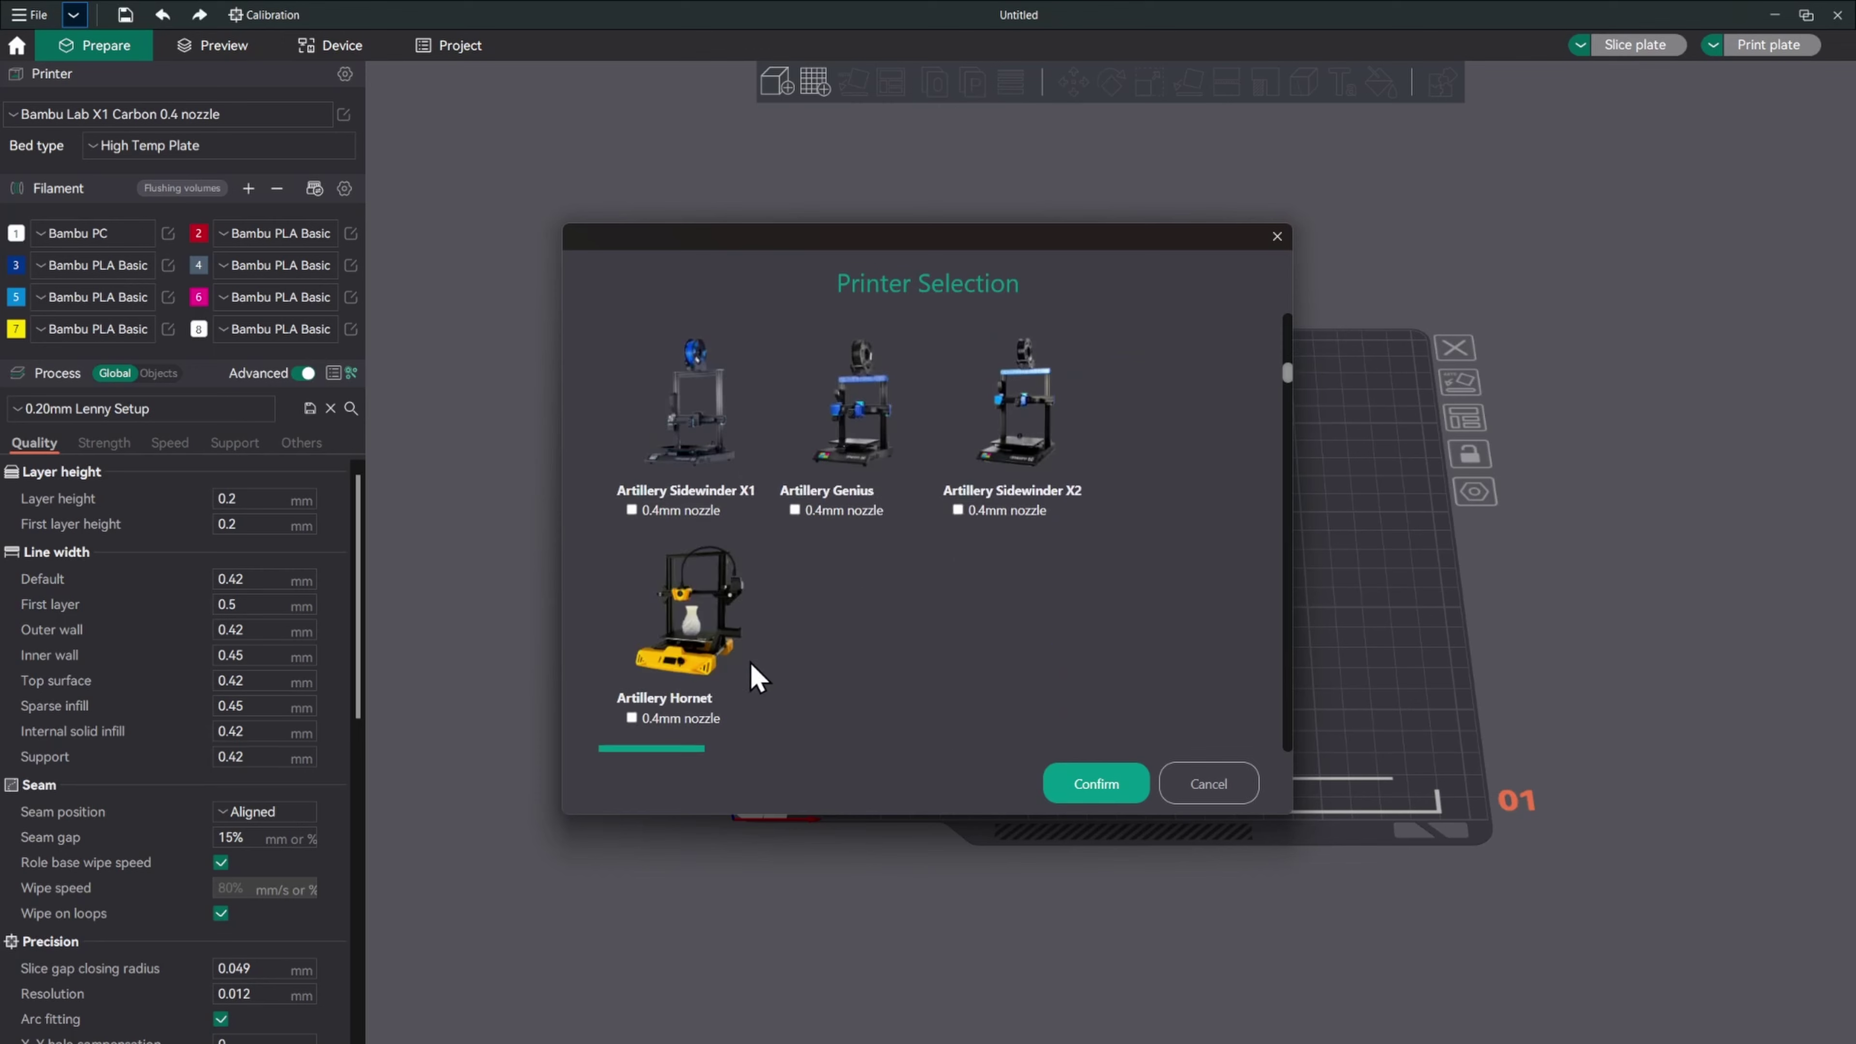
pyautogui.scroll(-6, 695, 613)
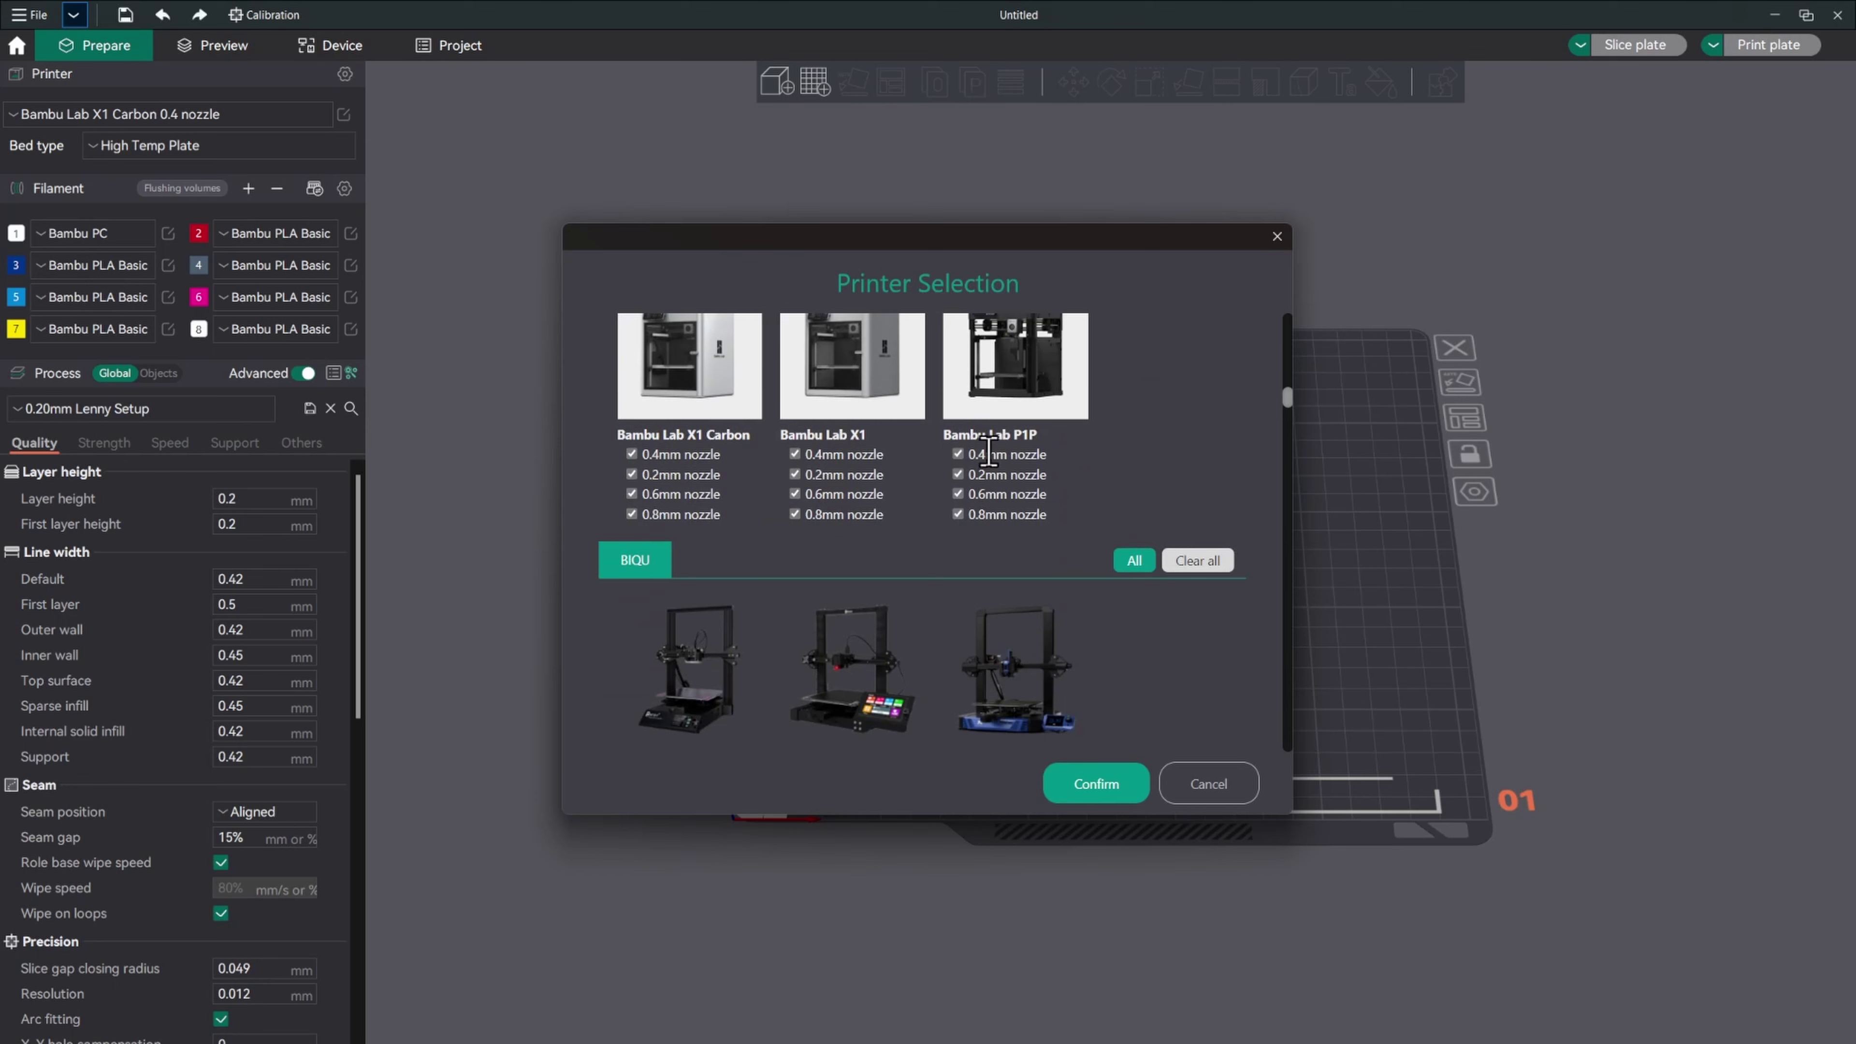
pyautogui.scroll(-4, 965, 489)
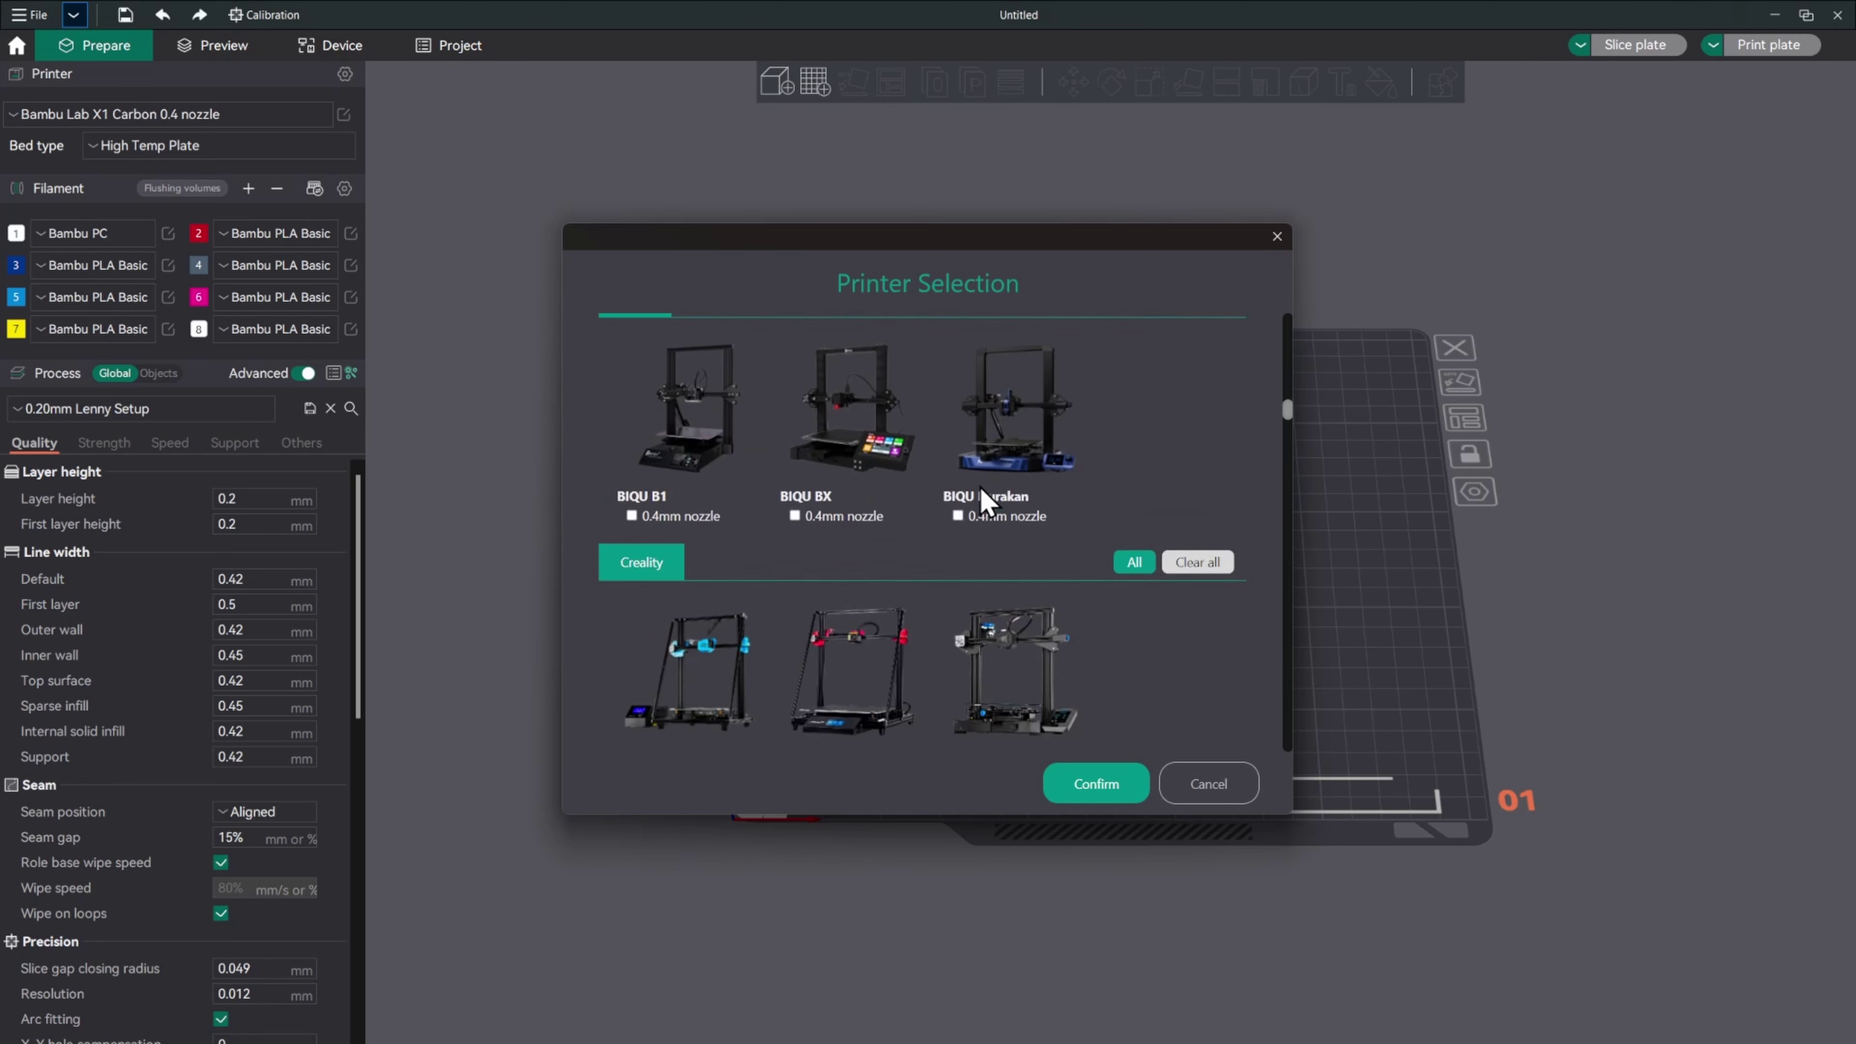
pyautogui.scroll(-5, 965, 500)
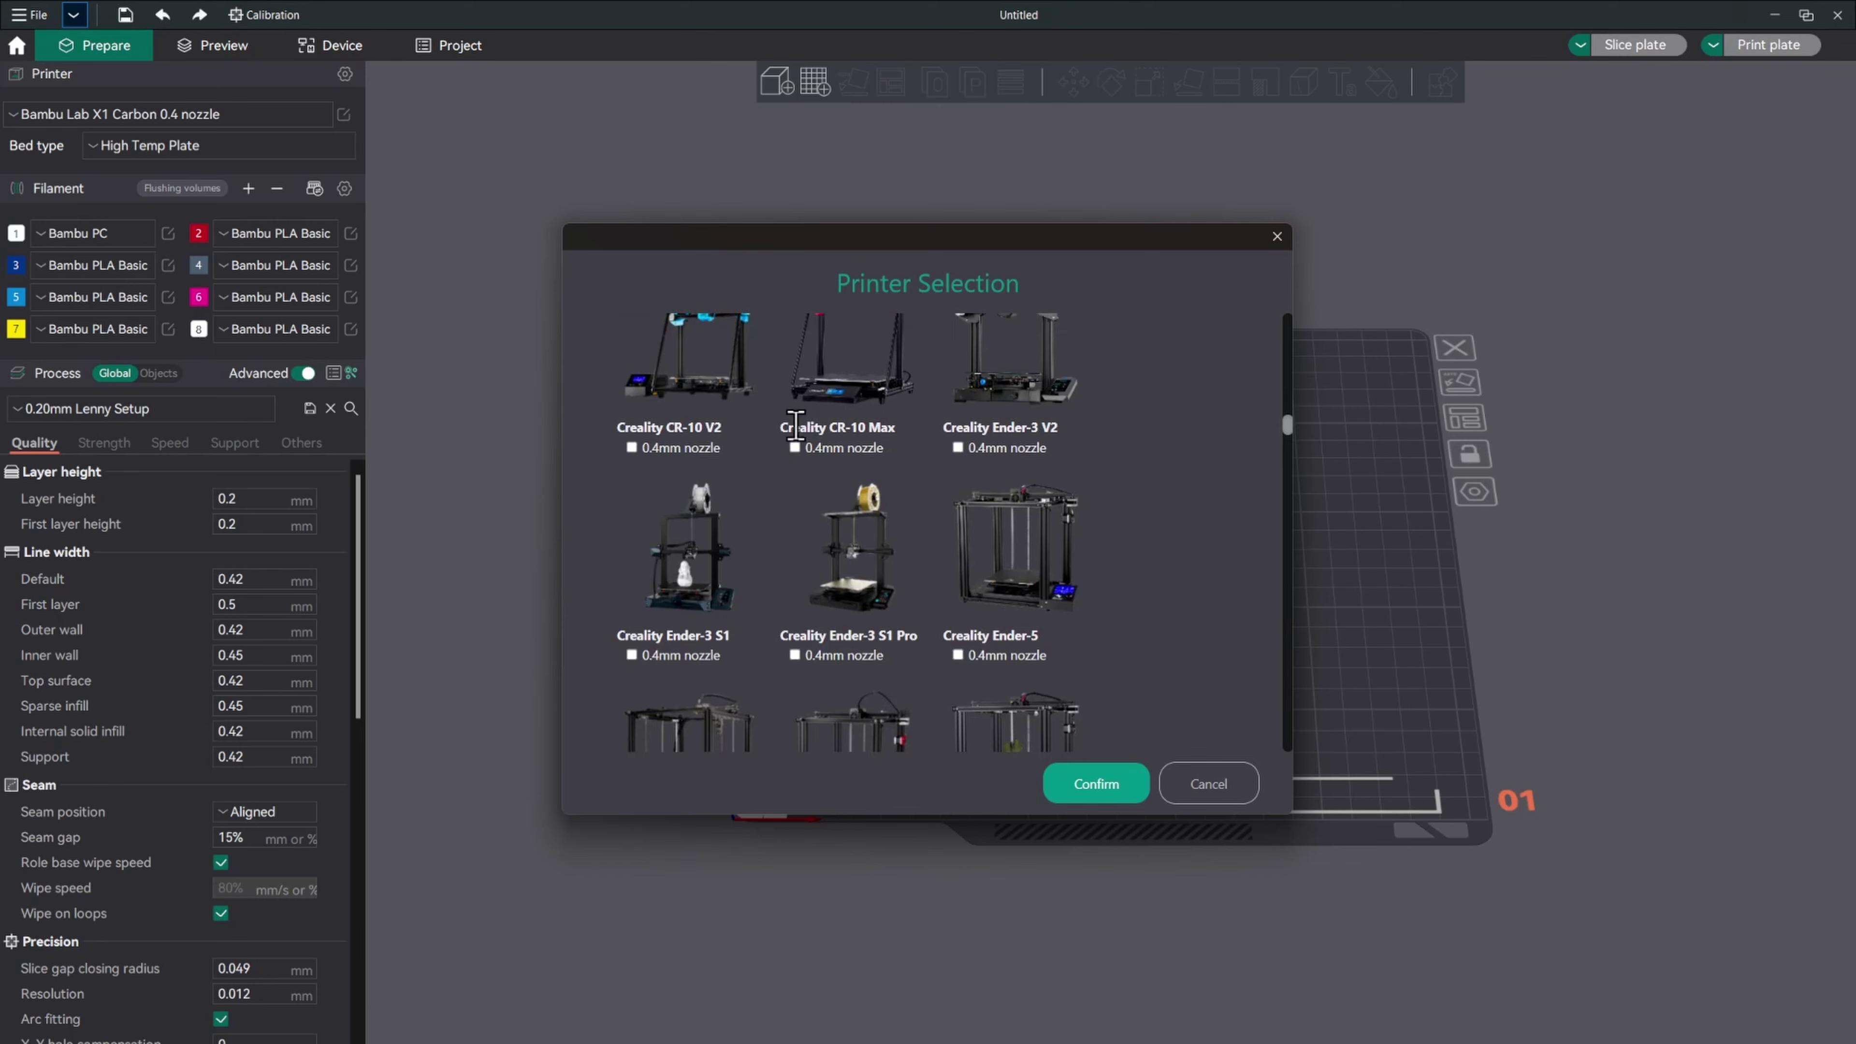
pyautogui.scroll(-8, 860, 461)
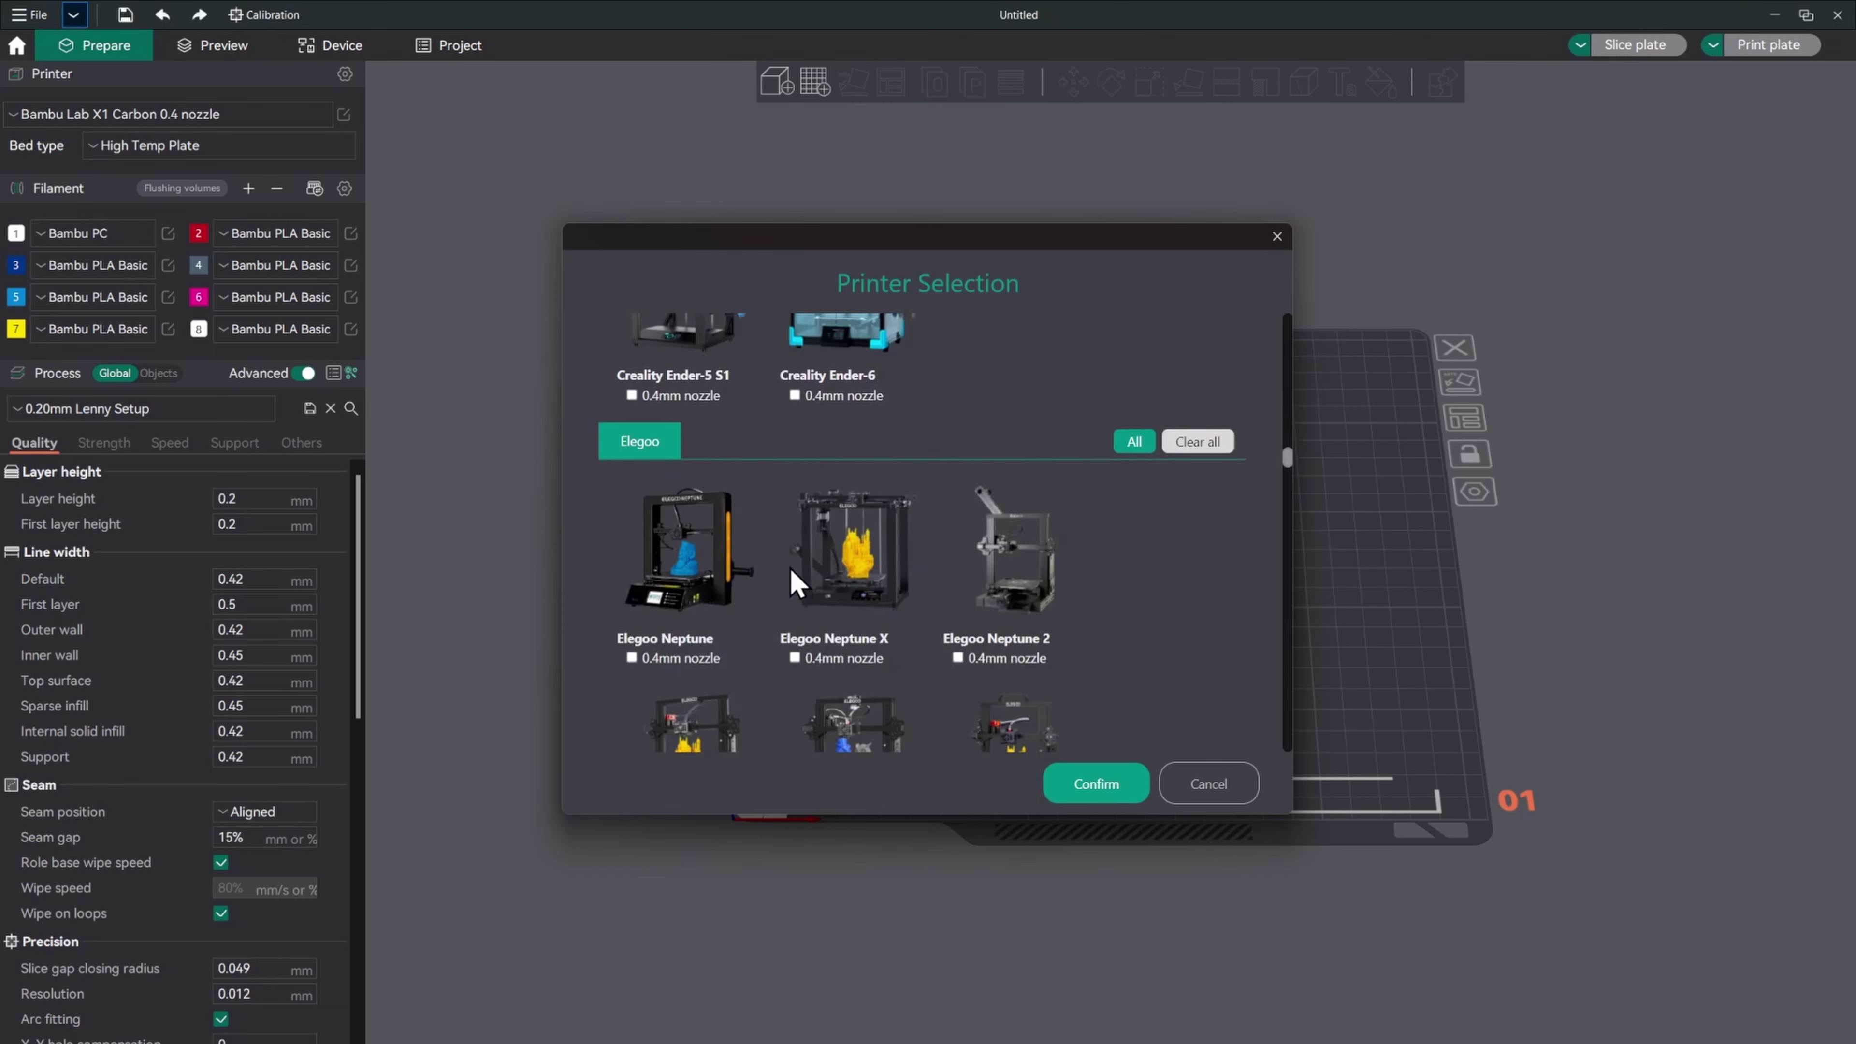
pyautogui.scroll(-10, 787, 564)
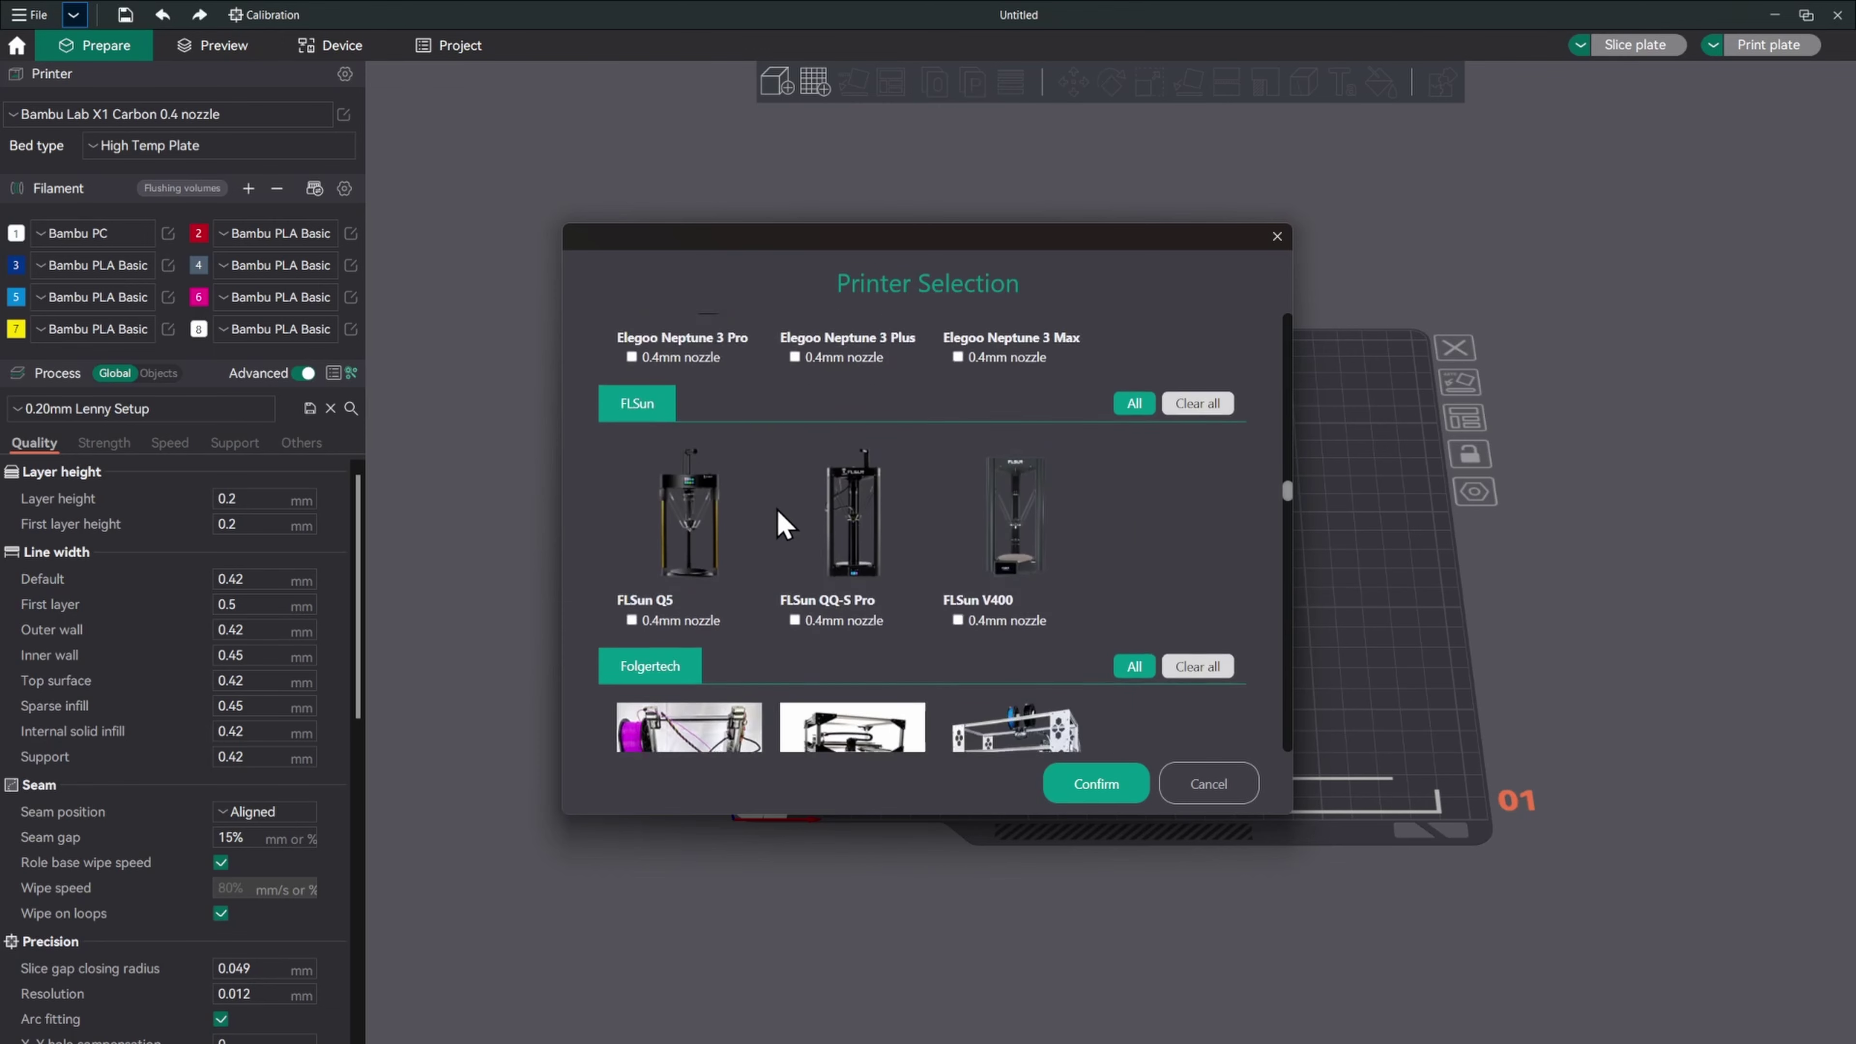
pyautogui.scroll(-10, 780, 520)
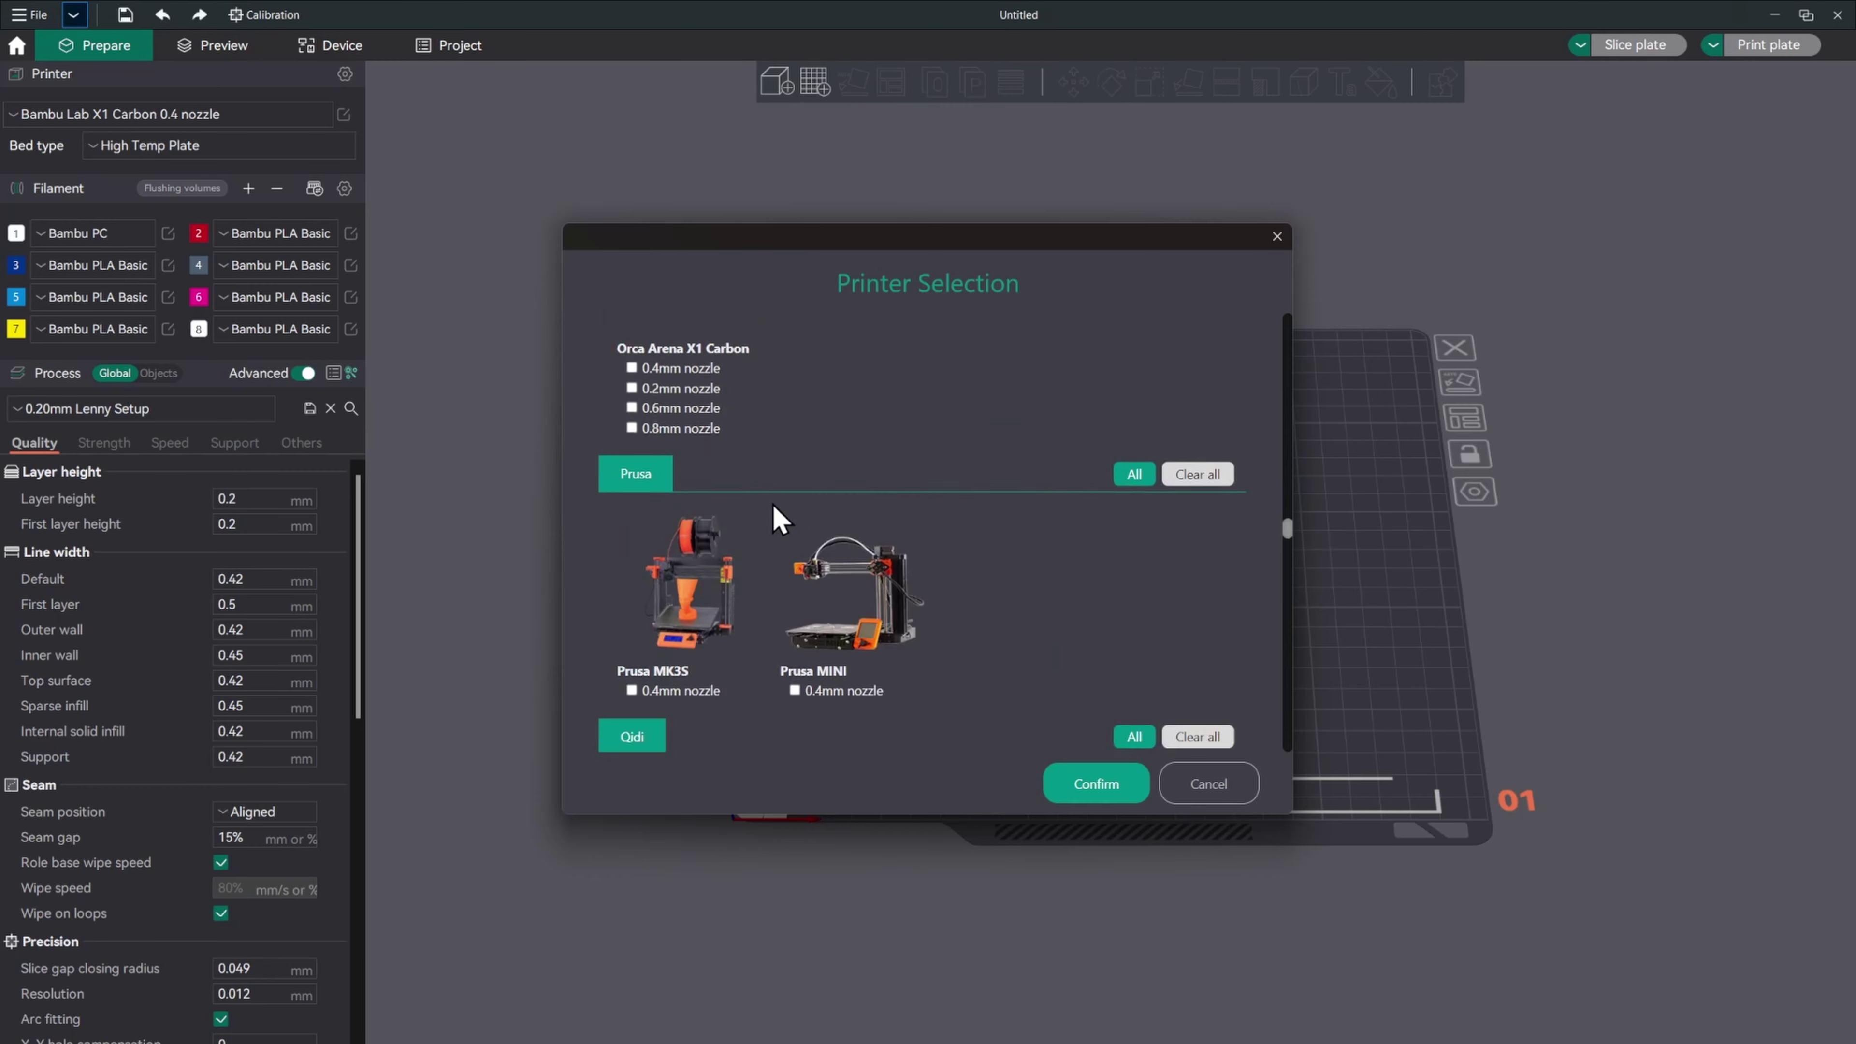
pyautogui.scroll(-6, 780, 520)
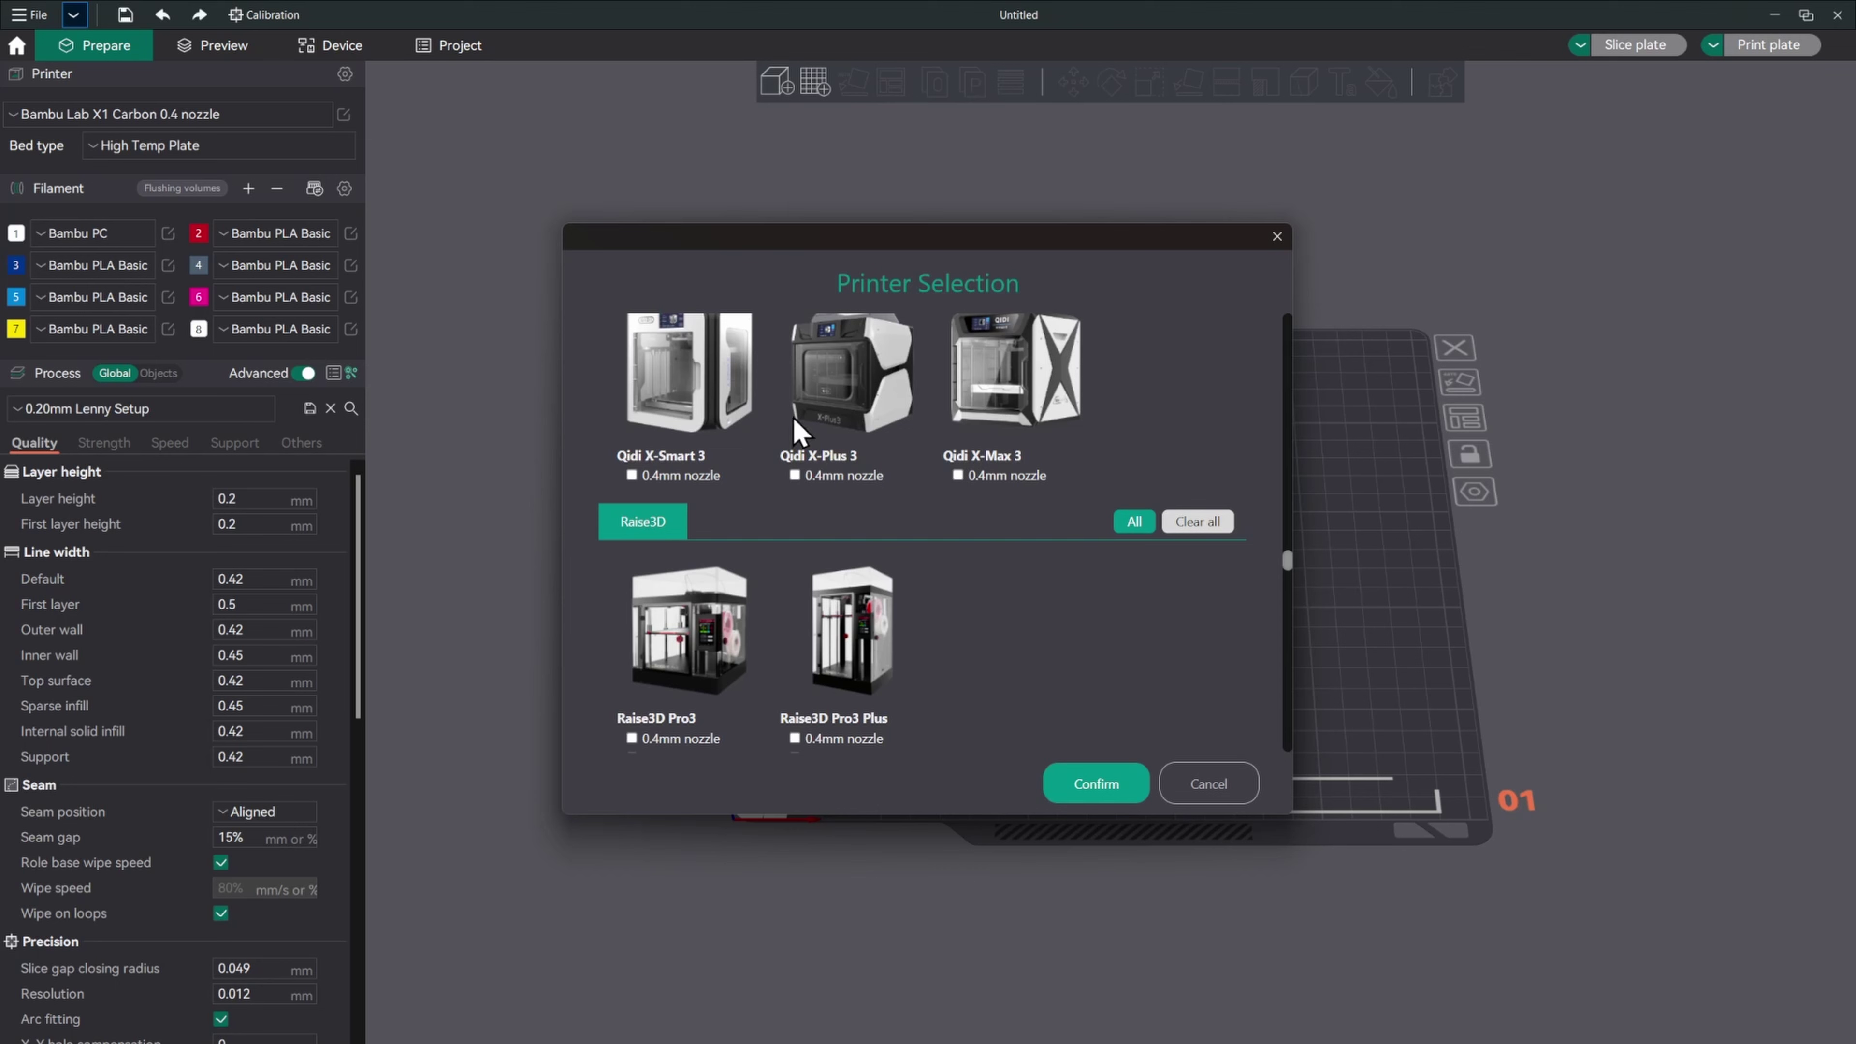
pyautogui.scroll(-6, 745, 688)
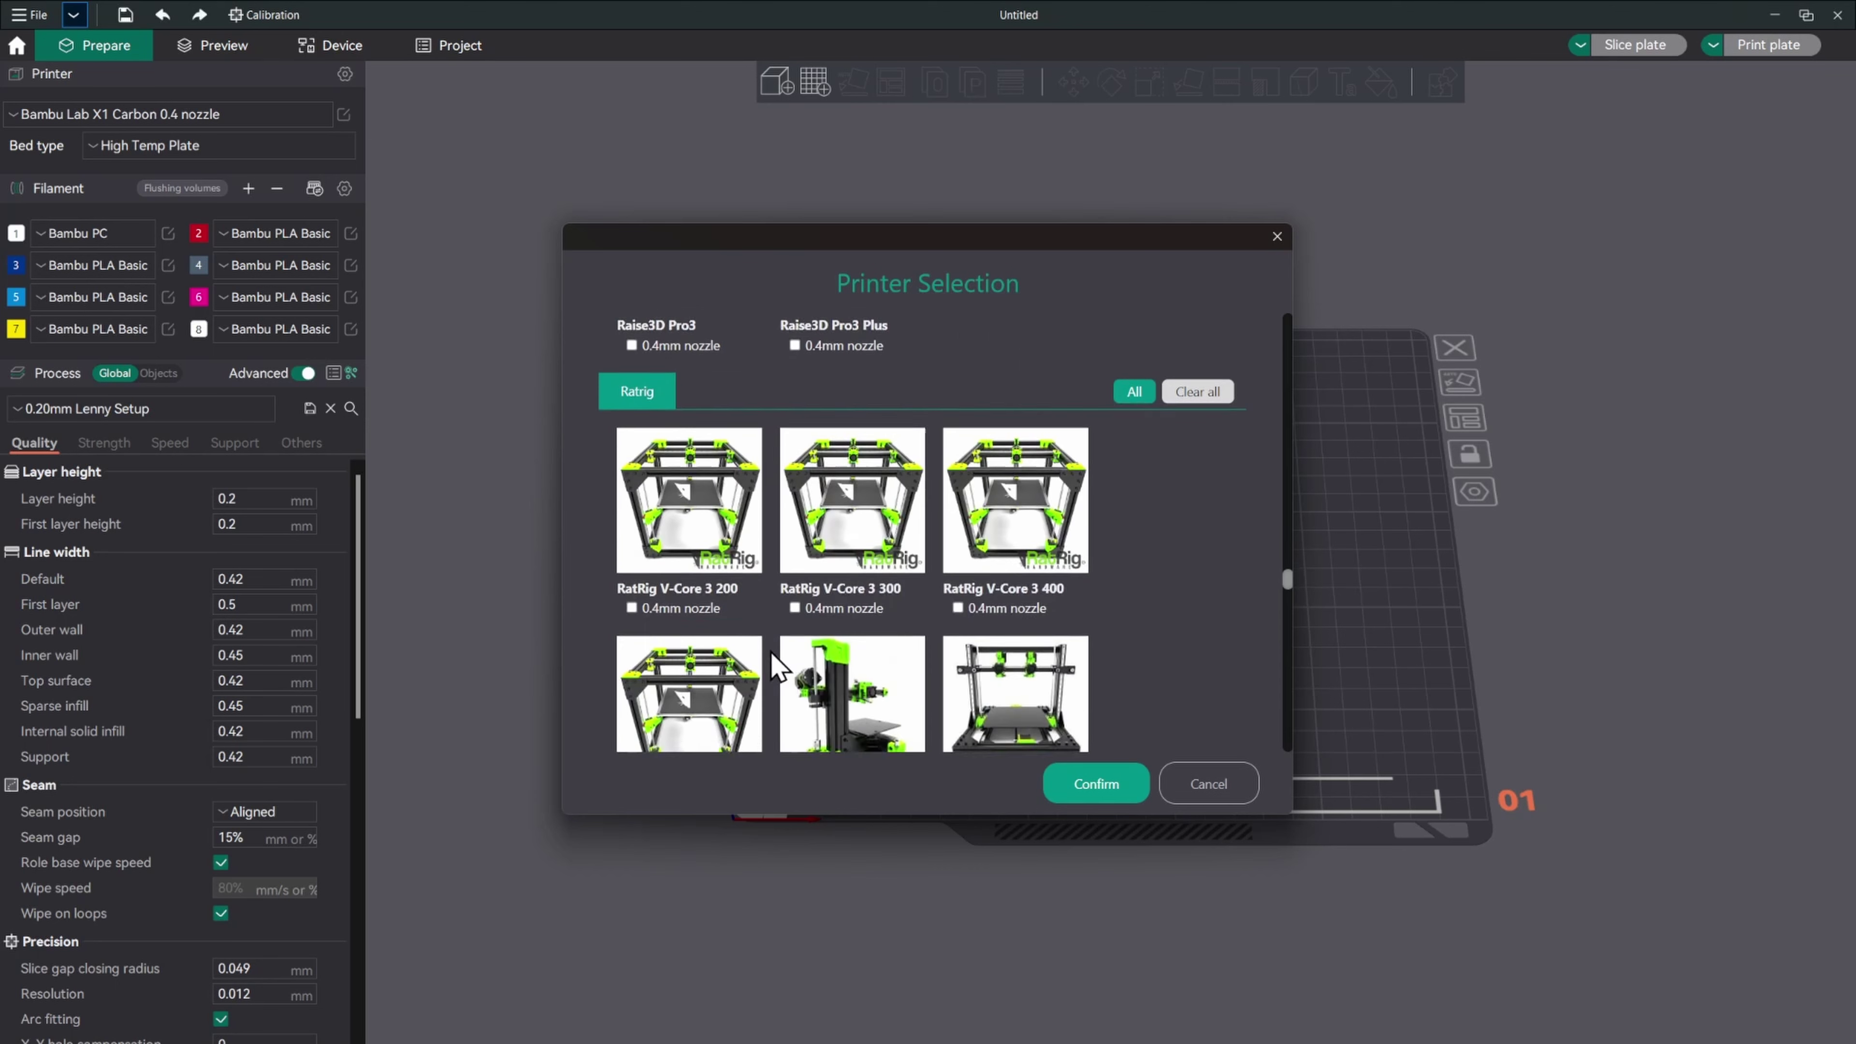
pyautogui.scroll(-2, 771, 659)
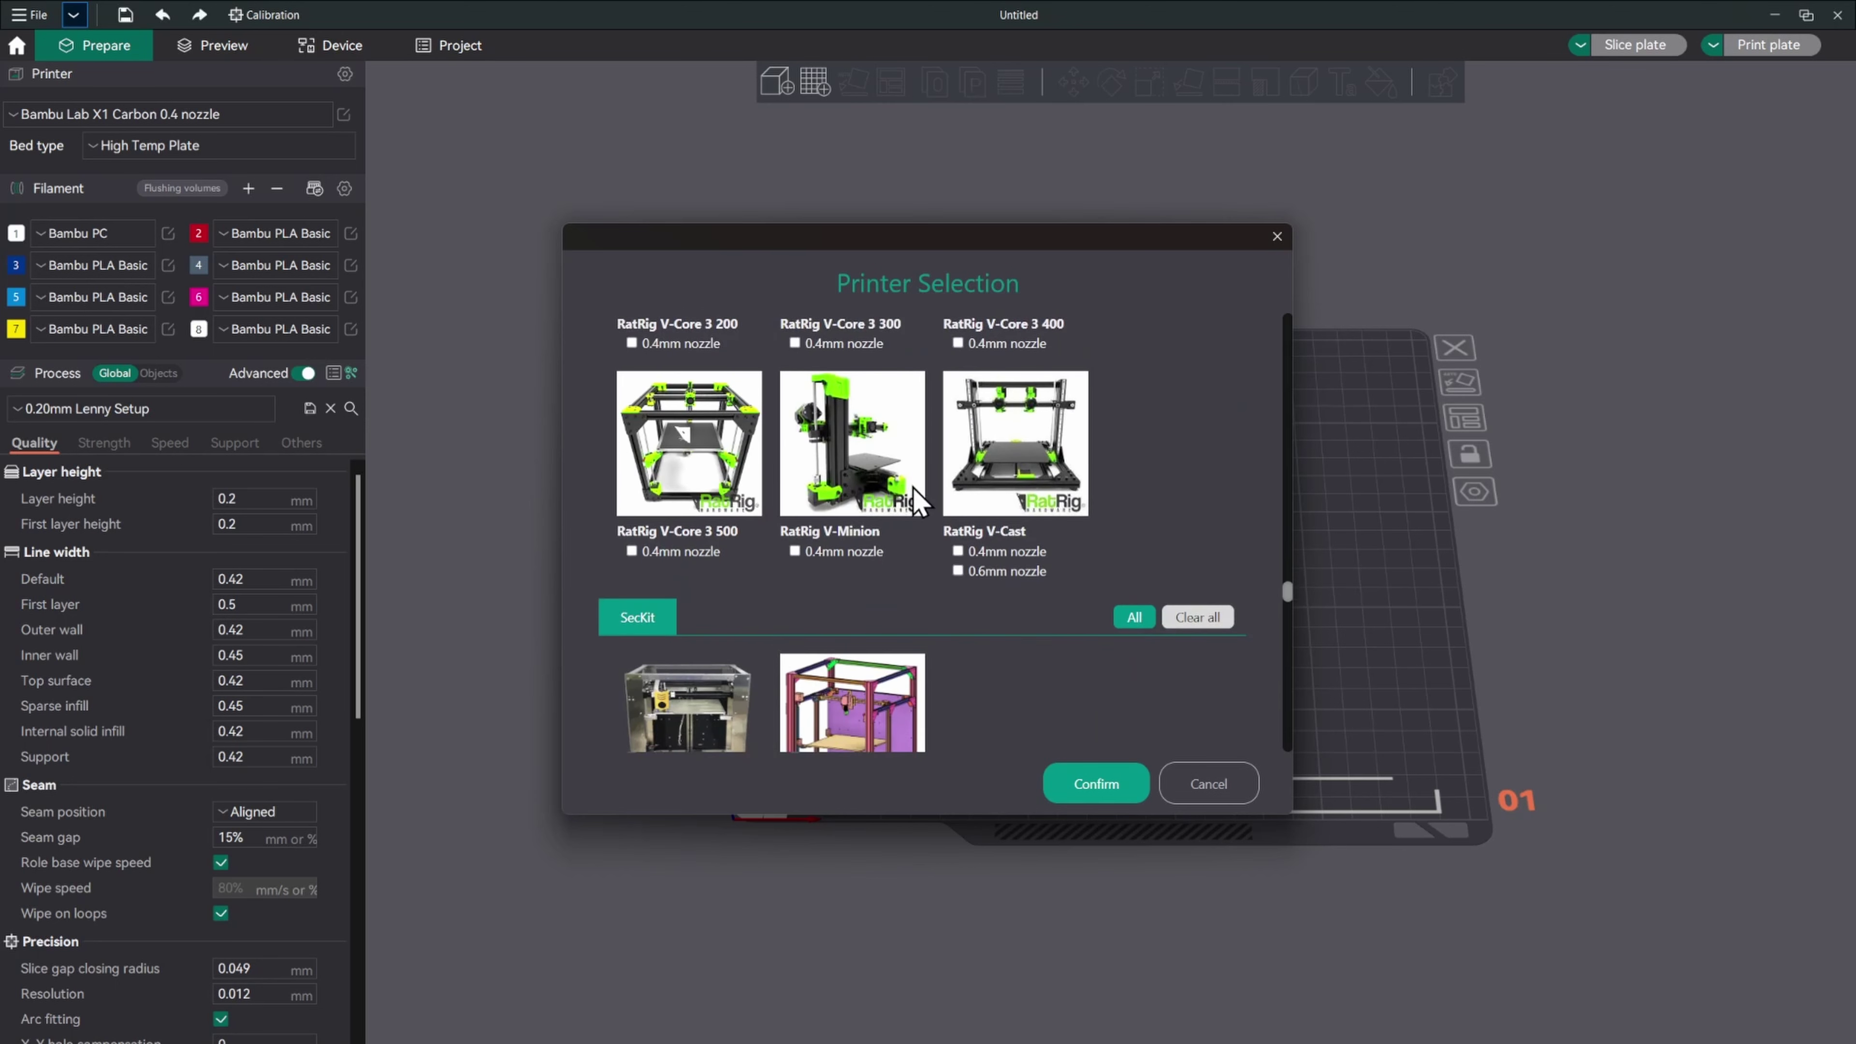
pyautogui.scroll(-10, 912, 489)
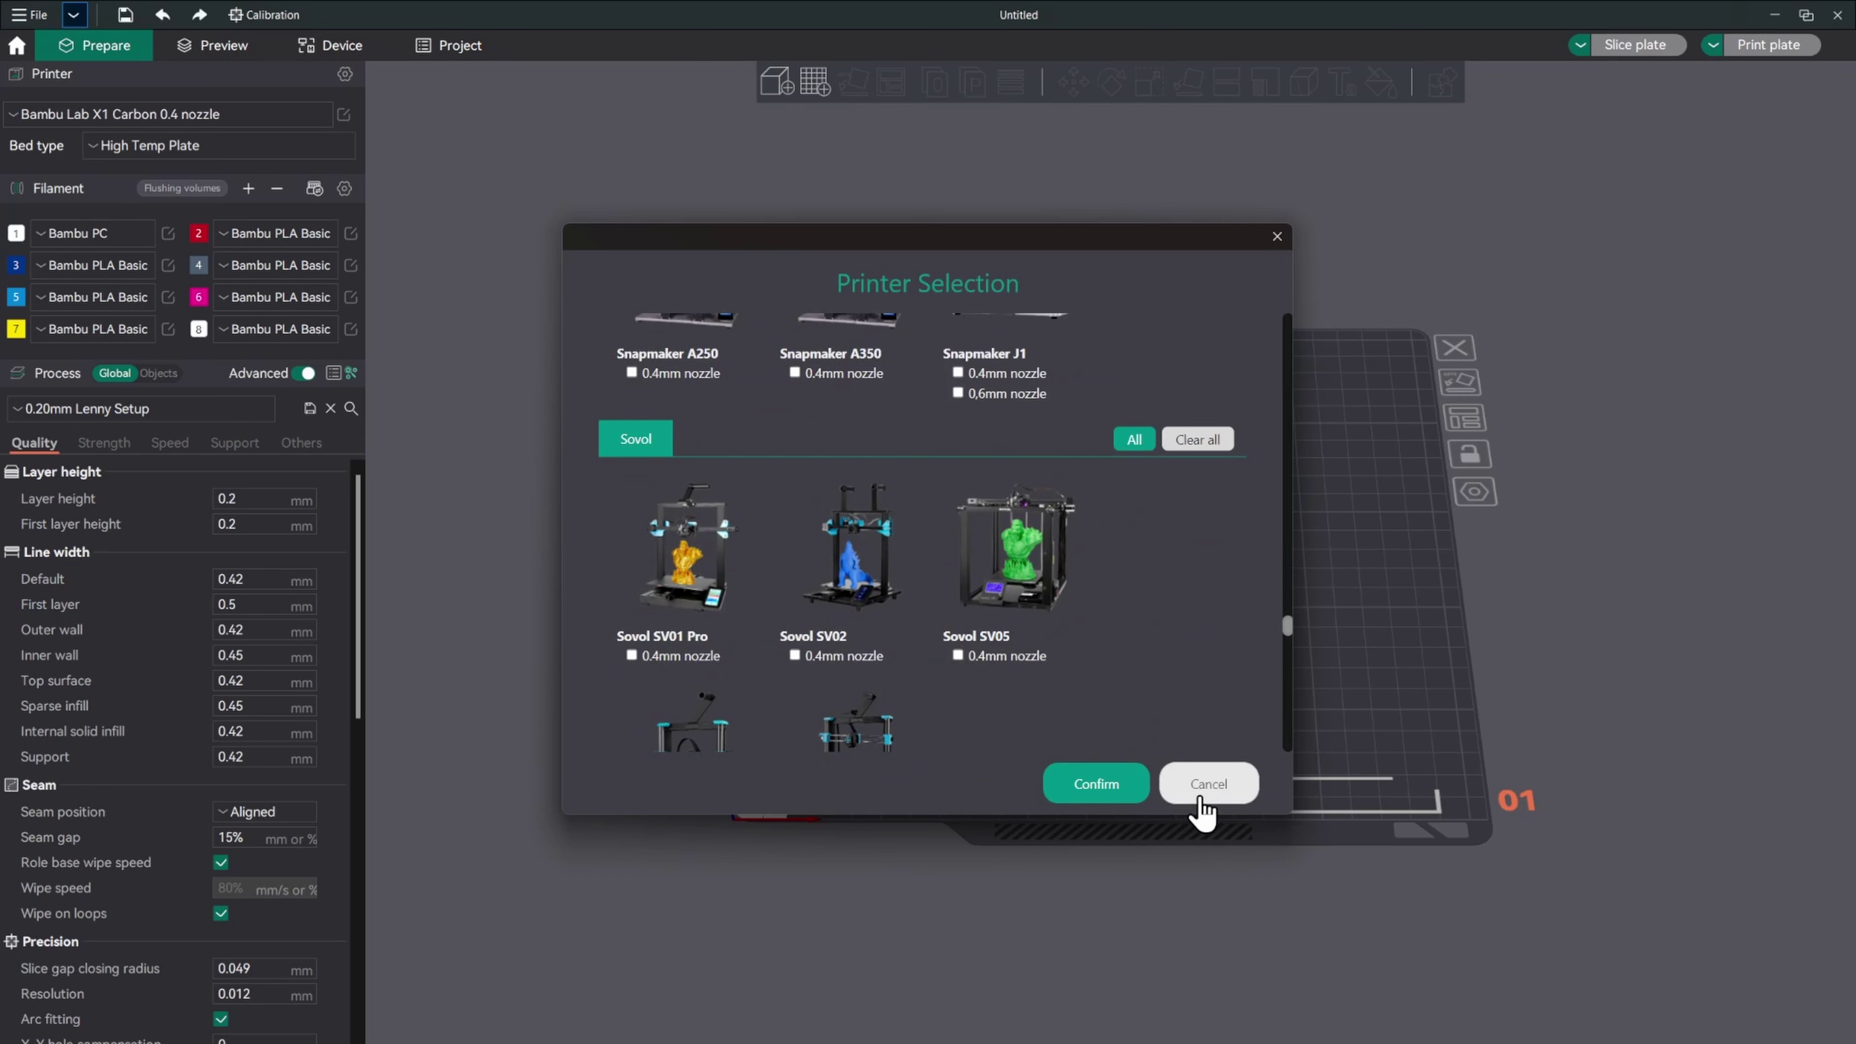
pyautogui.click(1207, 784)
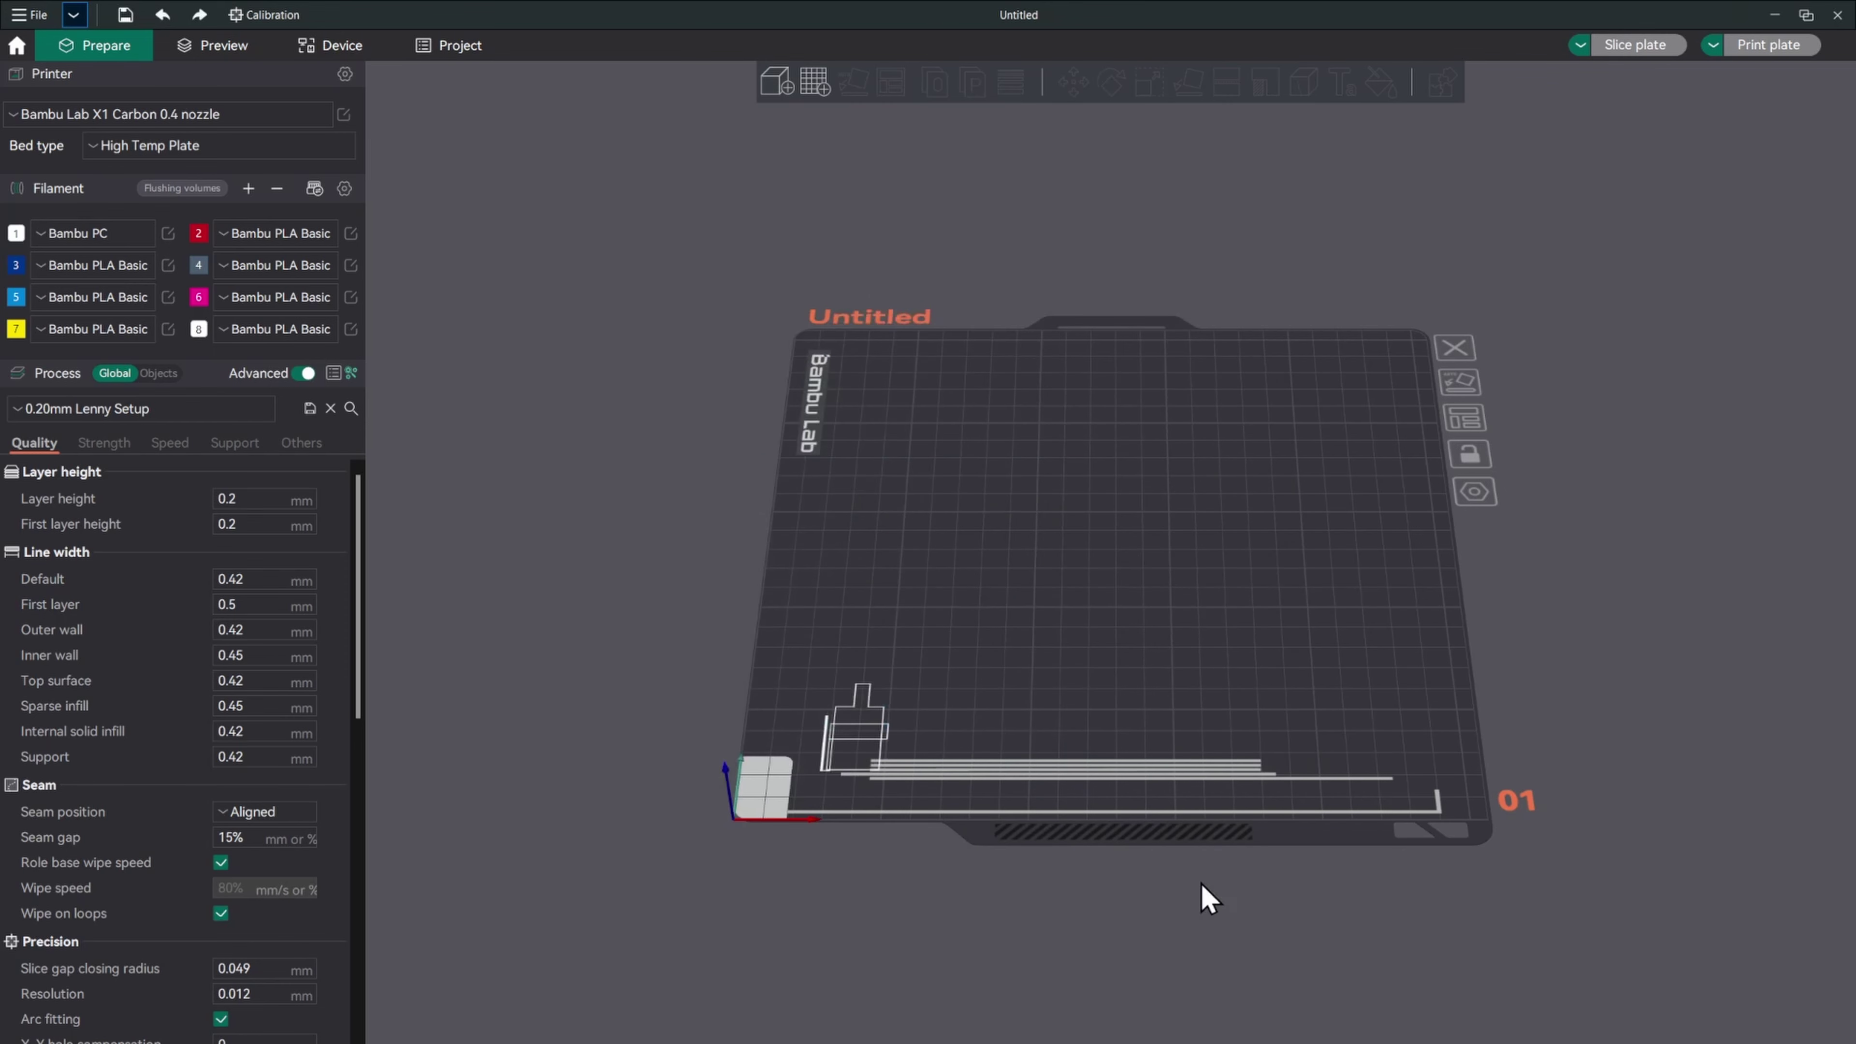
# Choose the Bambu Lab X1 Carbon 0.4 nozzle printer preset and the High Temp Plate bed type
pyautogui.click(236, 125)
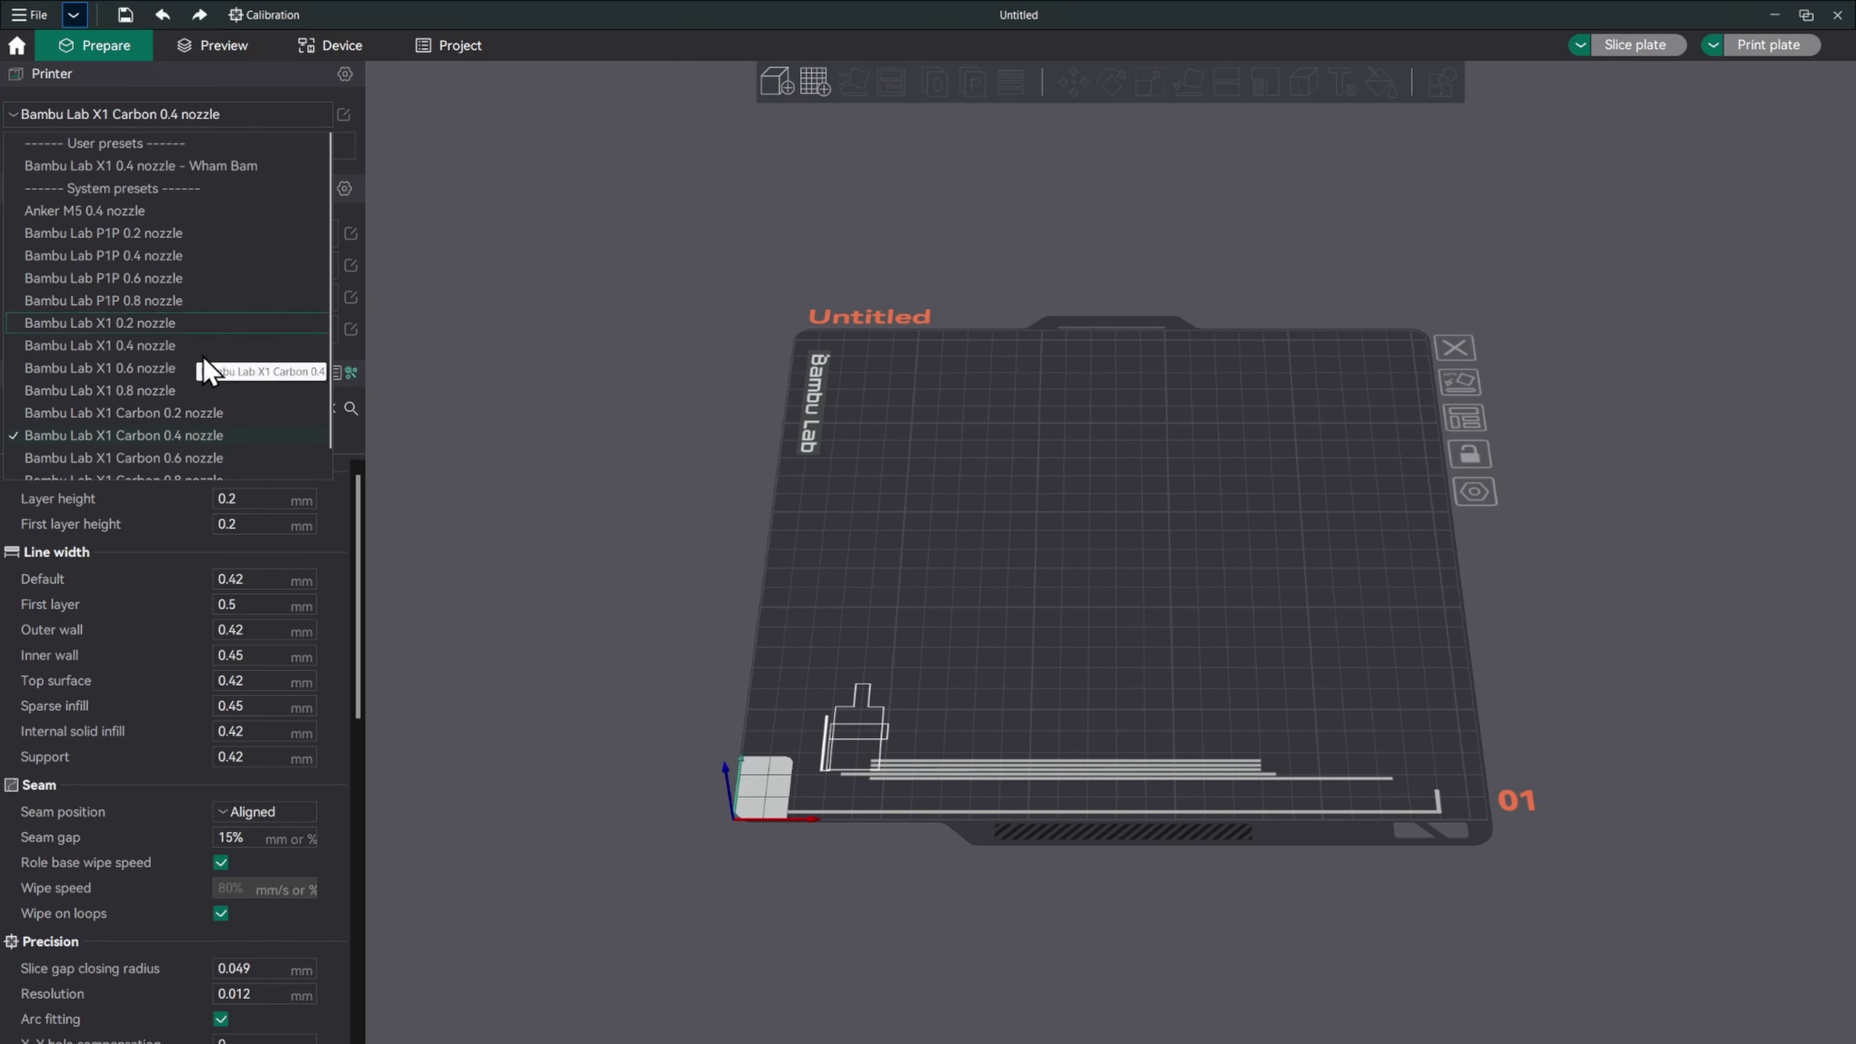
pyautogui.scroll(-1, 152, 451)
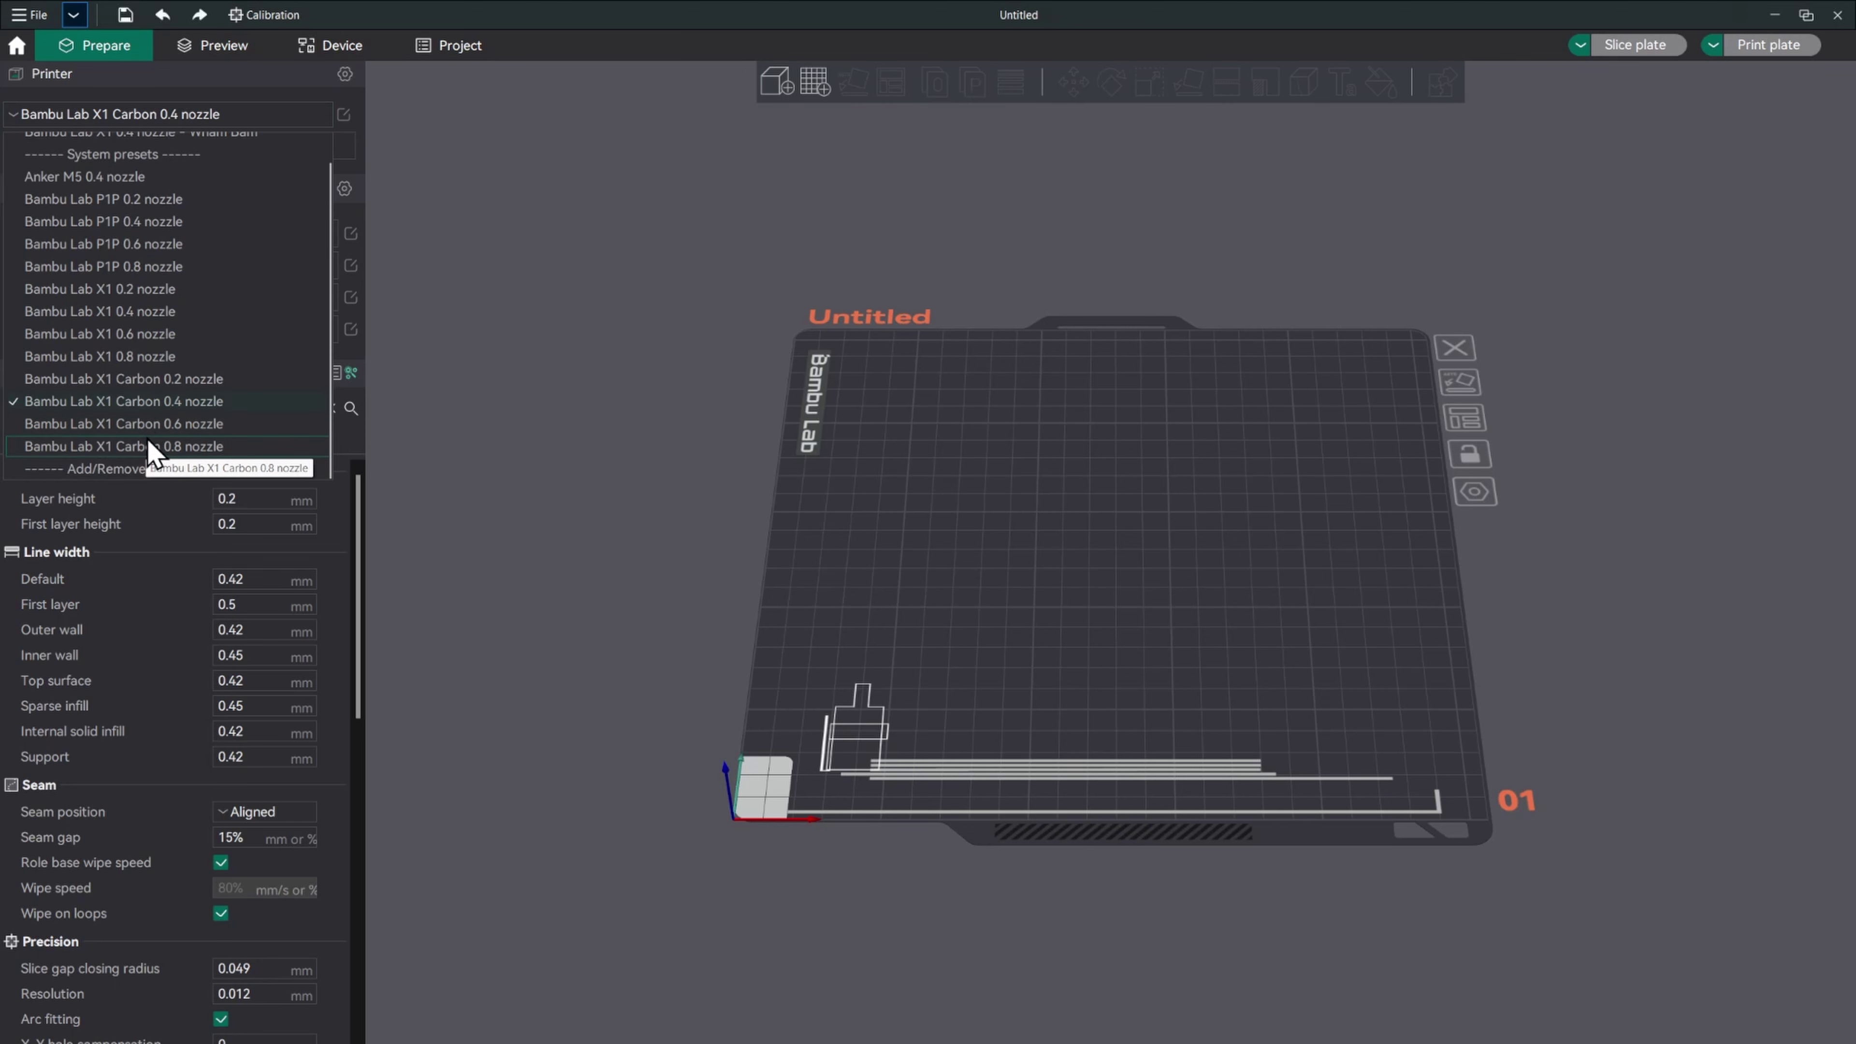
pyautogui.click(195, 408)
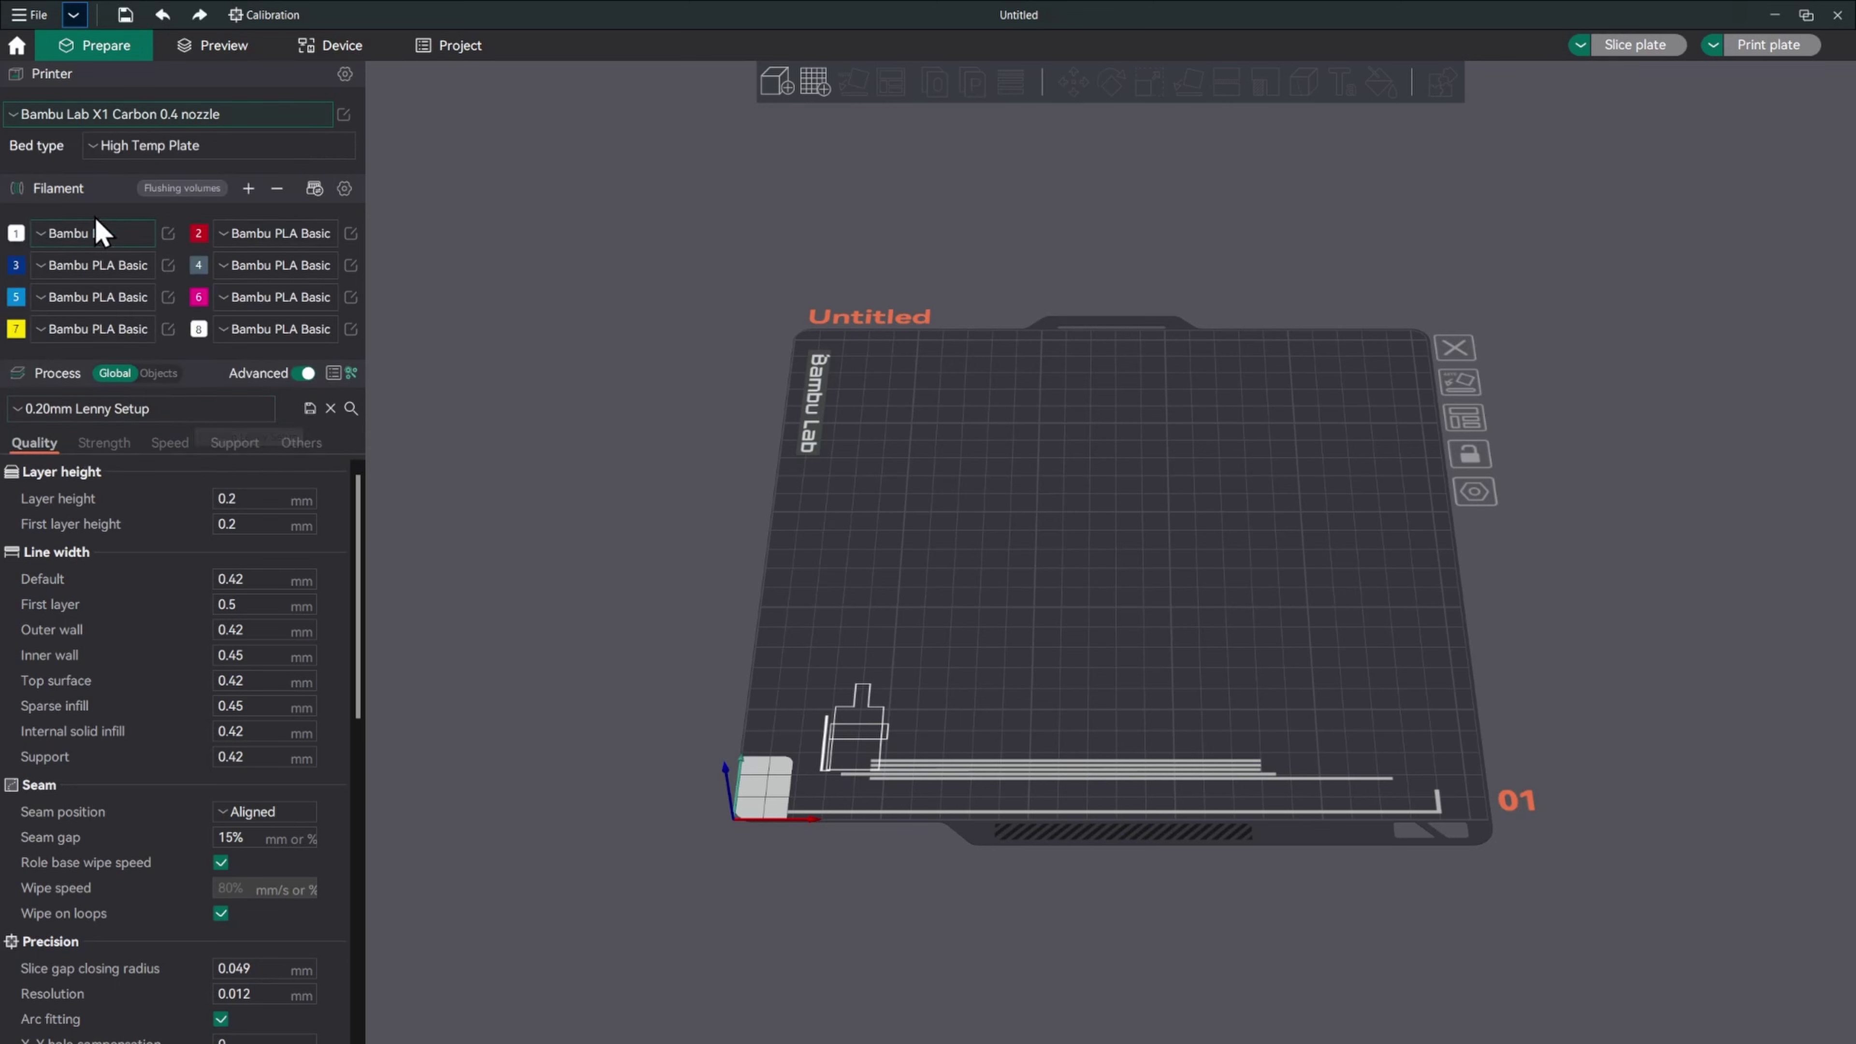
pyautogui.click(165, 147)
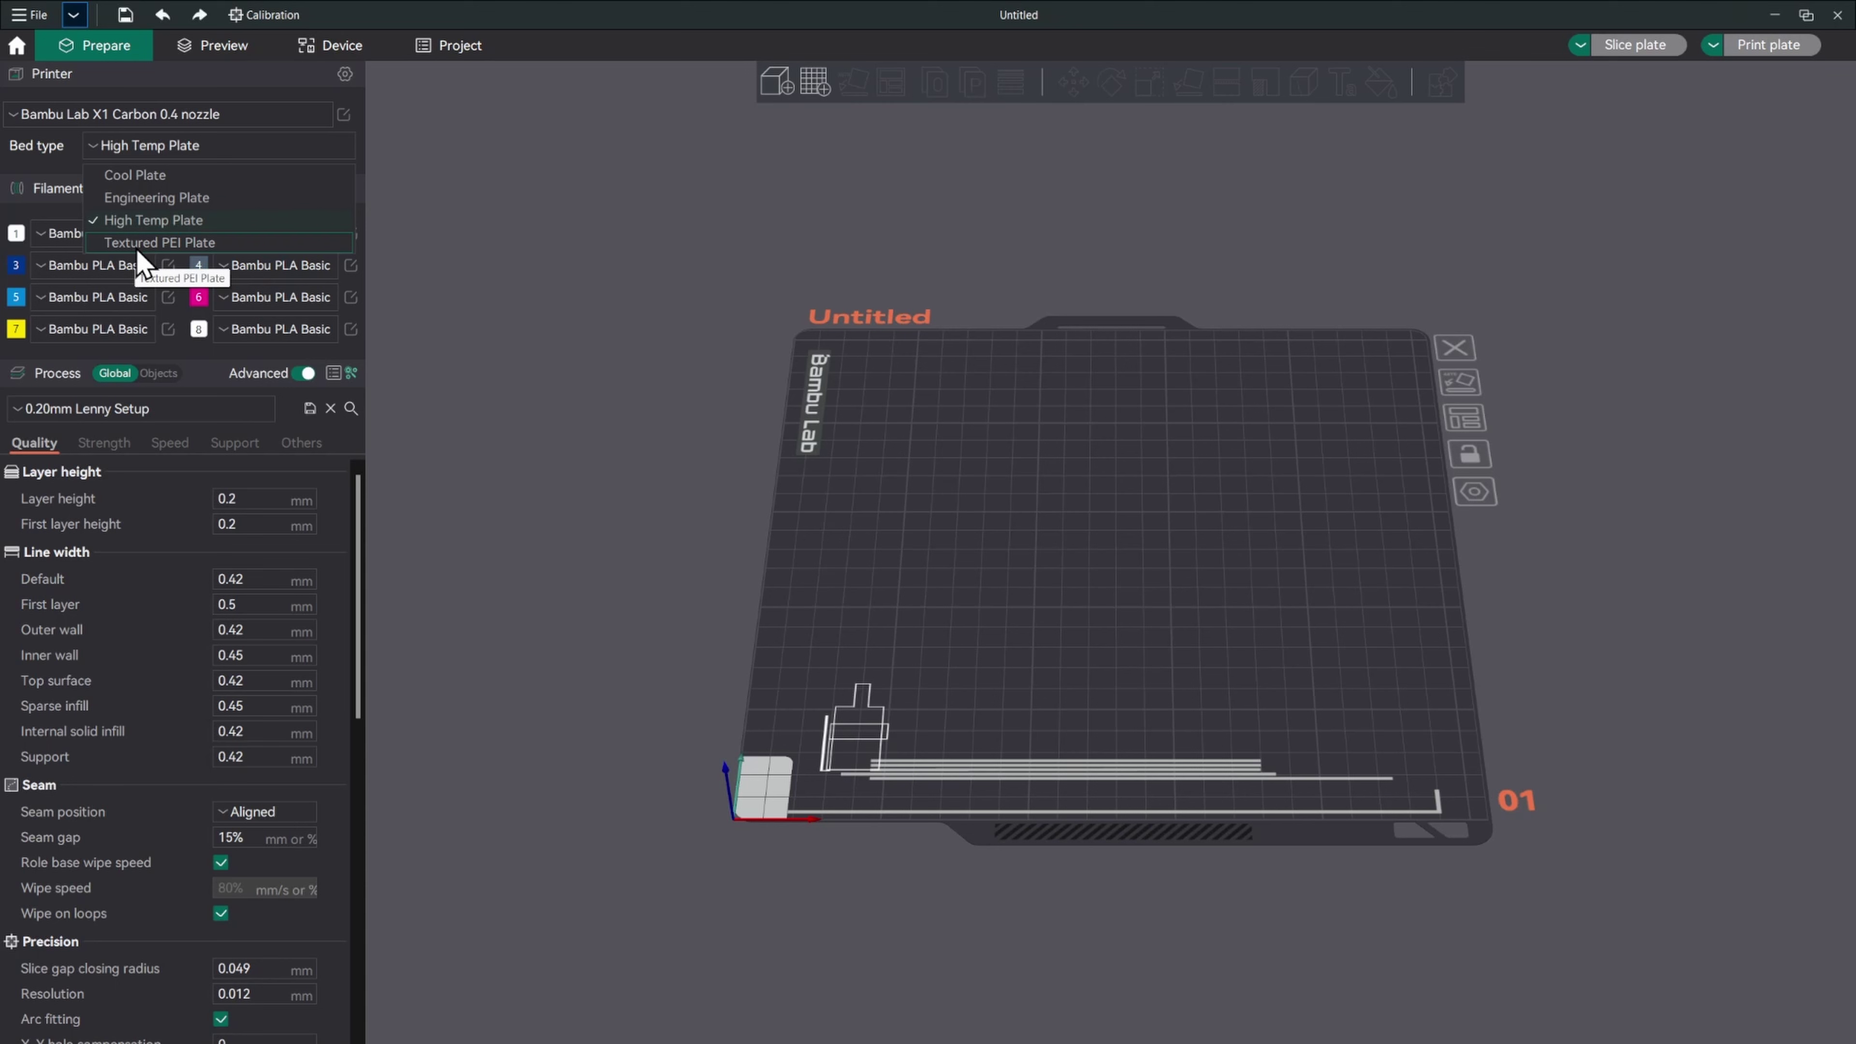
pyautogui.click(133, 221)
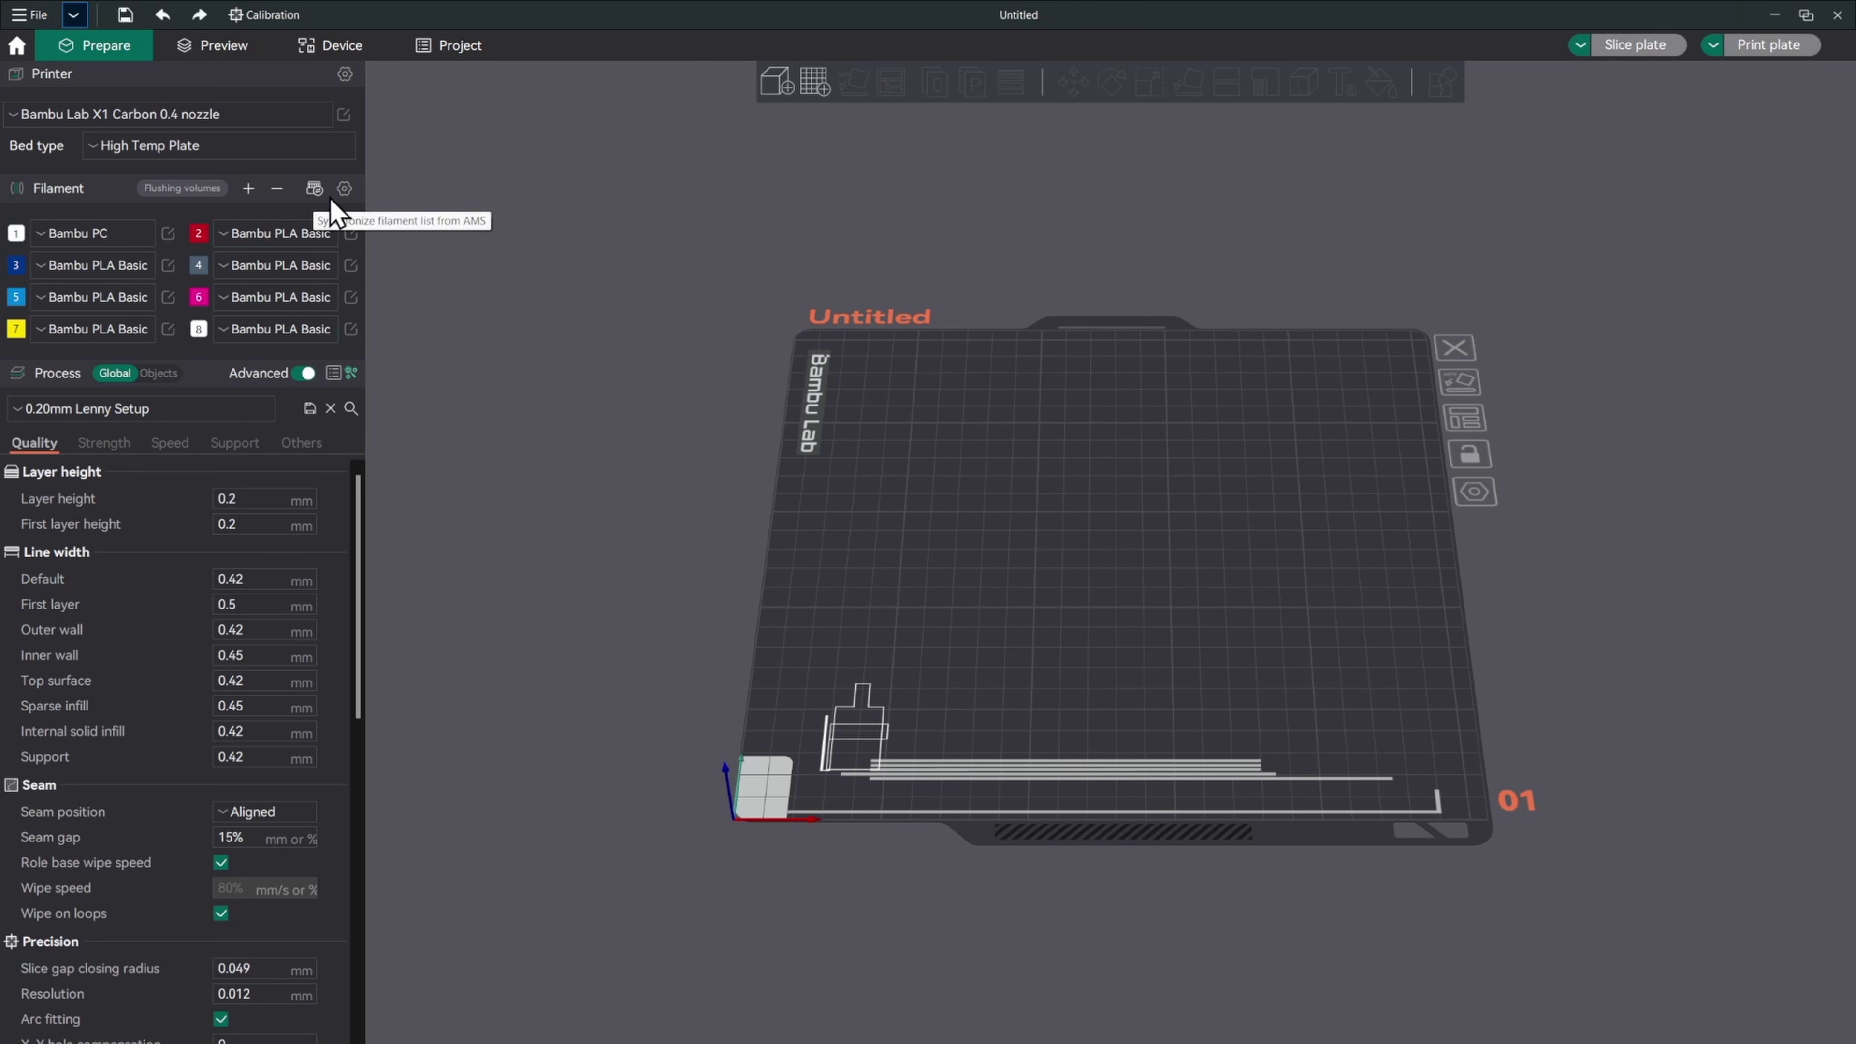
# Look through the filament selection list, including the generic and PolyLite/PolyTerra entries, and cancel the dialog
pyautogui.click(345, 192)
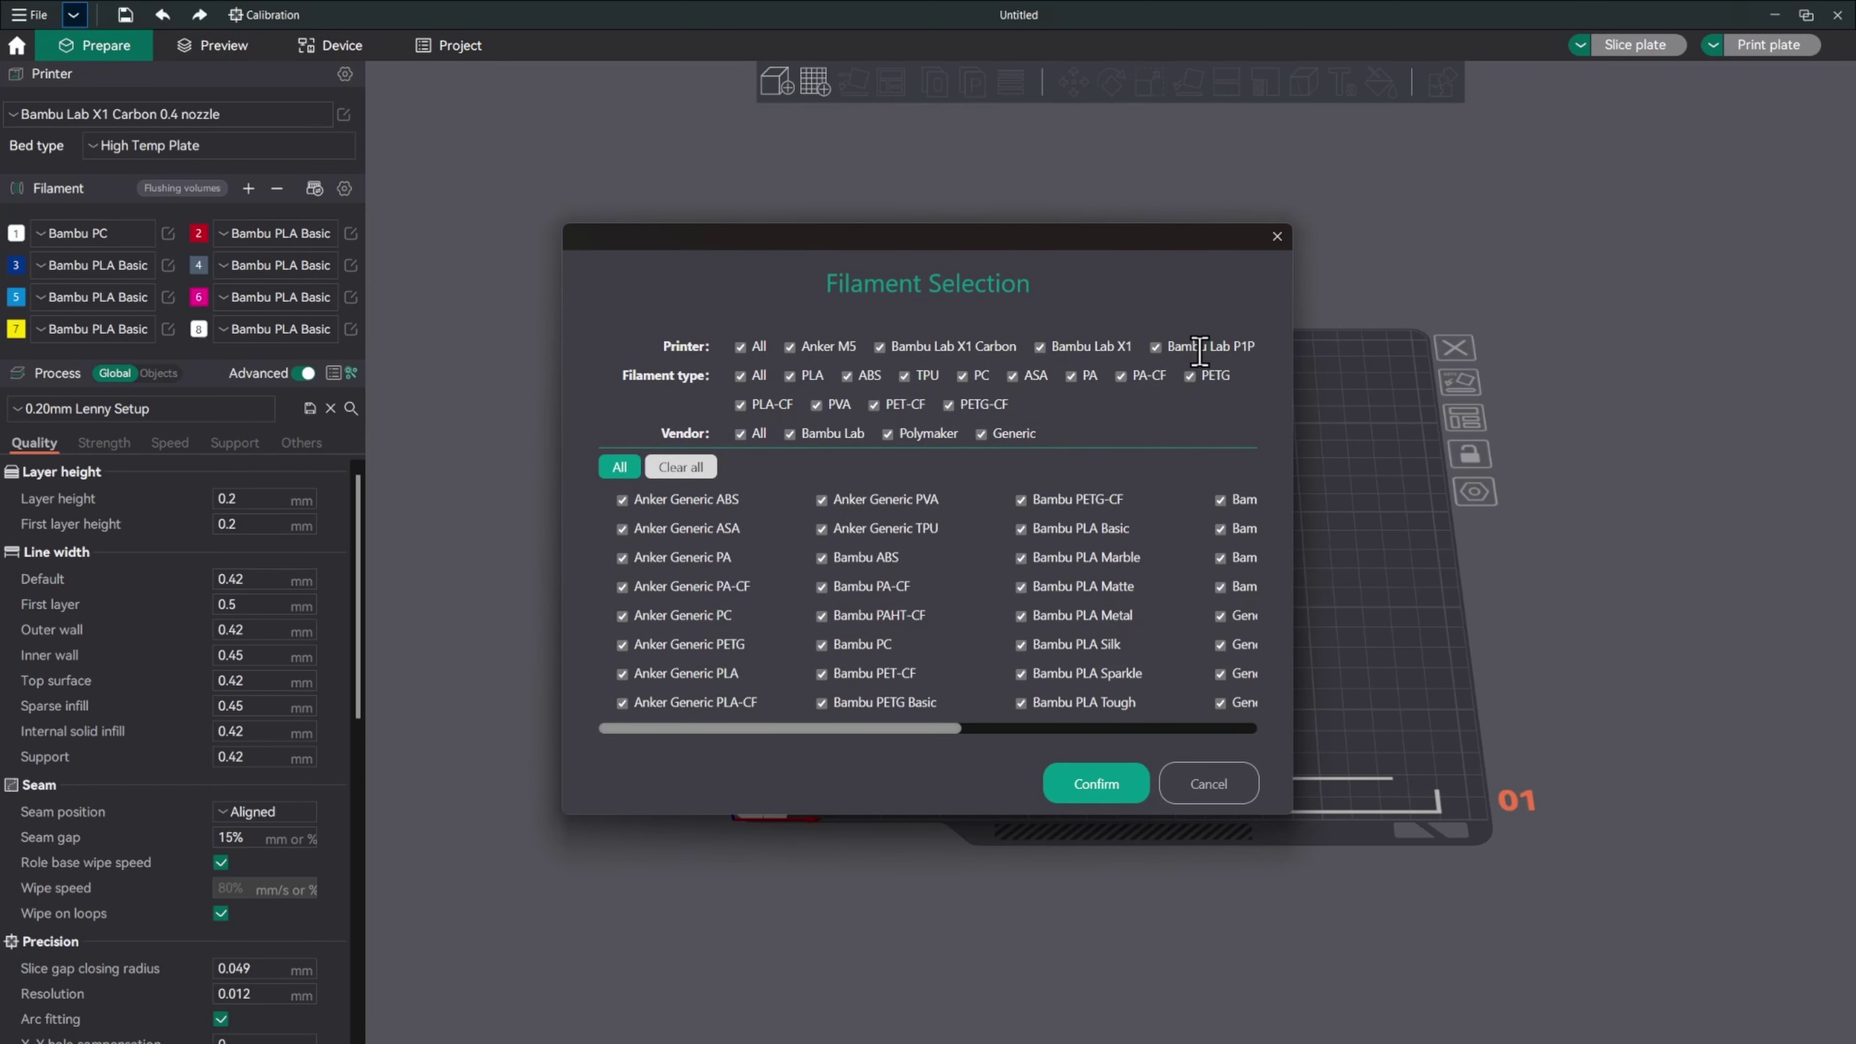
pyautogui.moveTo(906, 737); pyautogui.dragTo(1218, 709)
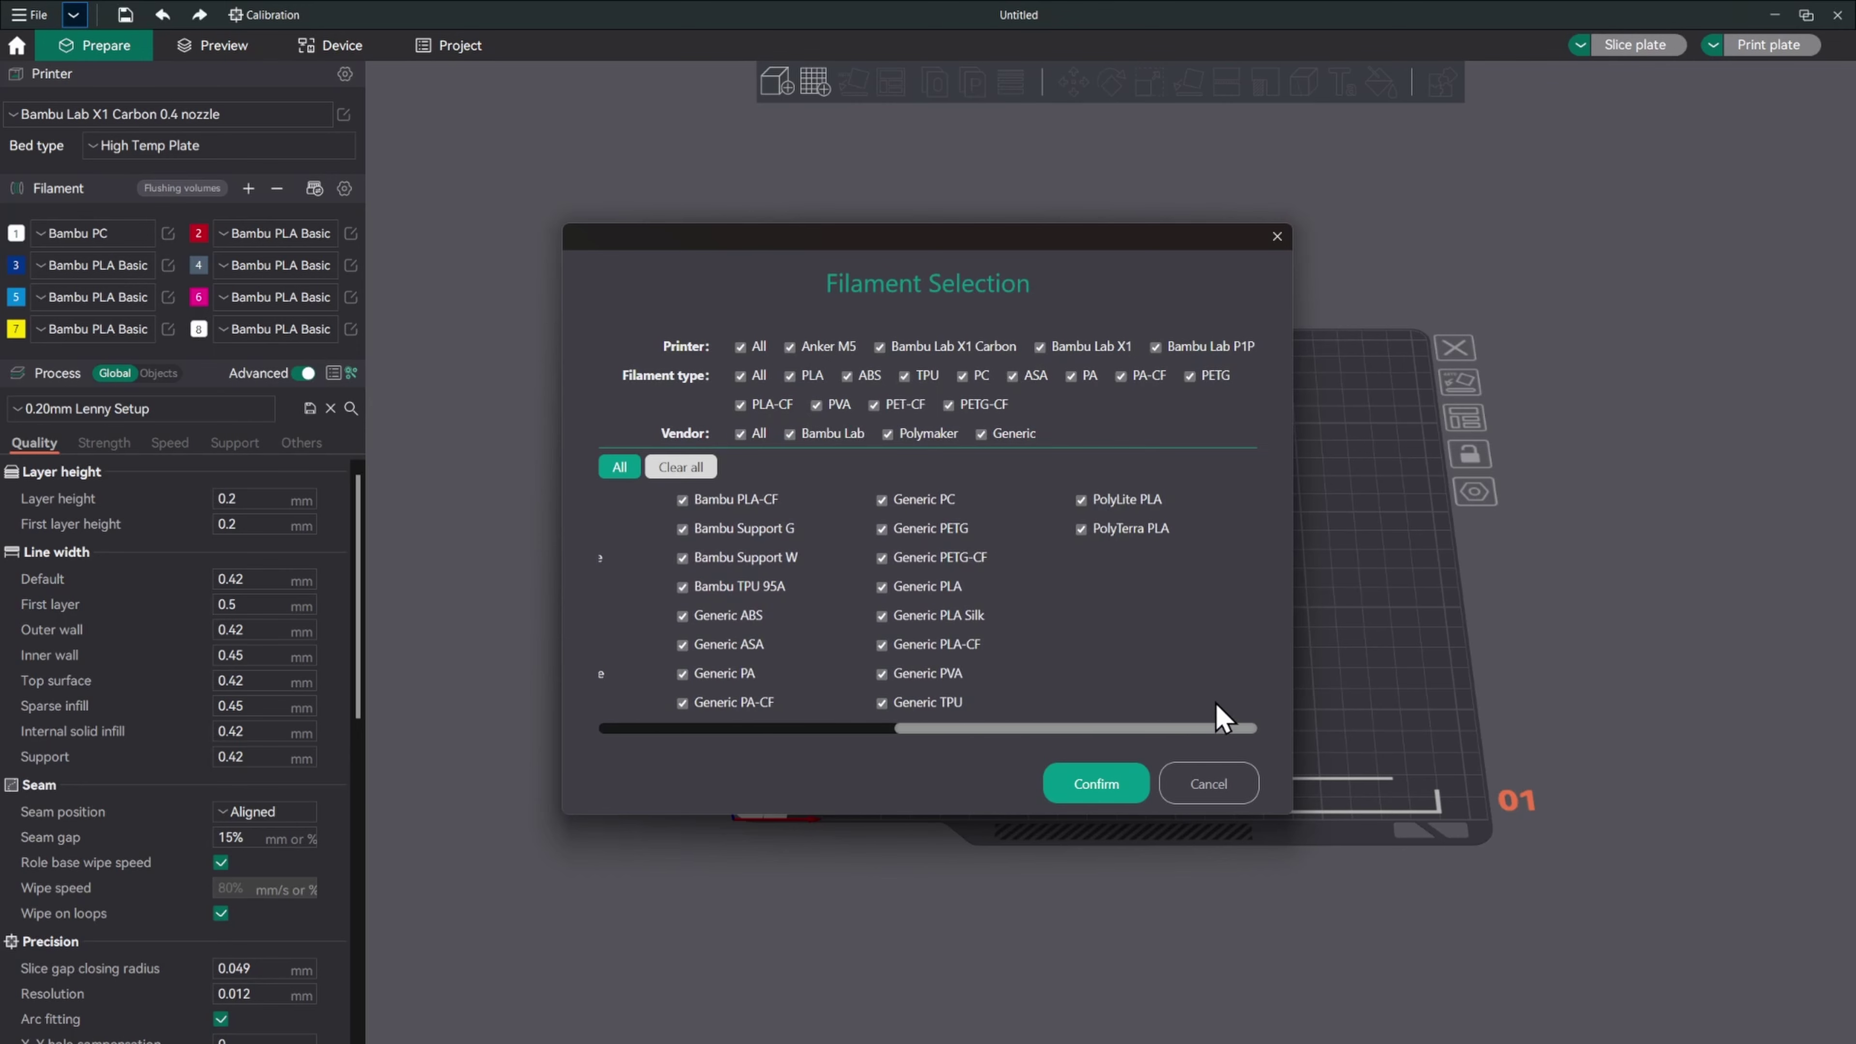
pyautogui.click(1209, 784)
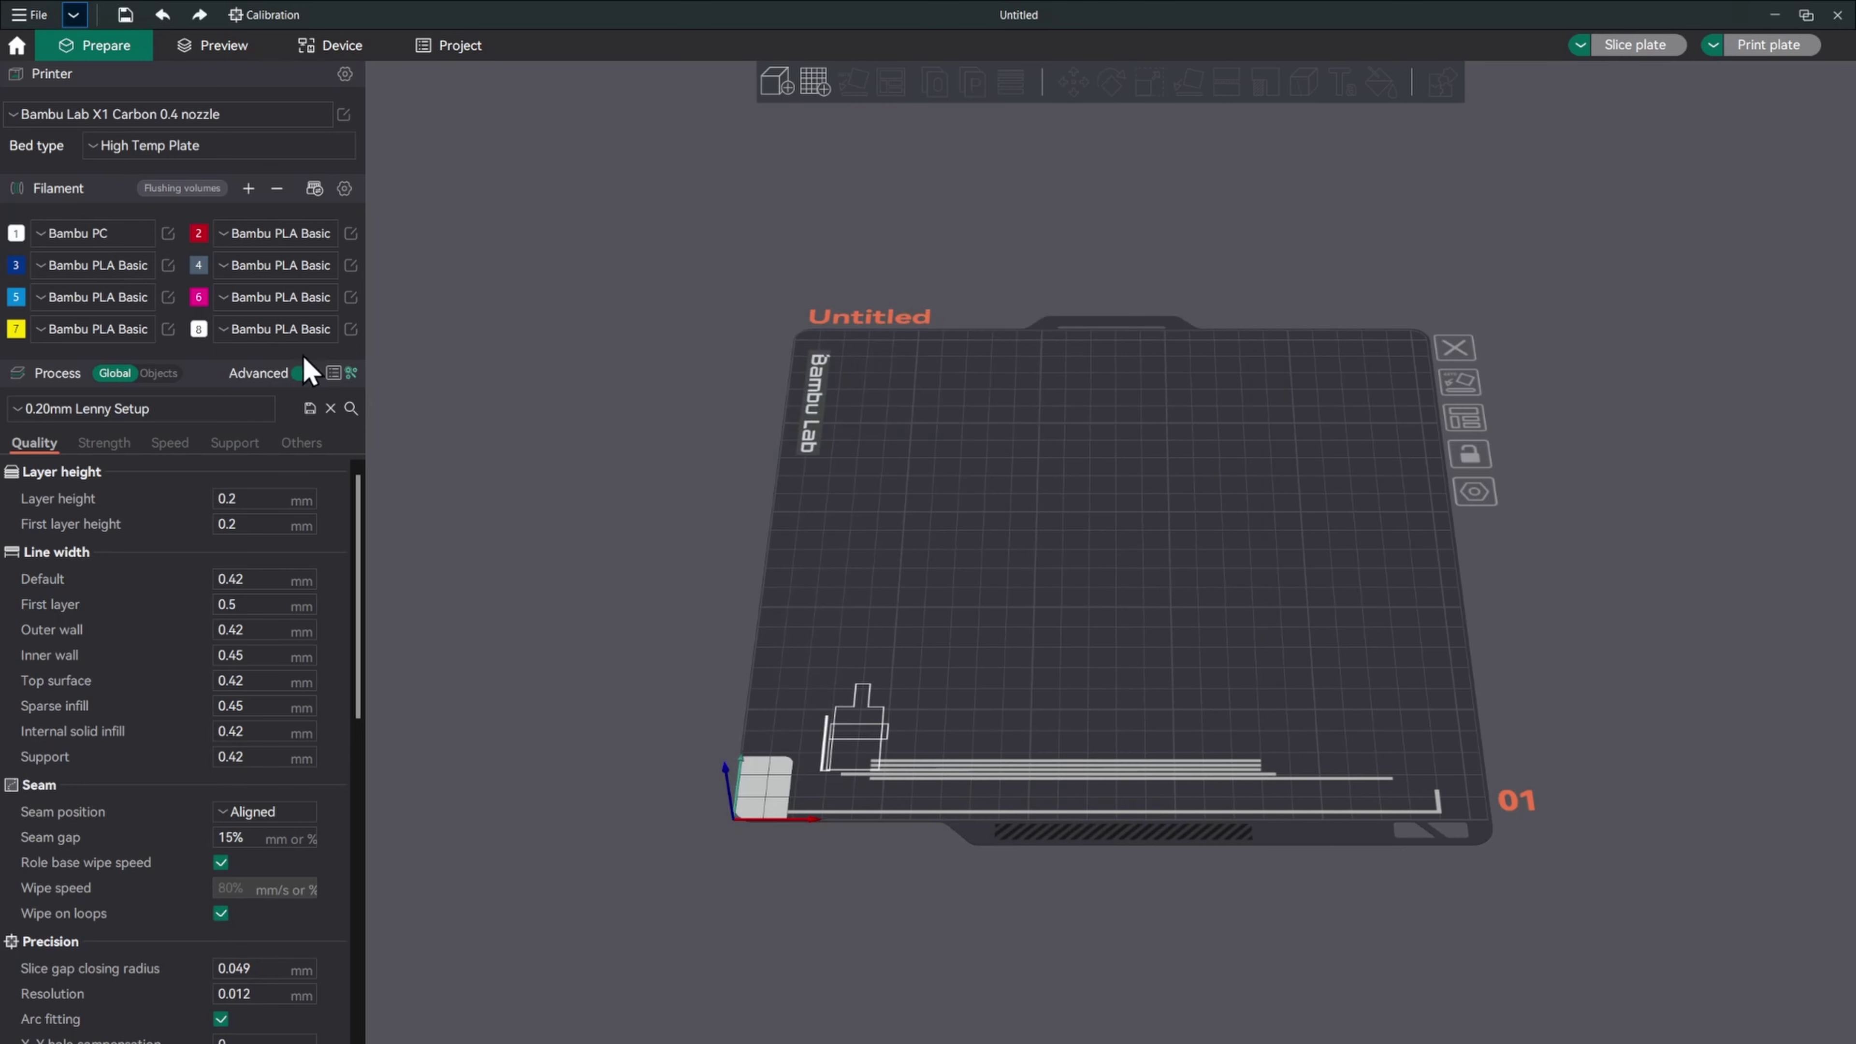
# Examine filament 1's cooling, override, G-code and print temperature settings, as well as its colour options, and close both dialogs
pyautogui.click(168, 235)
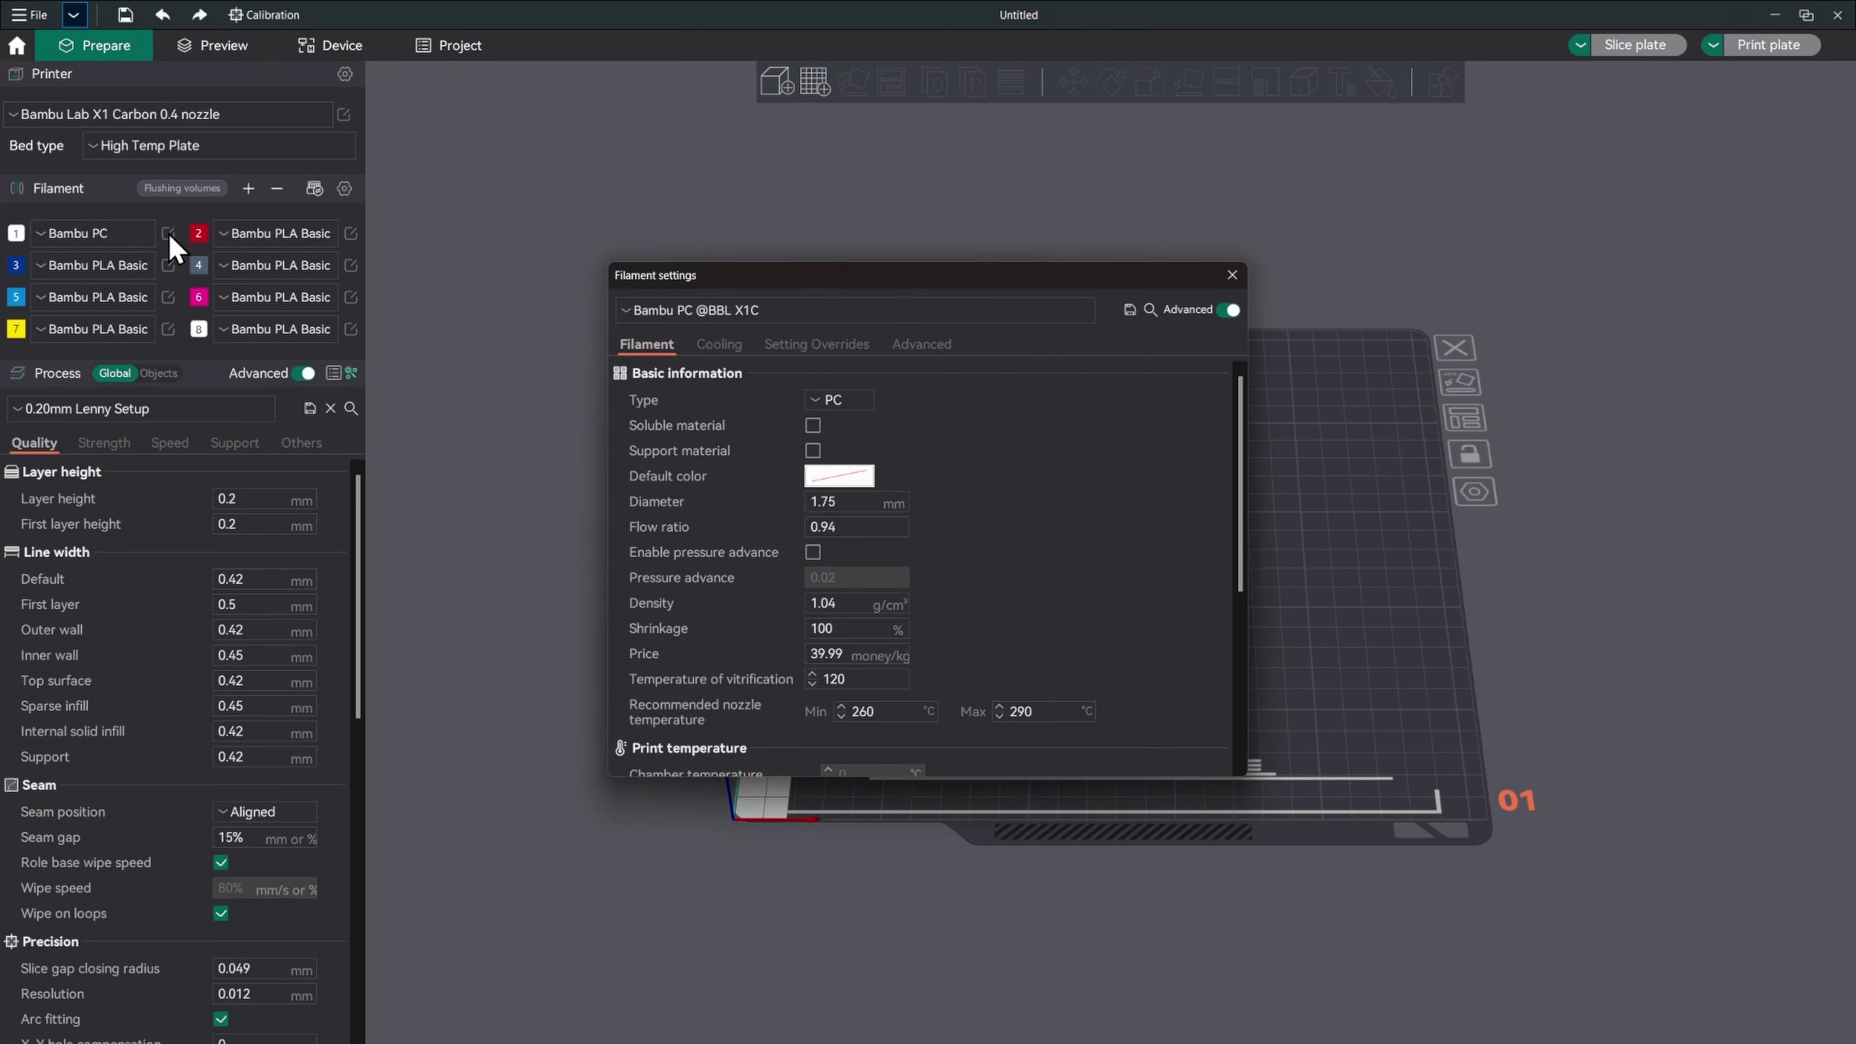
pyautogui.click(743, 350)
pyautogui.click(807, 347)
pyautogui.click(910, 347)
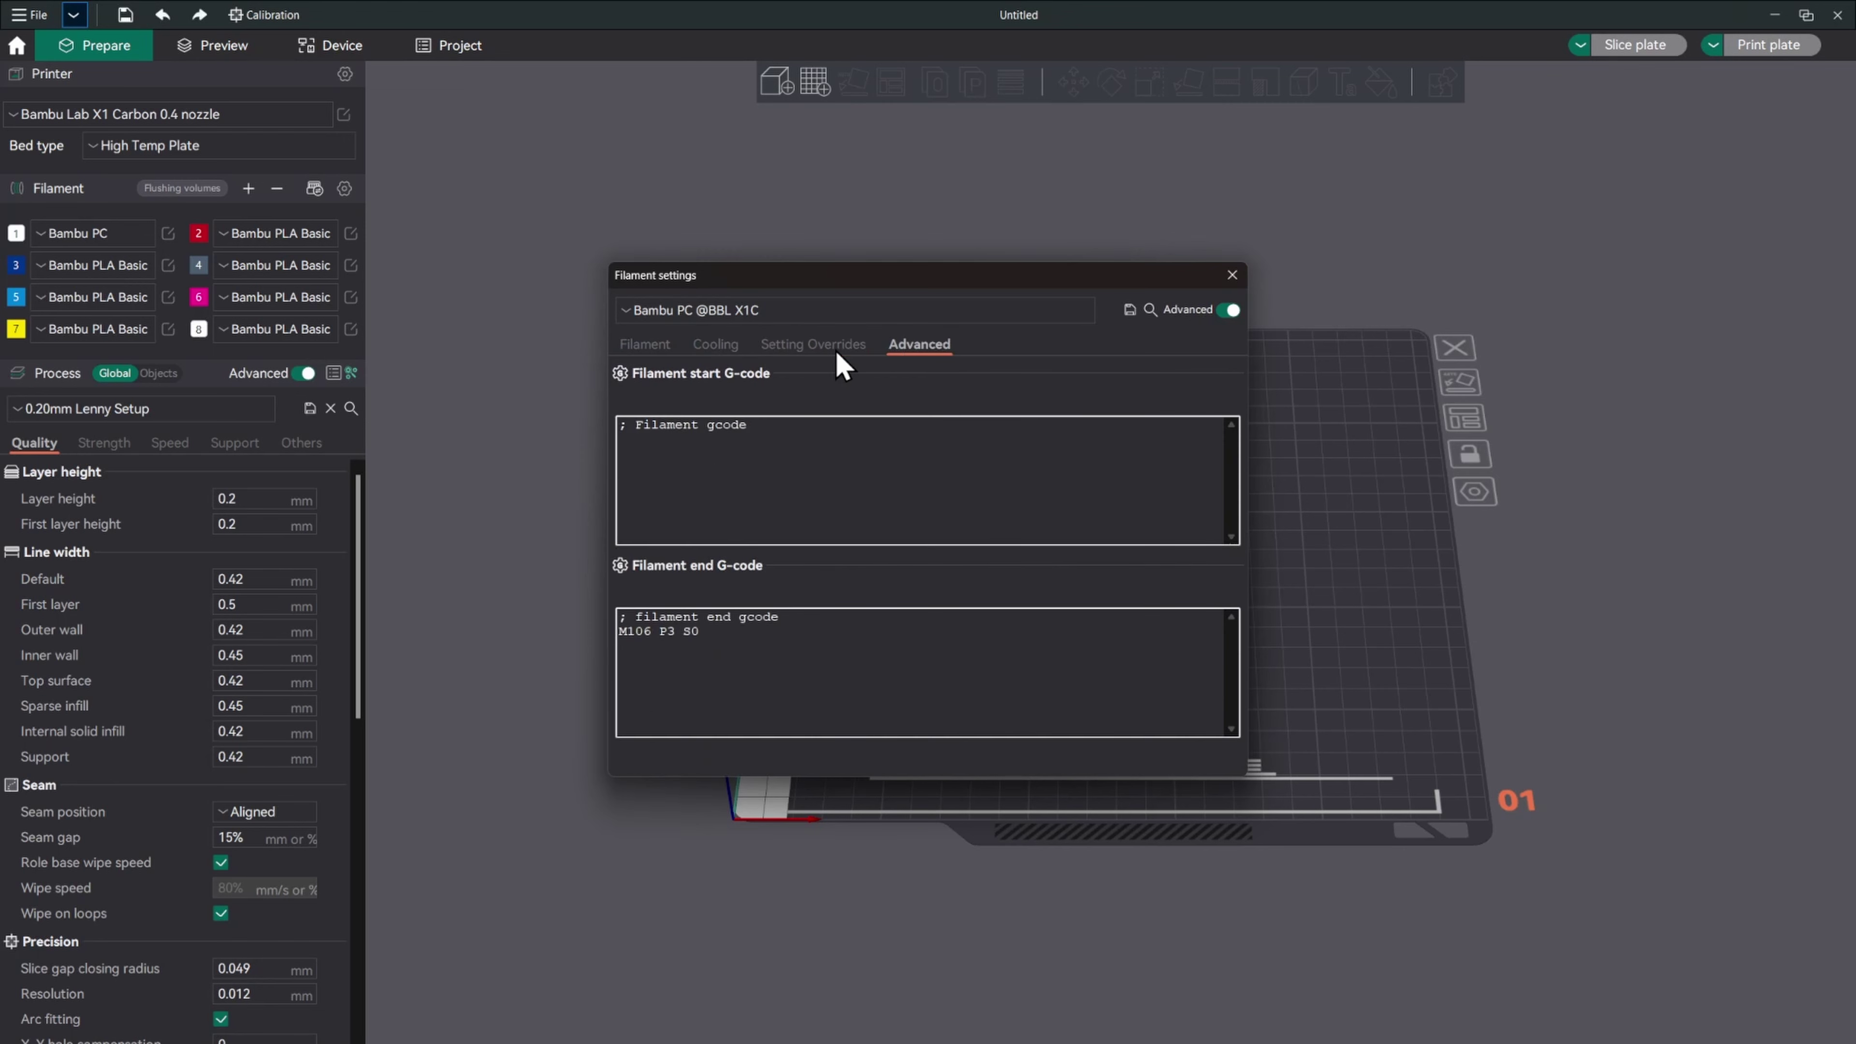
pyautogui.click(654, 346)
pyautogui.scroll(-5, 1053, 546)
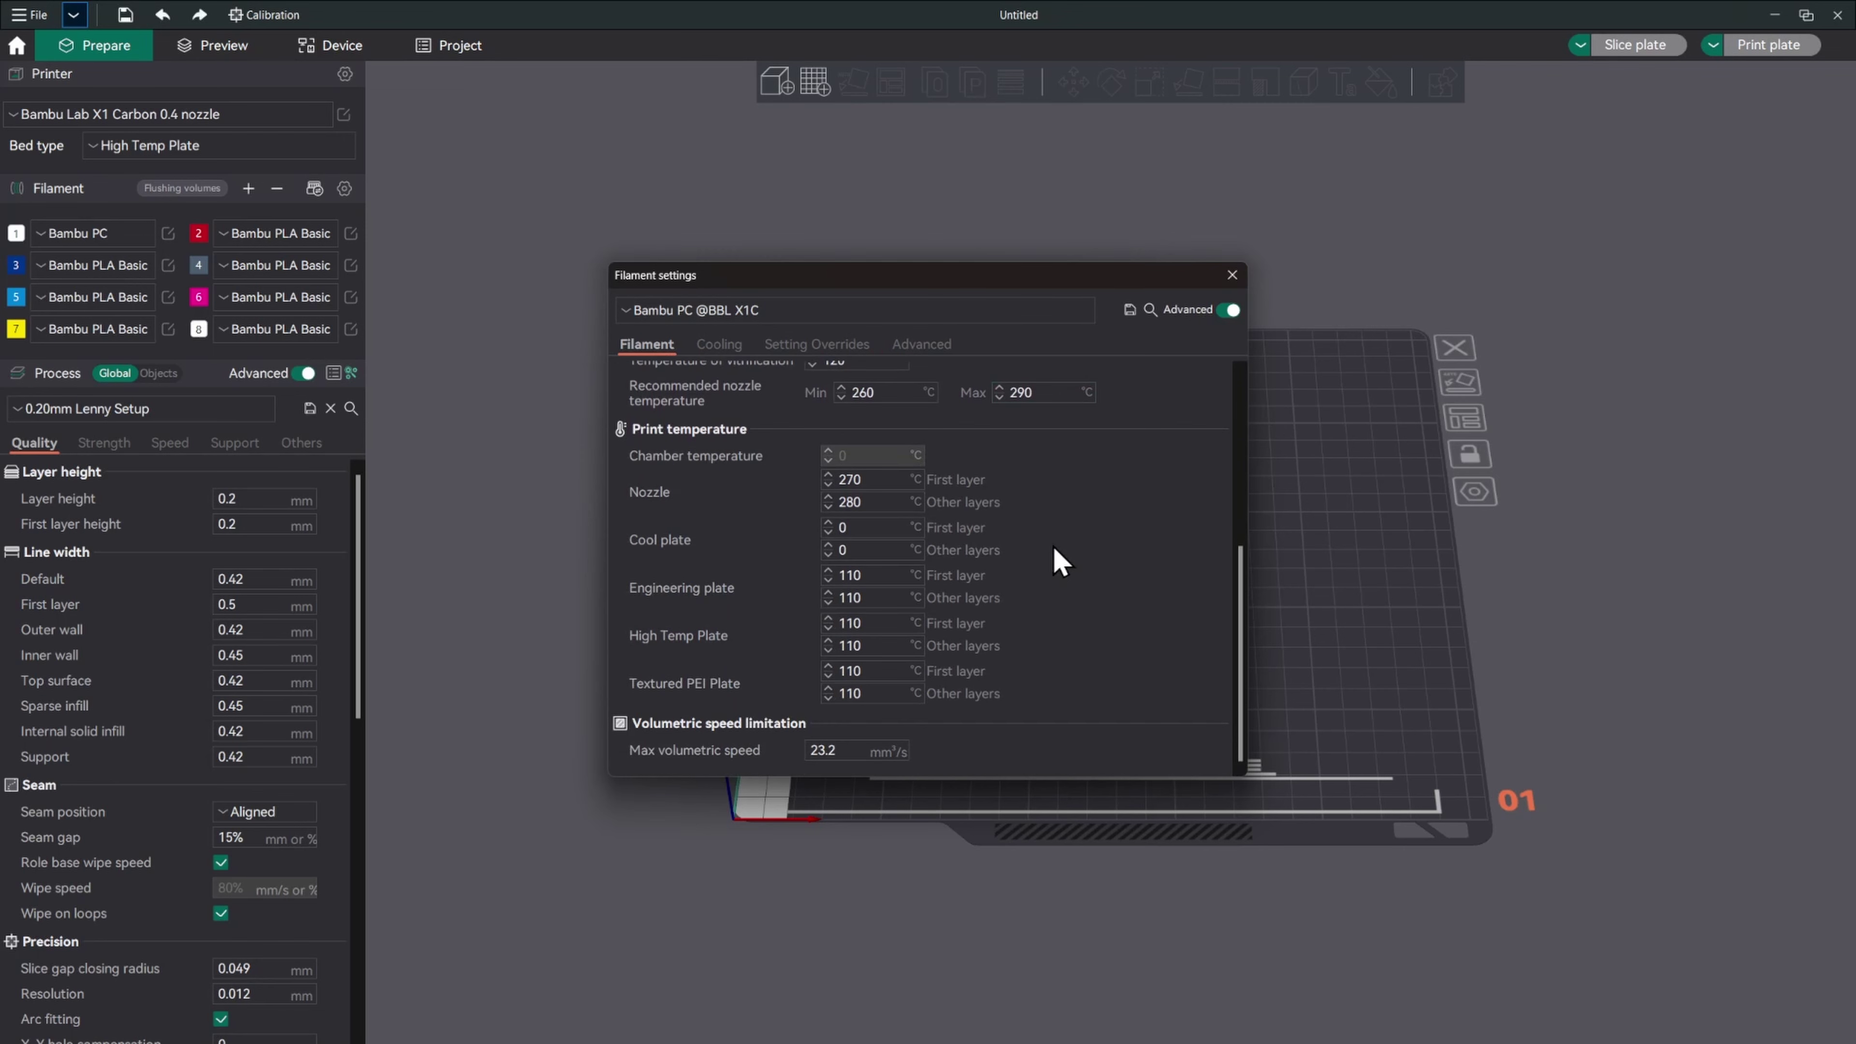
pyautogui.scroll(5, 1053, 545)
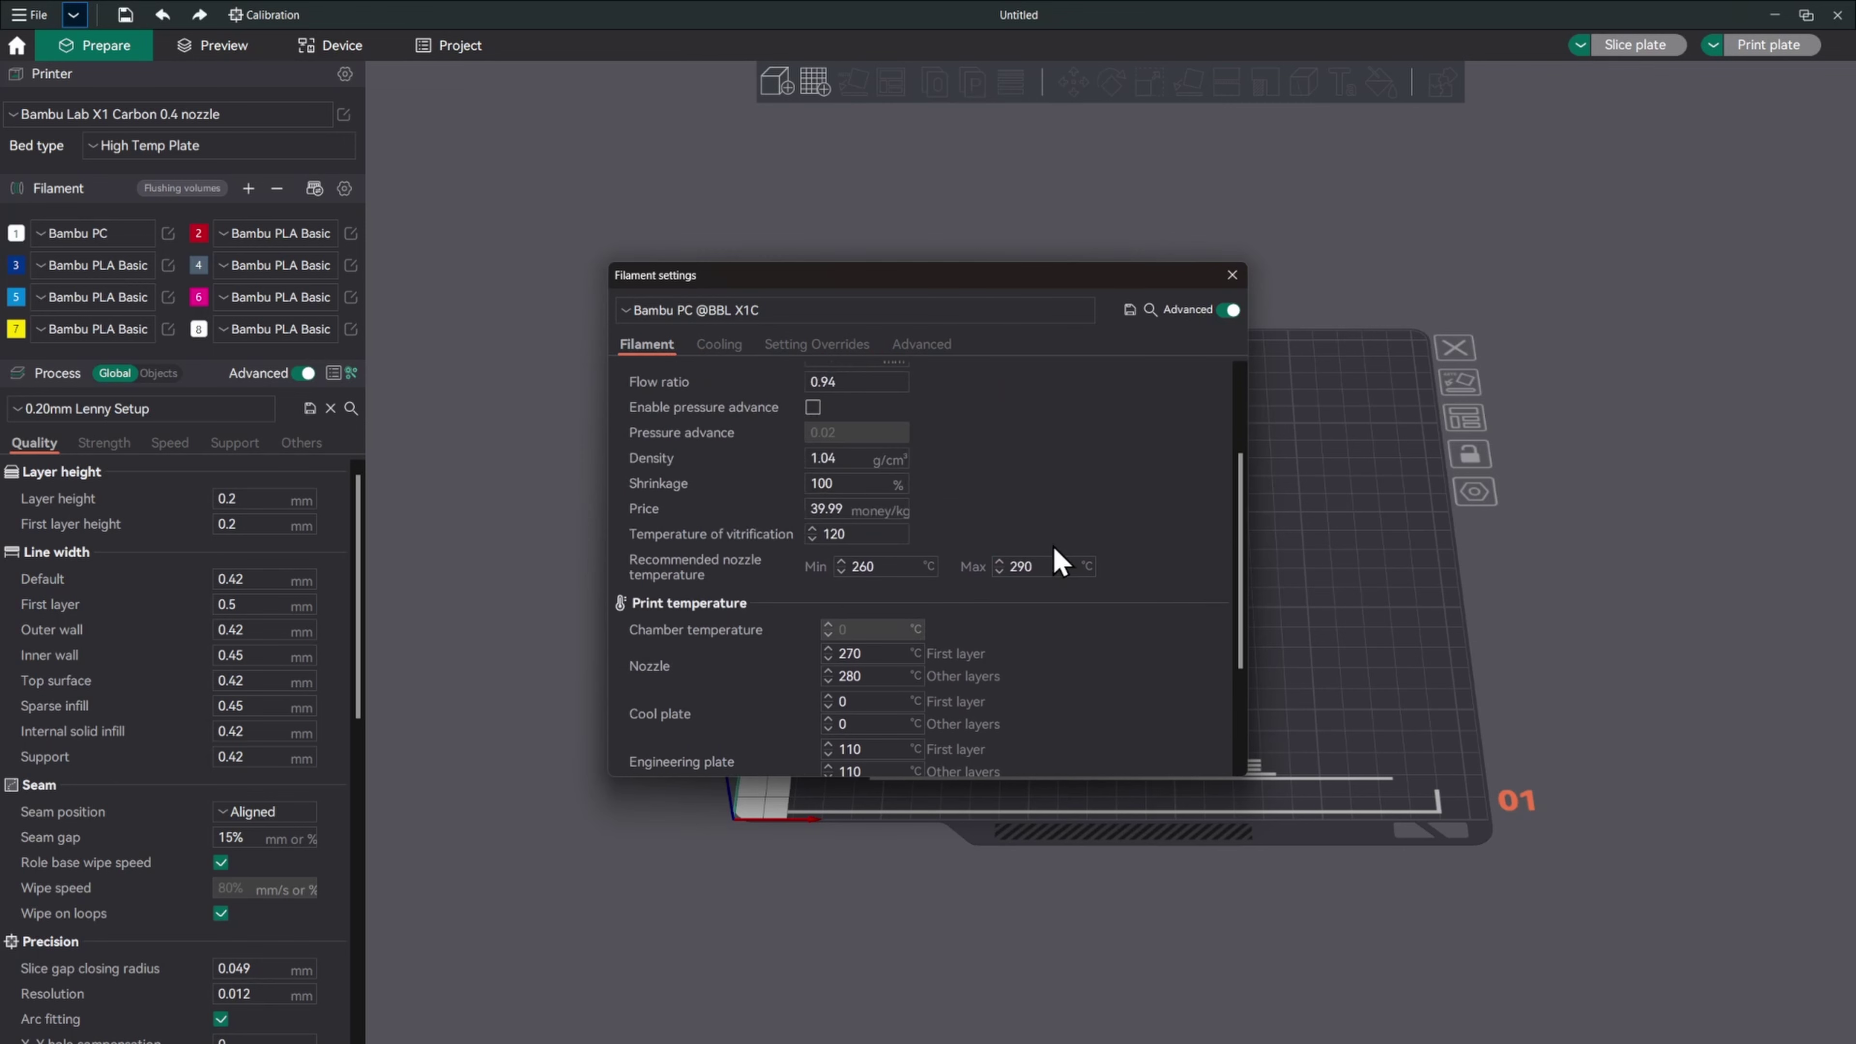
pyautogui.click(1232, 275)
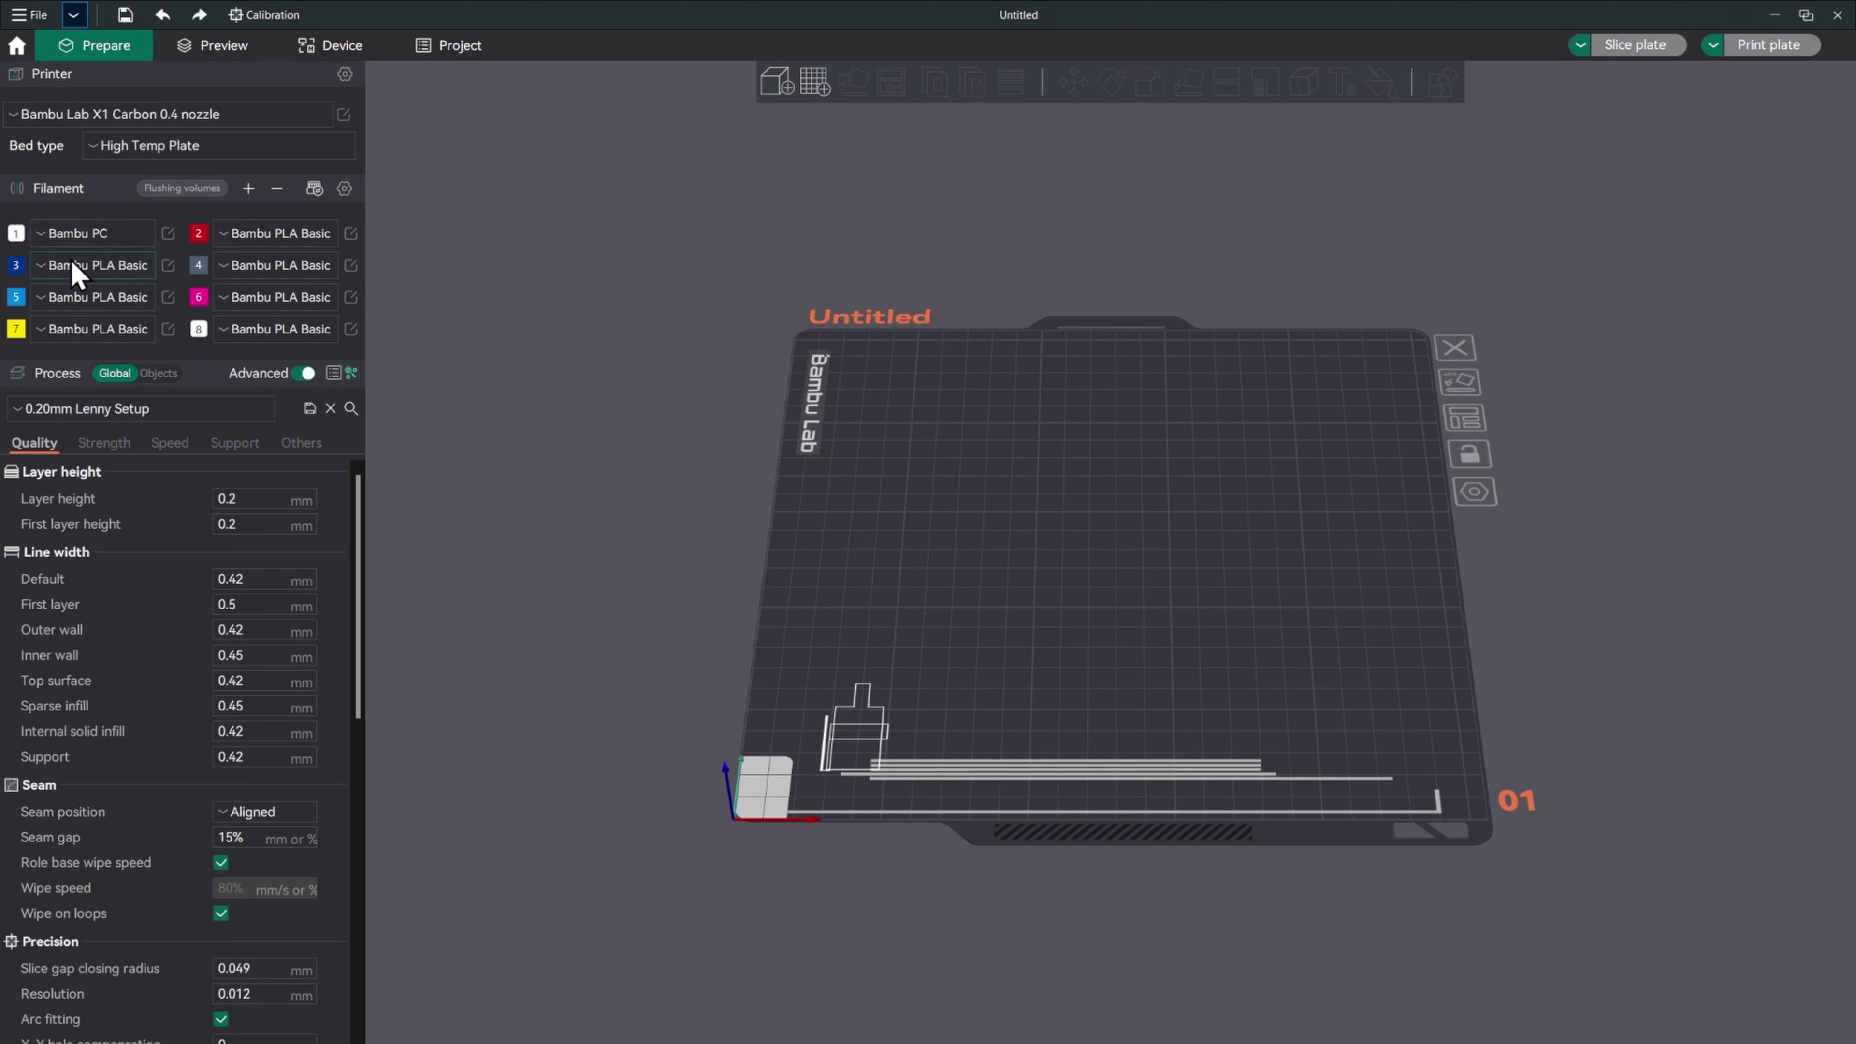
pyautogui.click(17, 234)
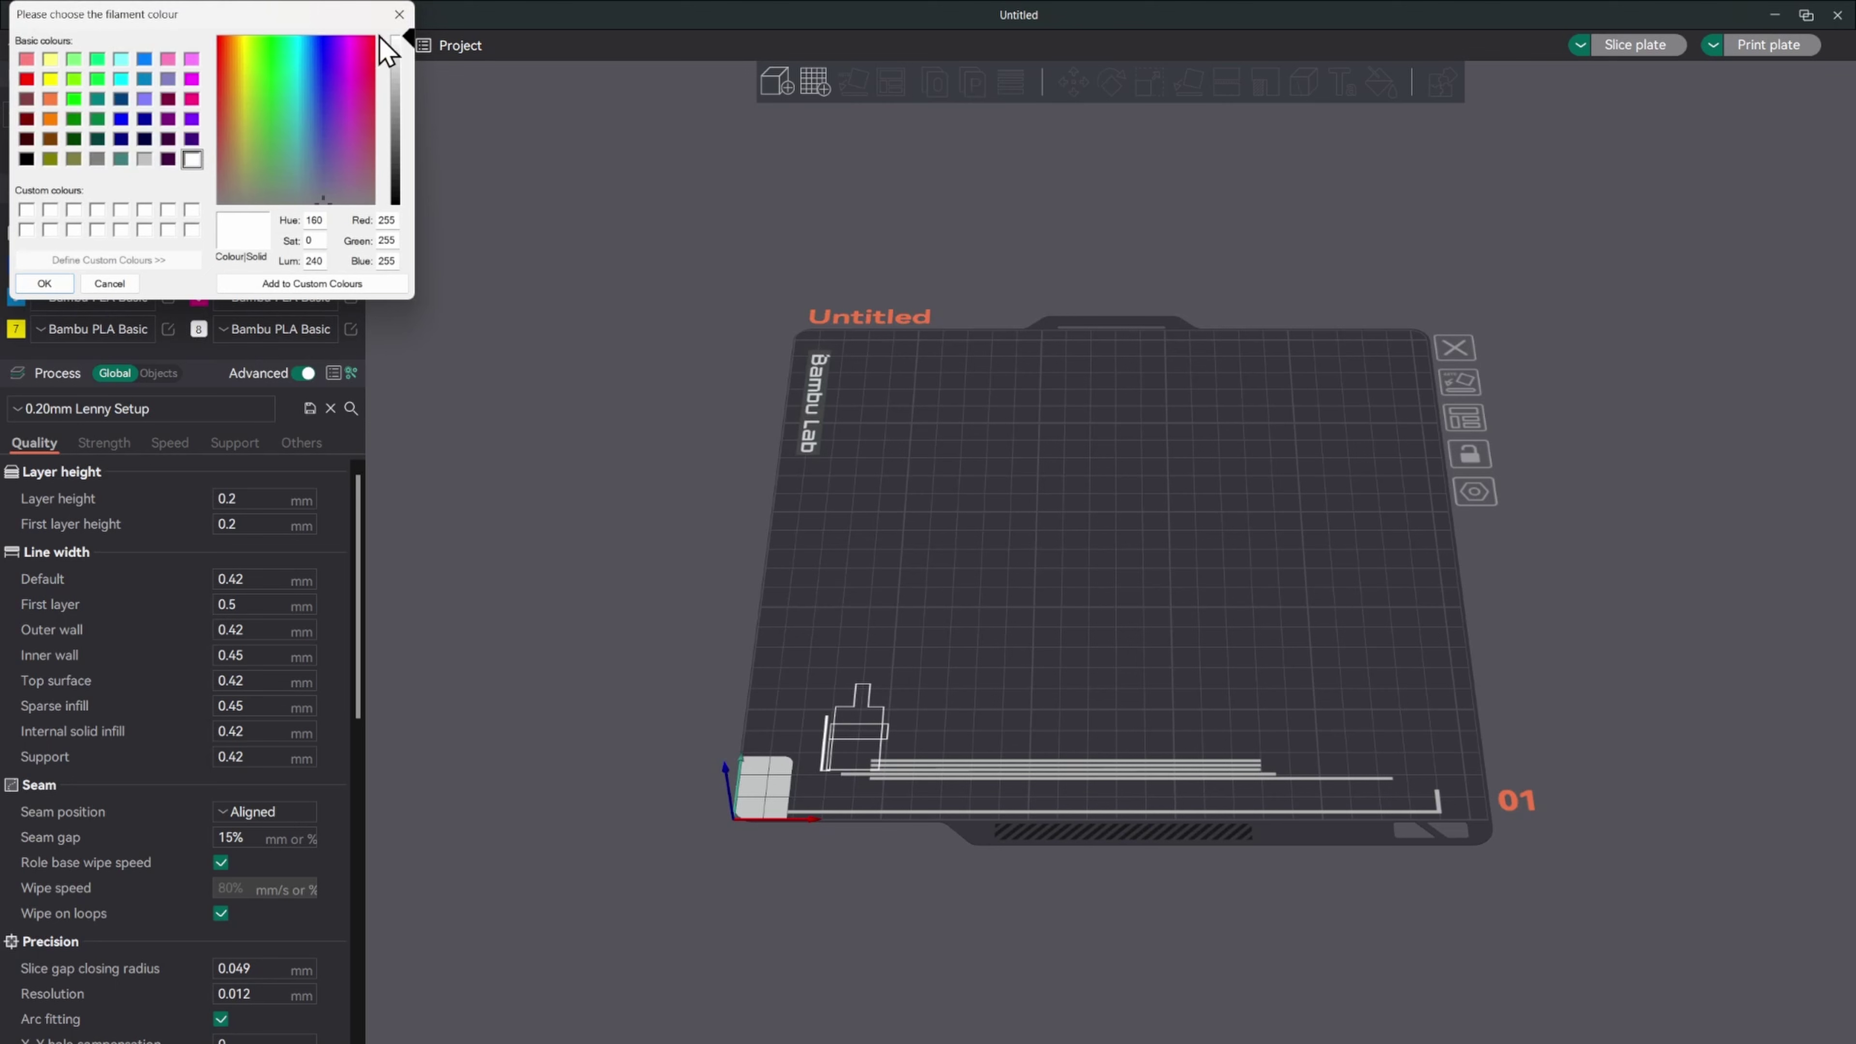
pyautogui.click(398, 14)
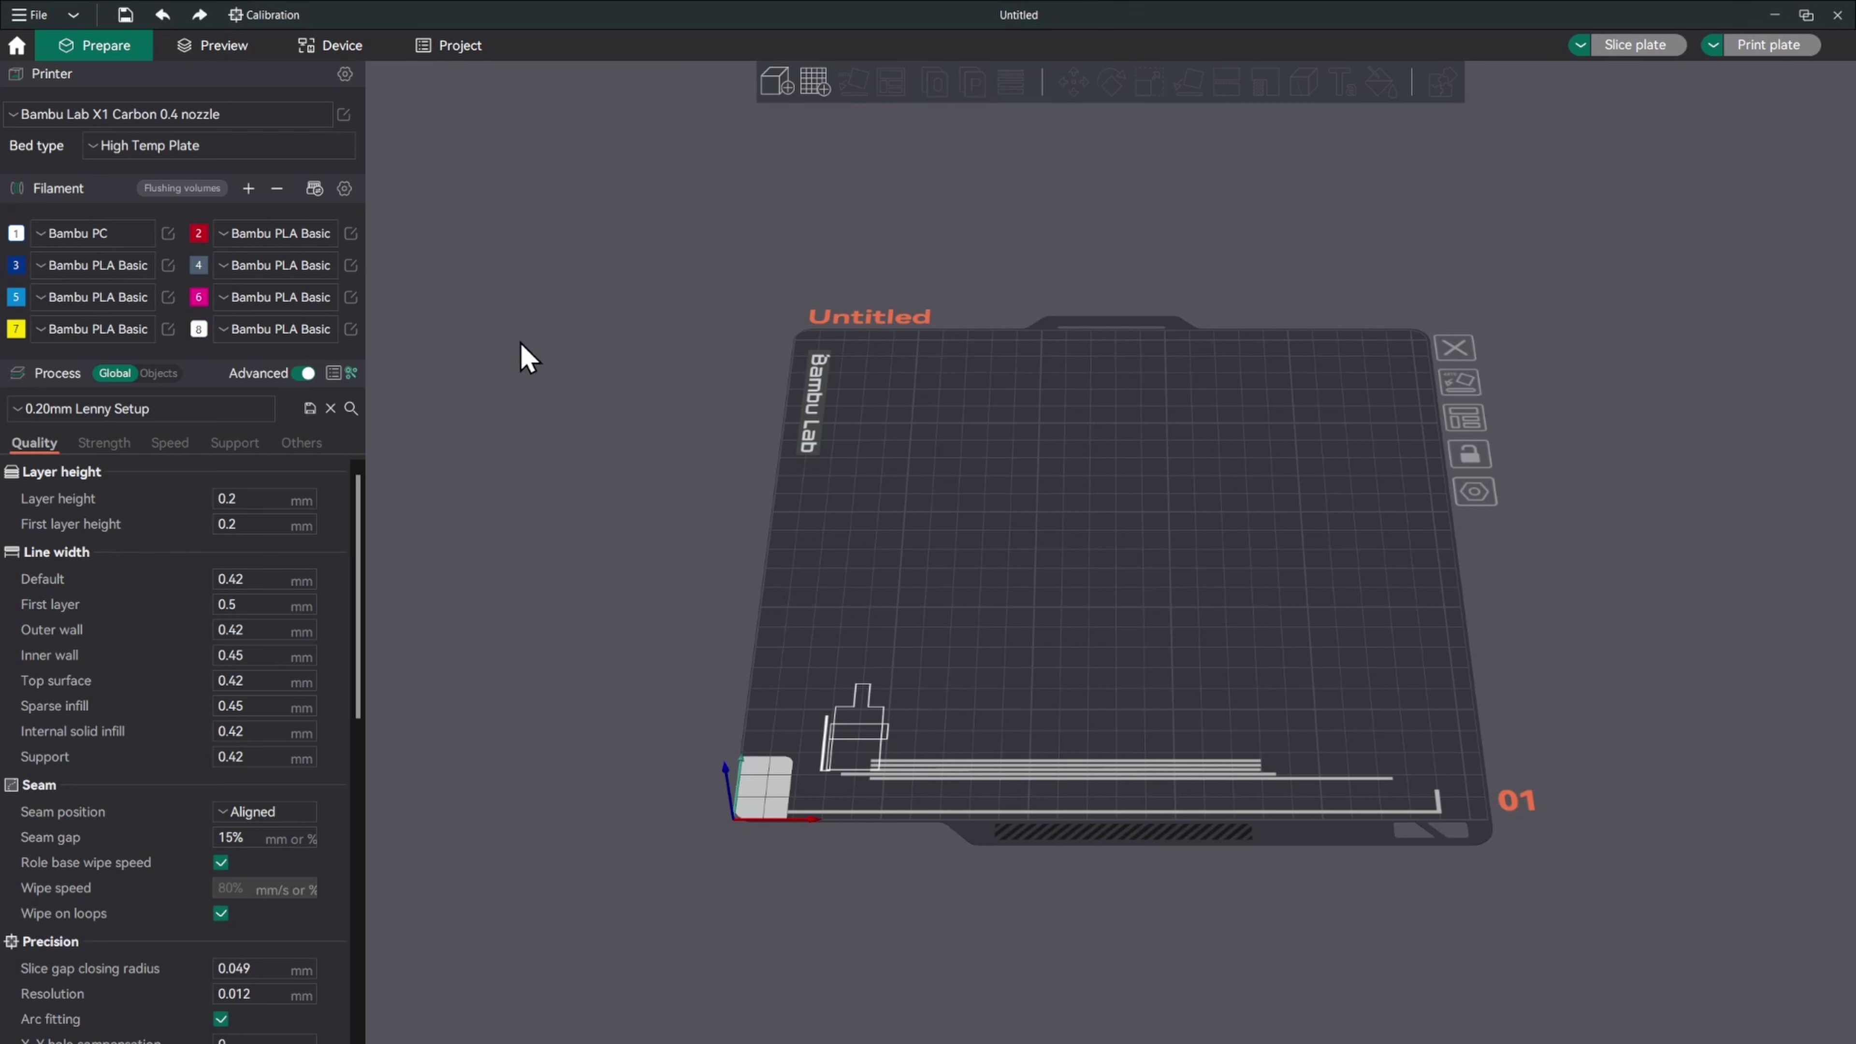
# Inspect filament 2's settings and the AMS and user filament presets available for it, and close the dialog
pyautogui.click(351, 234)
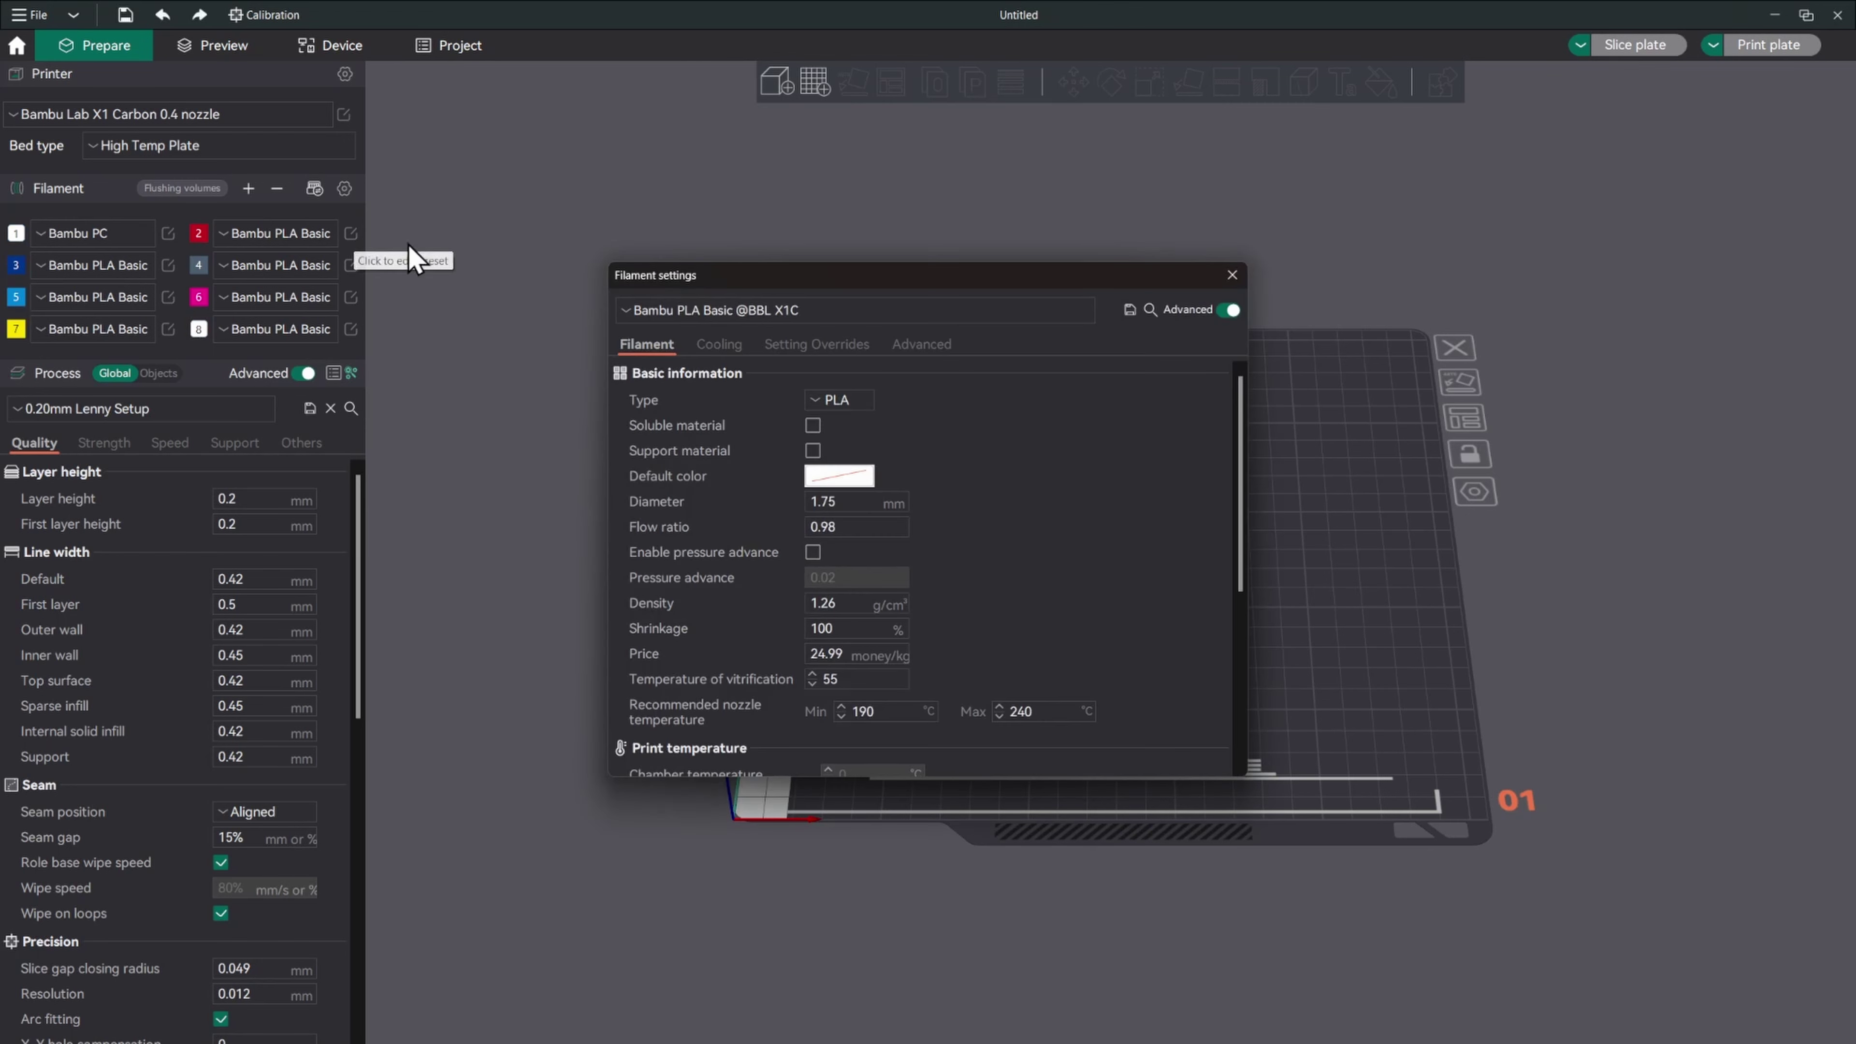
pyautogui.click(792, 314)
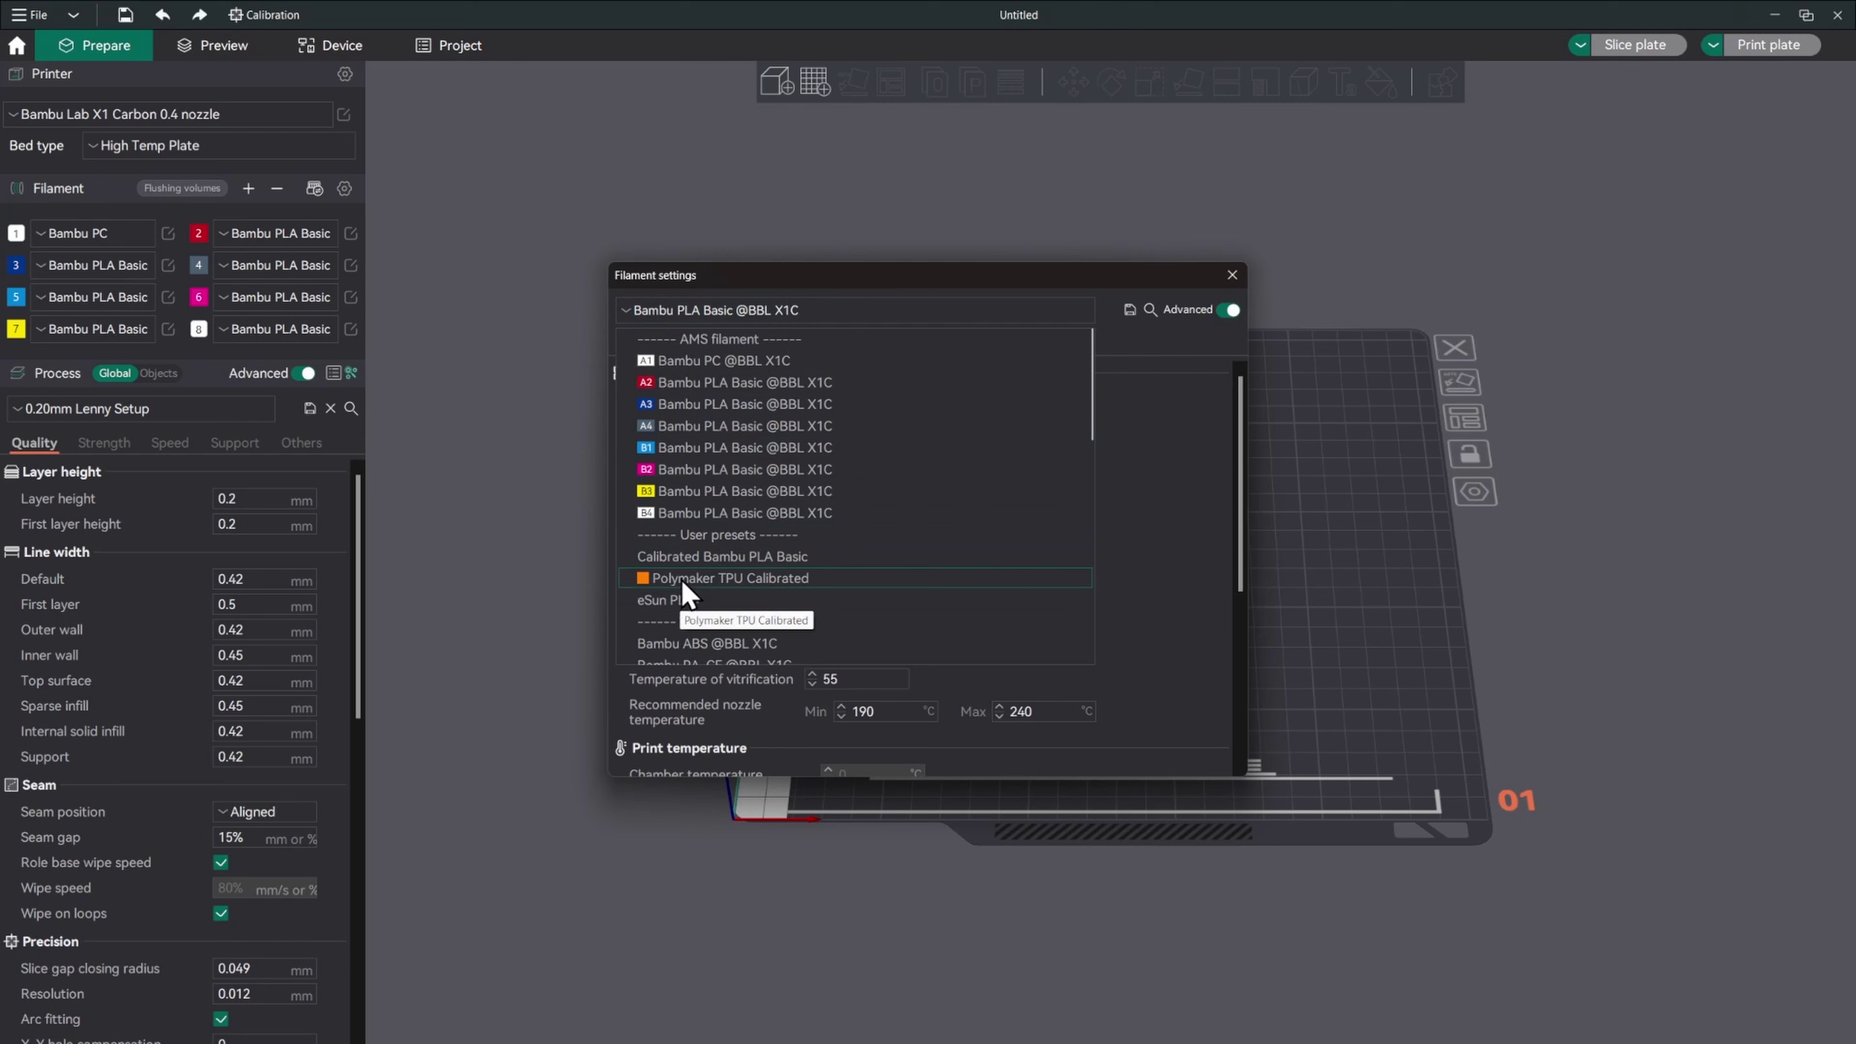
pyautogui.click(1232, 277)
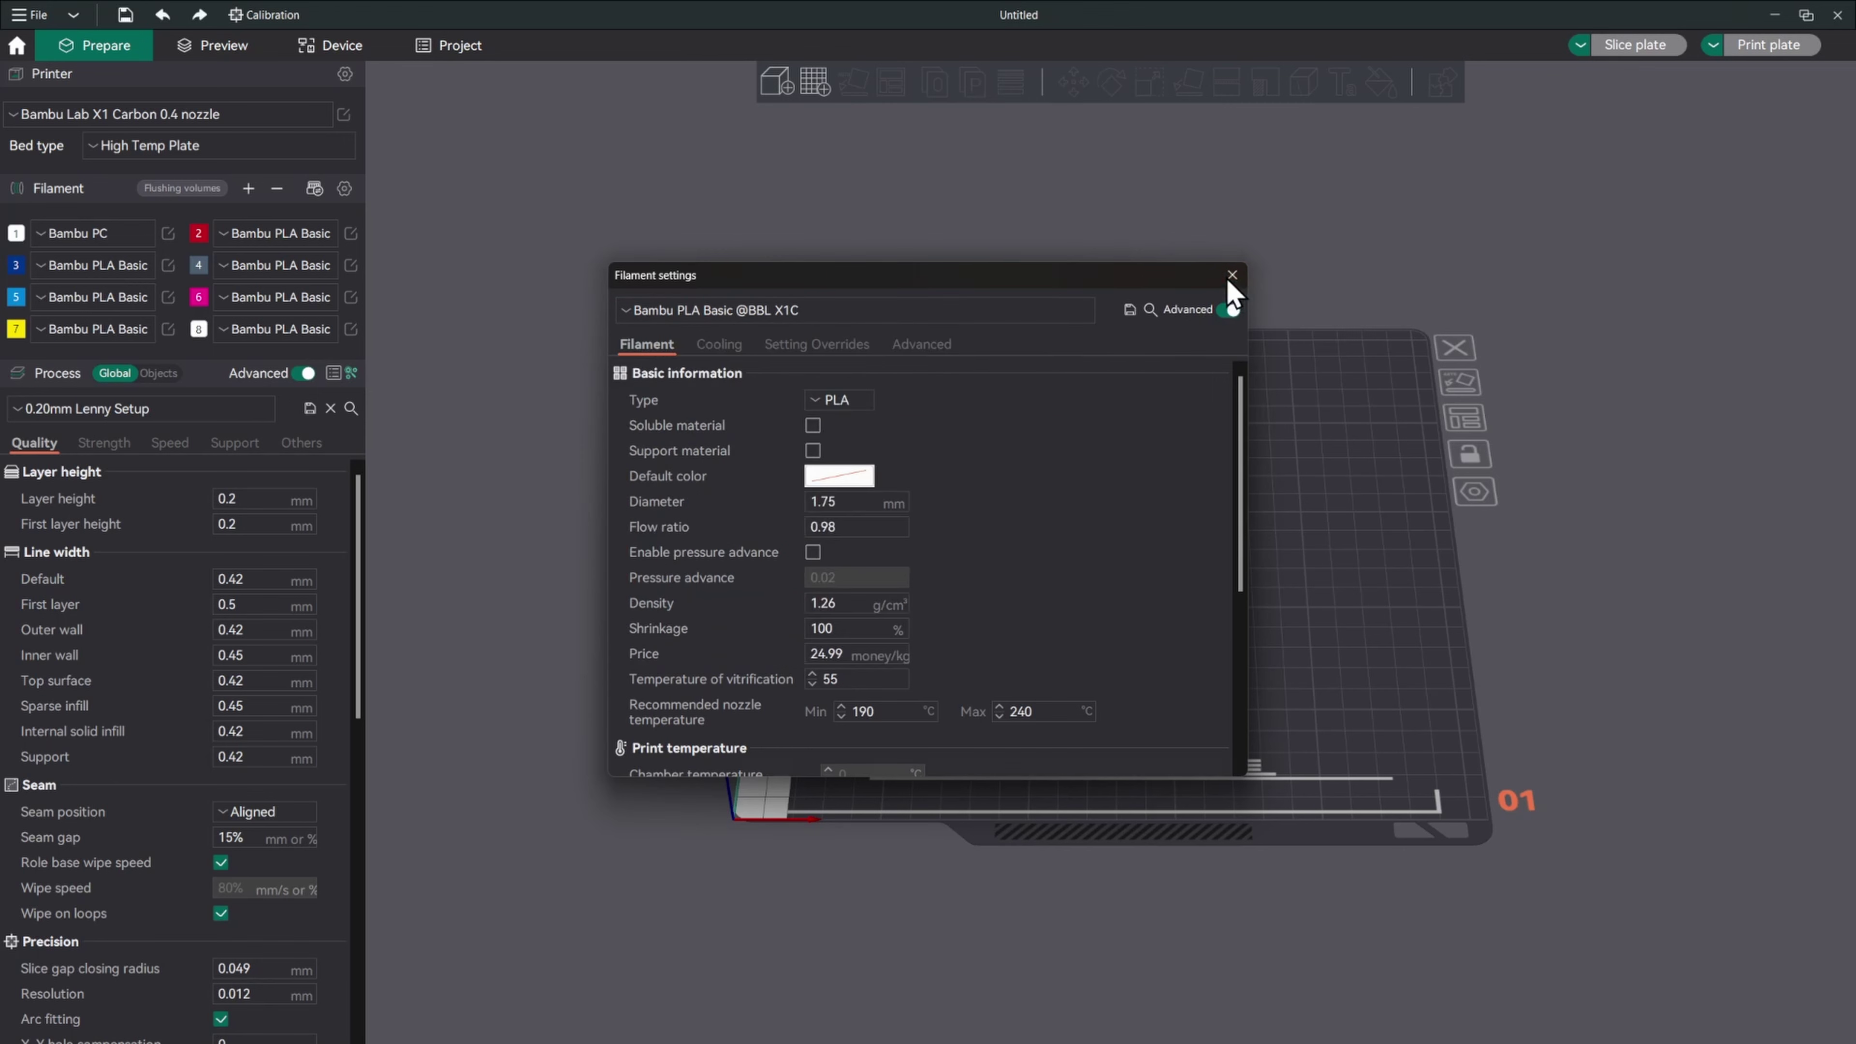
pyautogui.click(1232, 276)
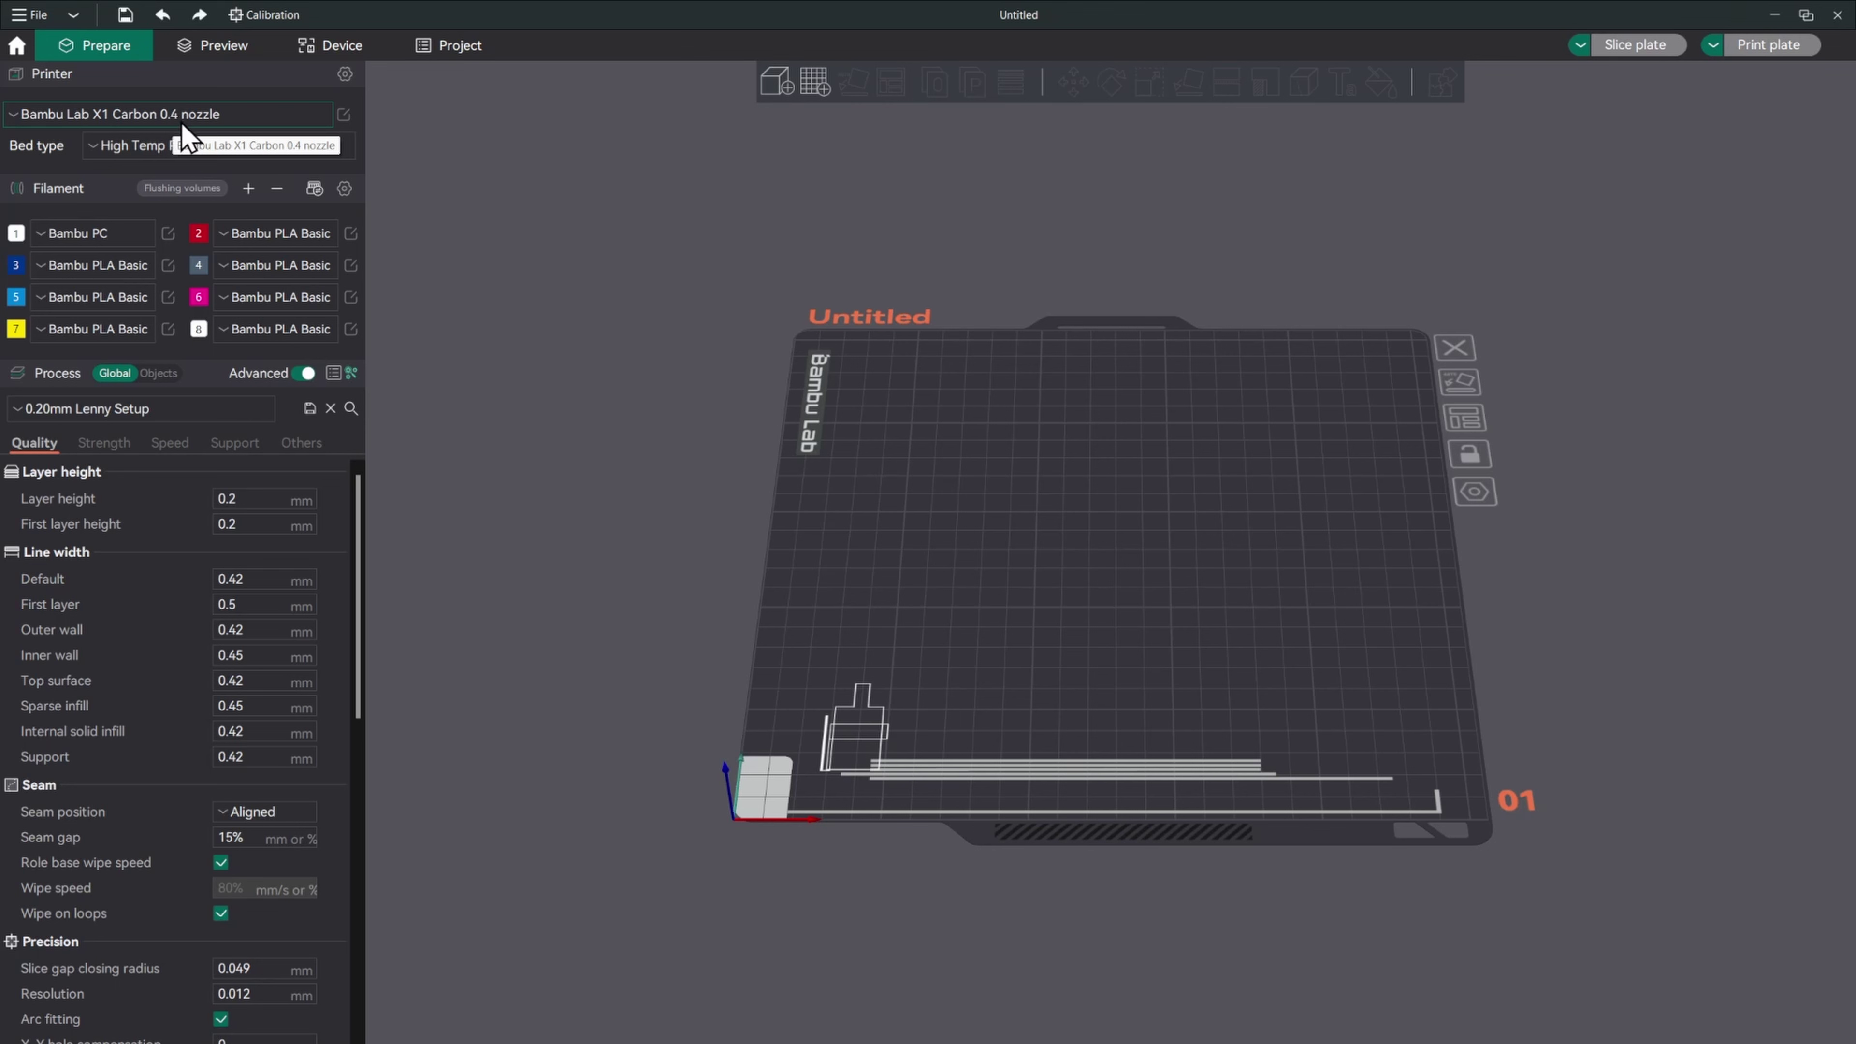
# Choose the custom 0.20mm user preset from the process presets and save it under the same name
pyautogui.click(71, 415)
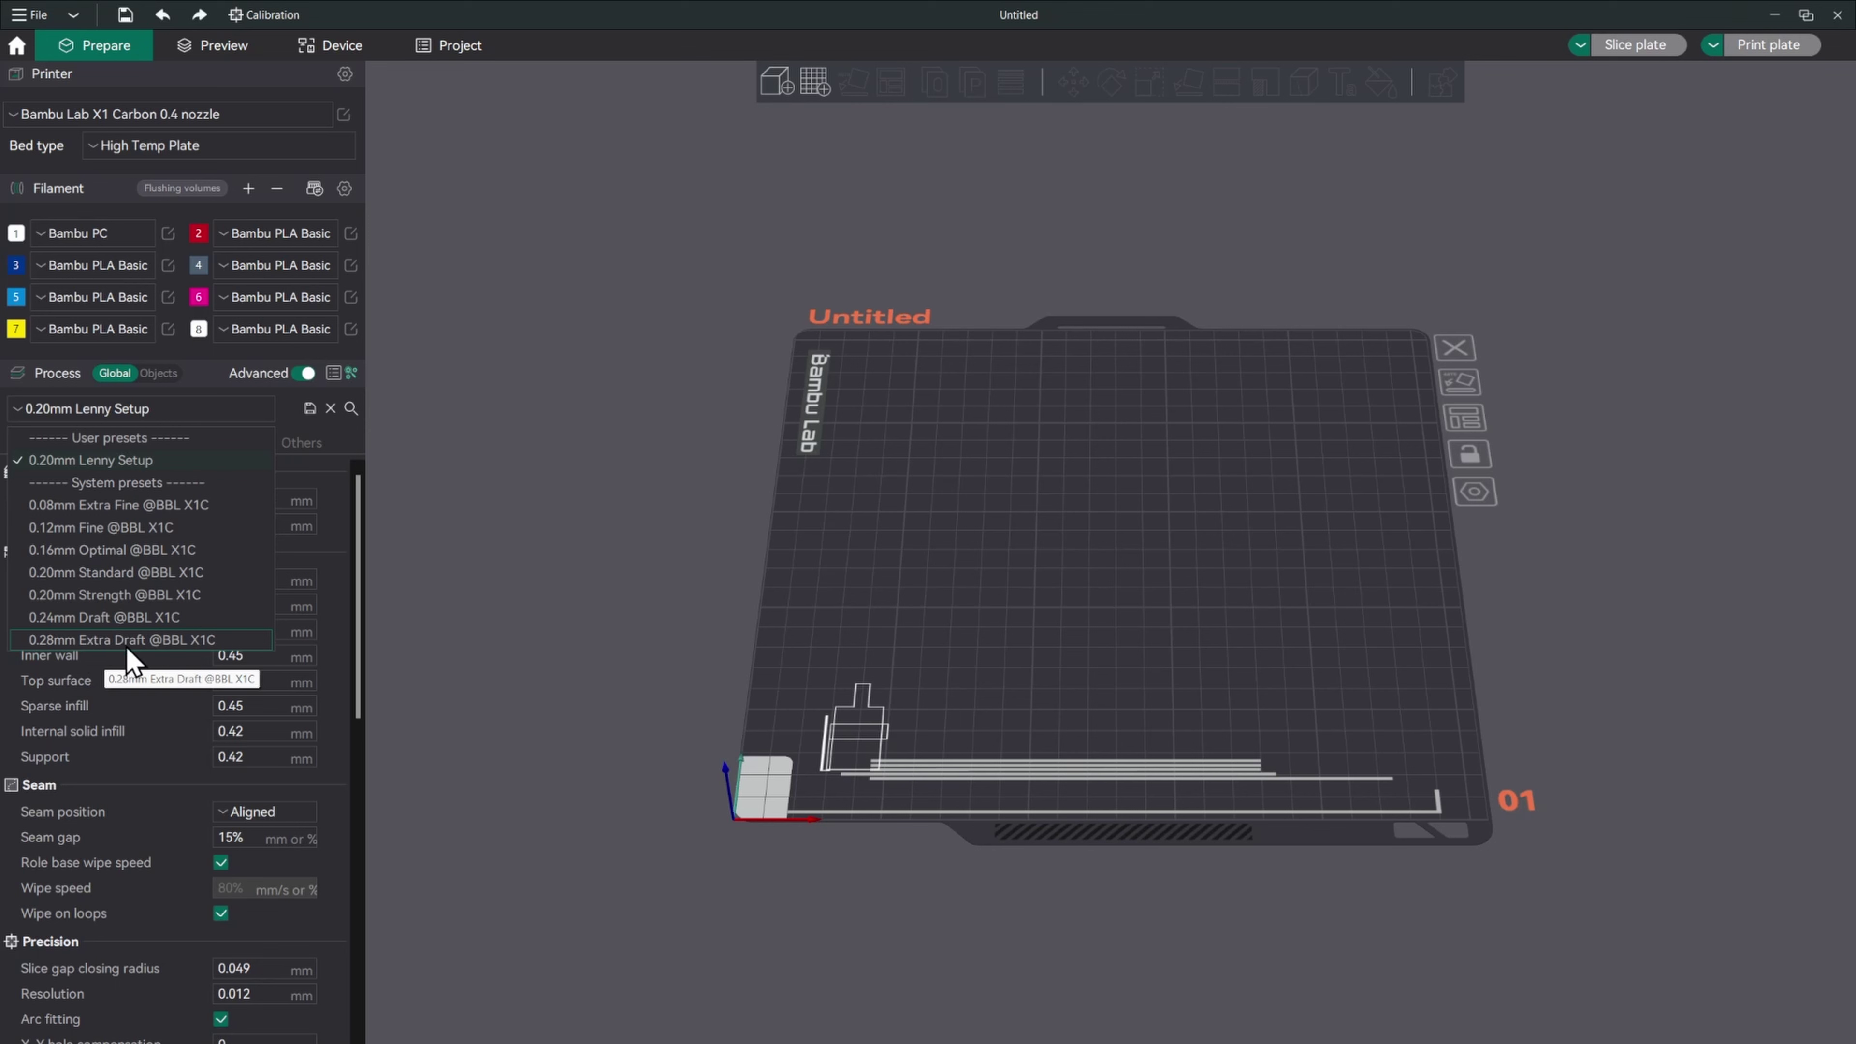
pyautogui.click(102, 466)
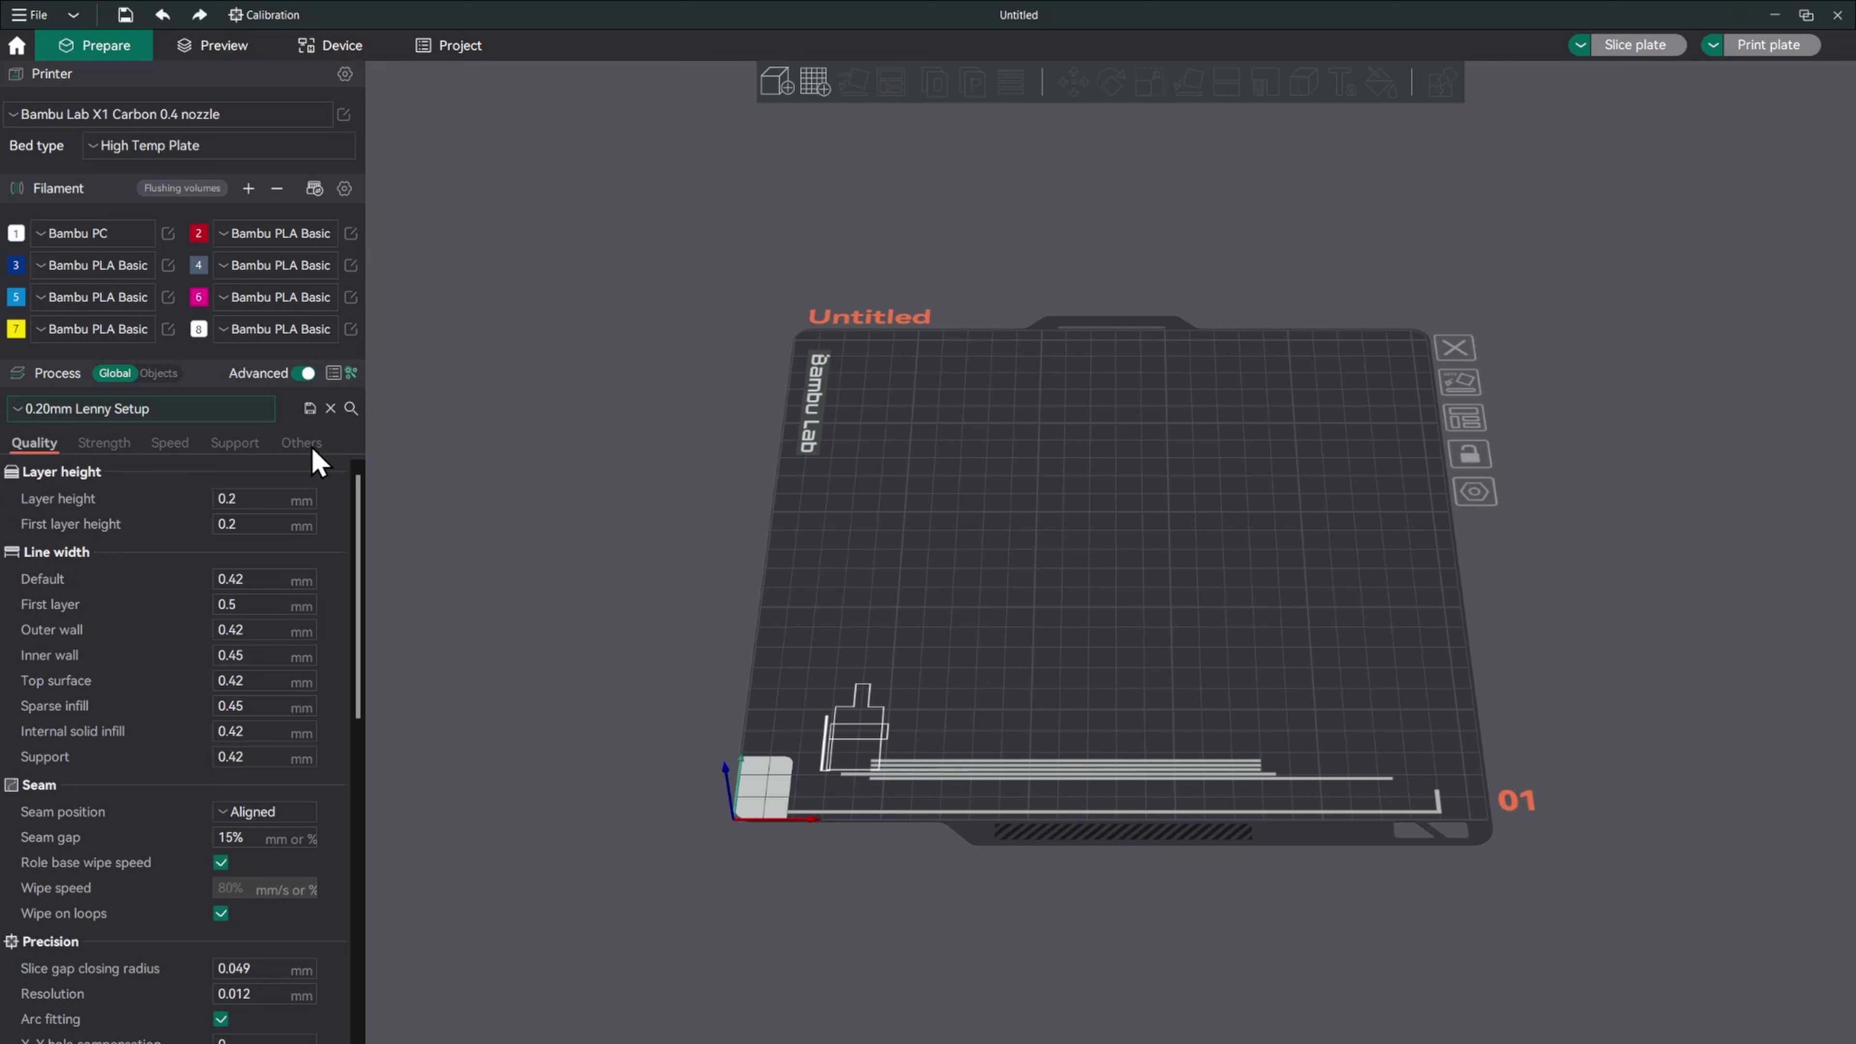
pyautogui.click(310, 410)
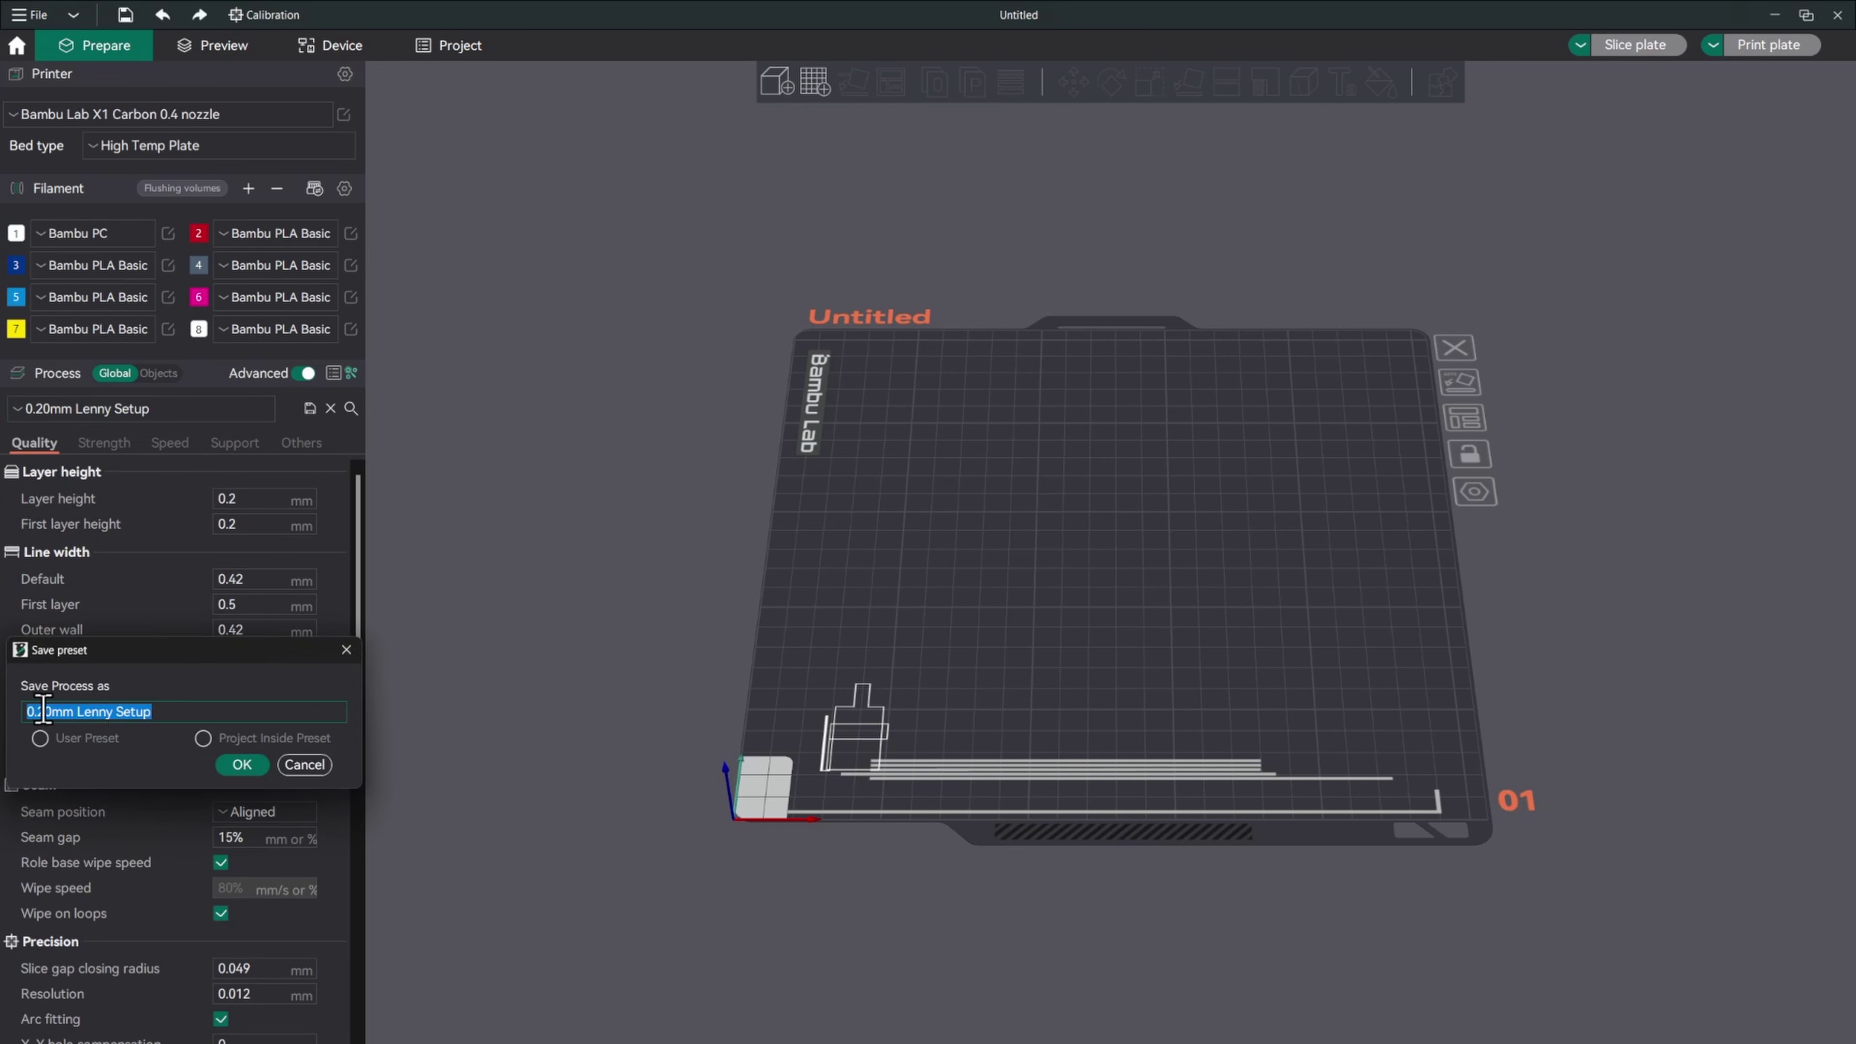
pyautogui.click(242, 766)
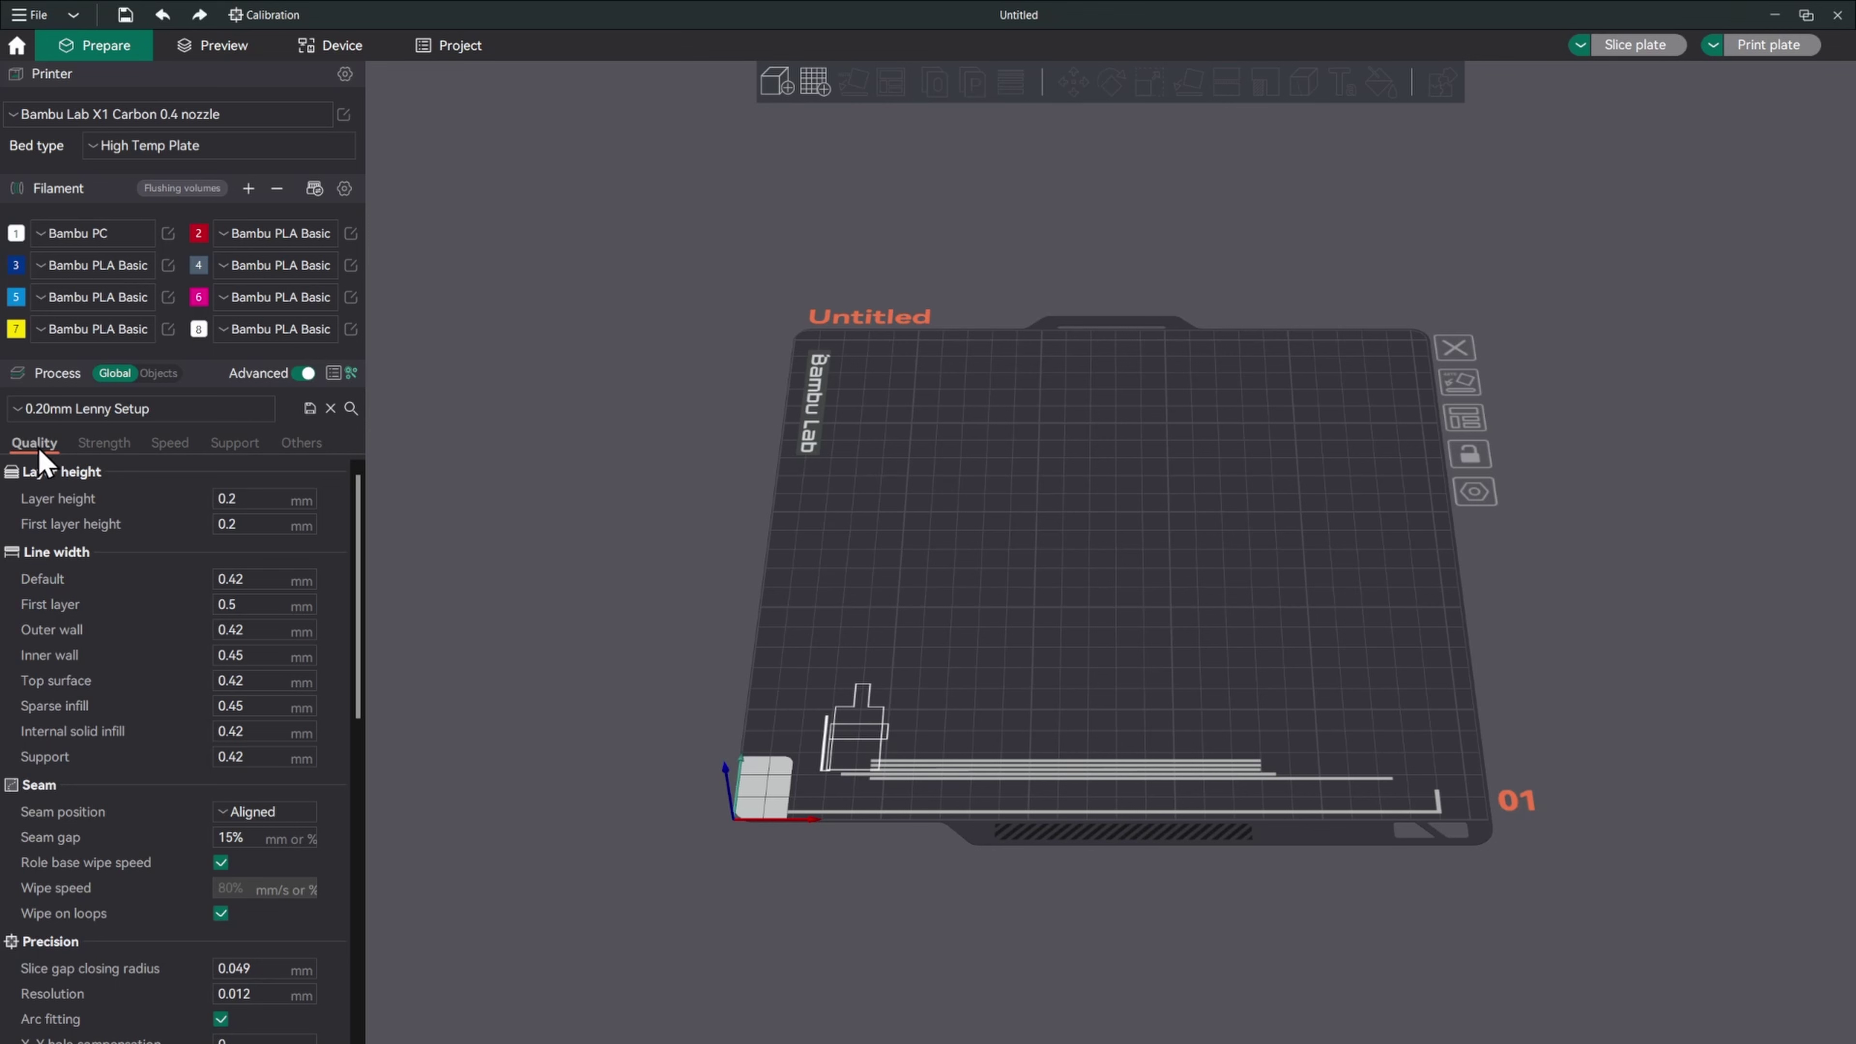
# Look through the Quality settings from line width down to the advanced wall options, including the available ironing types
pyautogui.scroll(-5, 126, 669)
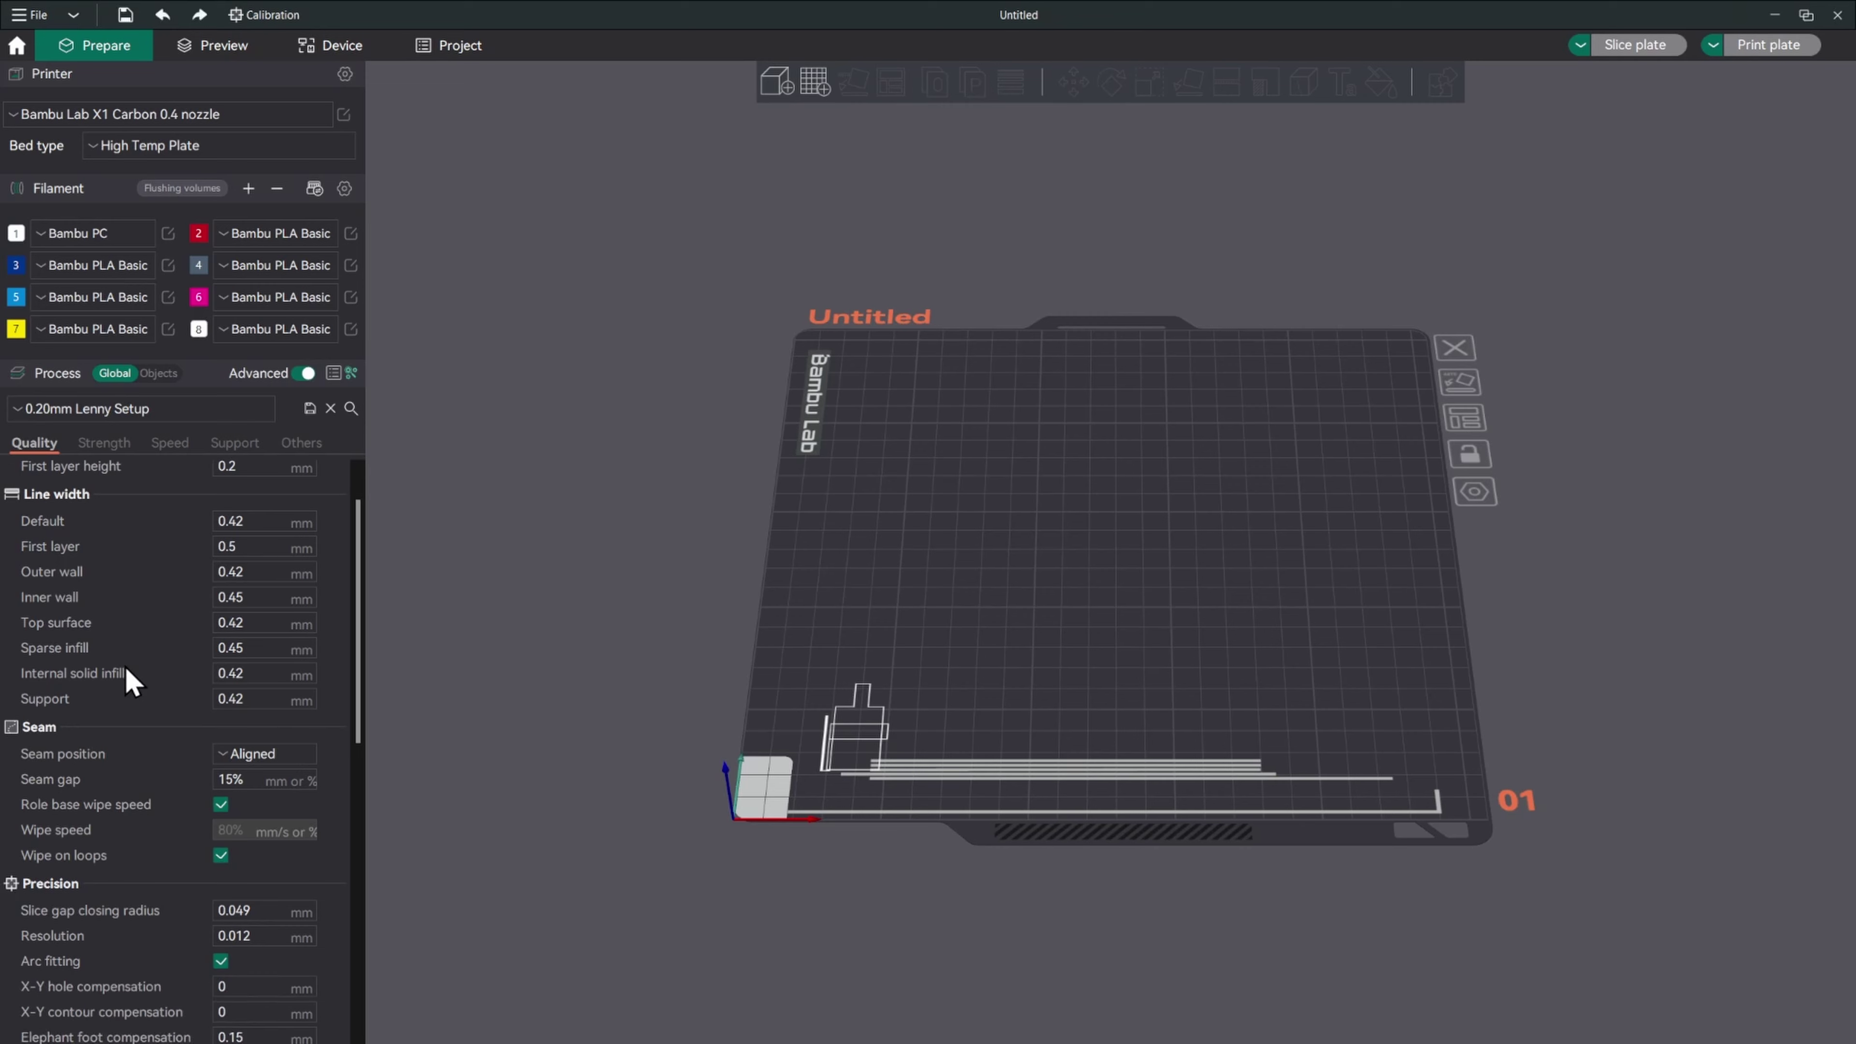
pyautogui.scroll(-4, 125, 667)
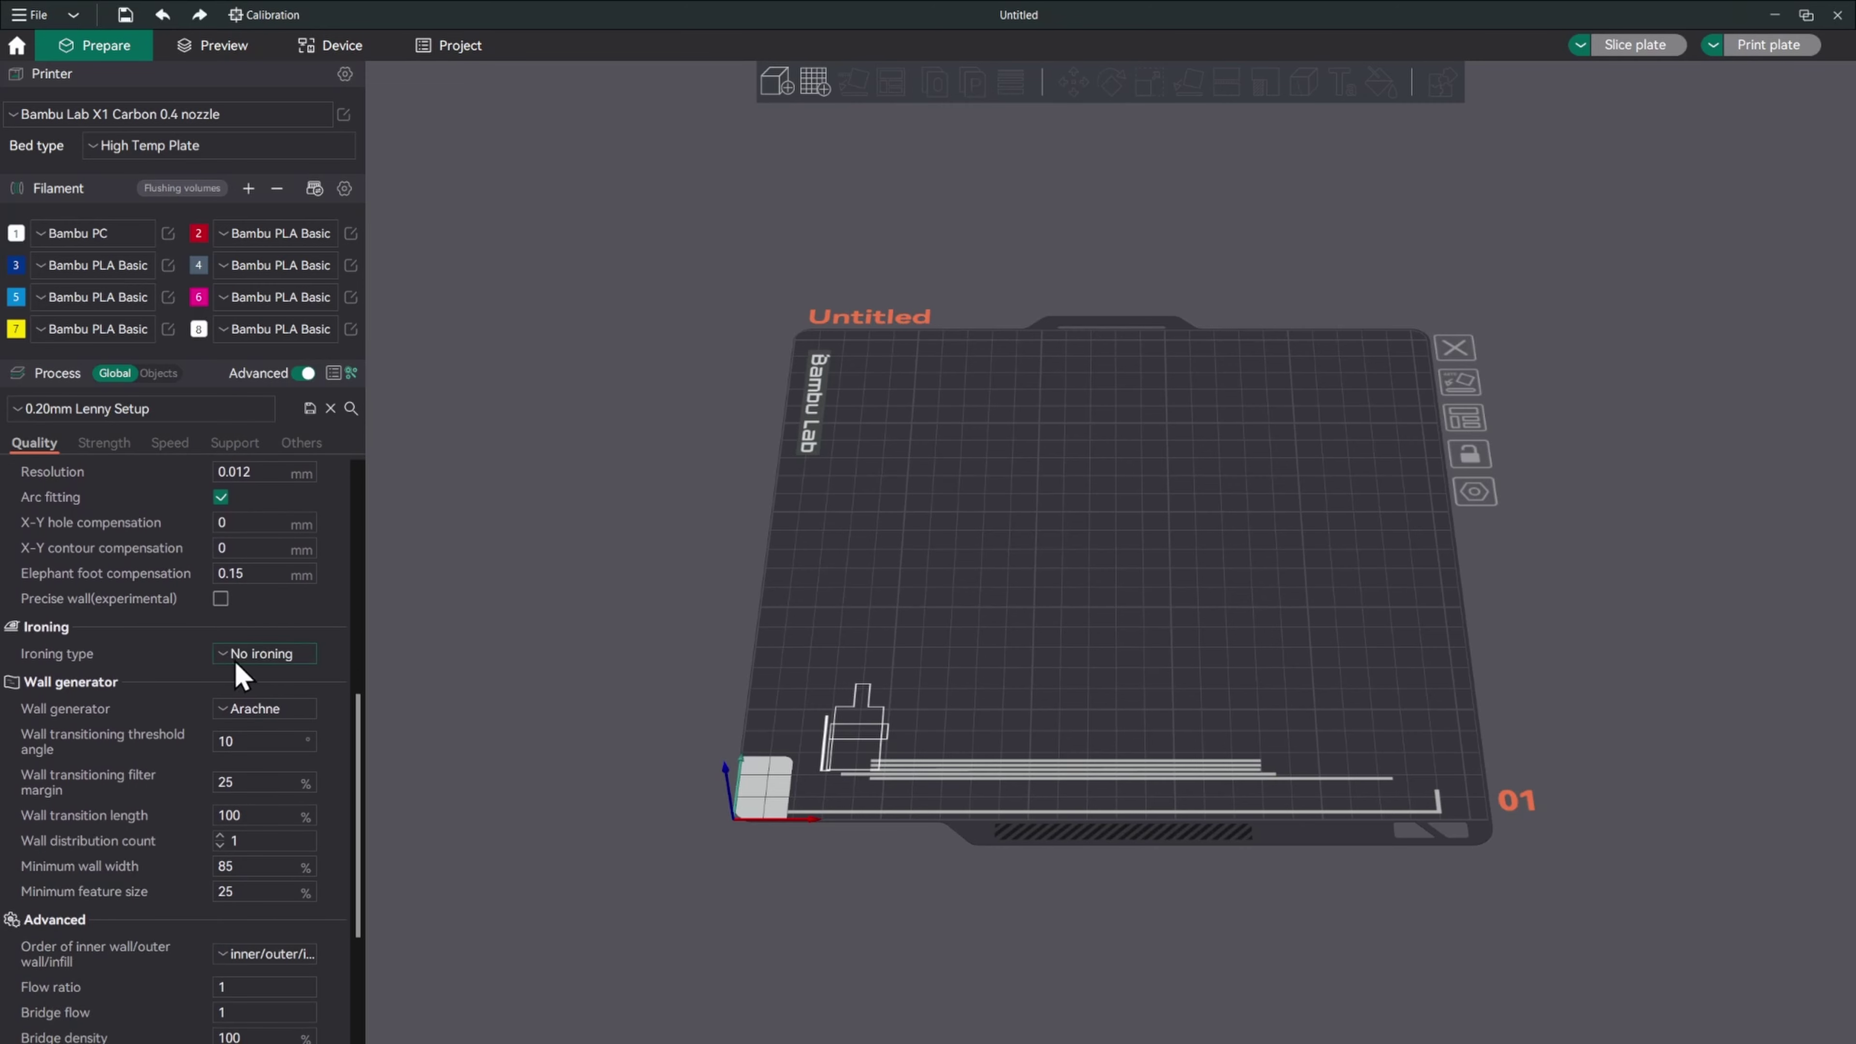
pyautogui.click(235, 658)
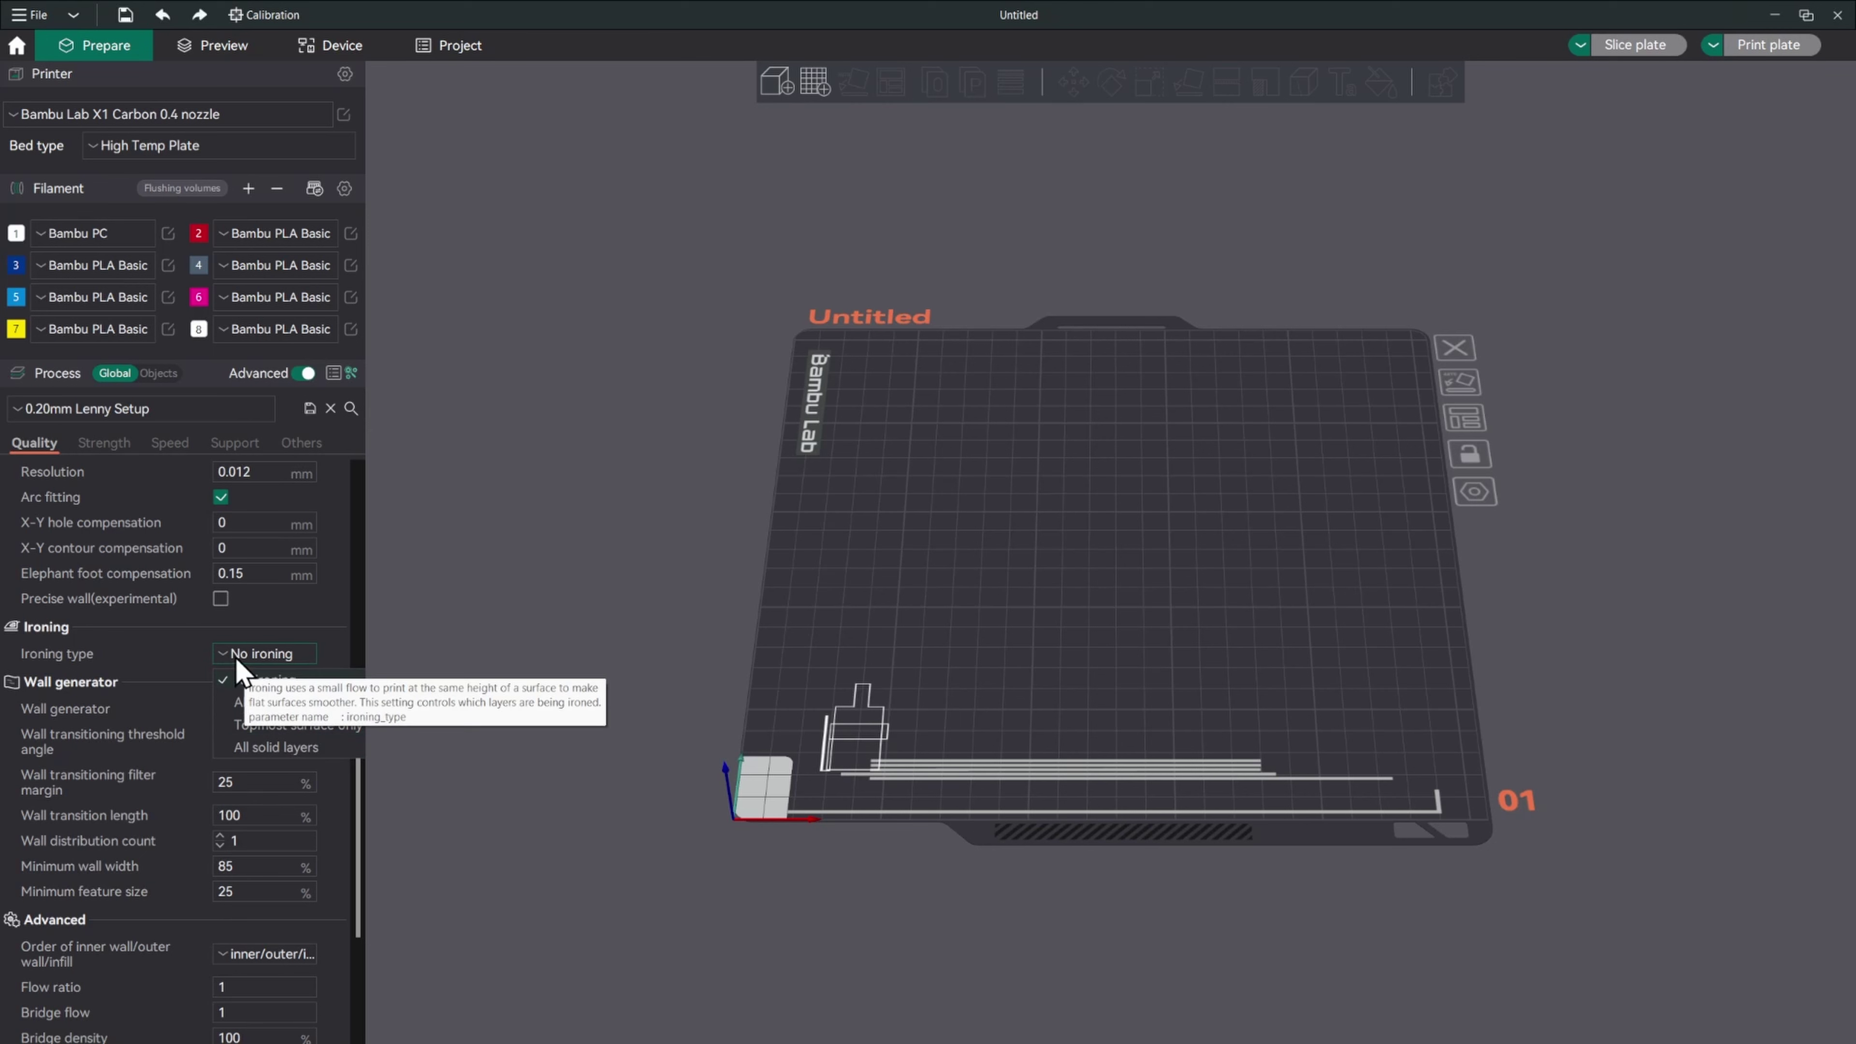
pyautogui.click(260, 655)
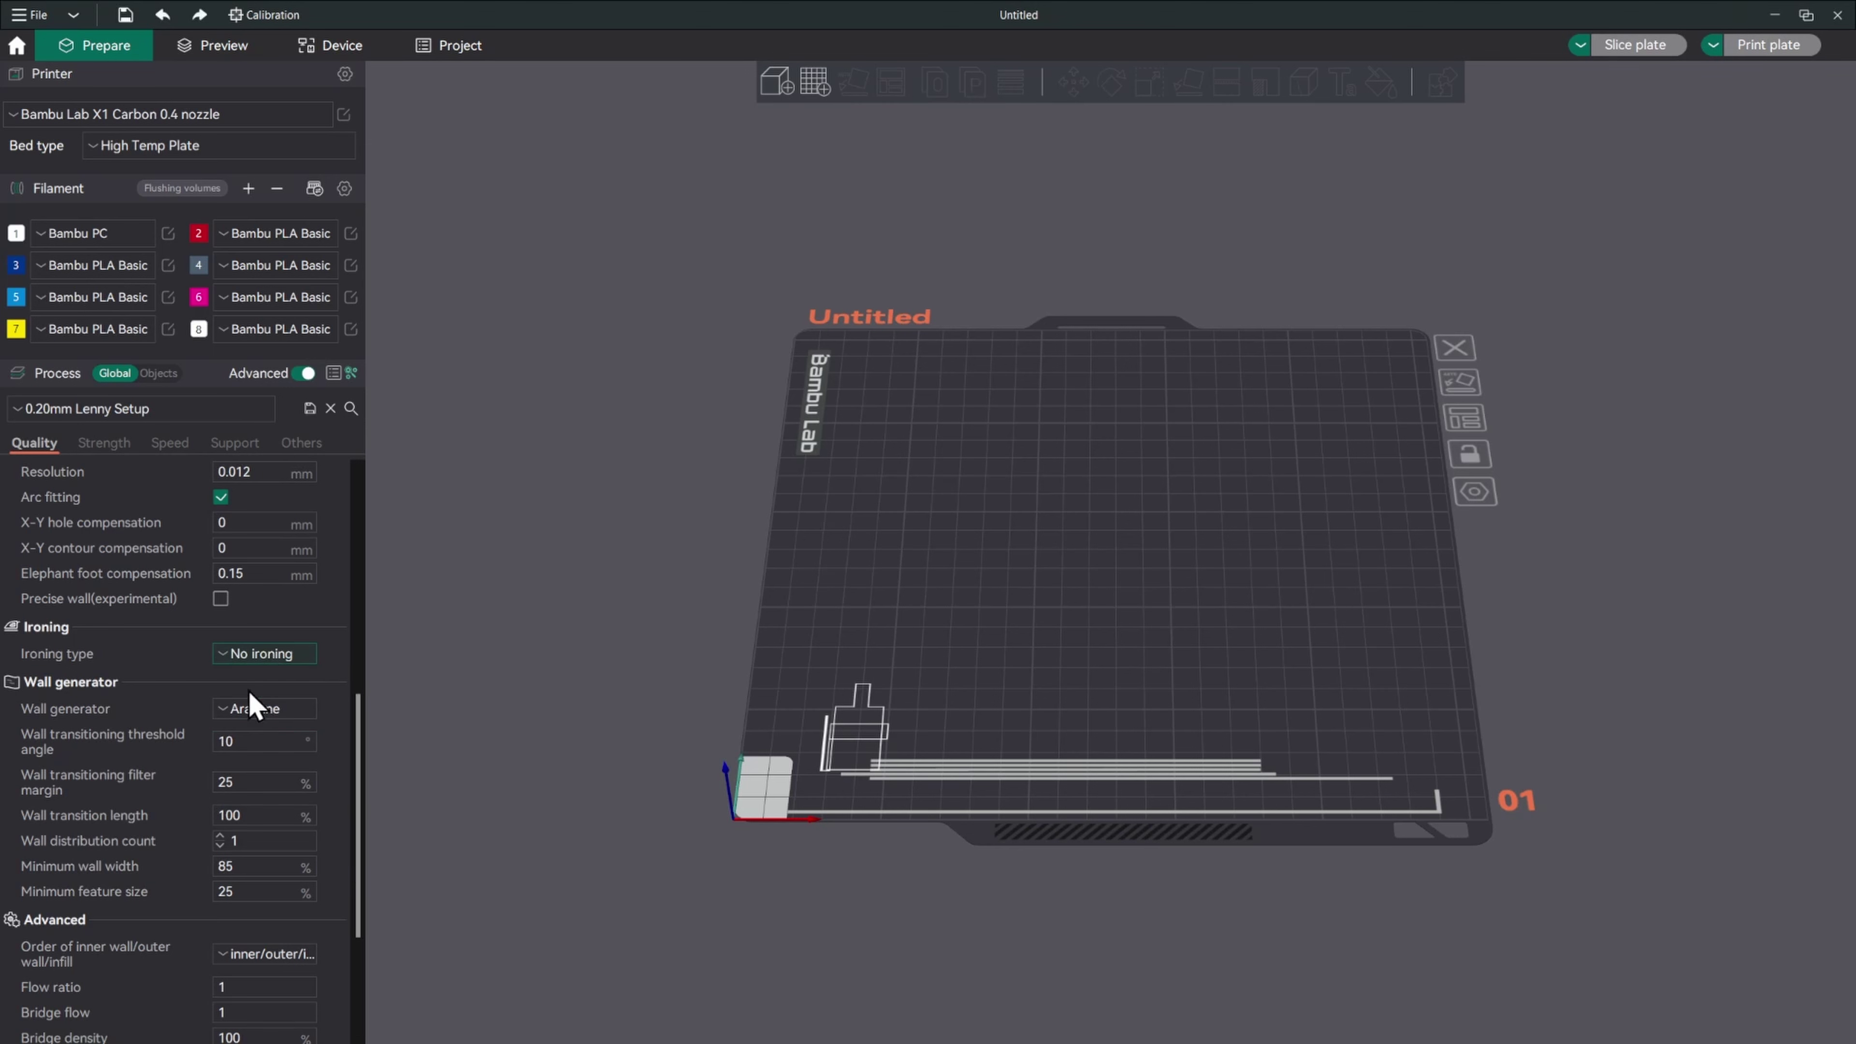
pyautogui.scroll(-5, 166, 705)
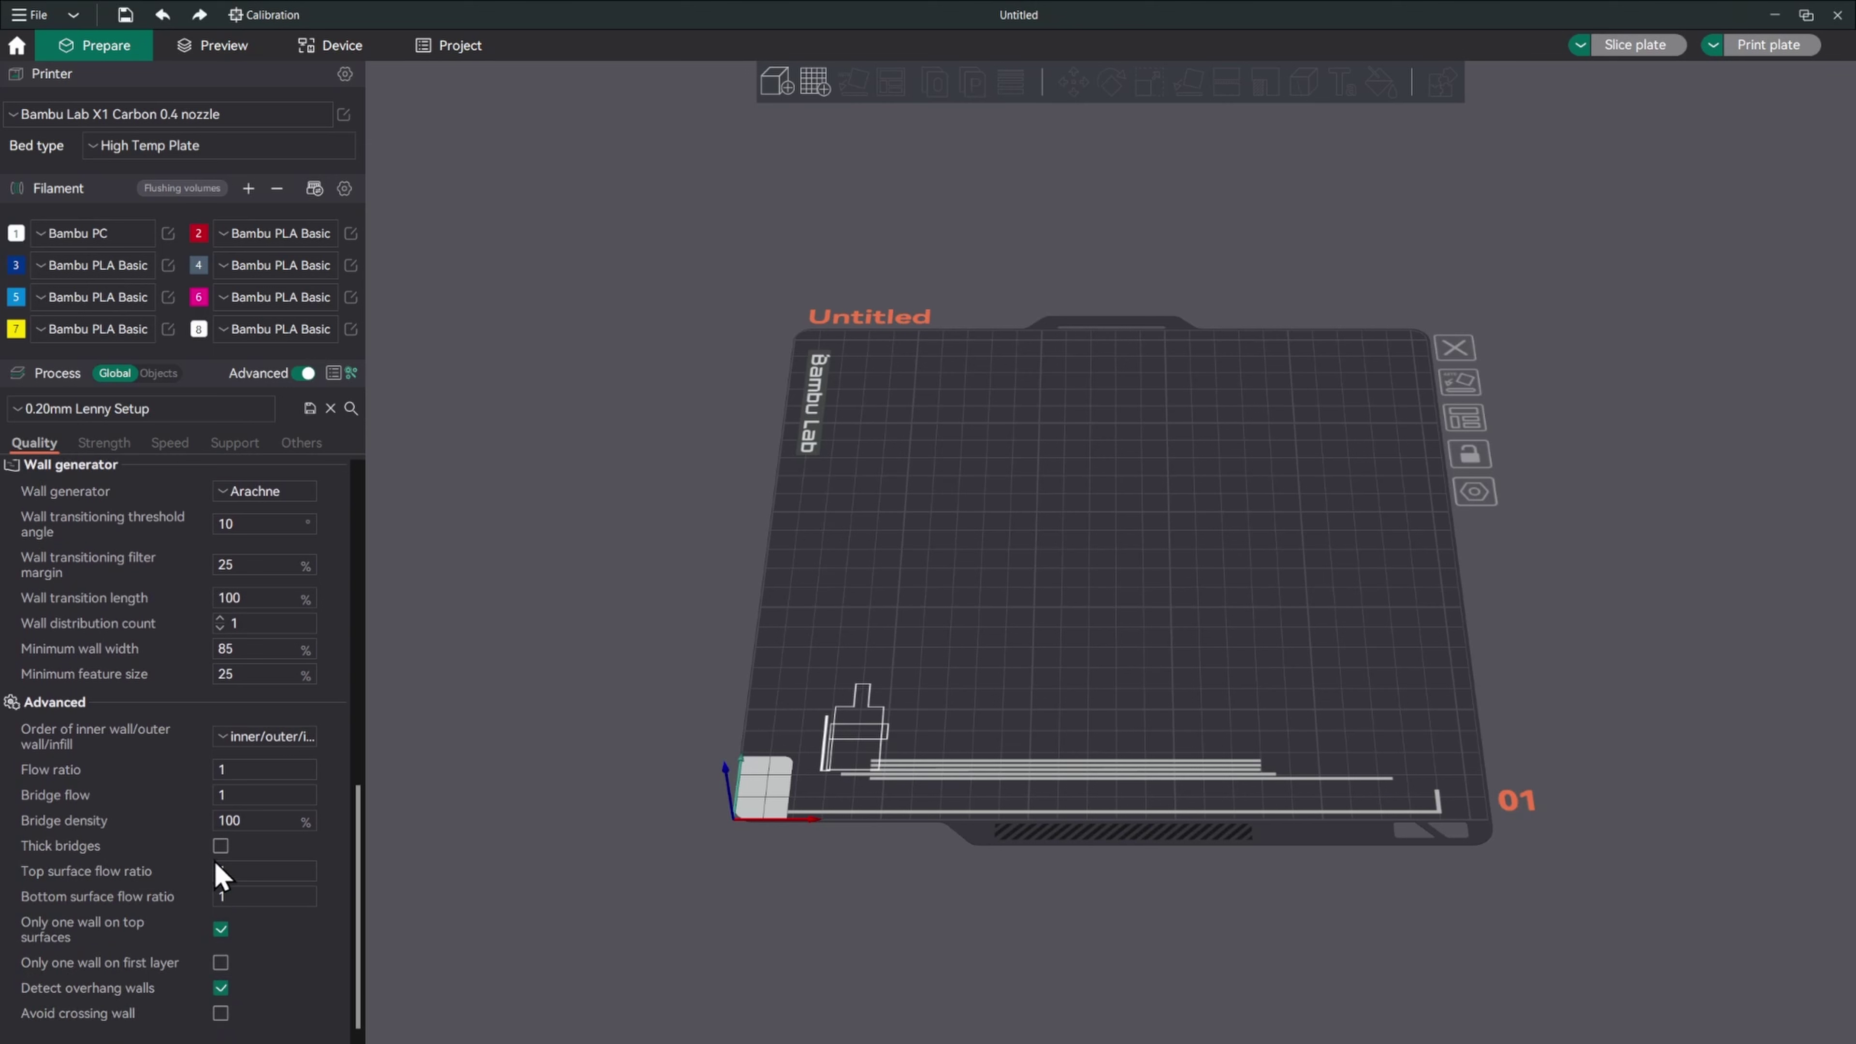
pyautogui.scroll(2, 220, 870)
# Examine the Strength settings for walls, top/bottom shells and infill, as well as the Speed settings
pyautogui.click(119, 452)
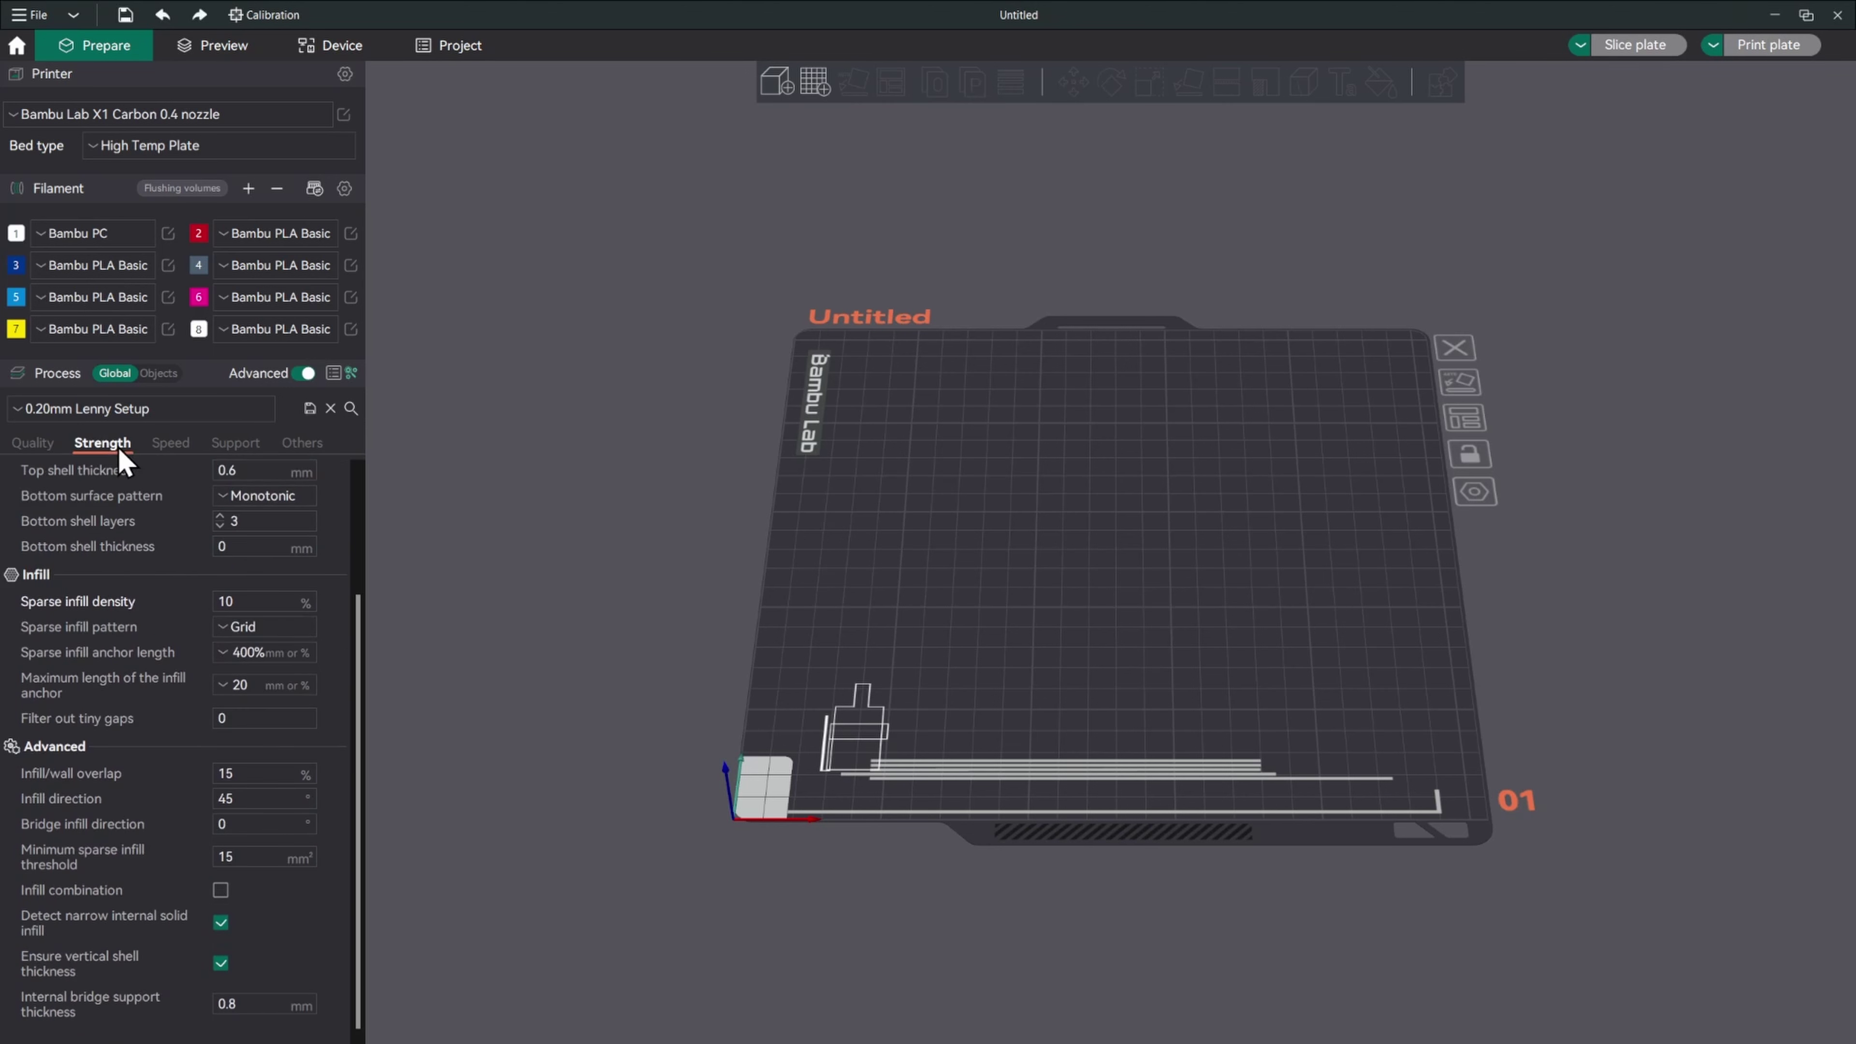
pyautogui.scroll(3, 228, 589)
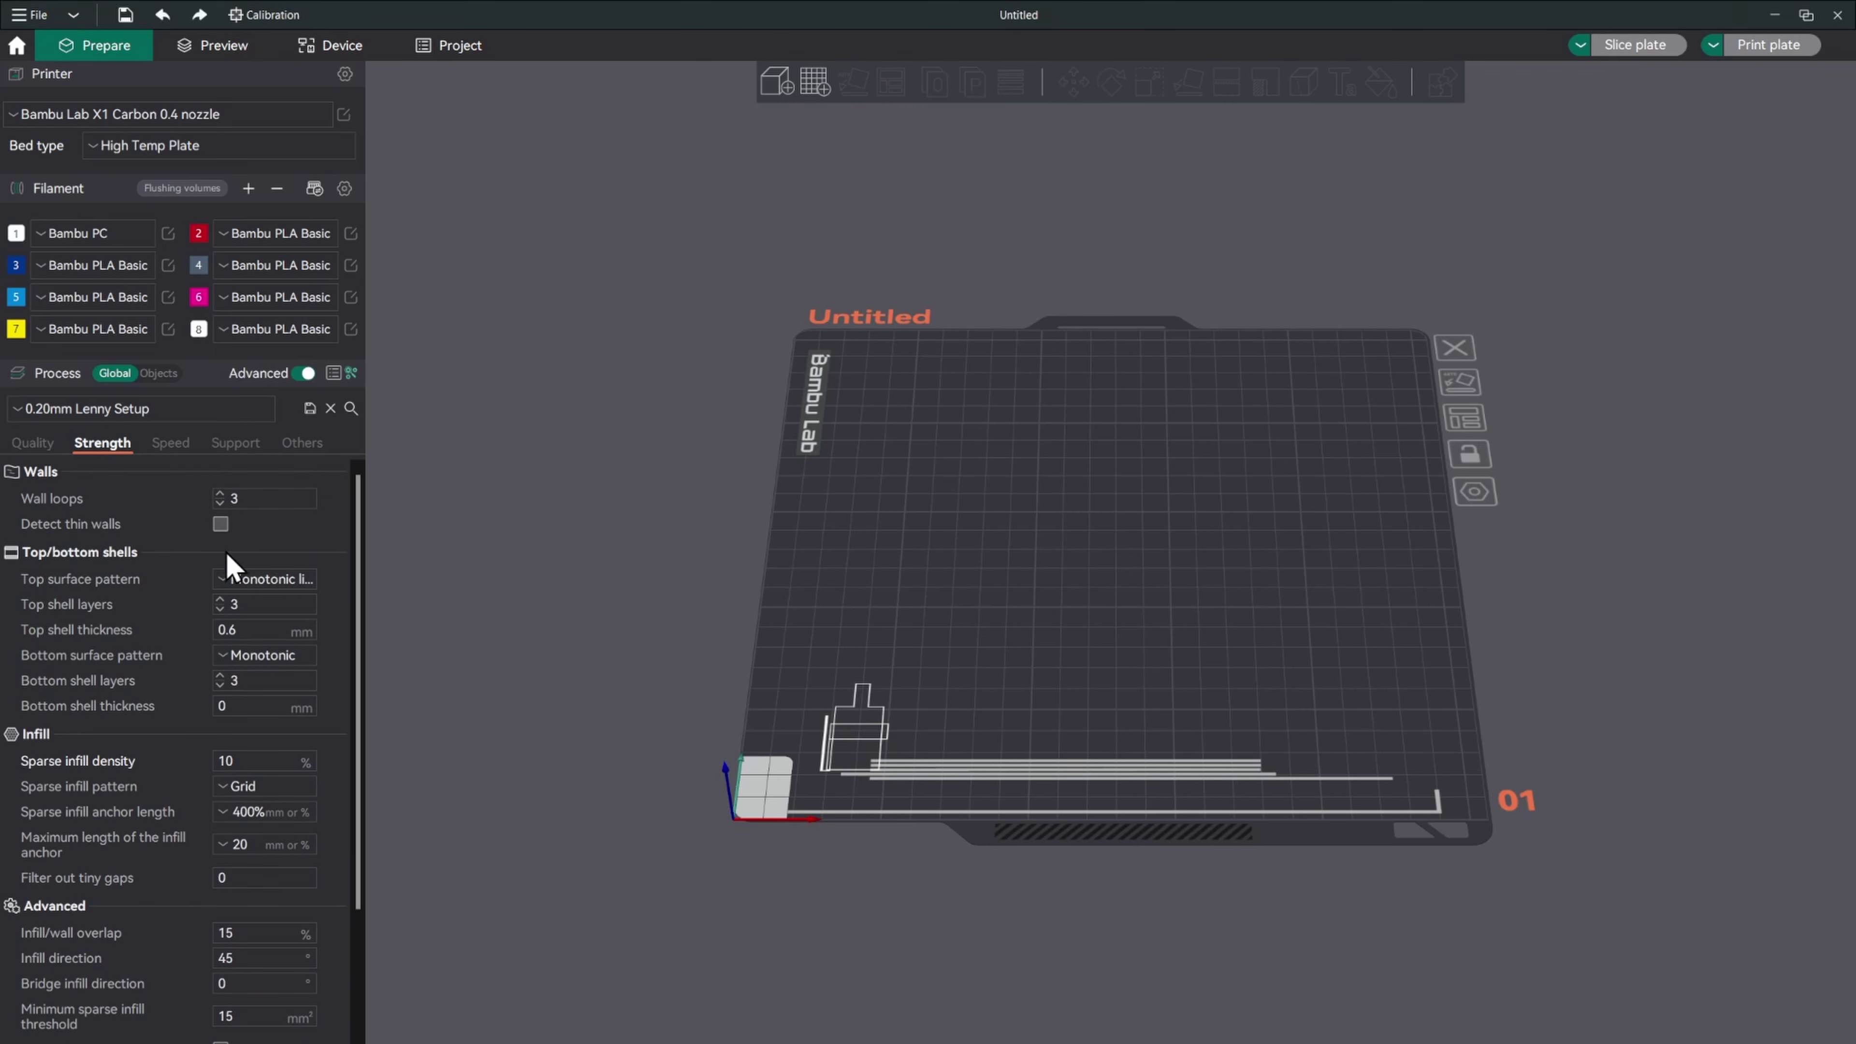
pyautogui.scroll(-3, 228, 570)
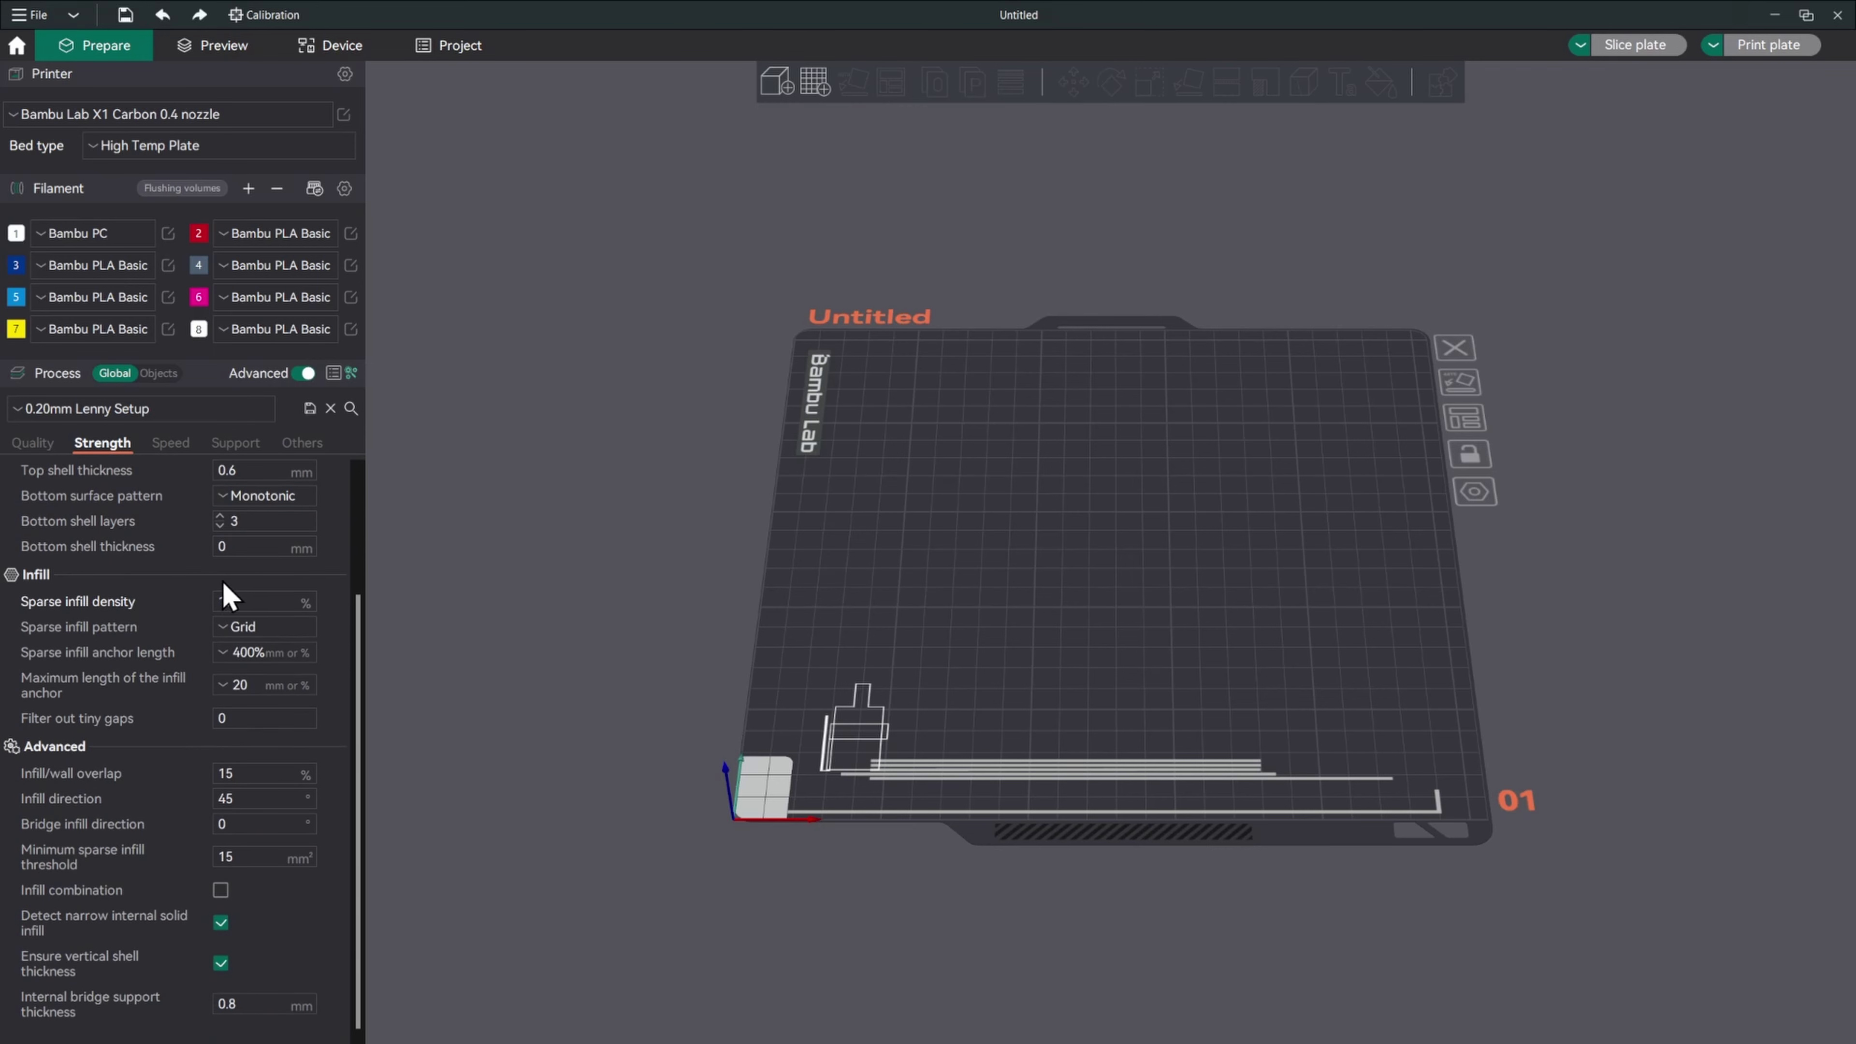
pyautogui.scroll(3, 225, 594)
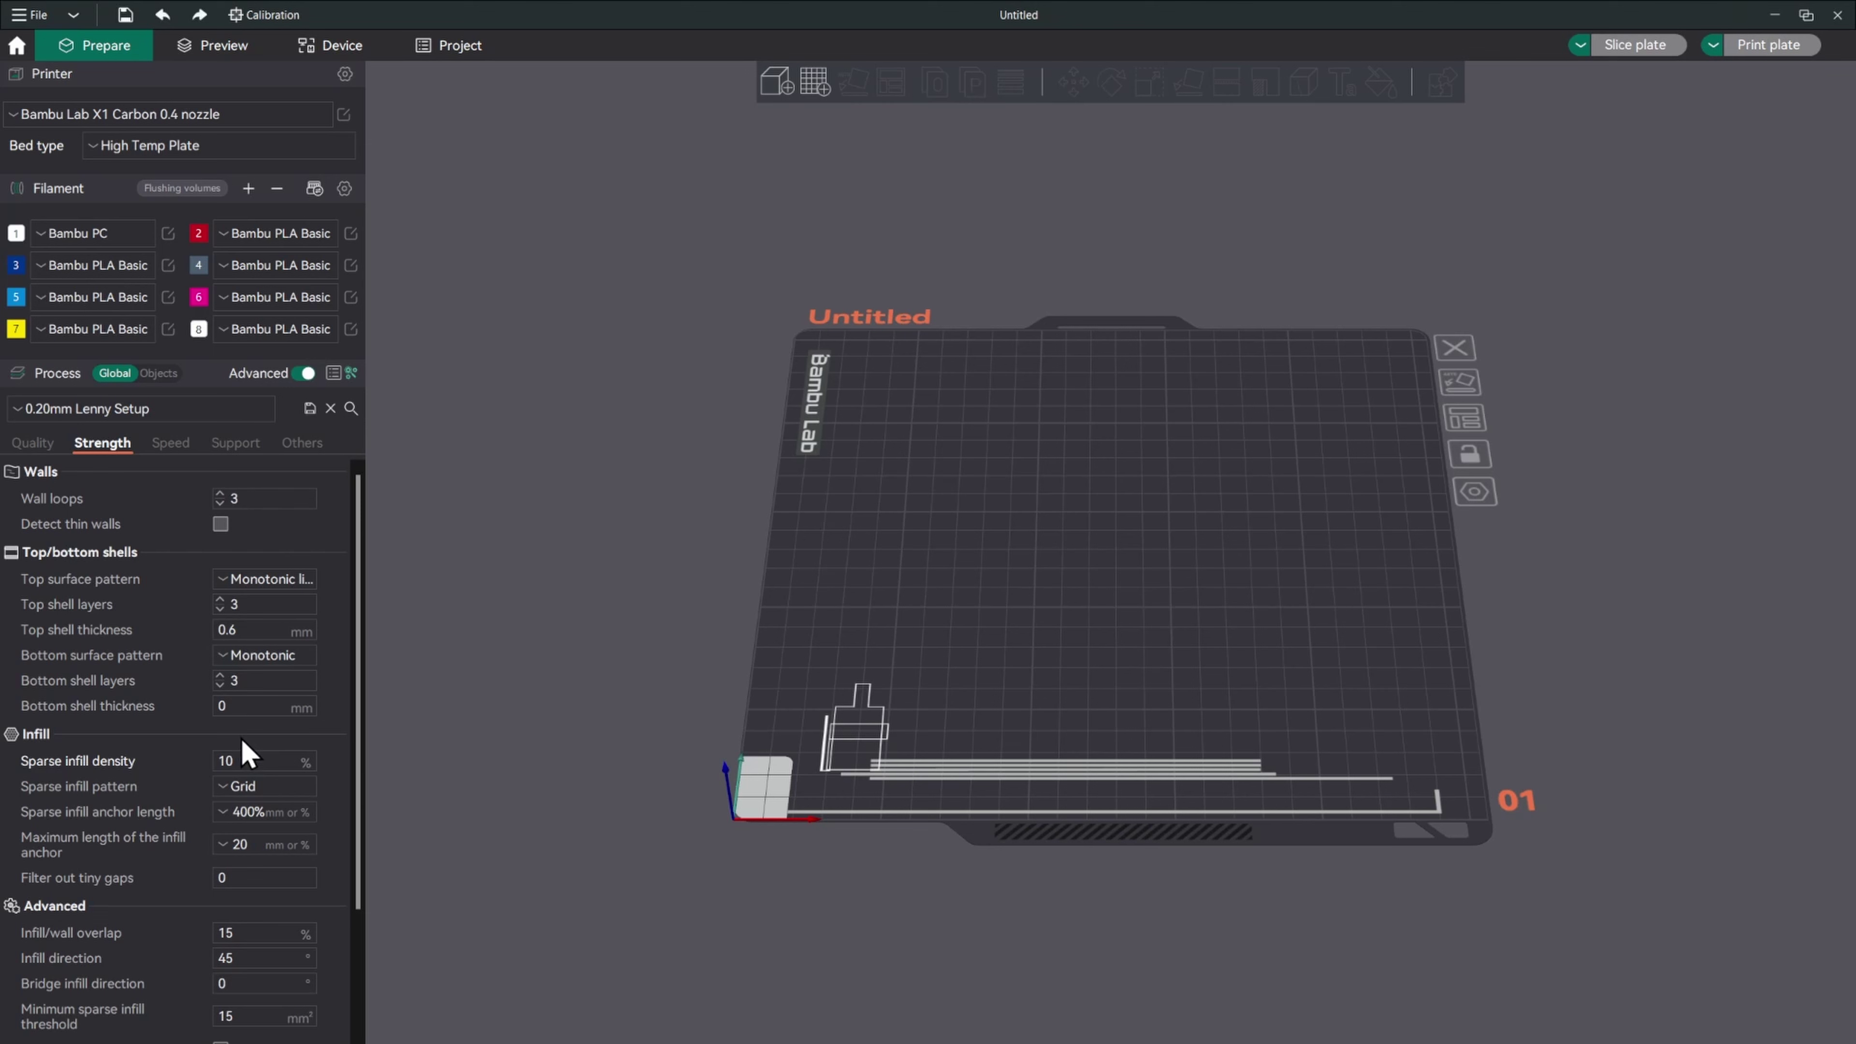
pyautogui.click(179, 446)
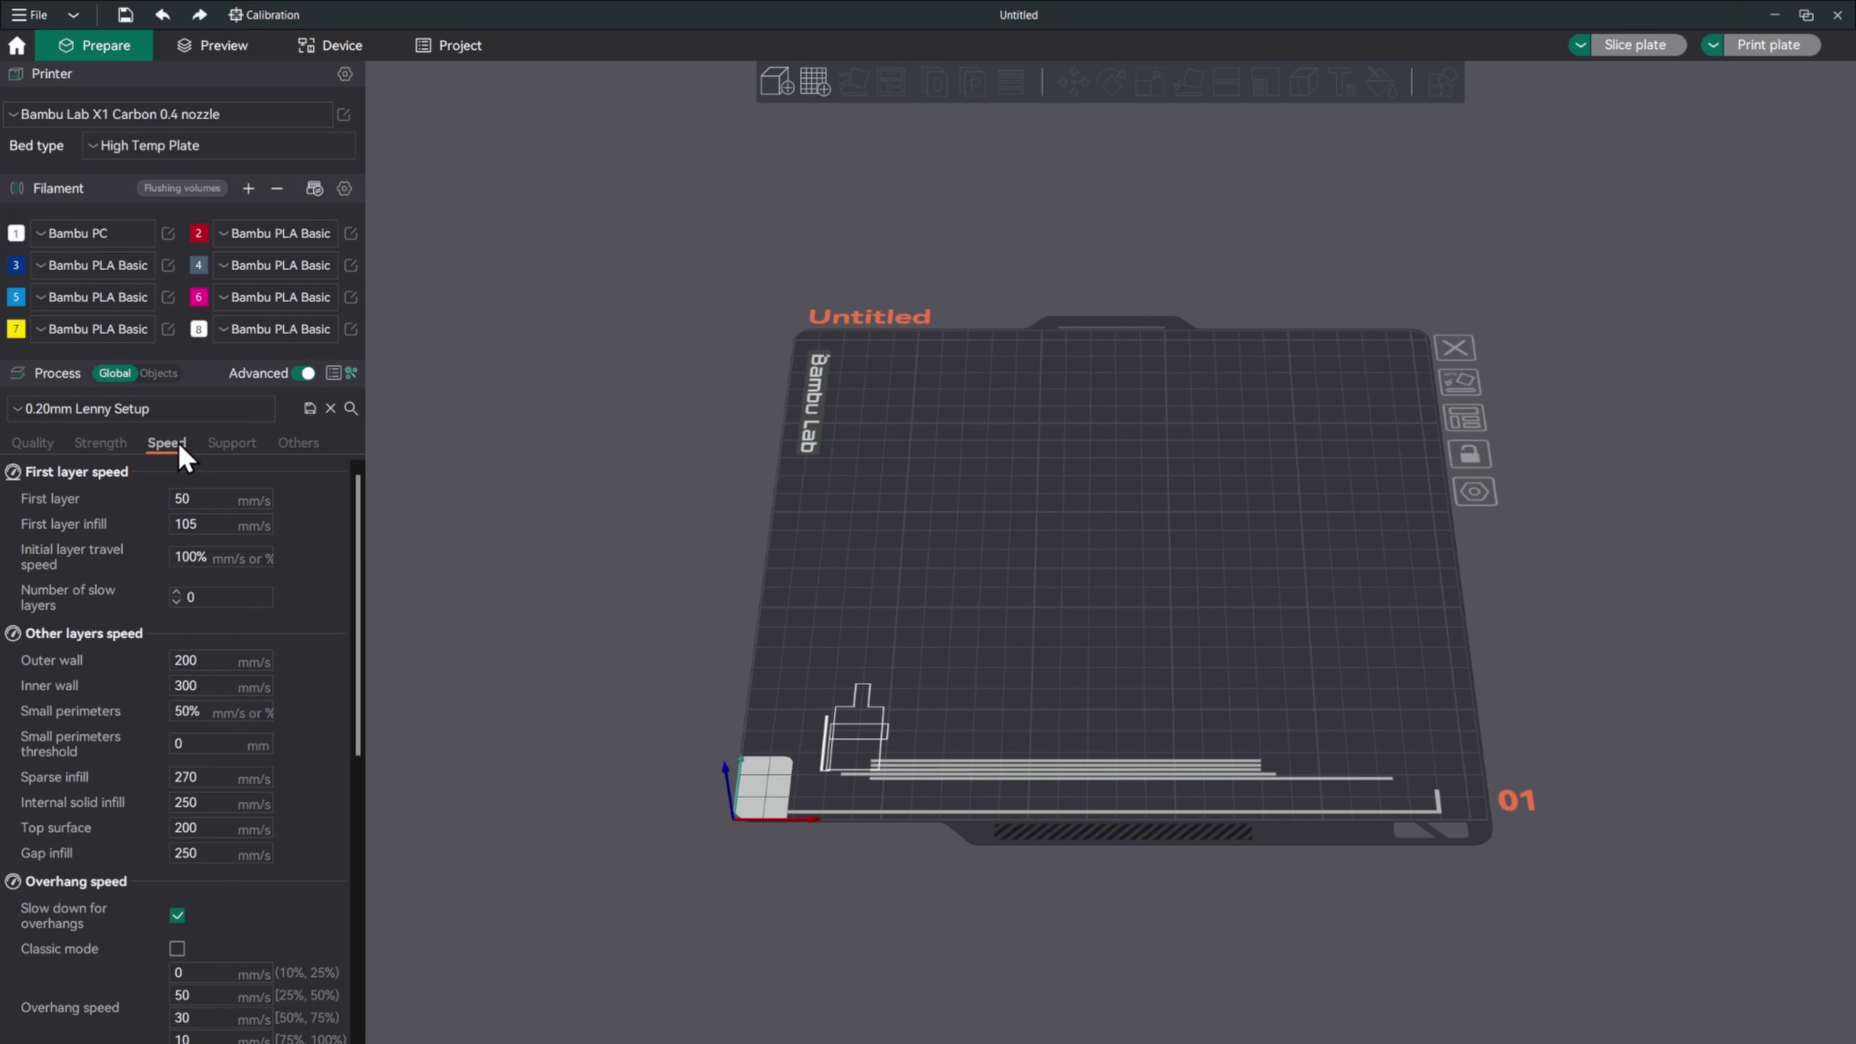
# Enable support in the process settings with the type tree(auto) and the style Tree Hybrid
pyautogui.click(235, 447)
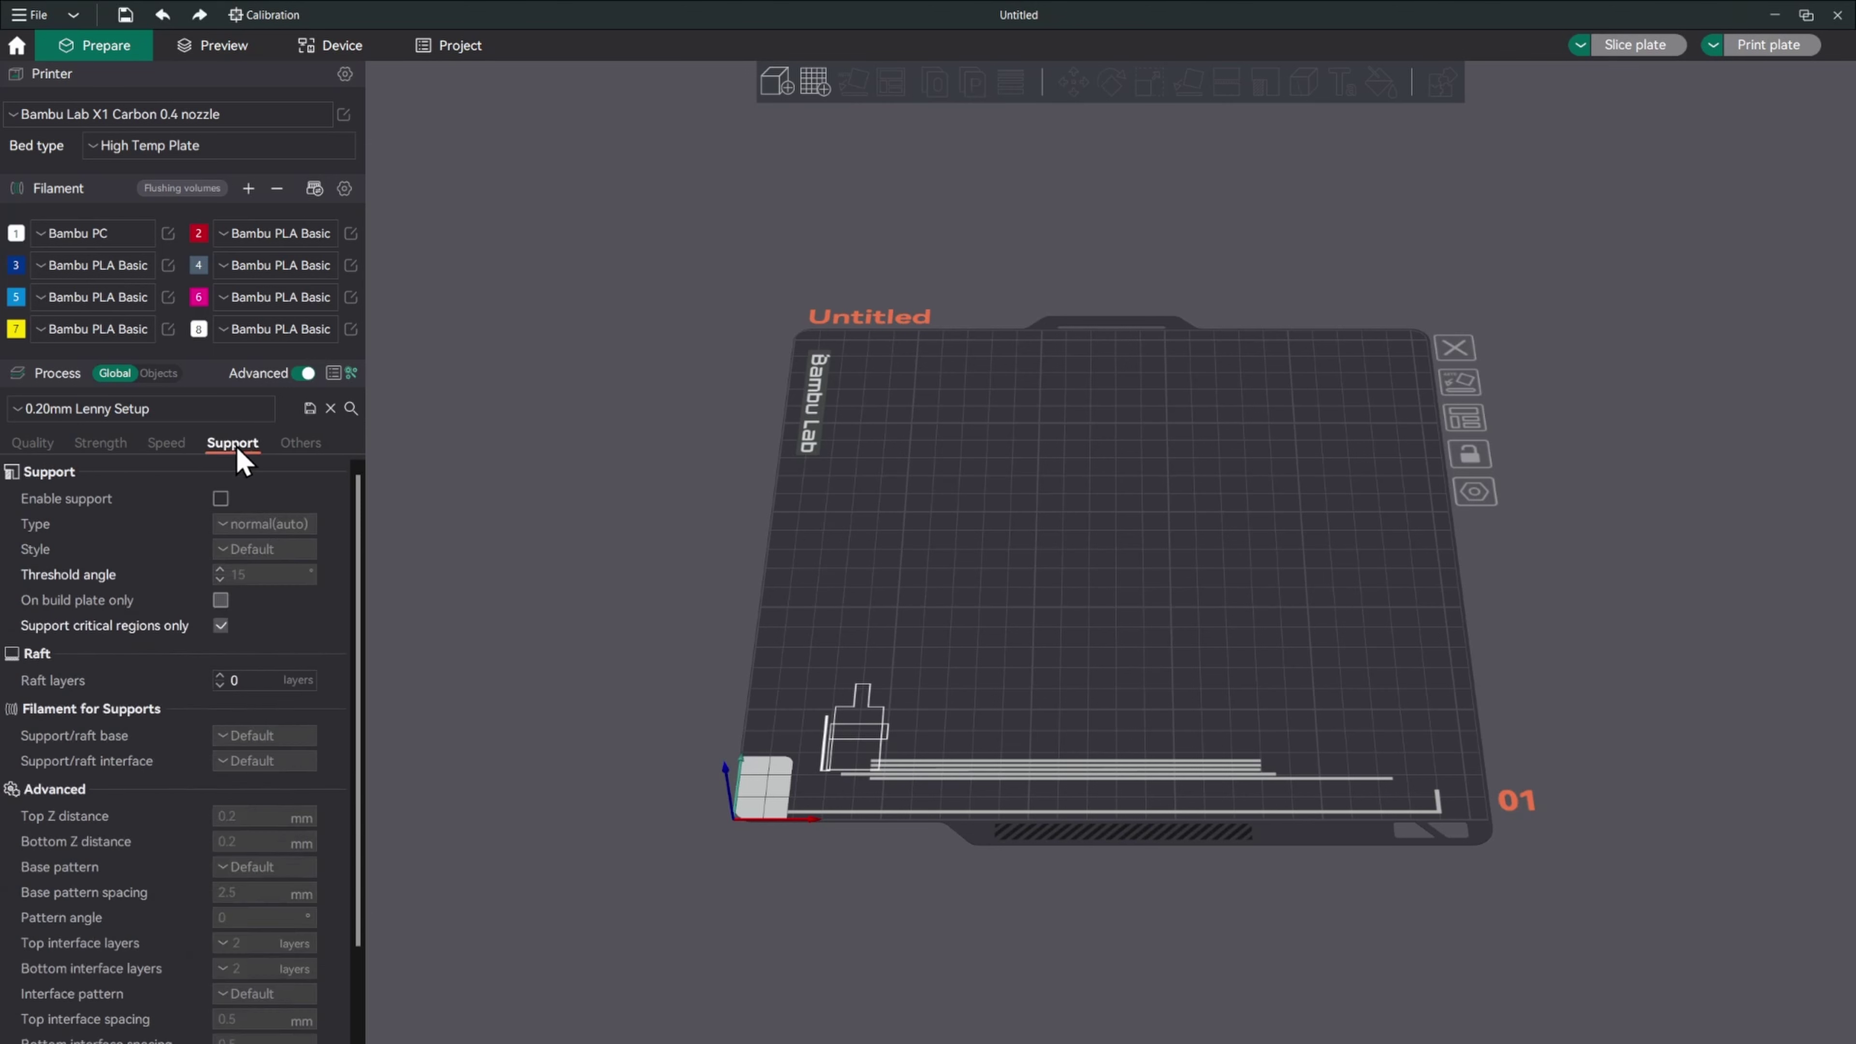
pyautogui.click(221, 501)
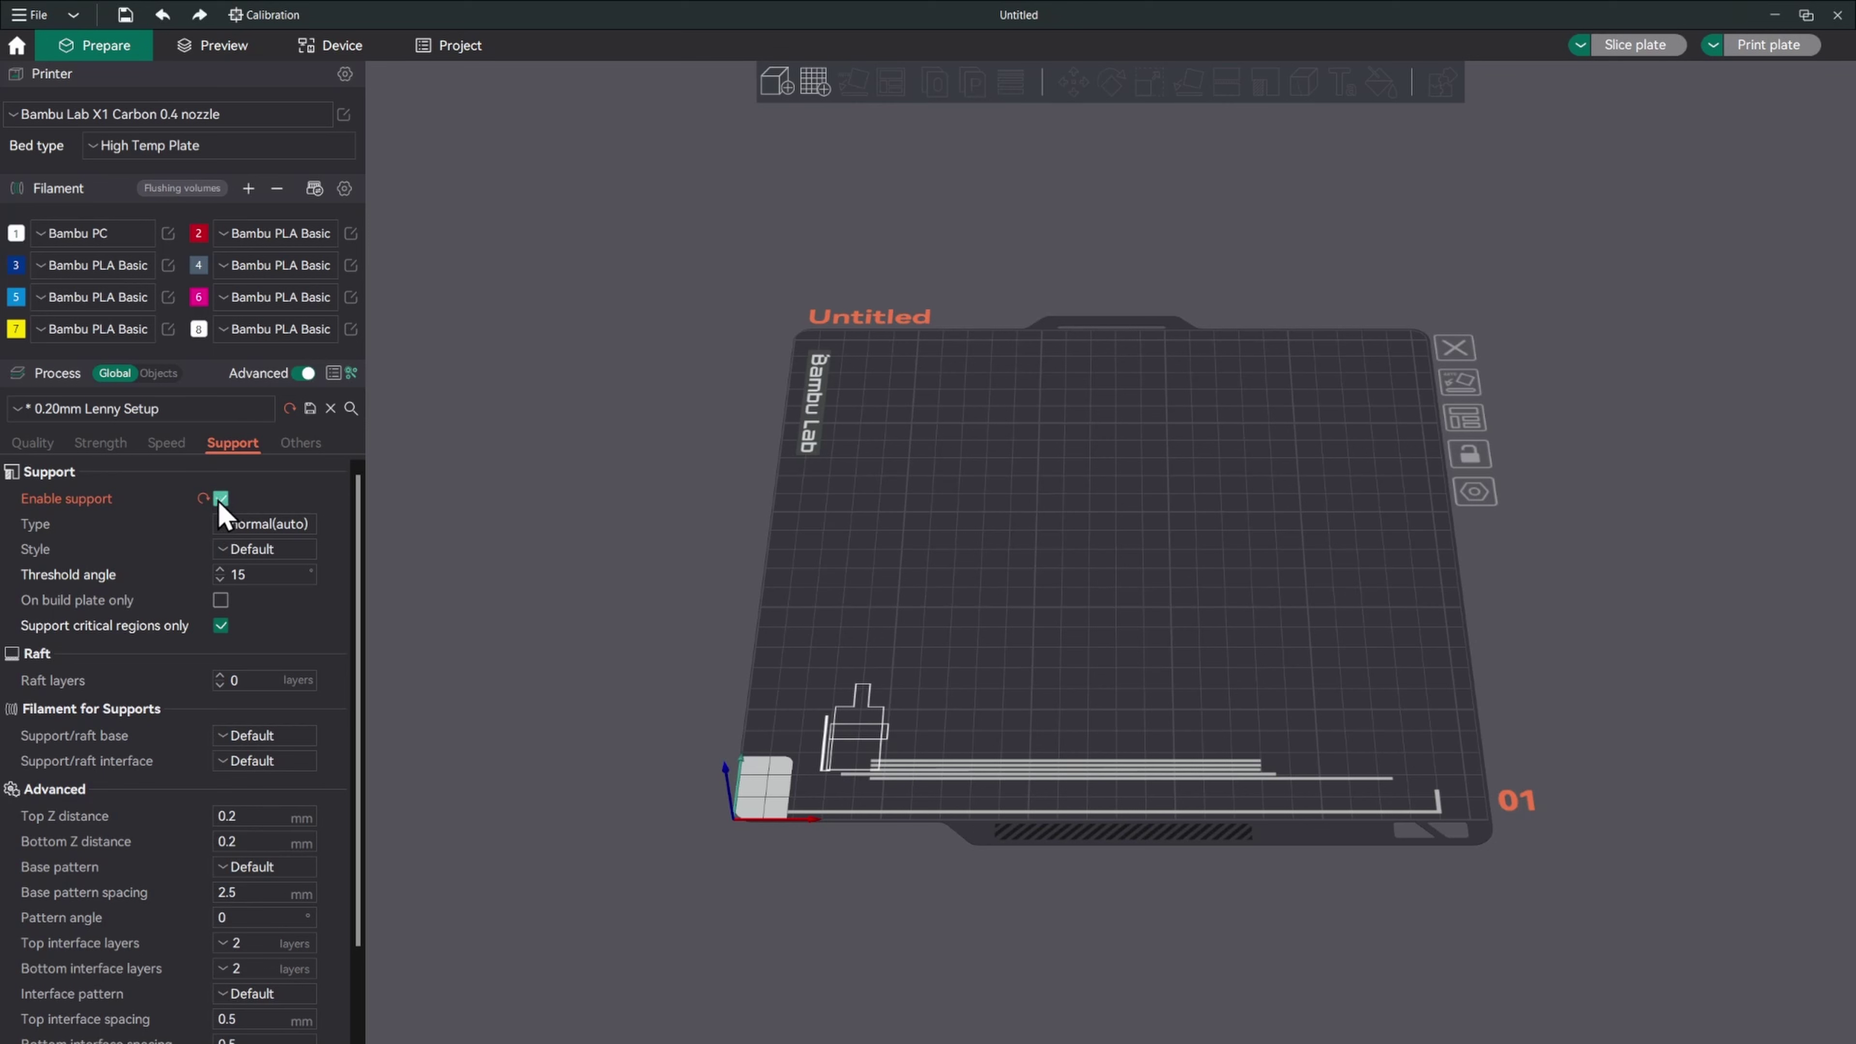
pyautogui.click(249, 524)
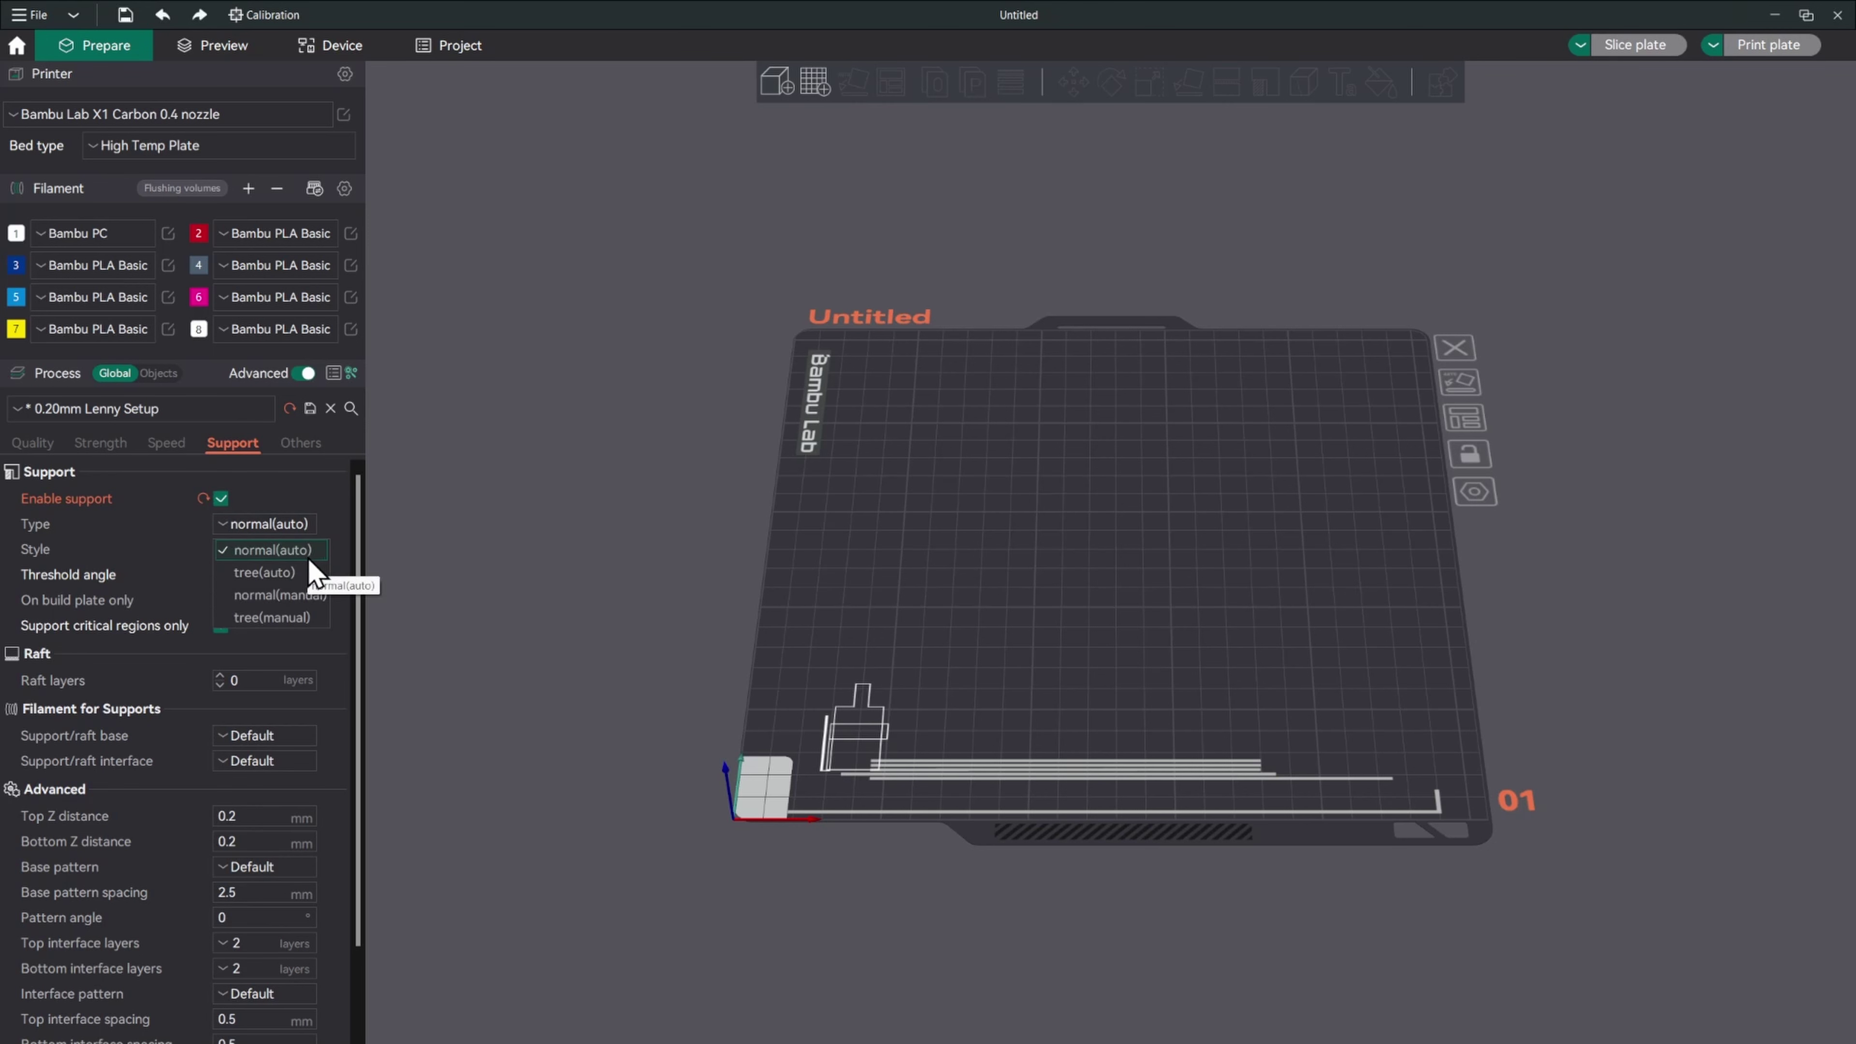
pyautogui.click(281, 573)
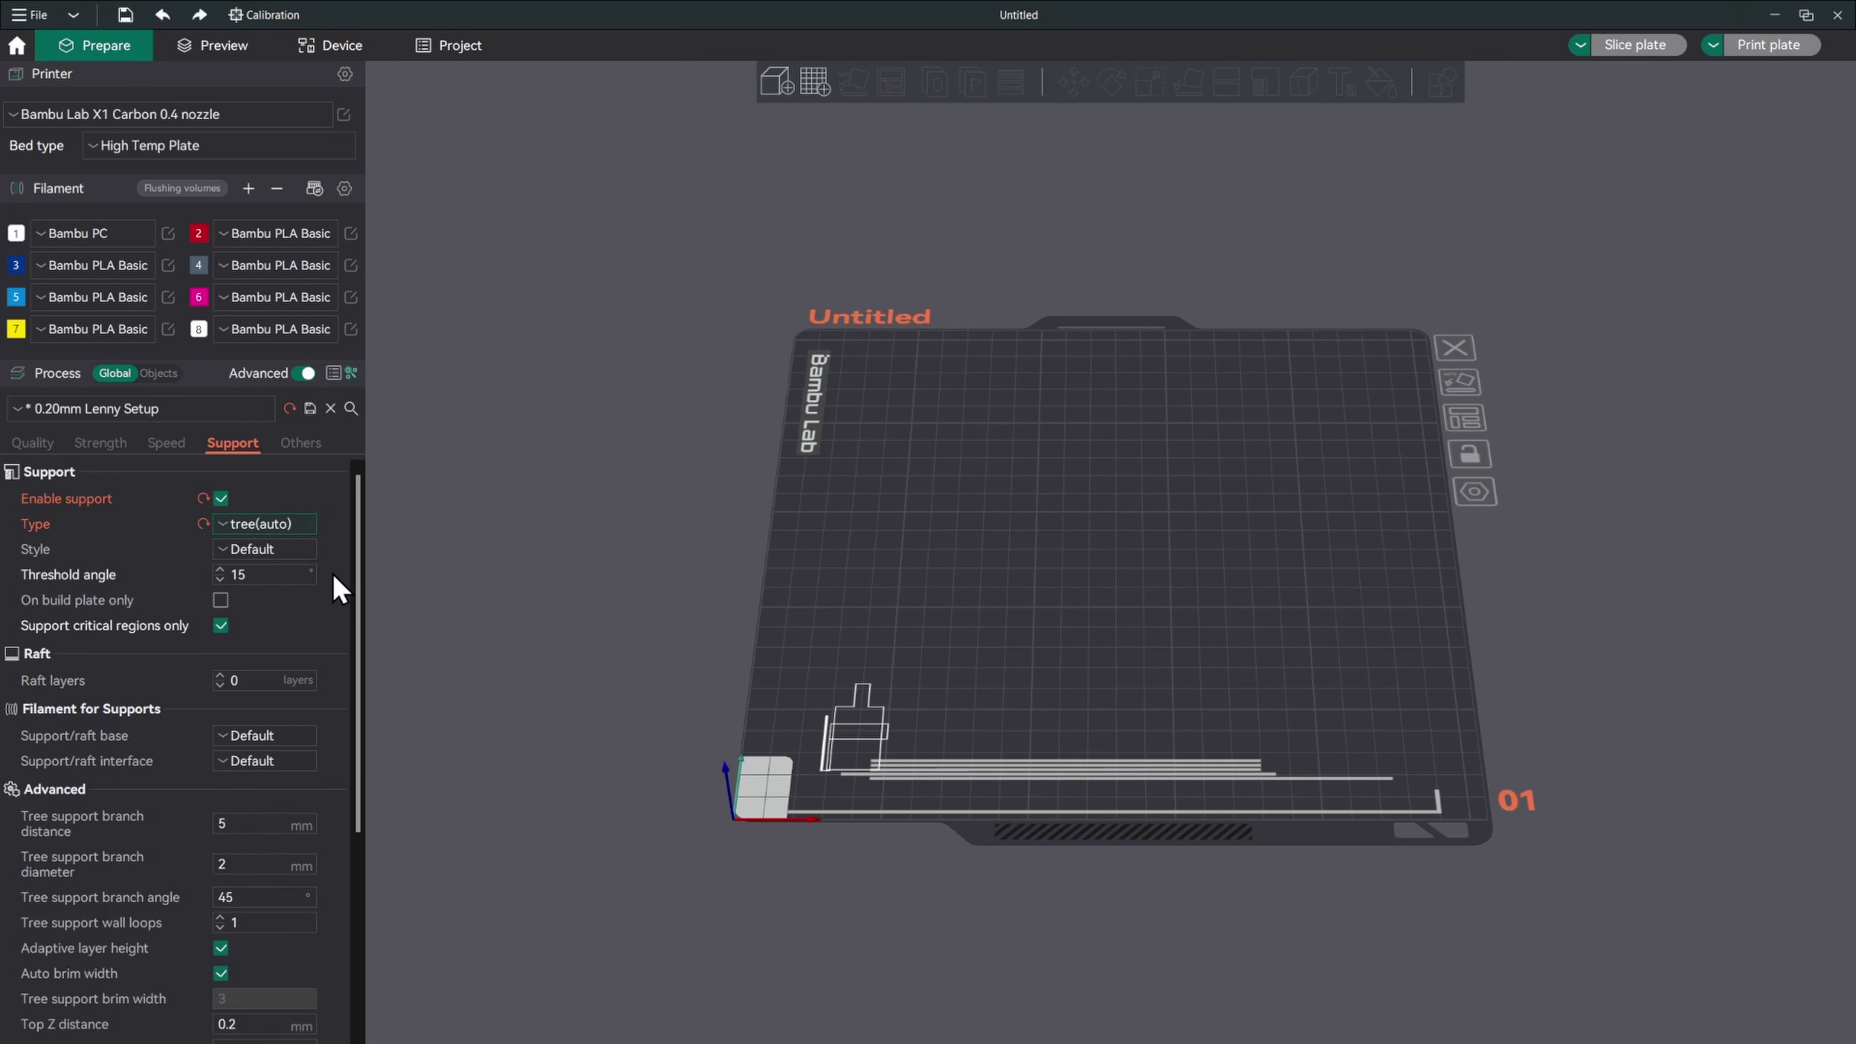
pyautogui.click(275, 549)
pyautogui.click(276, 548)
pyautogui.click(226, 548)
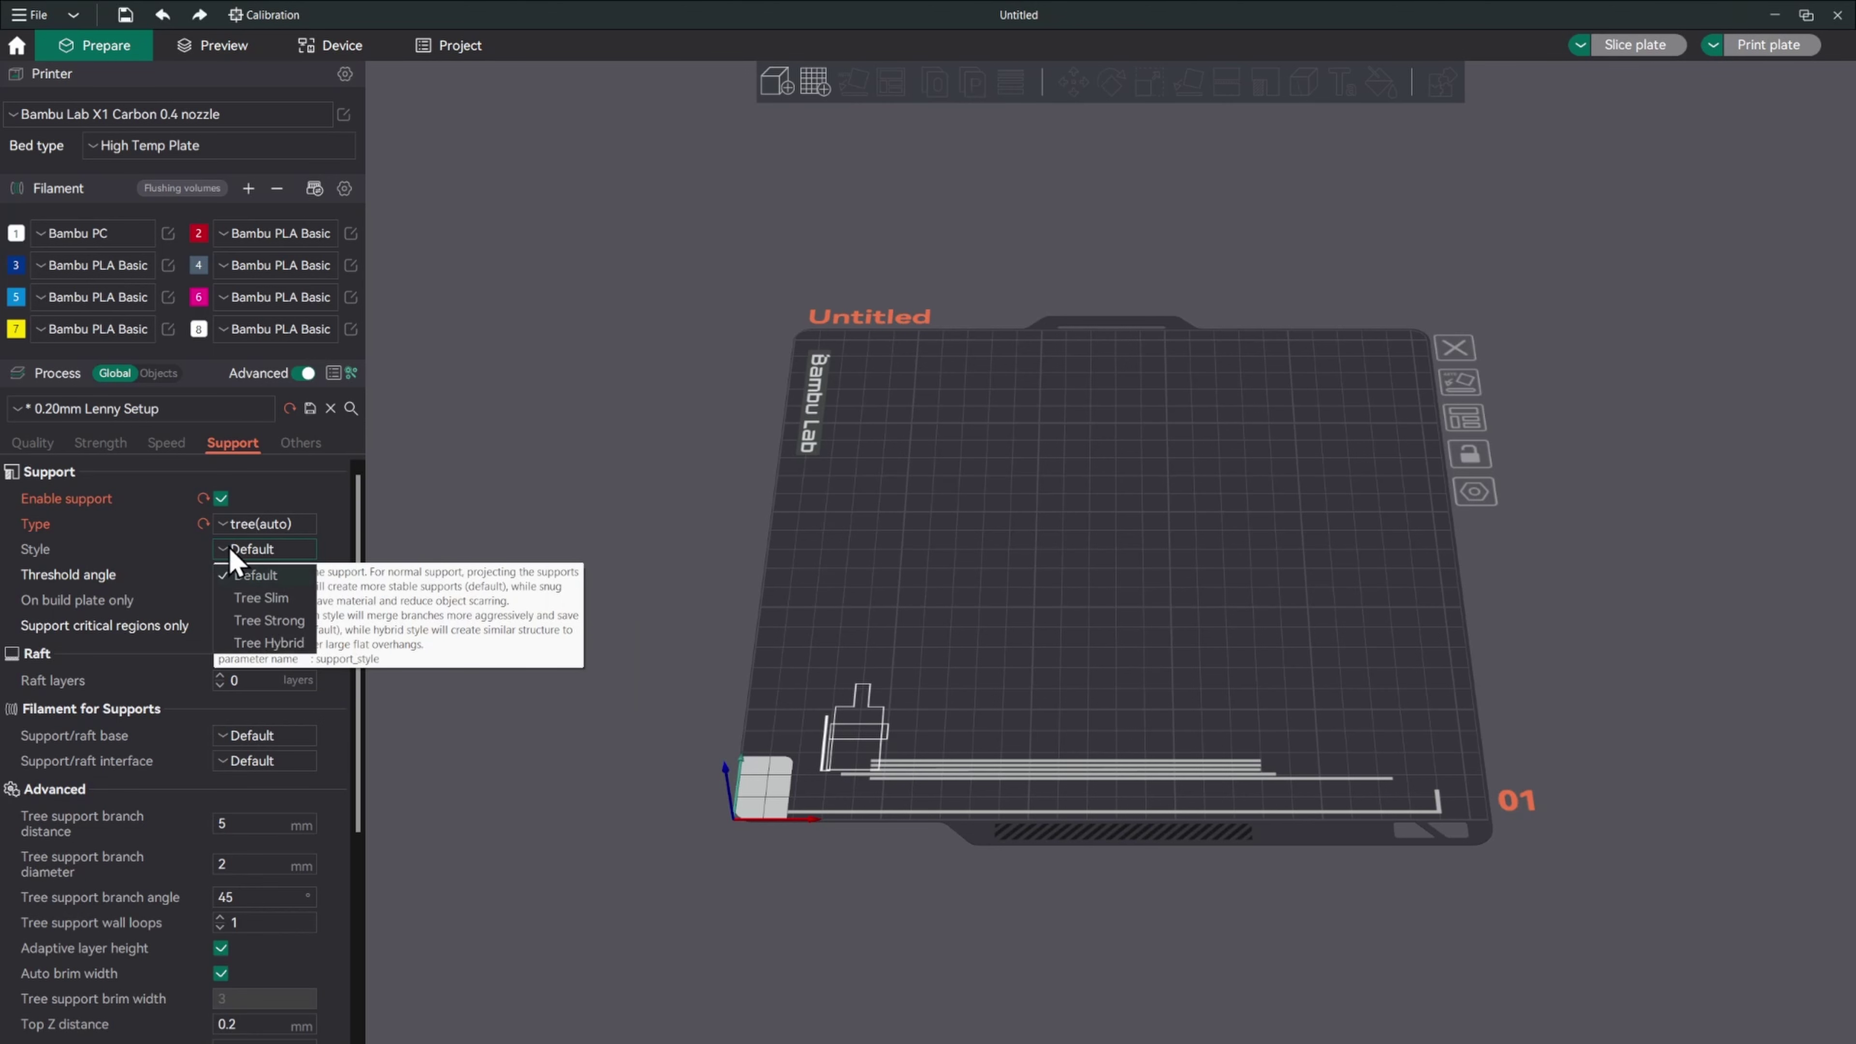
pyautogui.click(270, 643)
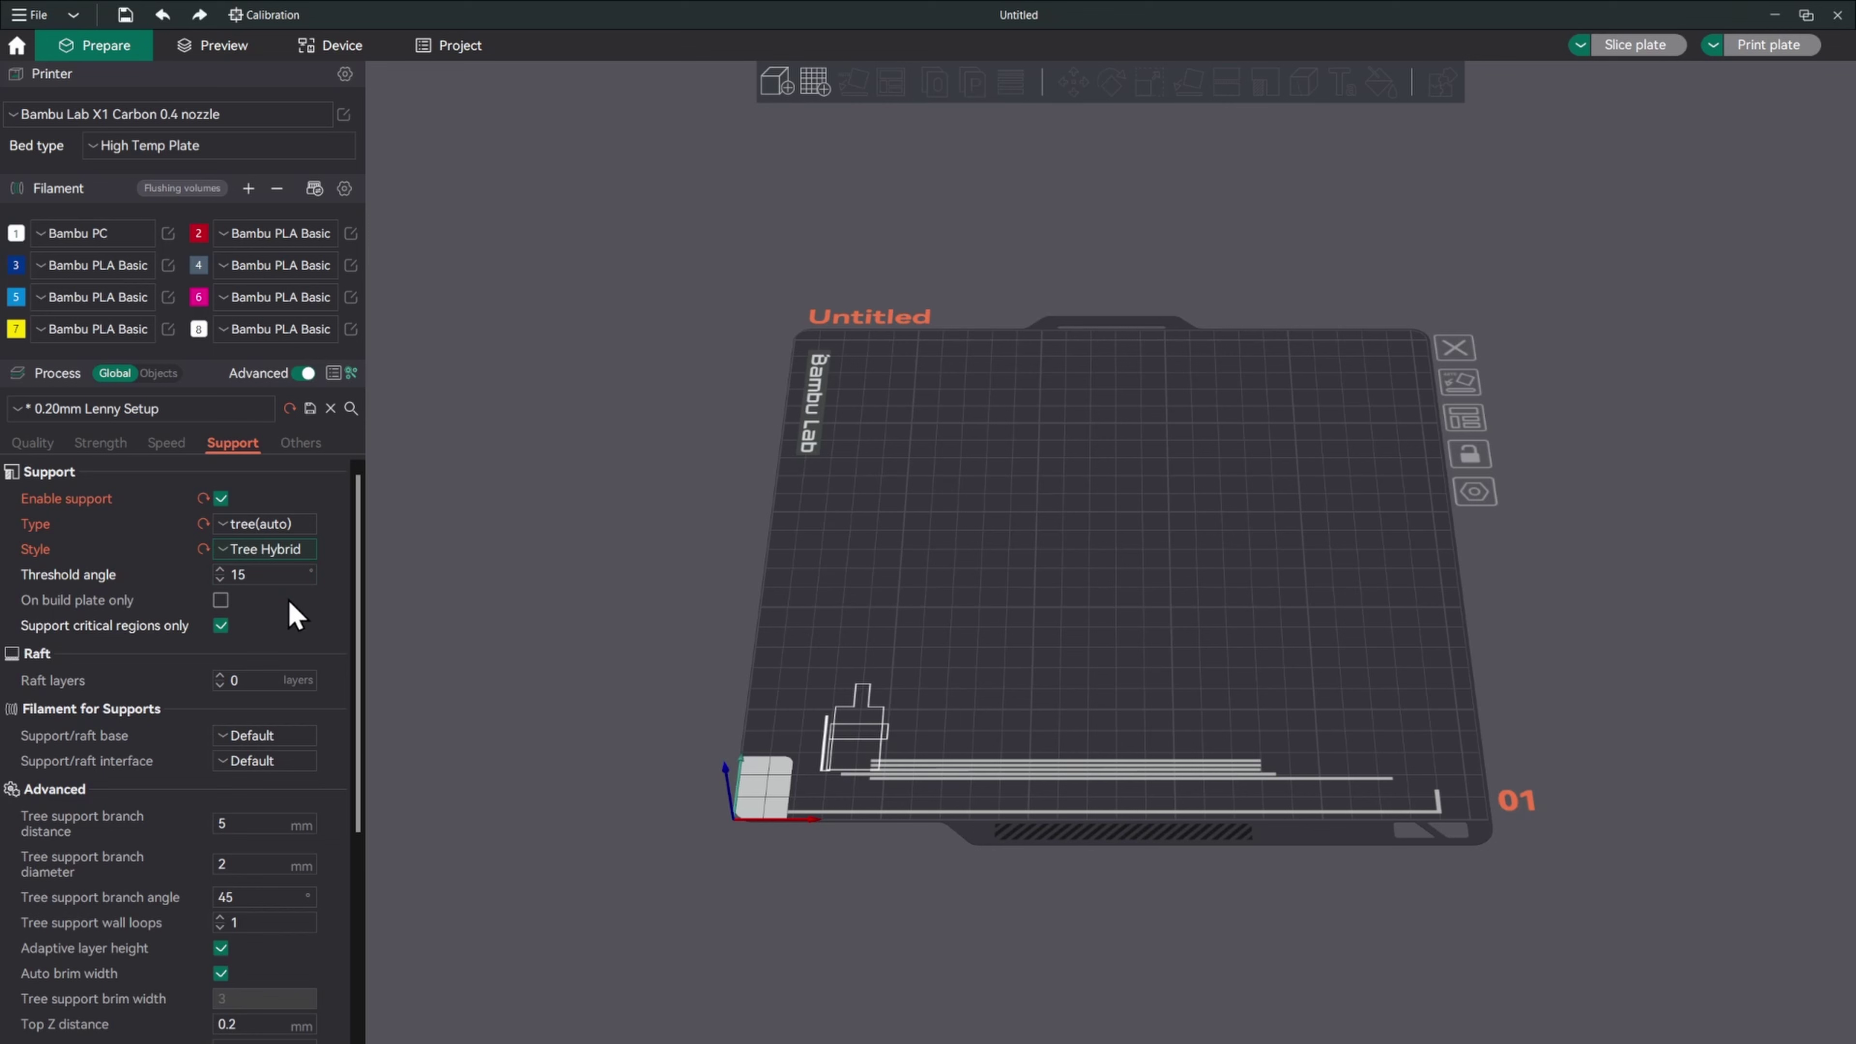
# Review the automatic and manual support types, the raft options and the advanced tree support settings
pyautogui.click(227, 525)
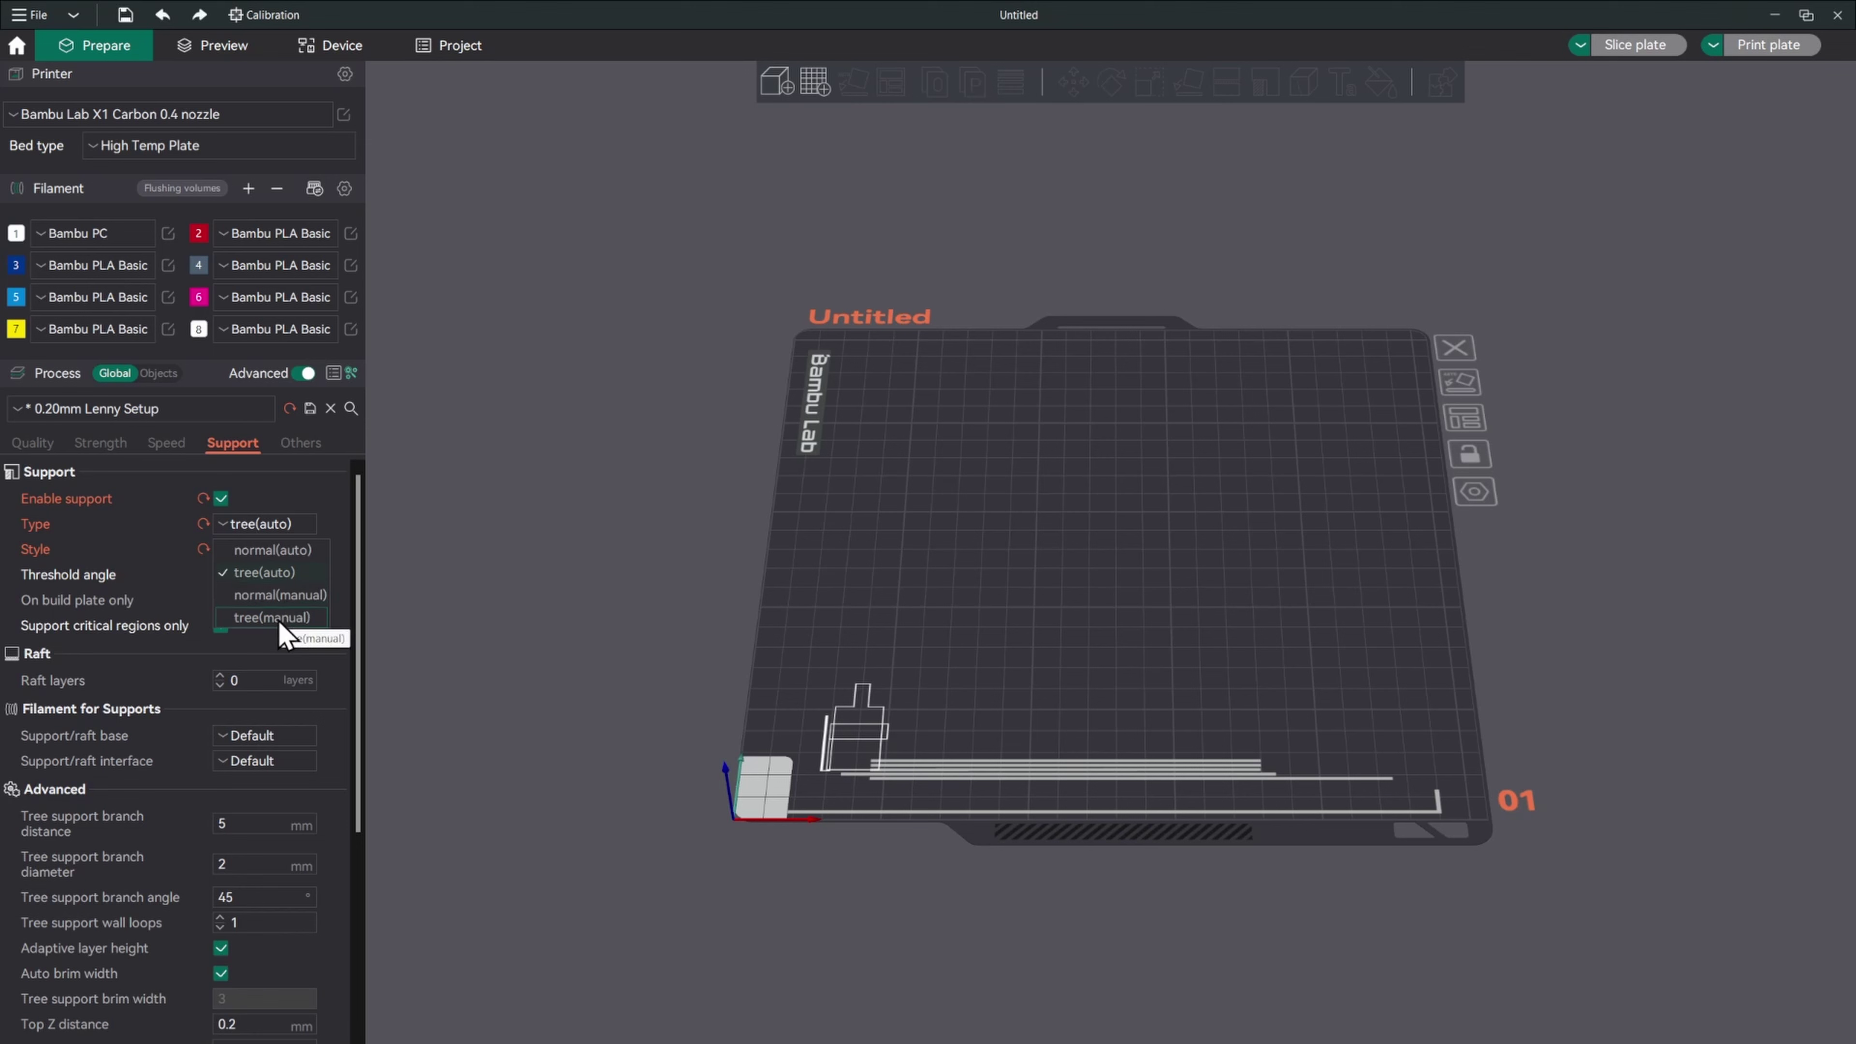
pyautogui.scroll(-1, 284, 658)
pyautogui.scroll(-6, 288, 779)
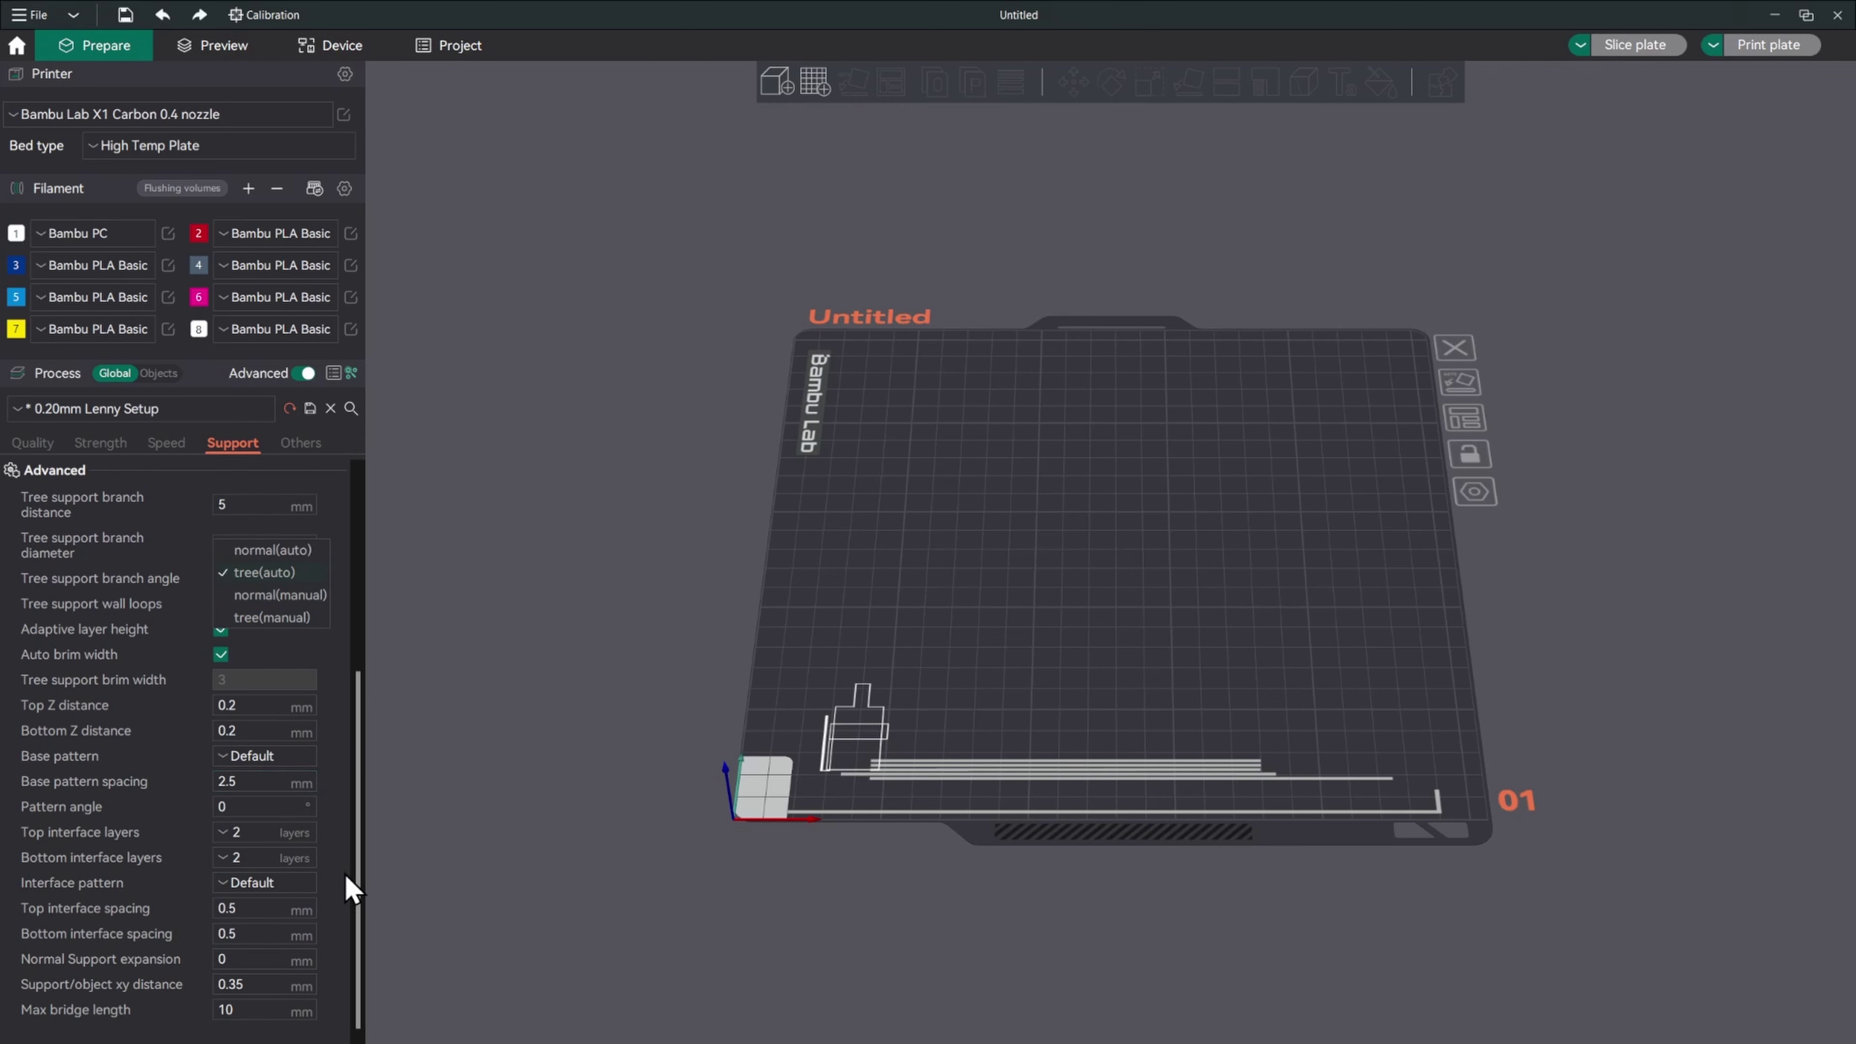
pyautogui.scroll(7, 344, 874)
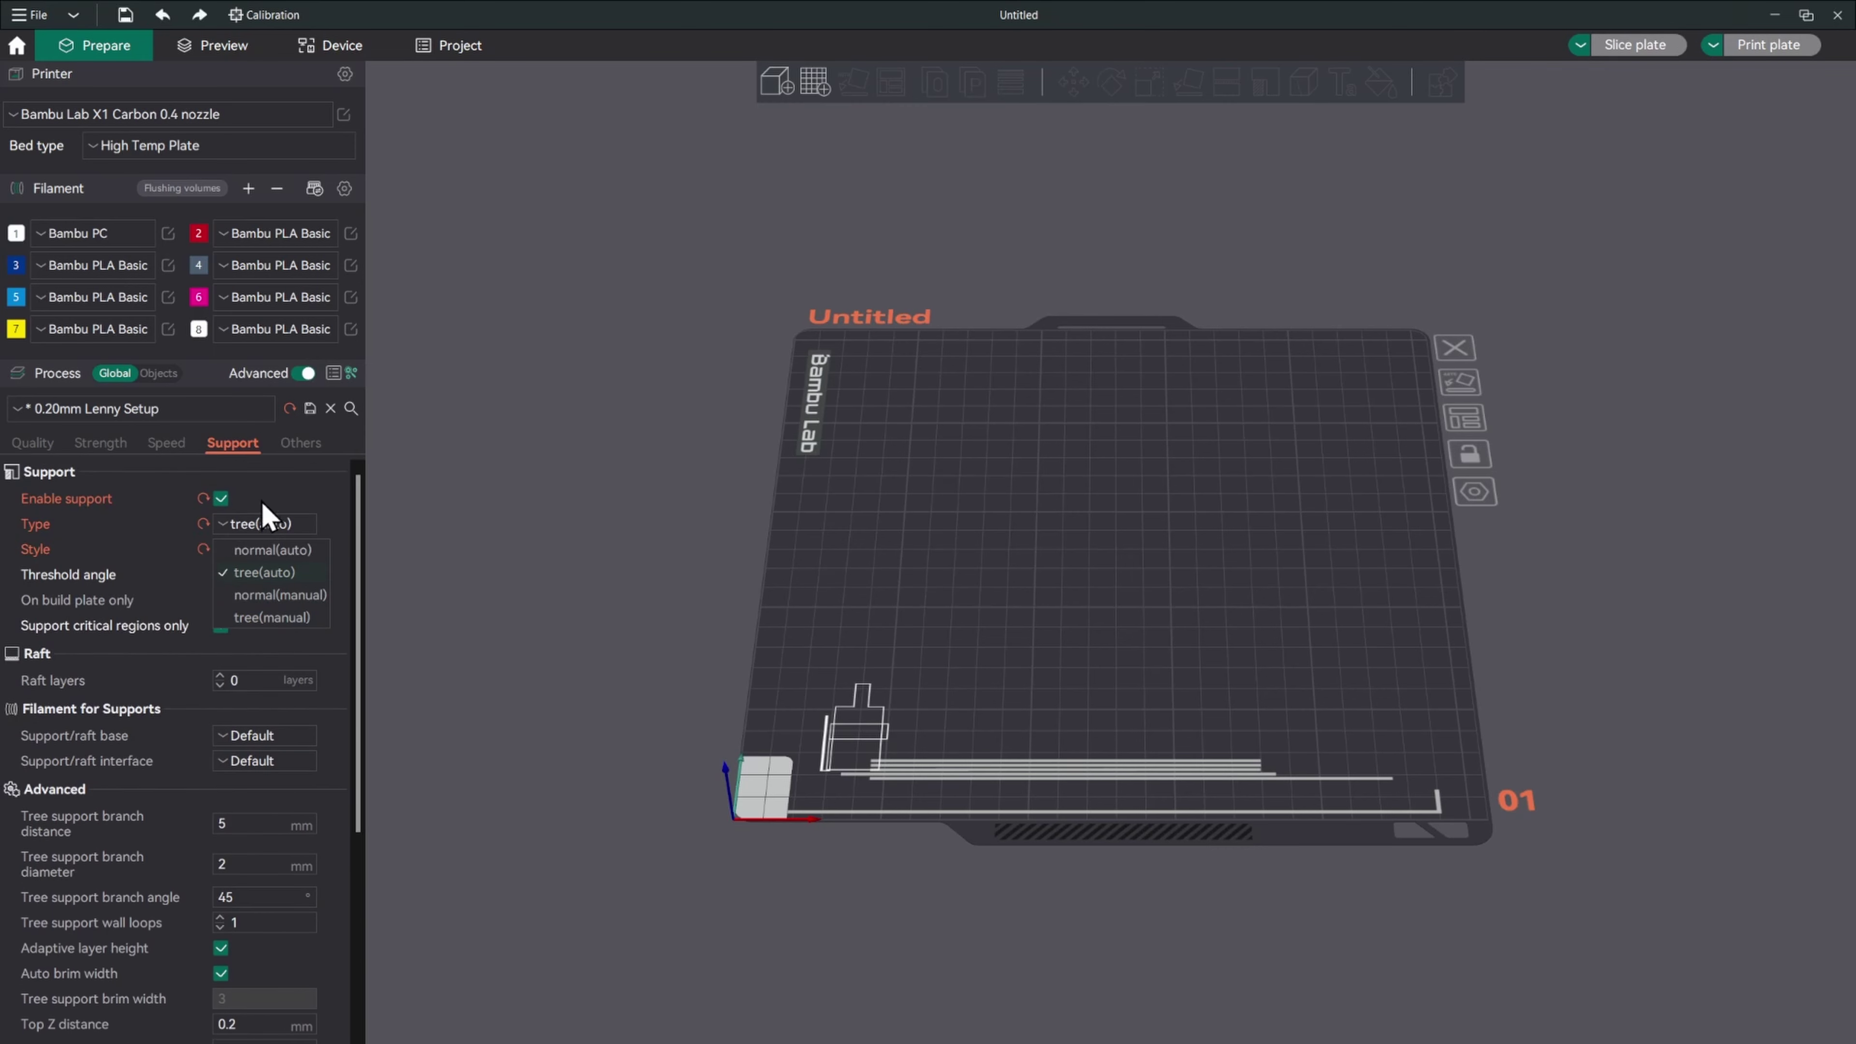
pyautogui.click(268, 489)
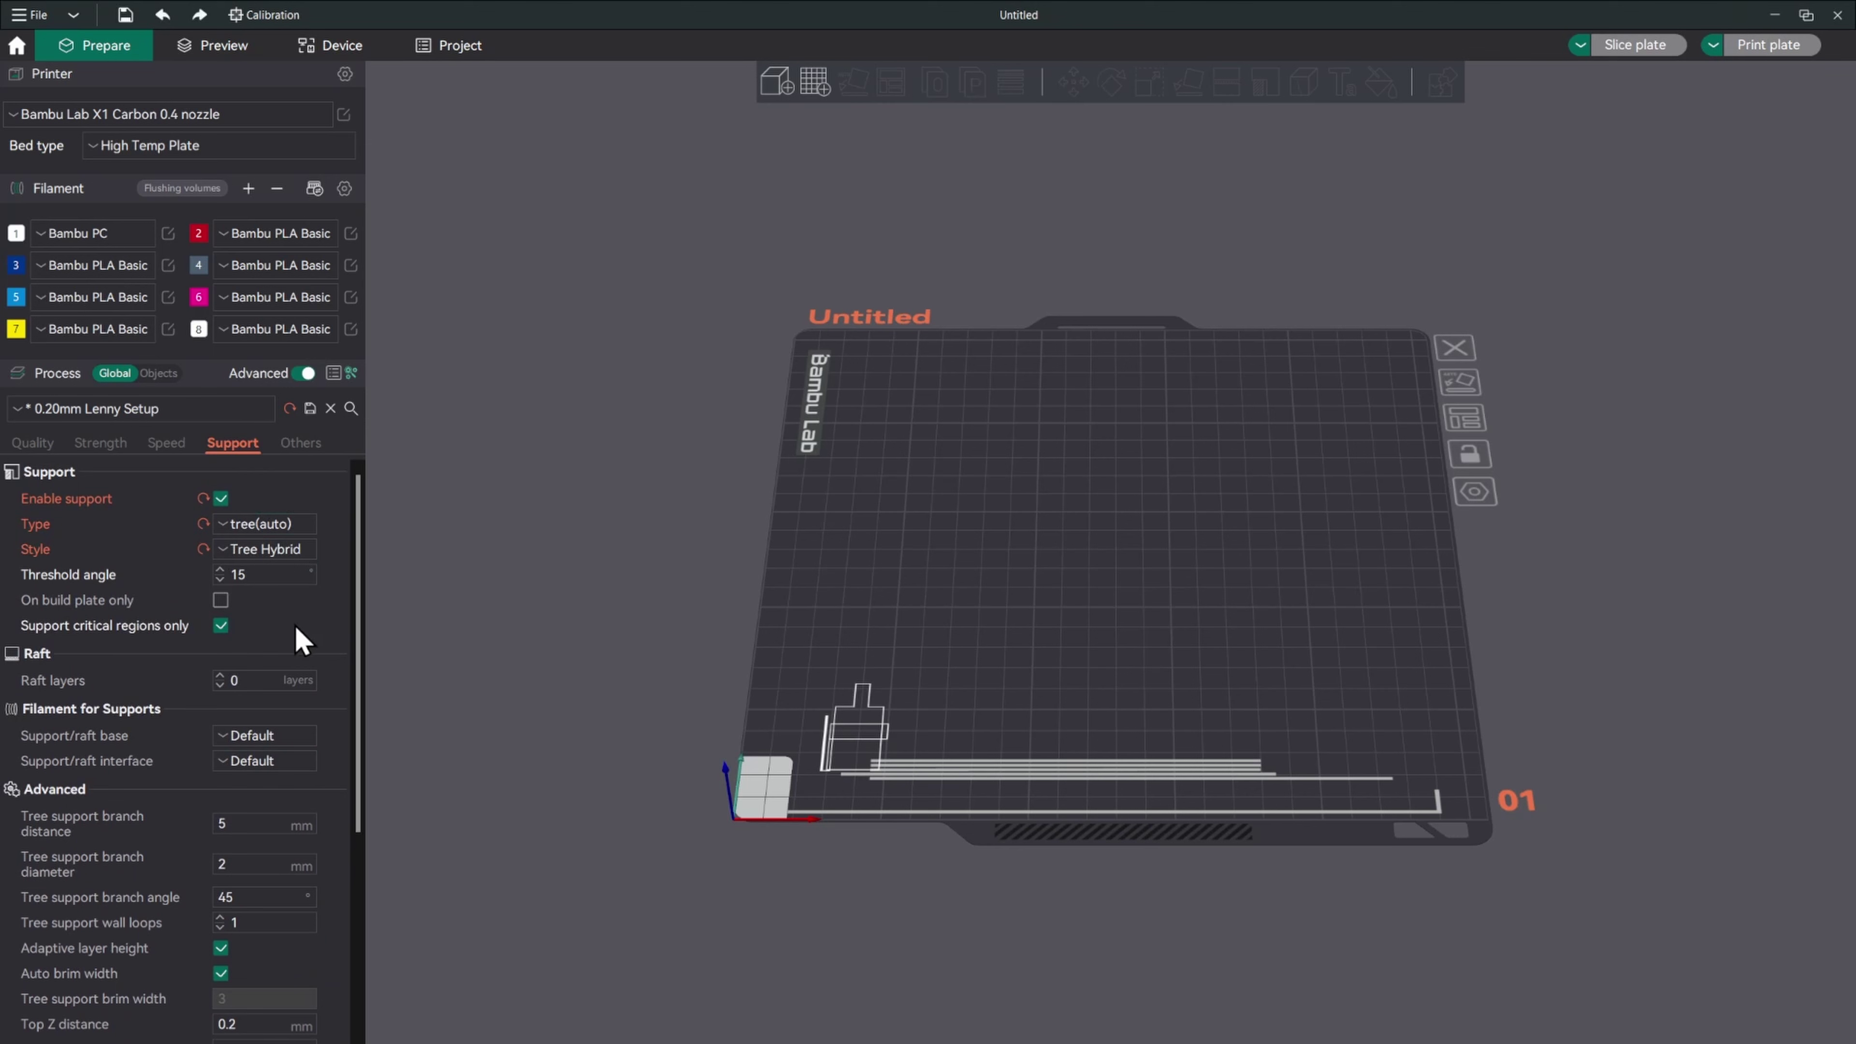
pyautogui.scroll(-1, 293, 636)
pyautogui.scroll(-5, 292, 636)
pyautogui.scroll(-1, 285, 617)
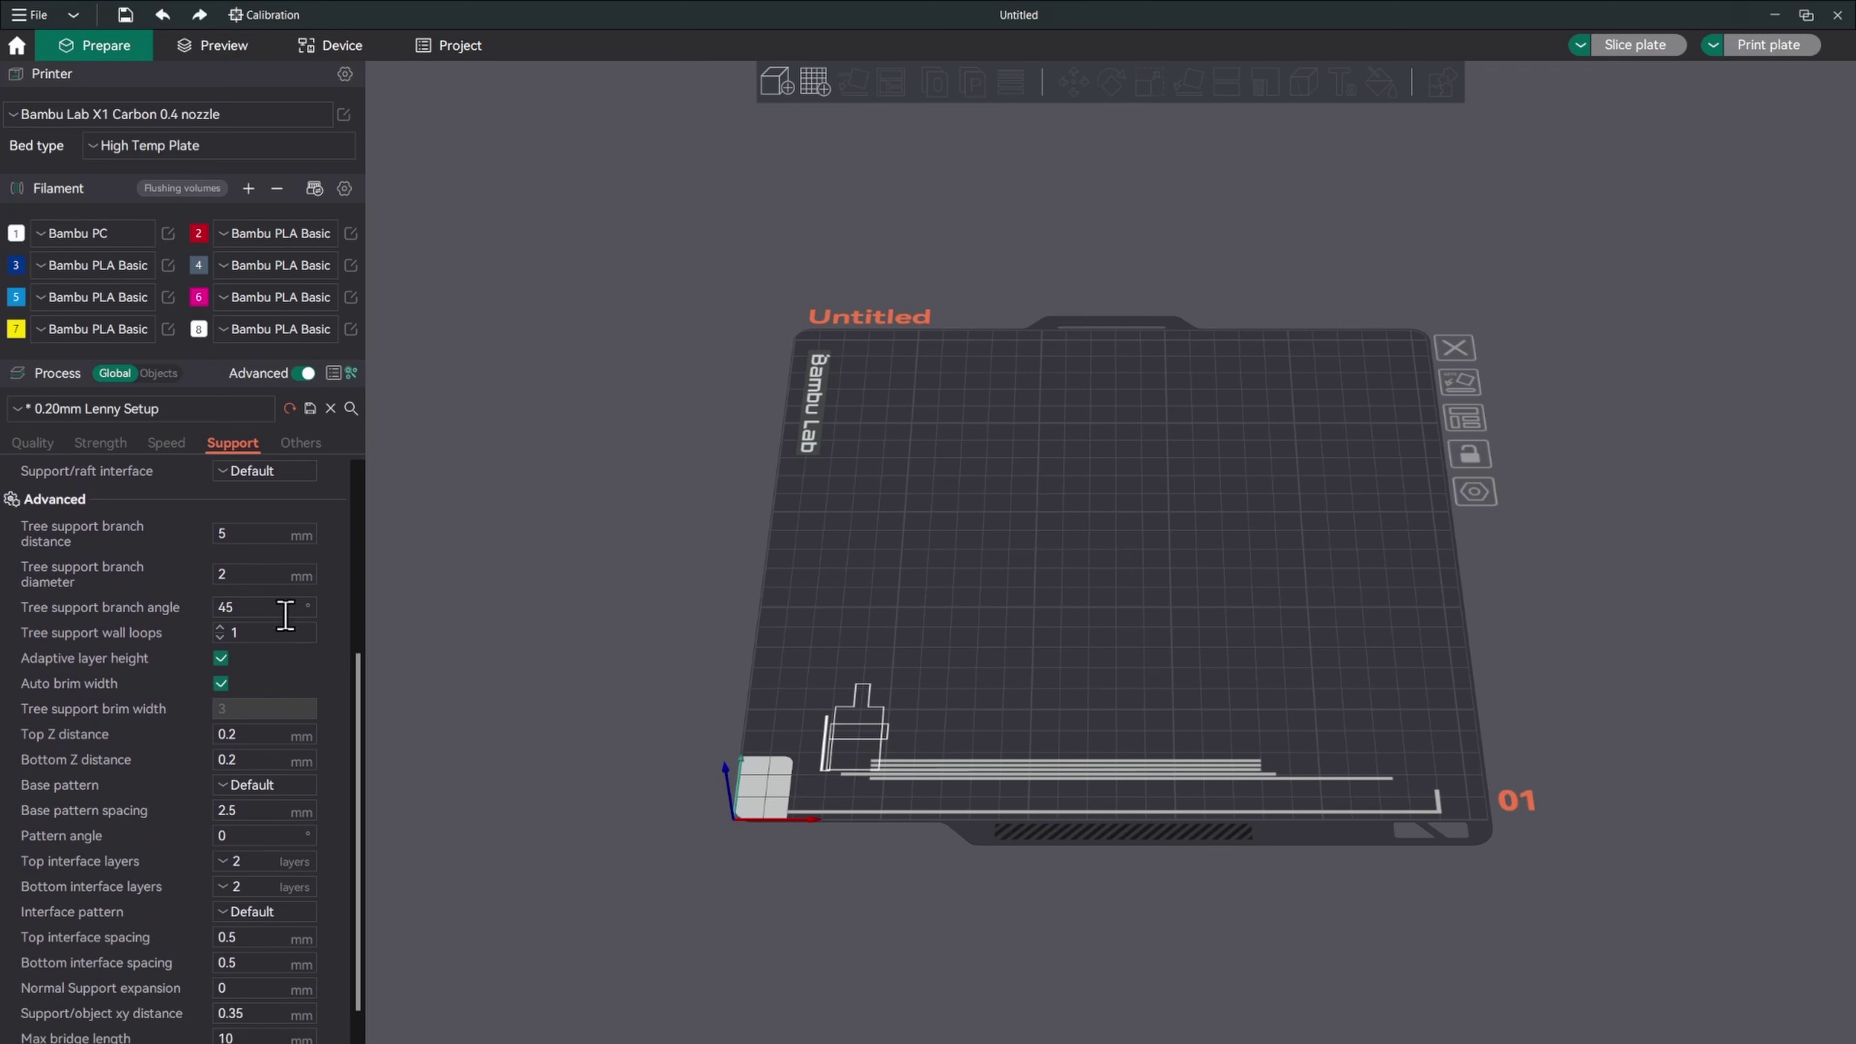
pyautogui.scroll(5, 303, 483)
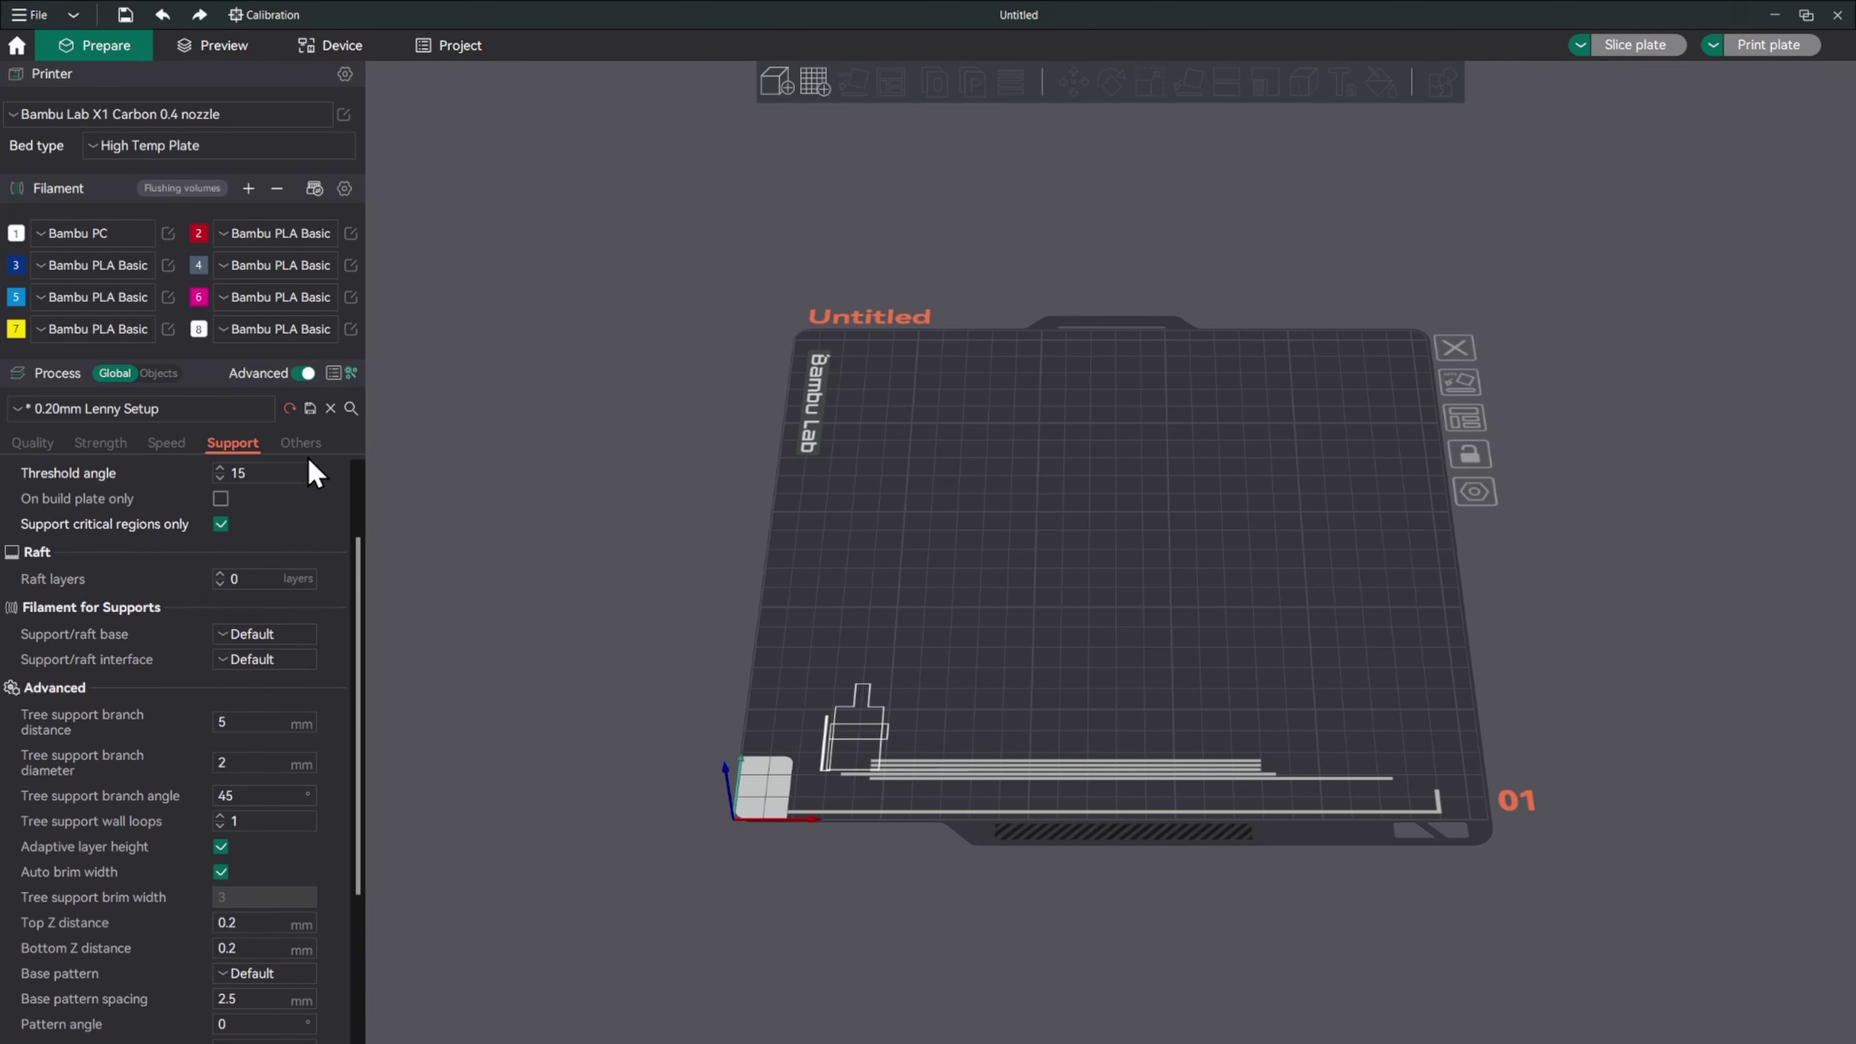
# Inspect the bed adhesion settings and the available brim types, leaving the brim type at No-brim
pyautogui.click(311, 452)
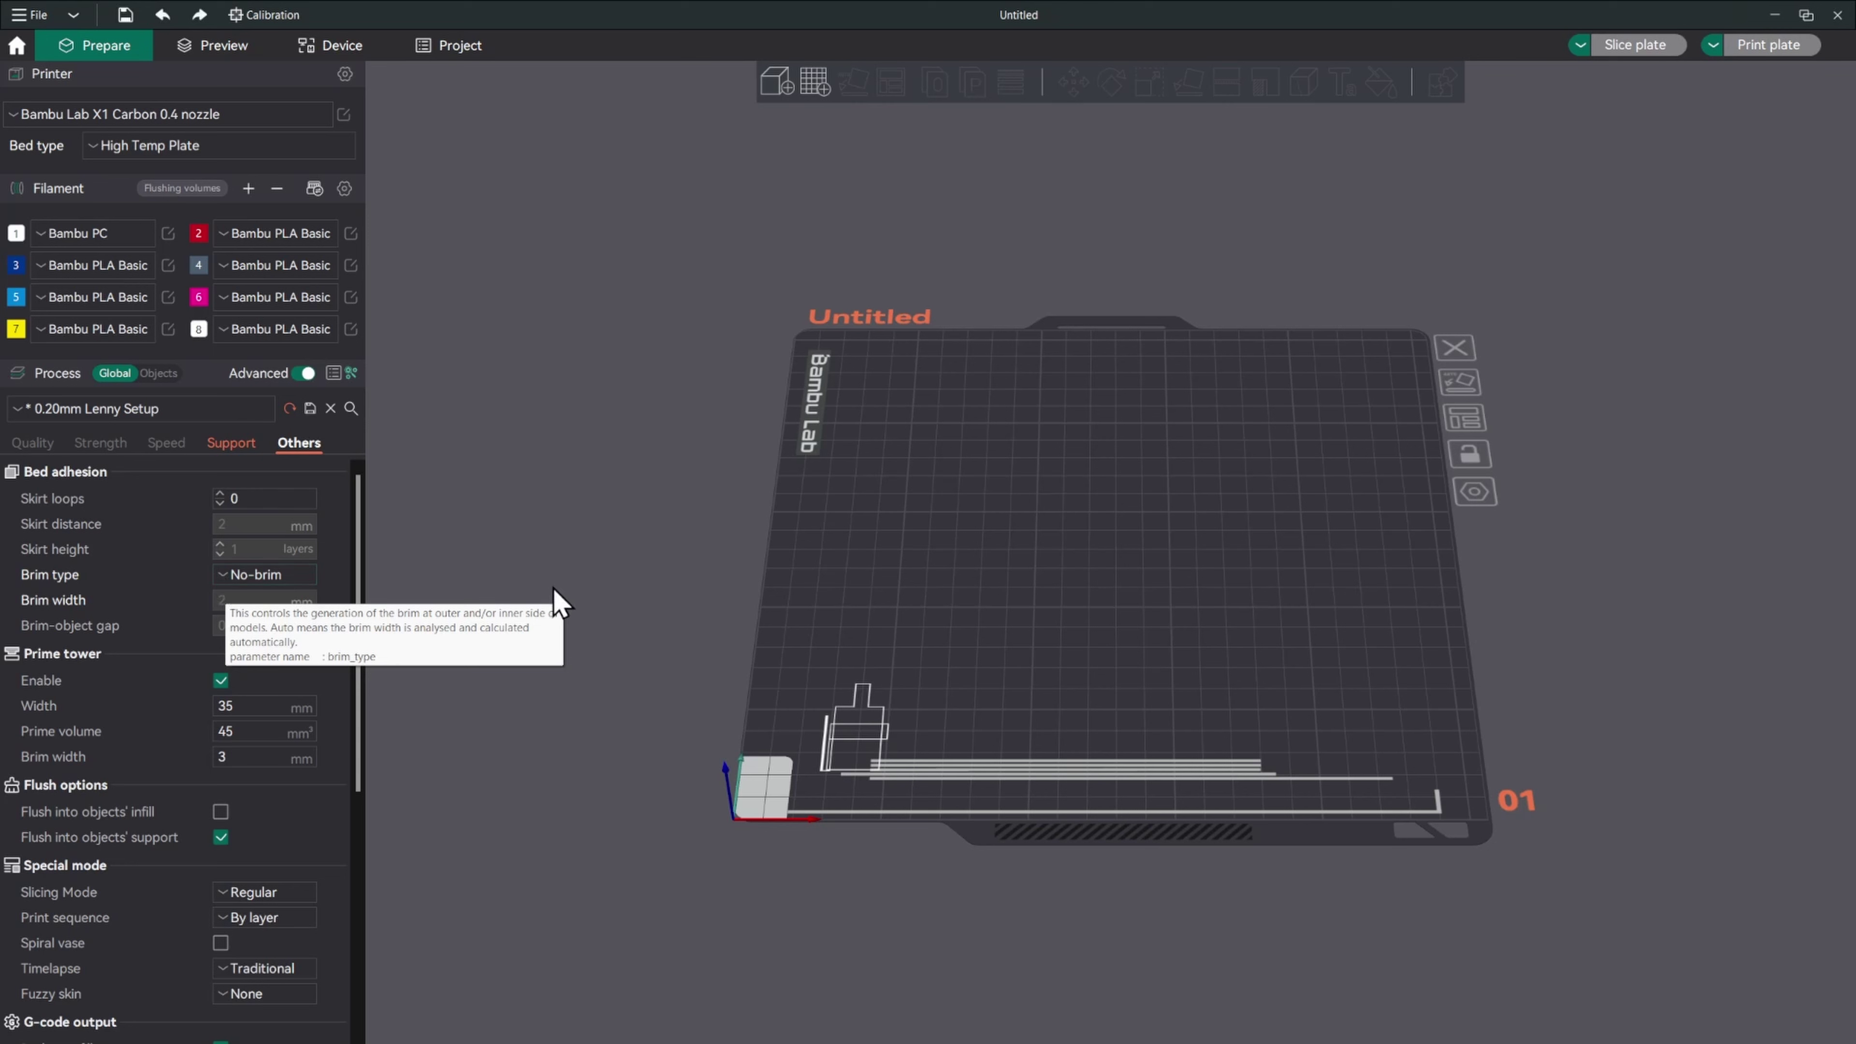
pyautogui.click(241, 575)
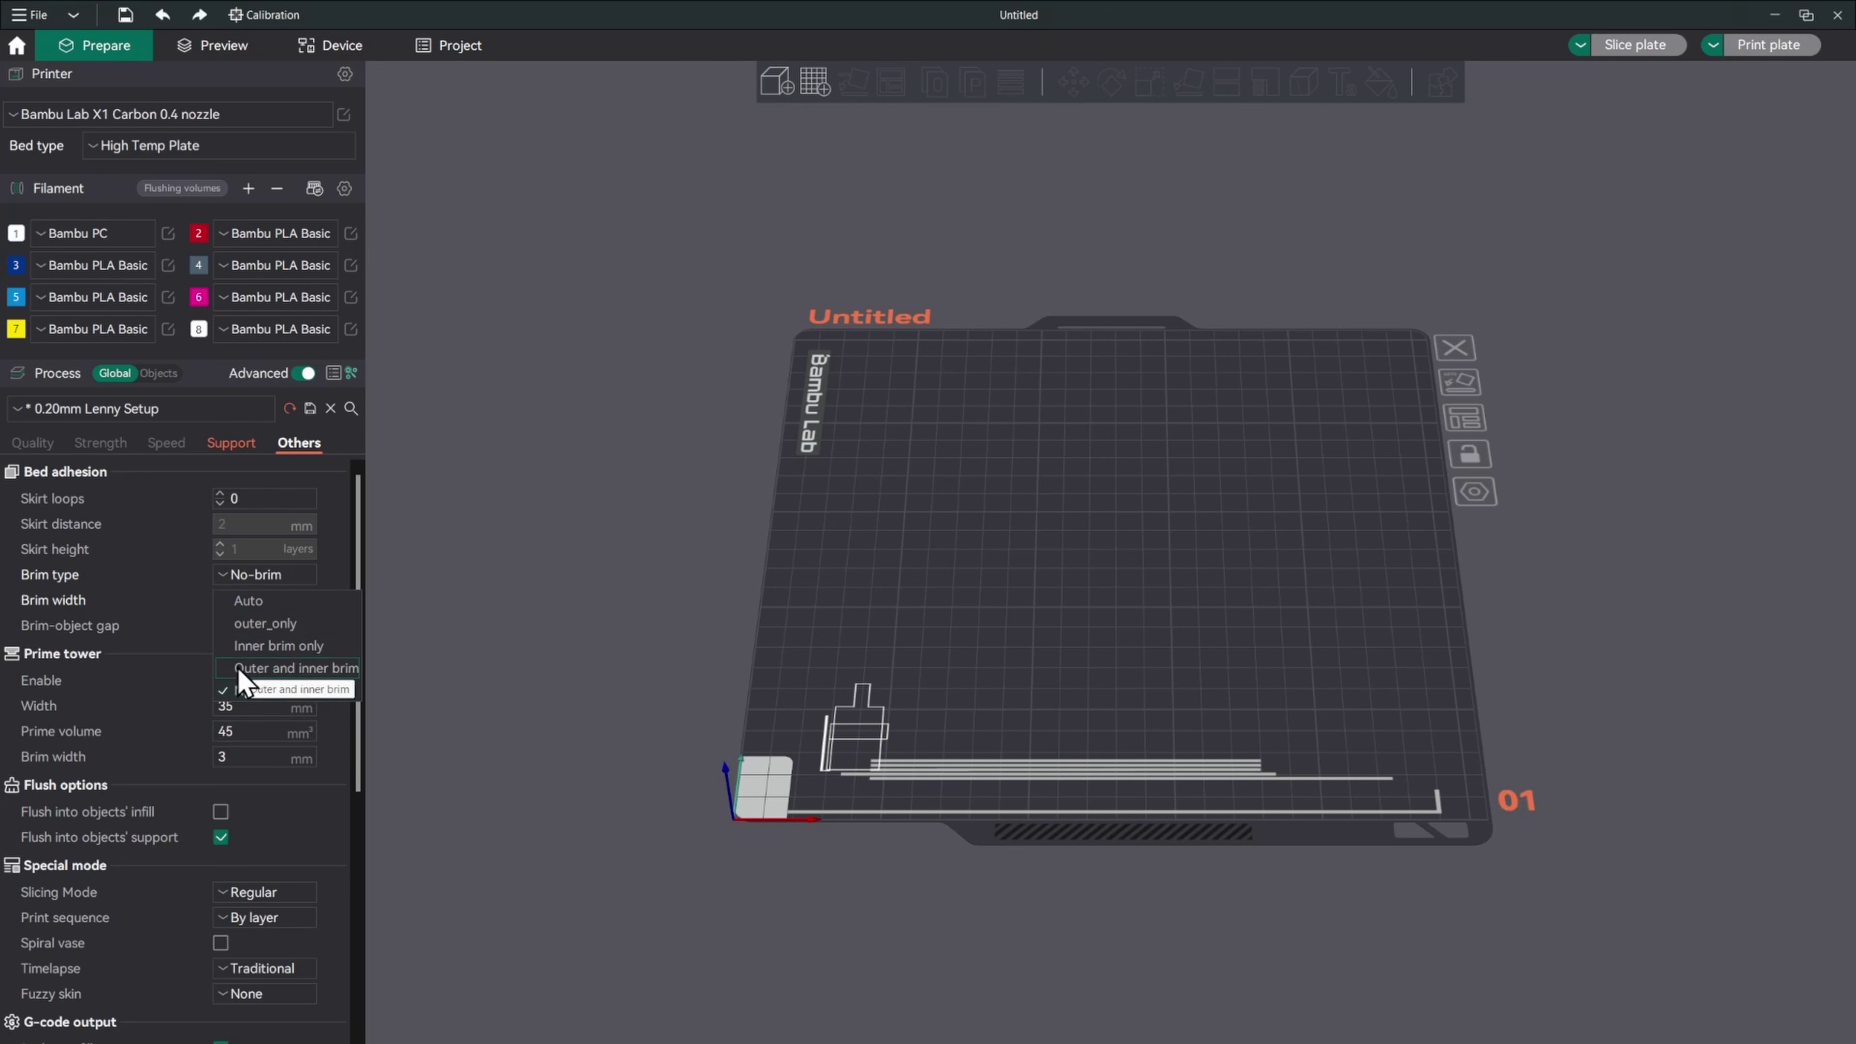
pyautogui.click(206, 613)
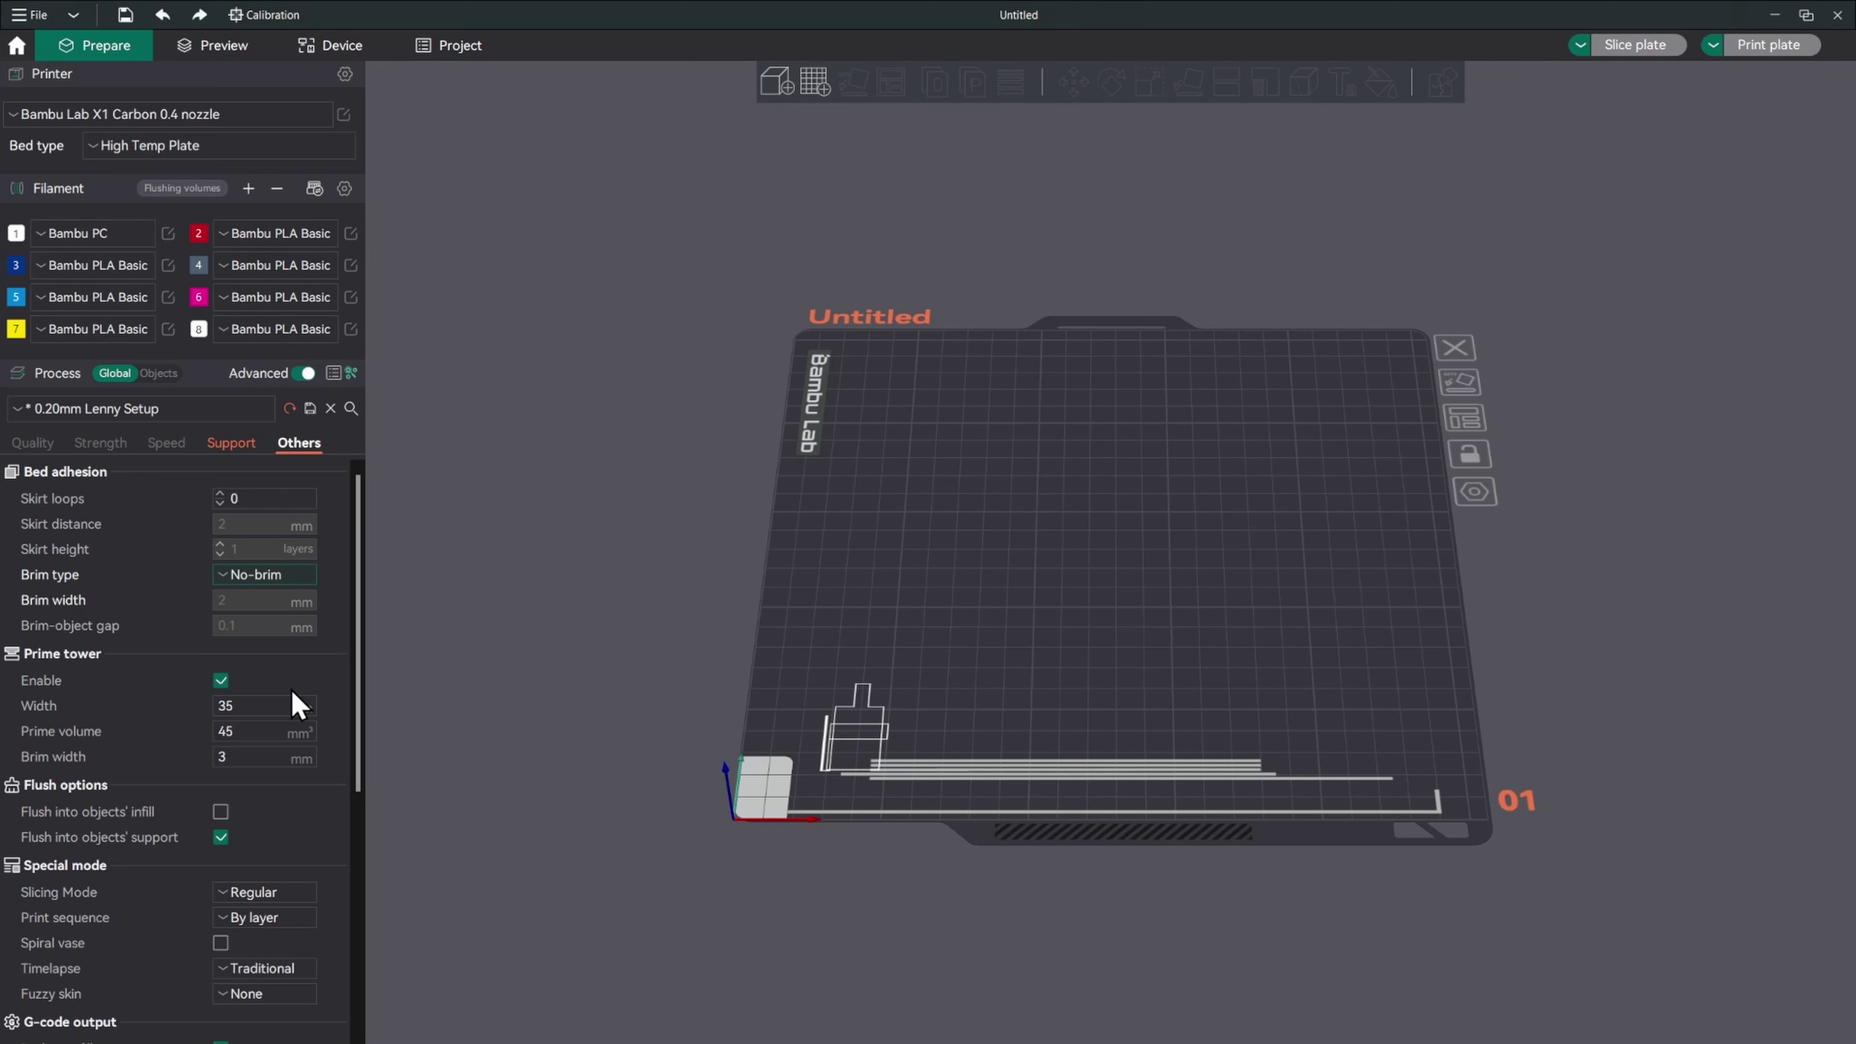
# Cancel saving the modified process preset and revert its unsaved changes, checking the Support and Others settings
pyautogui.click(310, 408)
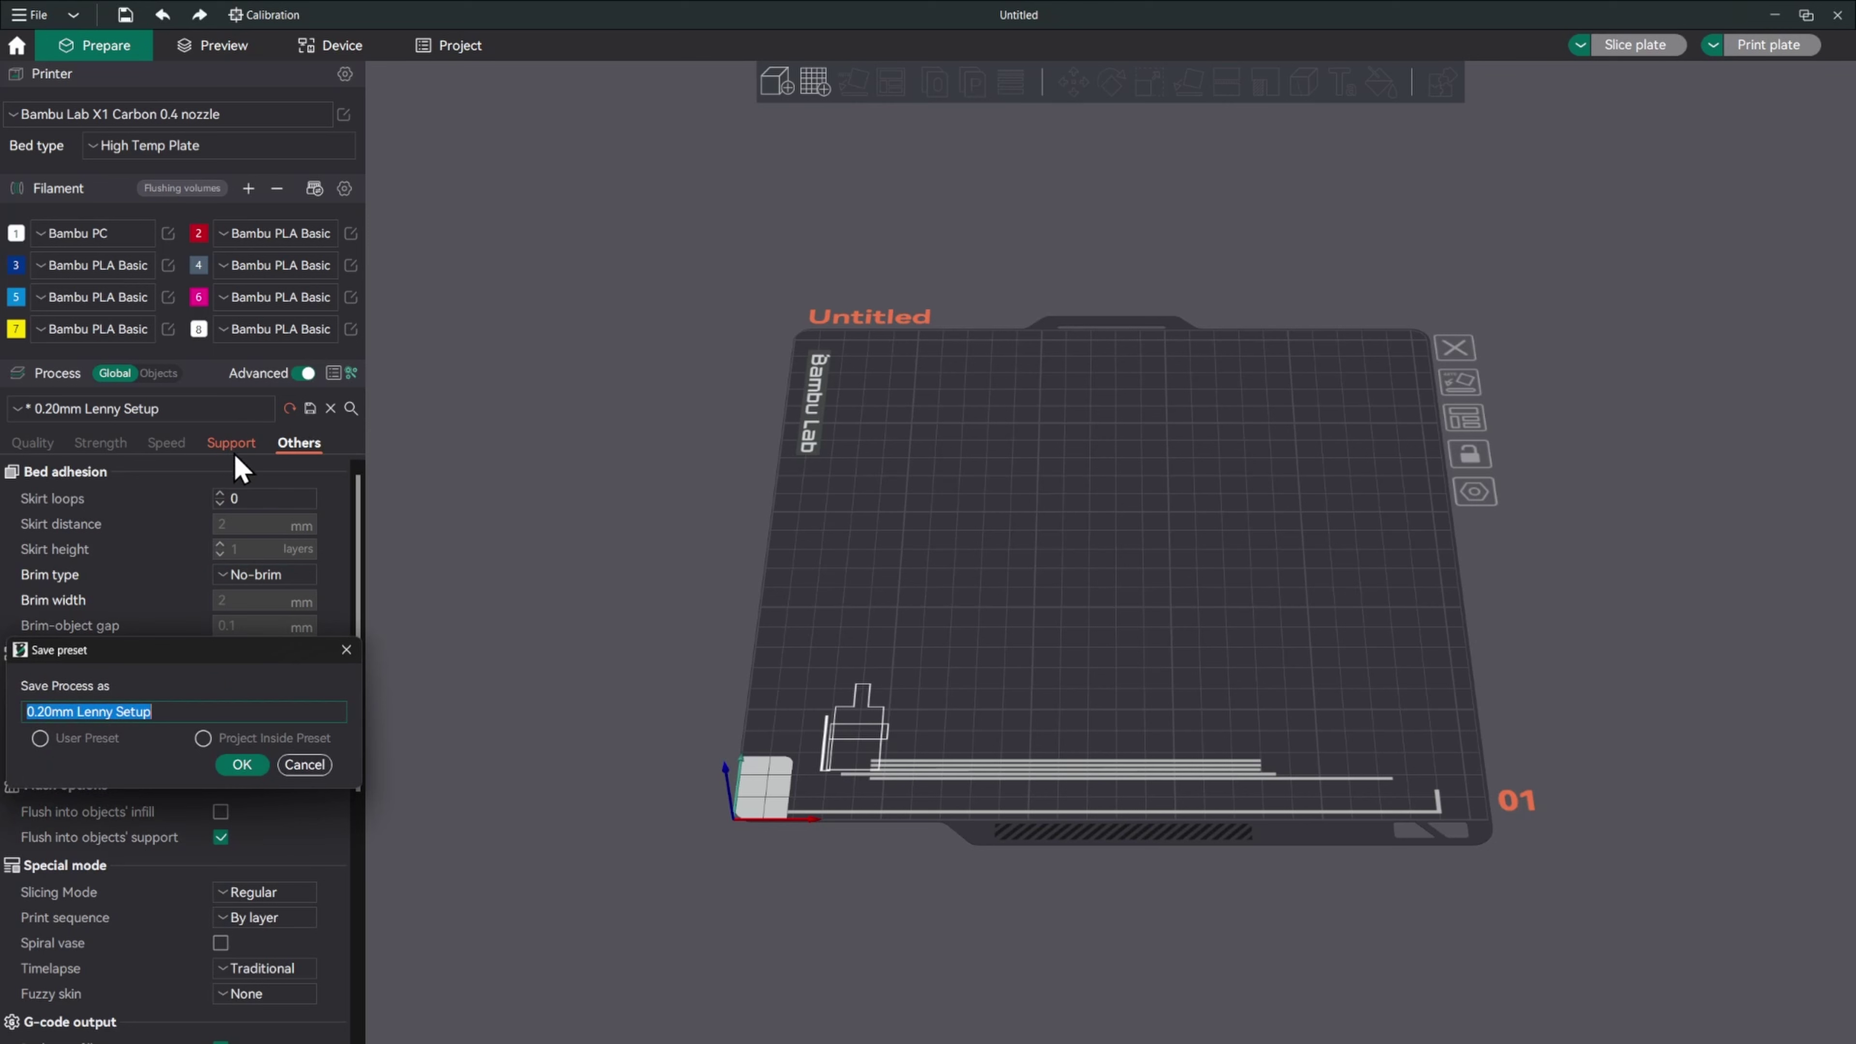
pyautogui.click(320, 766)
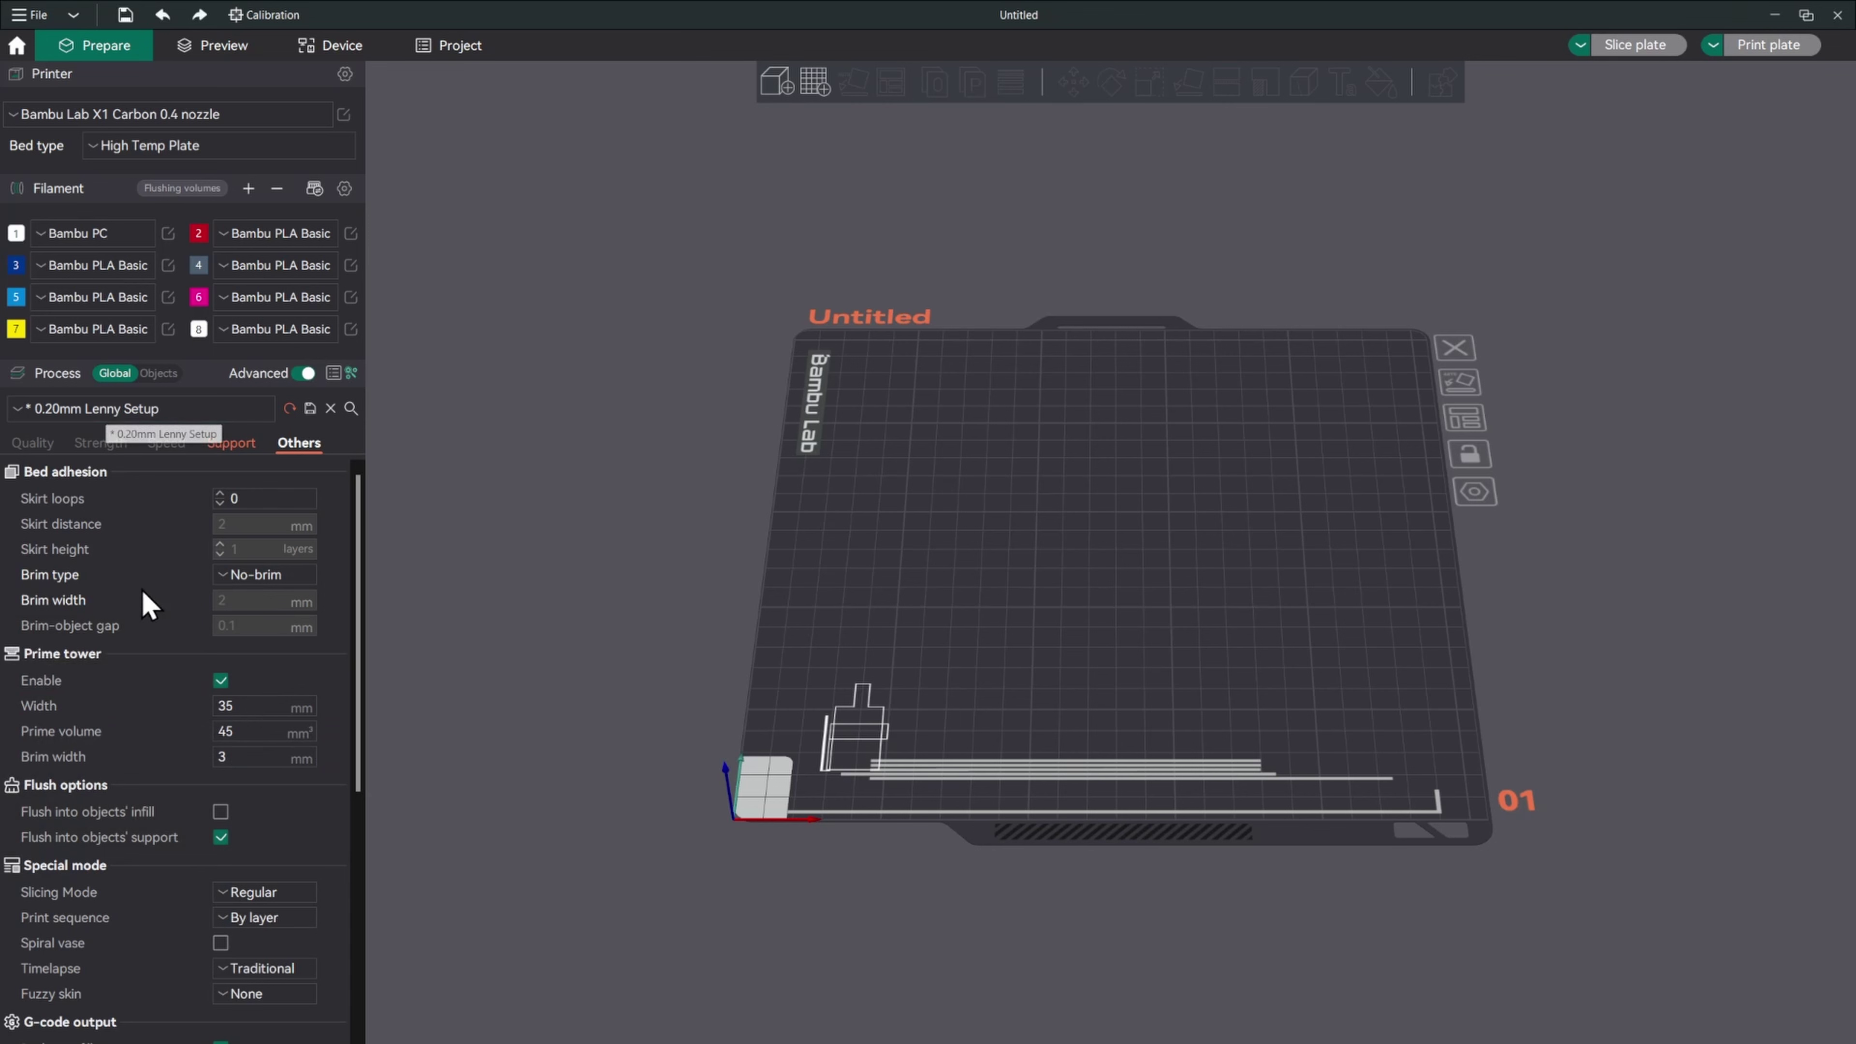
pyautogui.click(289, 409)
pyautogui.click(240, 448)
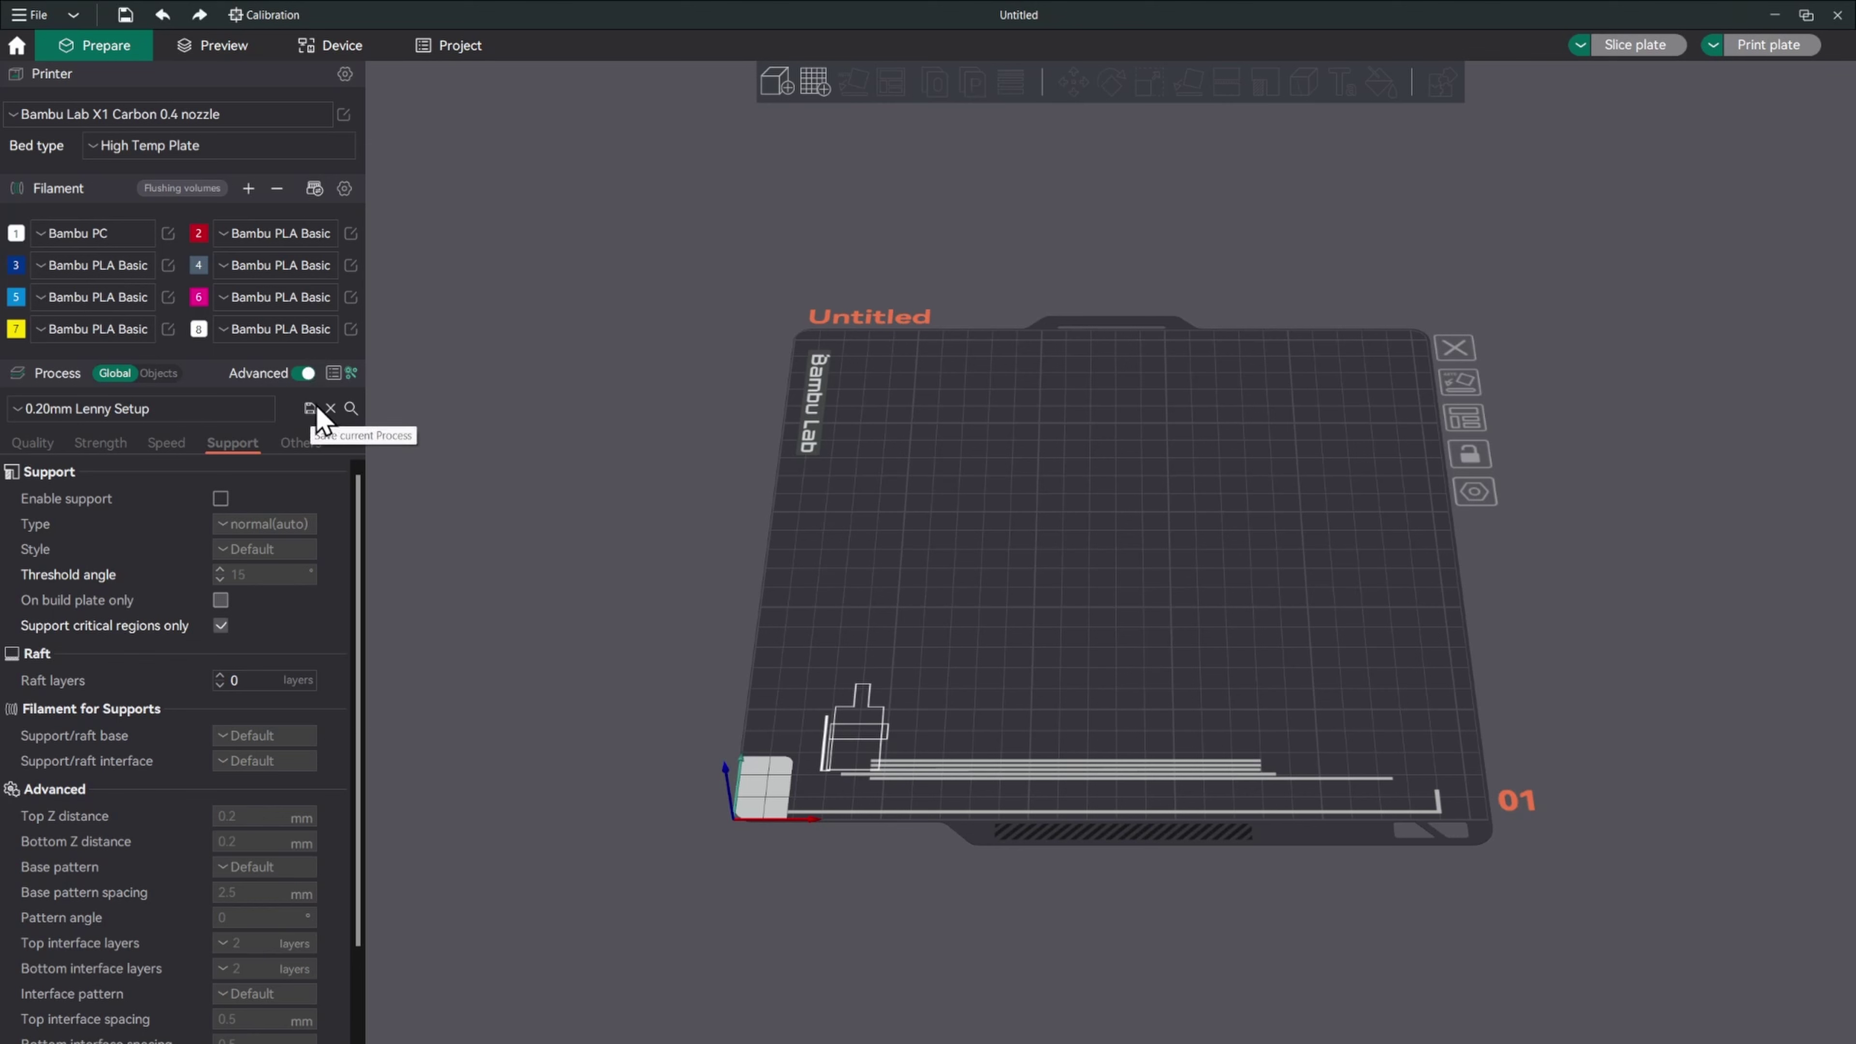
pyautogui.click(300, 444)
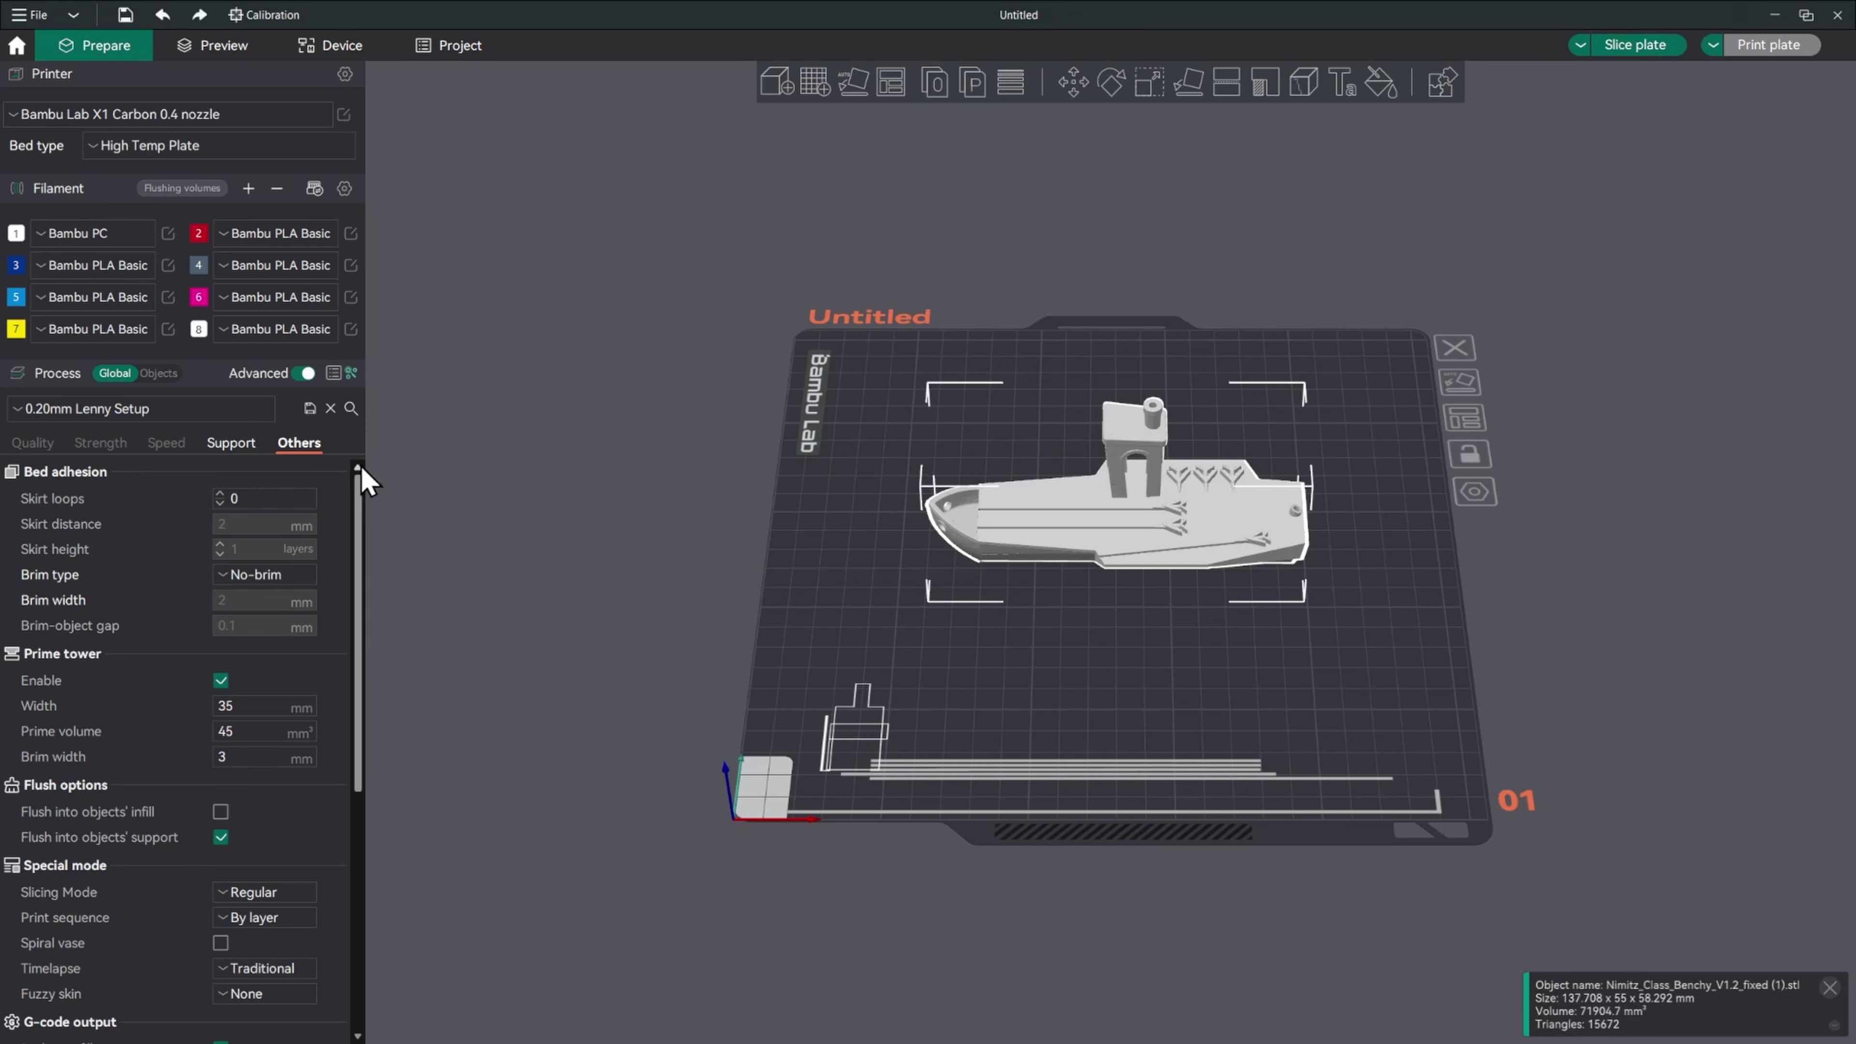
# Select the Benchy ship model and cycle it through filaments 2 to 8, finishing on yellow filament 7
pyautogui.click(1134, 669)
pyautogui.click(1140, 532)
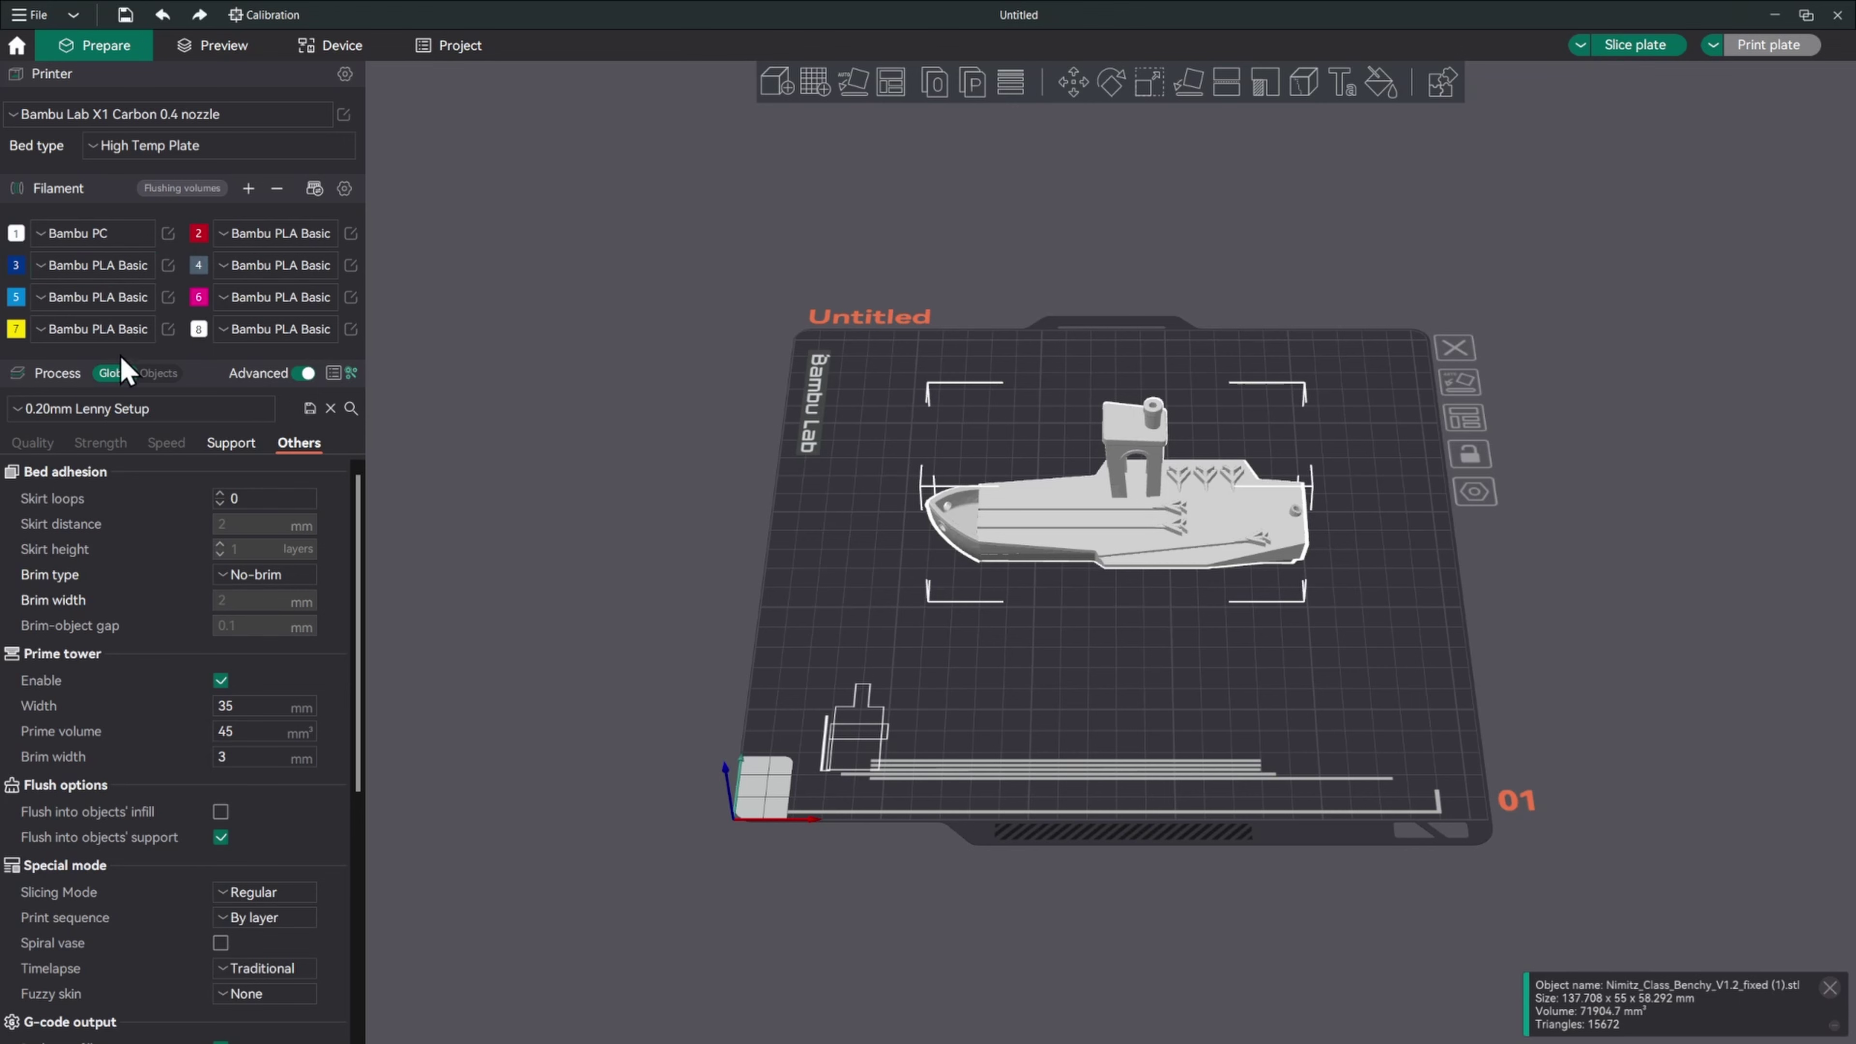
pyautogui.press('2')
pyautogui.press('3')
pyautogui.press('4')
pyautogui.press('5')
pyautogui.press('6')
pyautogui.press('7')
pyautogui.press('8')
pyautogui.press('3')
pyautogui.press('4')
pyautogui.press('5')
pyautogui.press('6')
pyautogui.press('7')
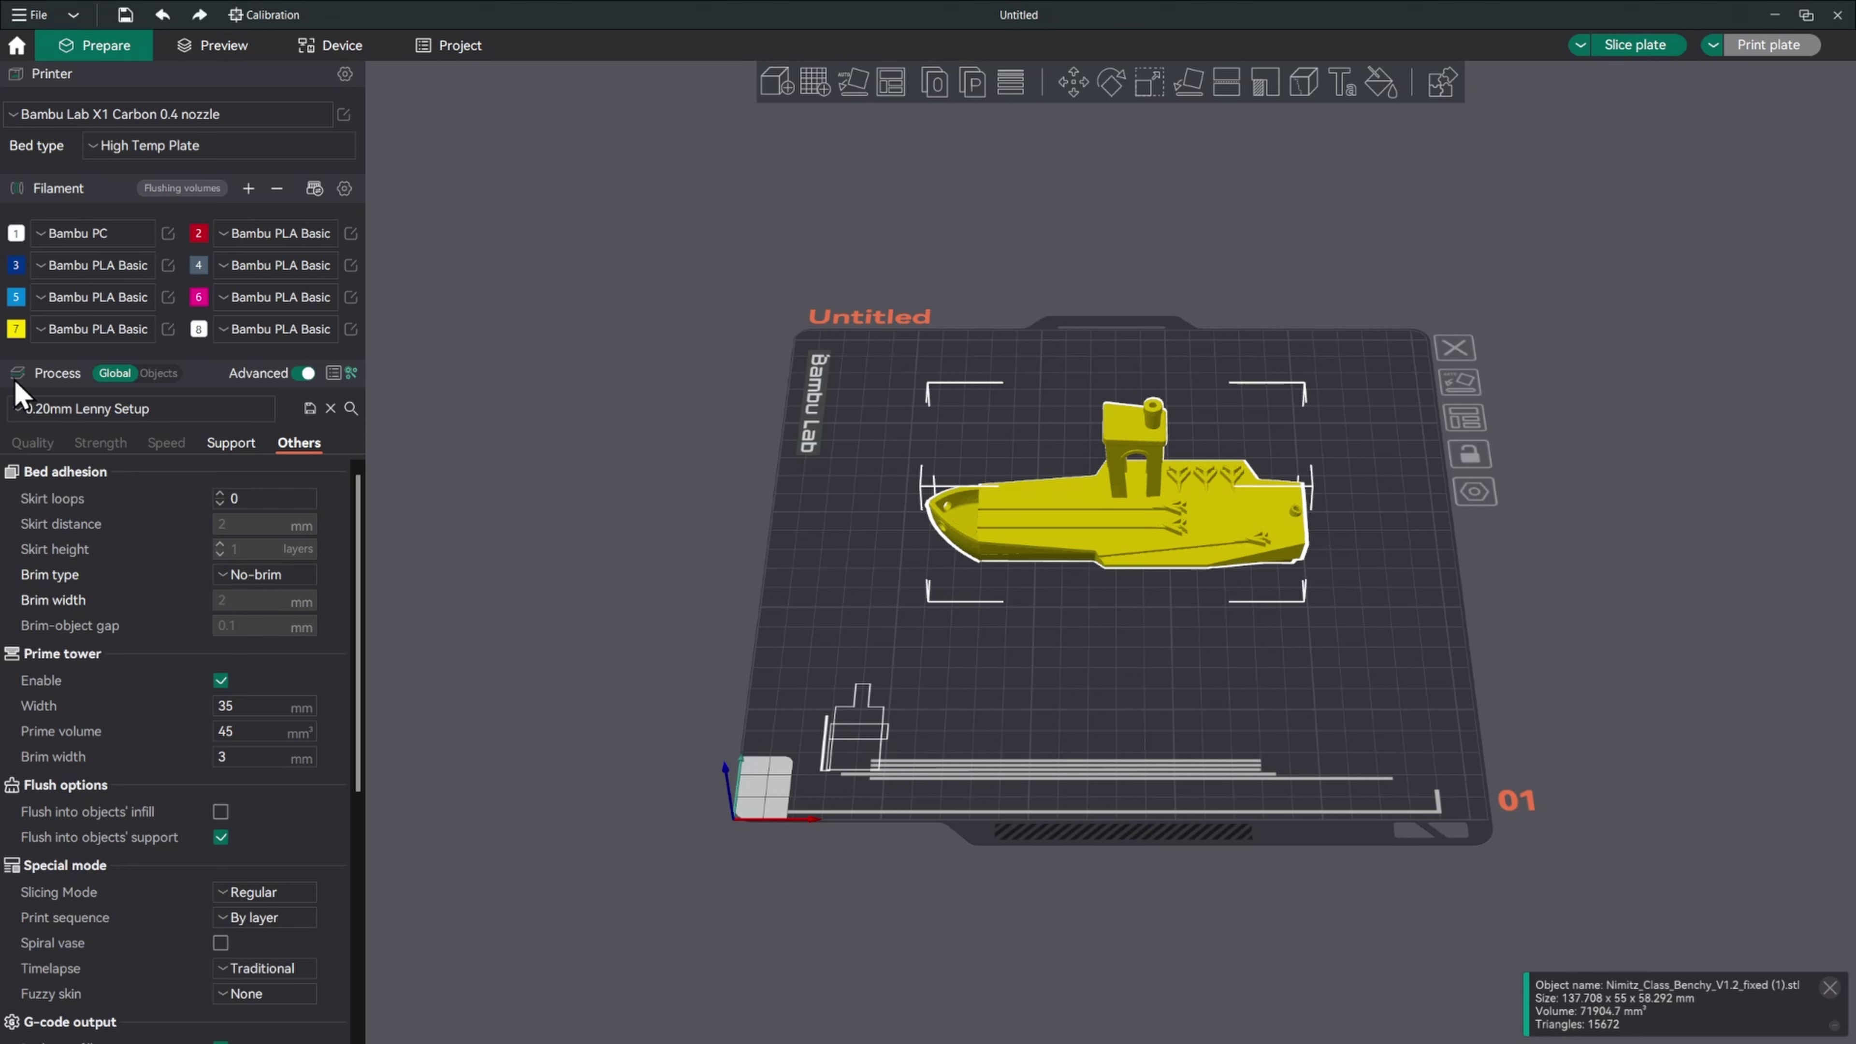
# Show the per-object process settings and check the Benchy ship's filament assignment, keeping filament 7
pyautogui.click(158, 373)
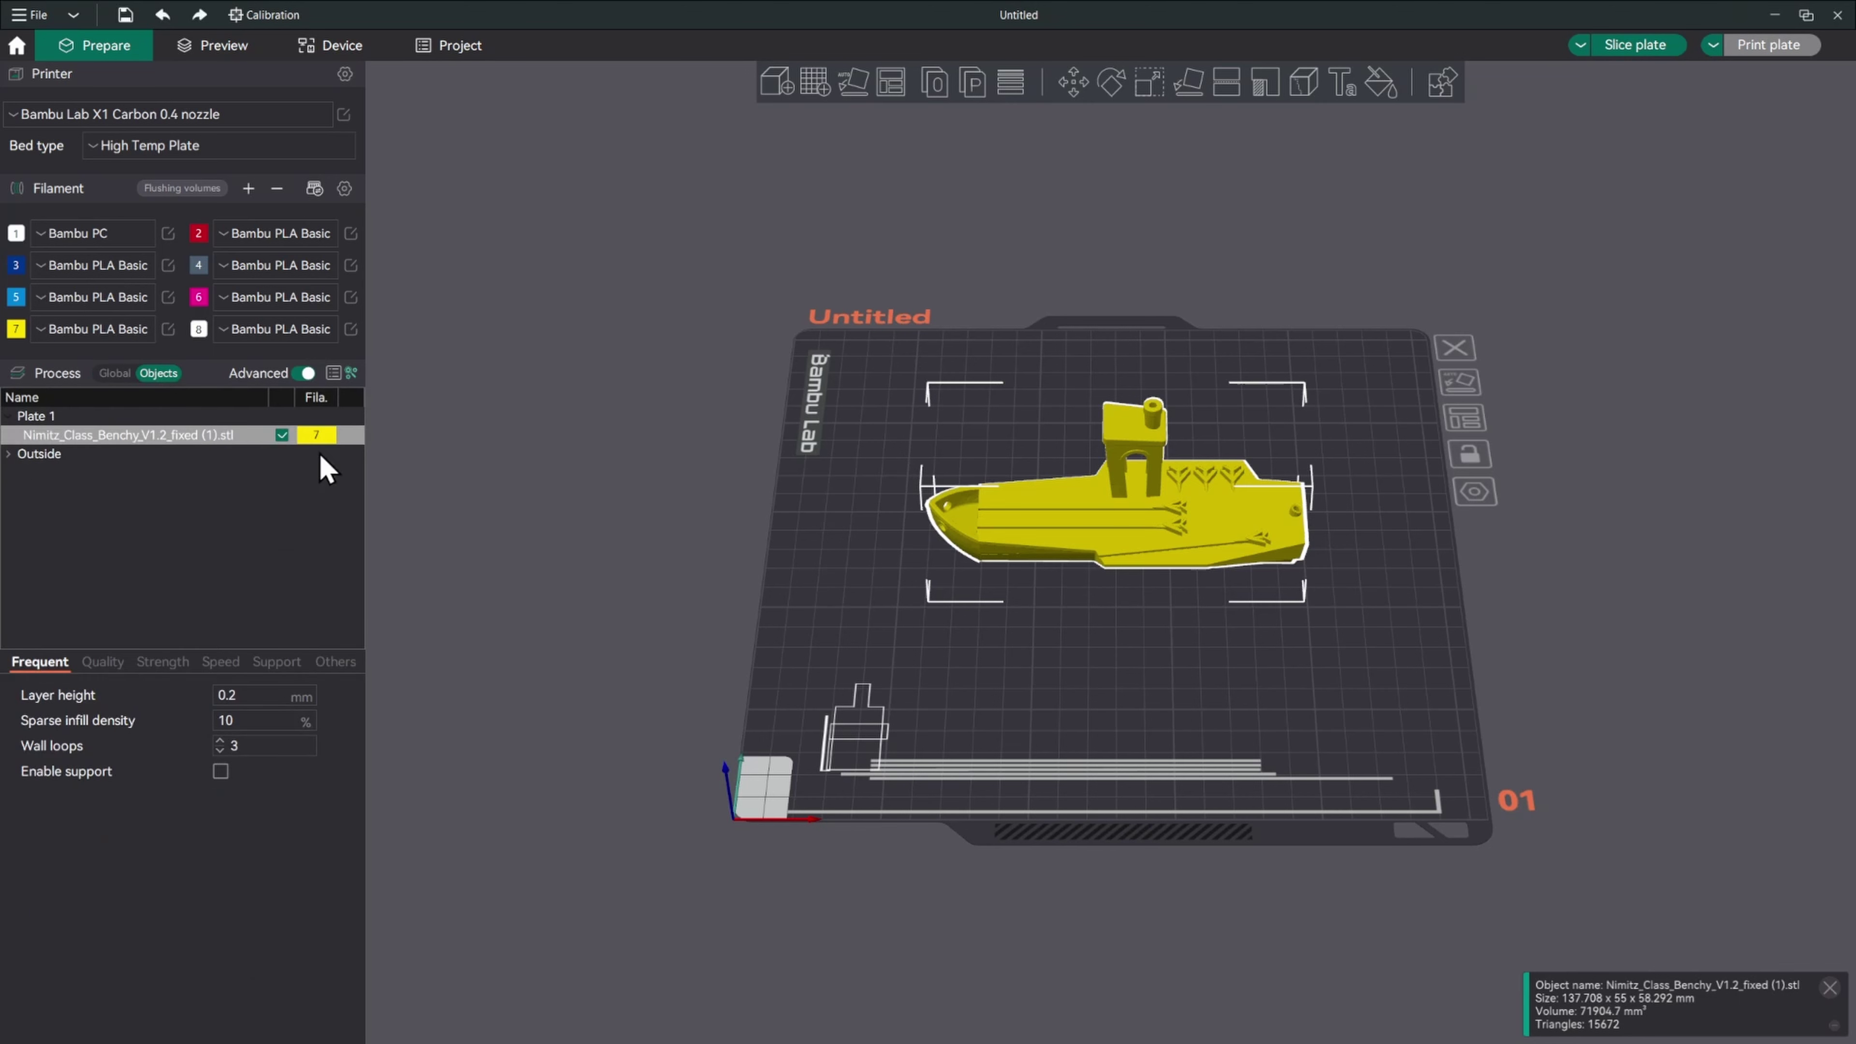
pyautogui.click(307, 437)
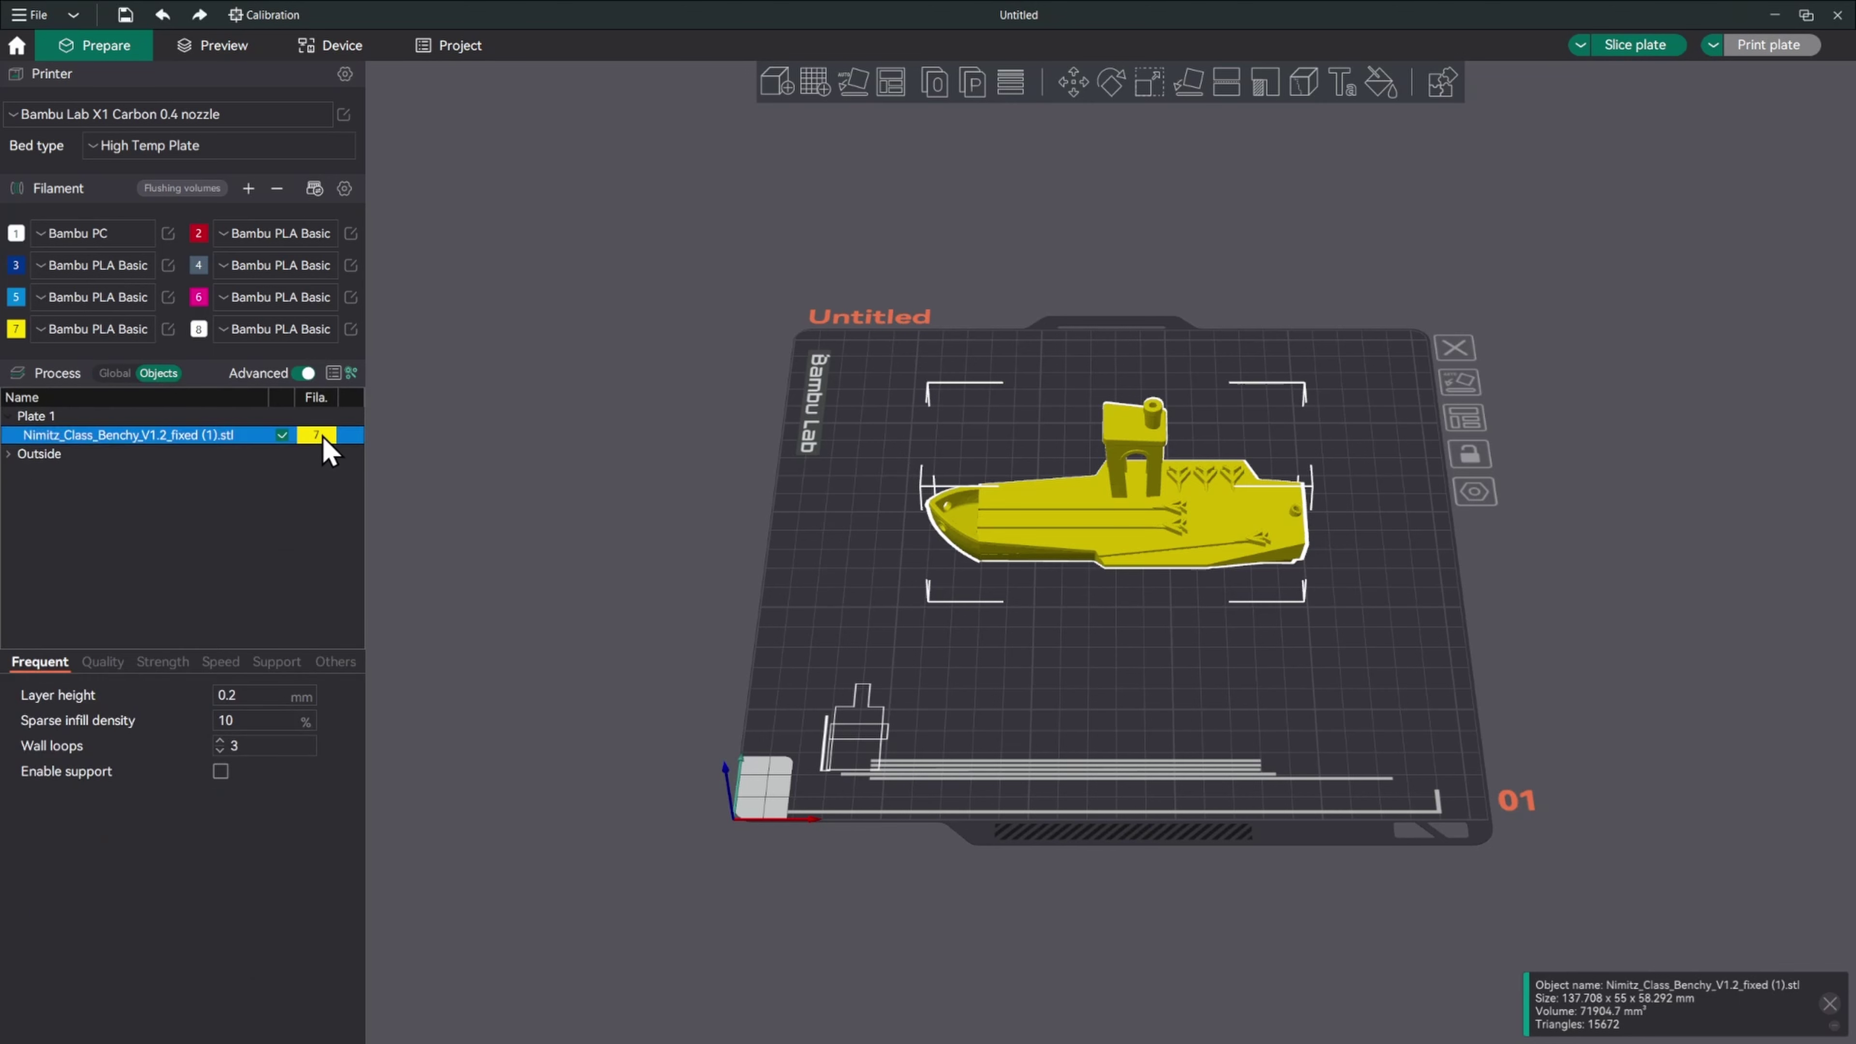
pyautogui.click(307, 533)
pyautogui.click(230, 433)
# Open and dismiss the model import dialog, and add three build plates to the project
pyautogui.click(782, 101)
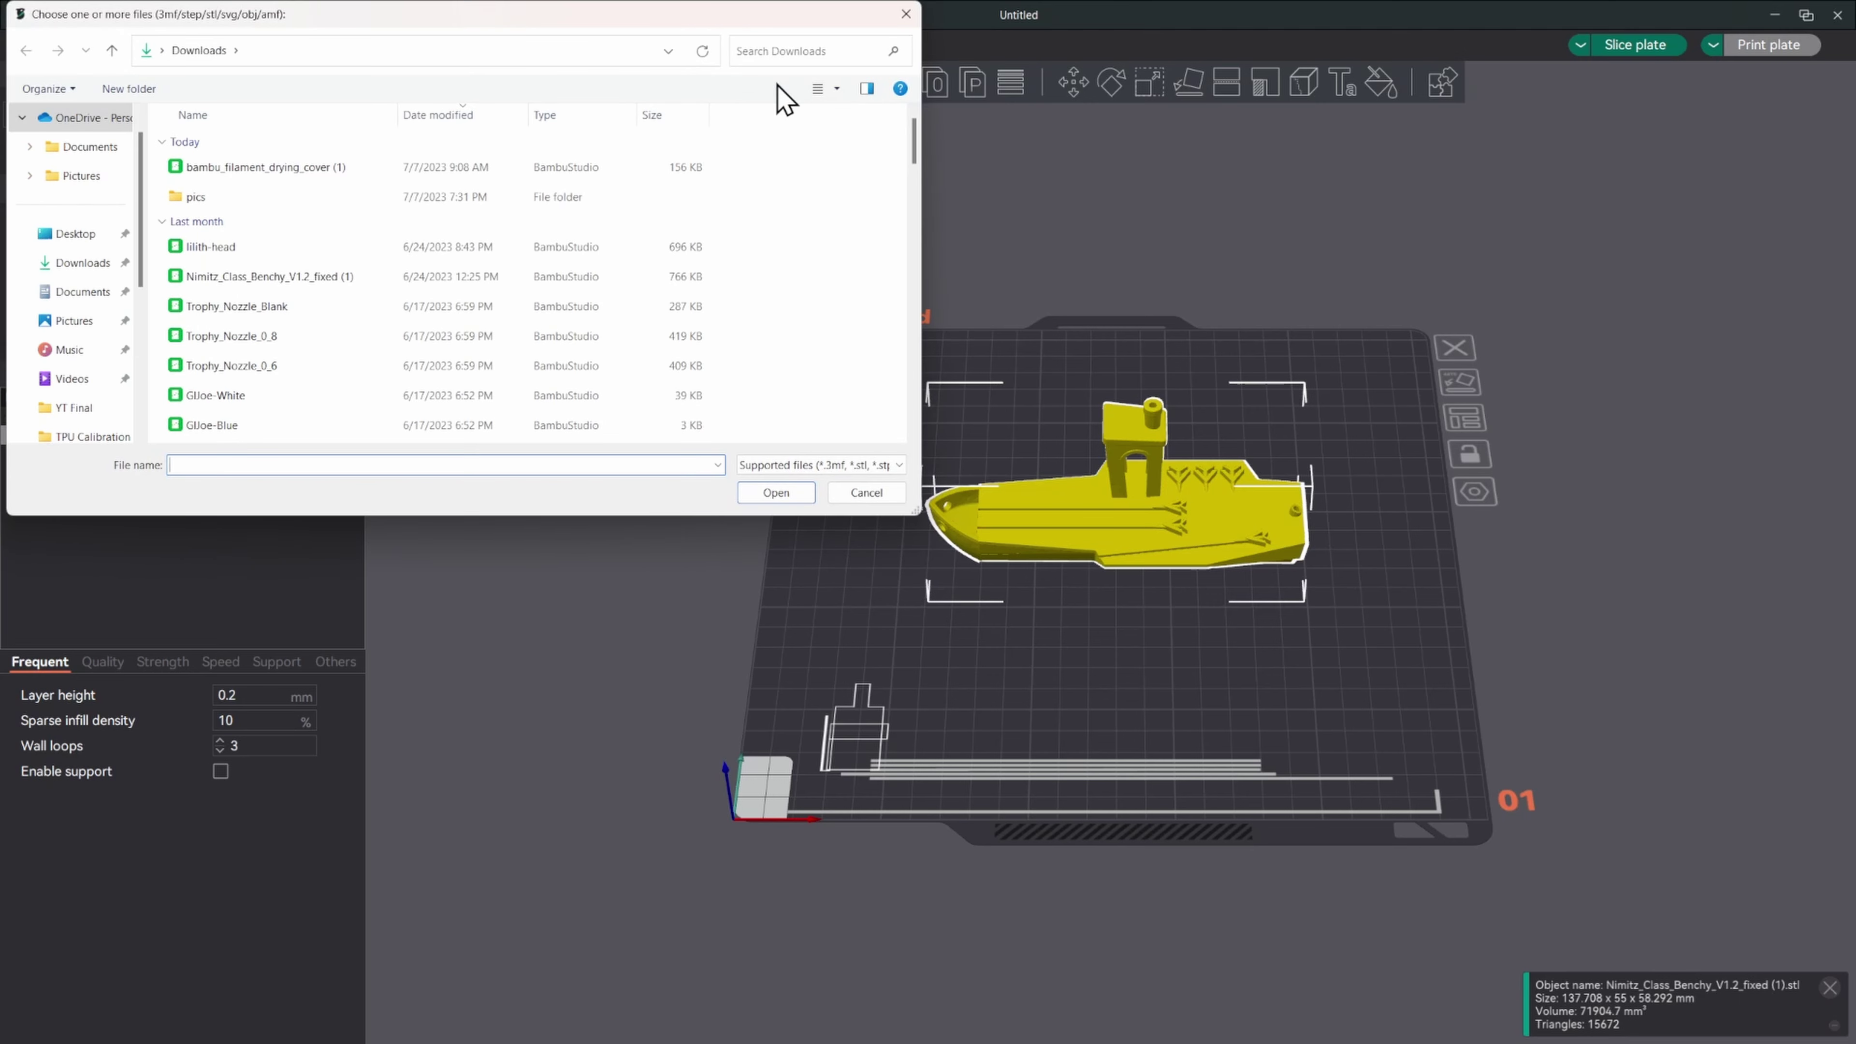
pyautogui.click(905, 14)
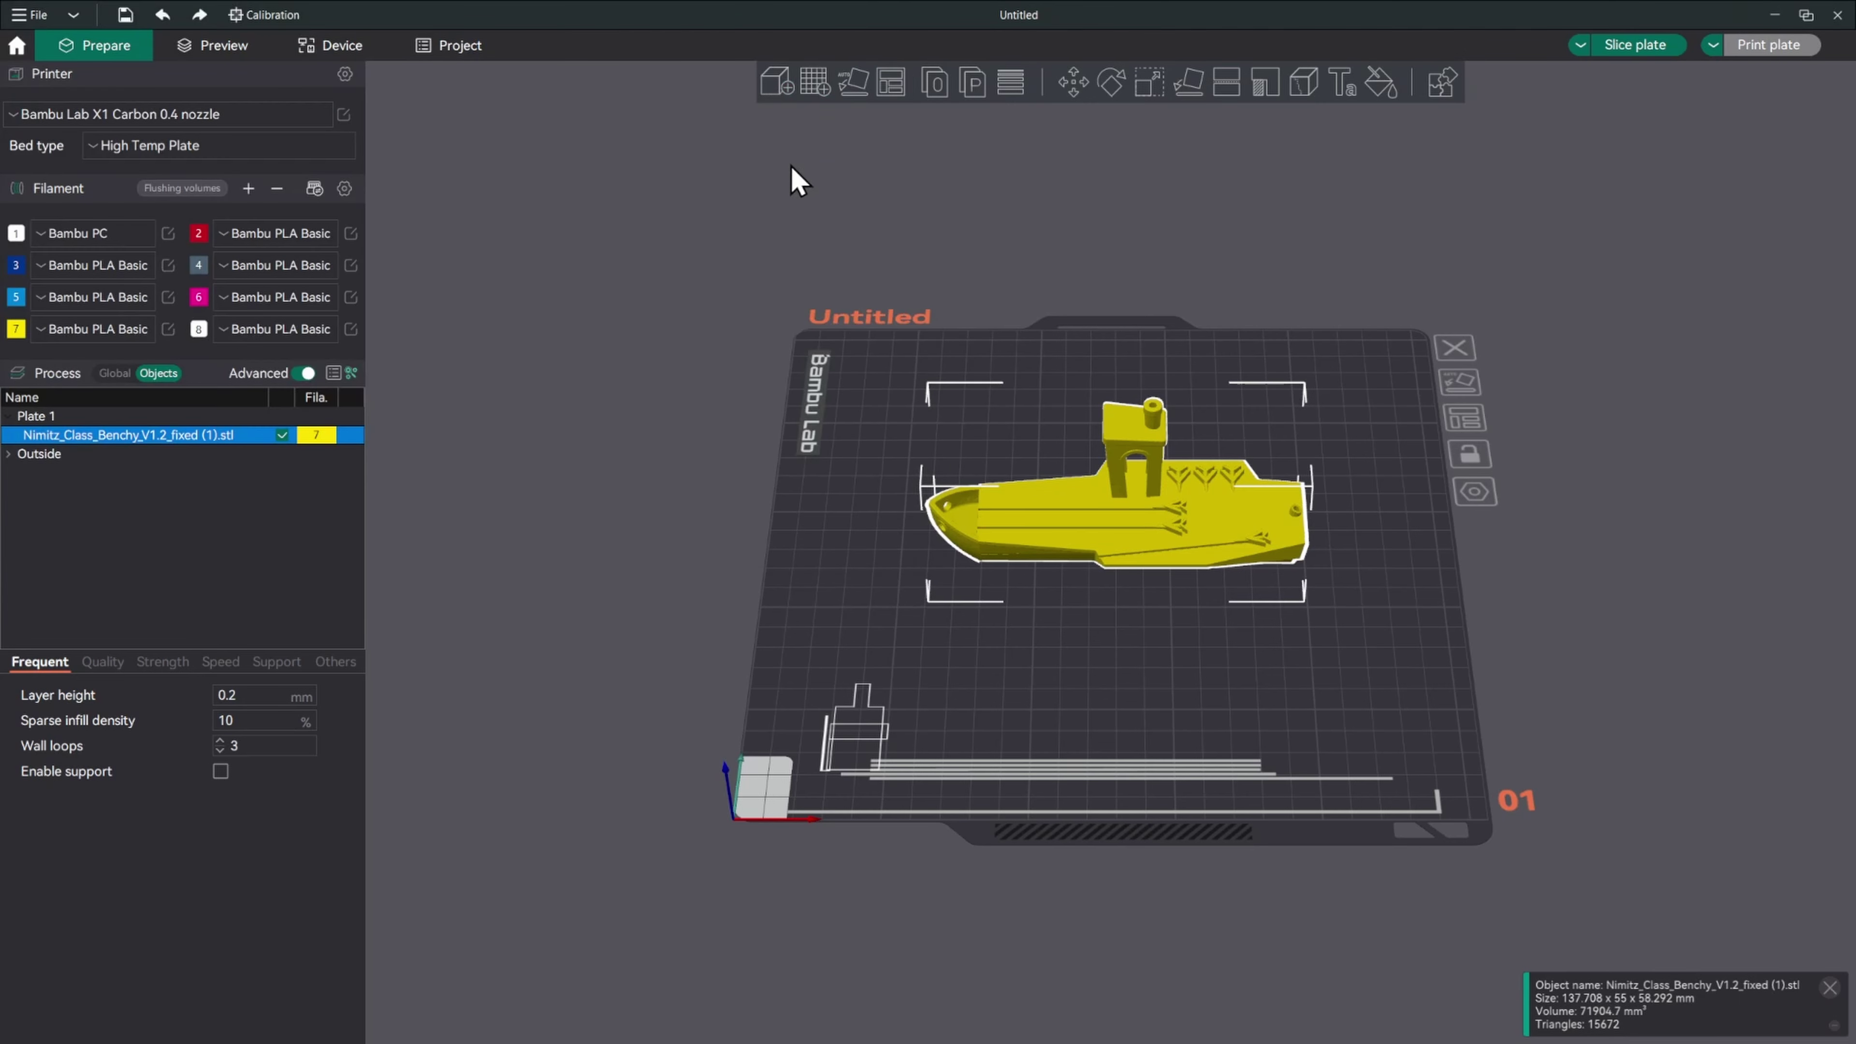
pyautogui.click(815, 86)
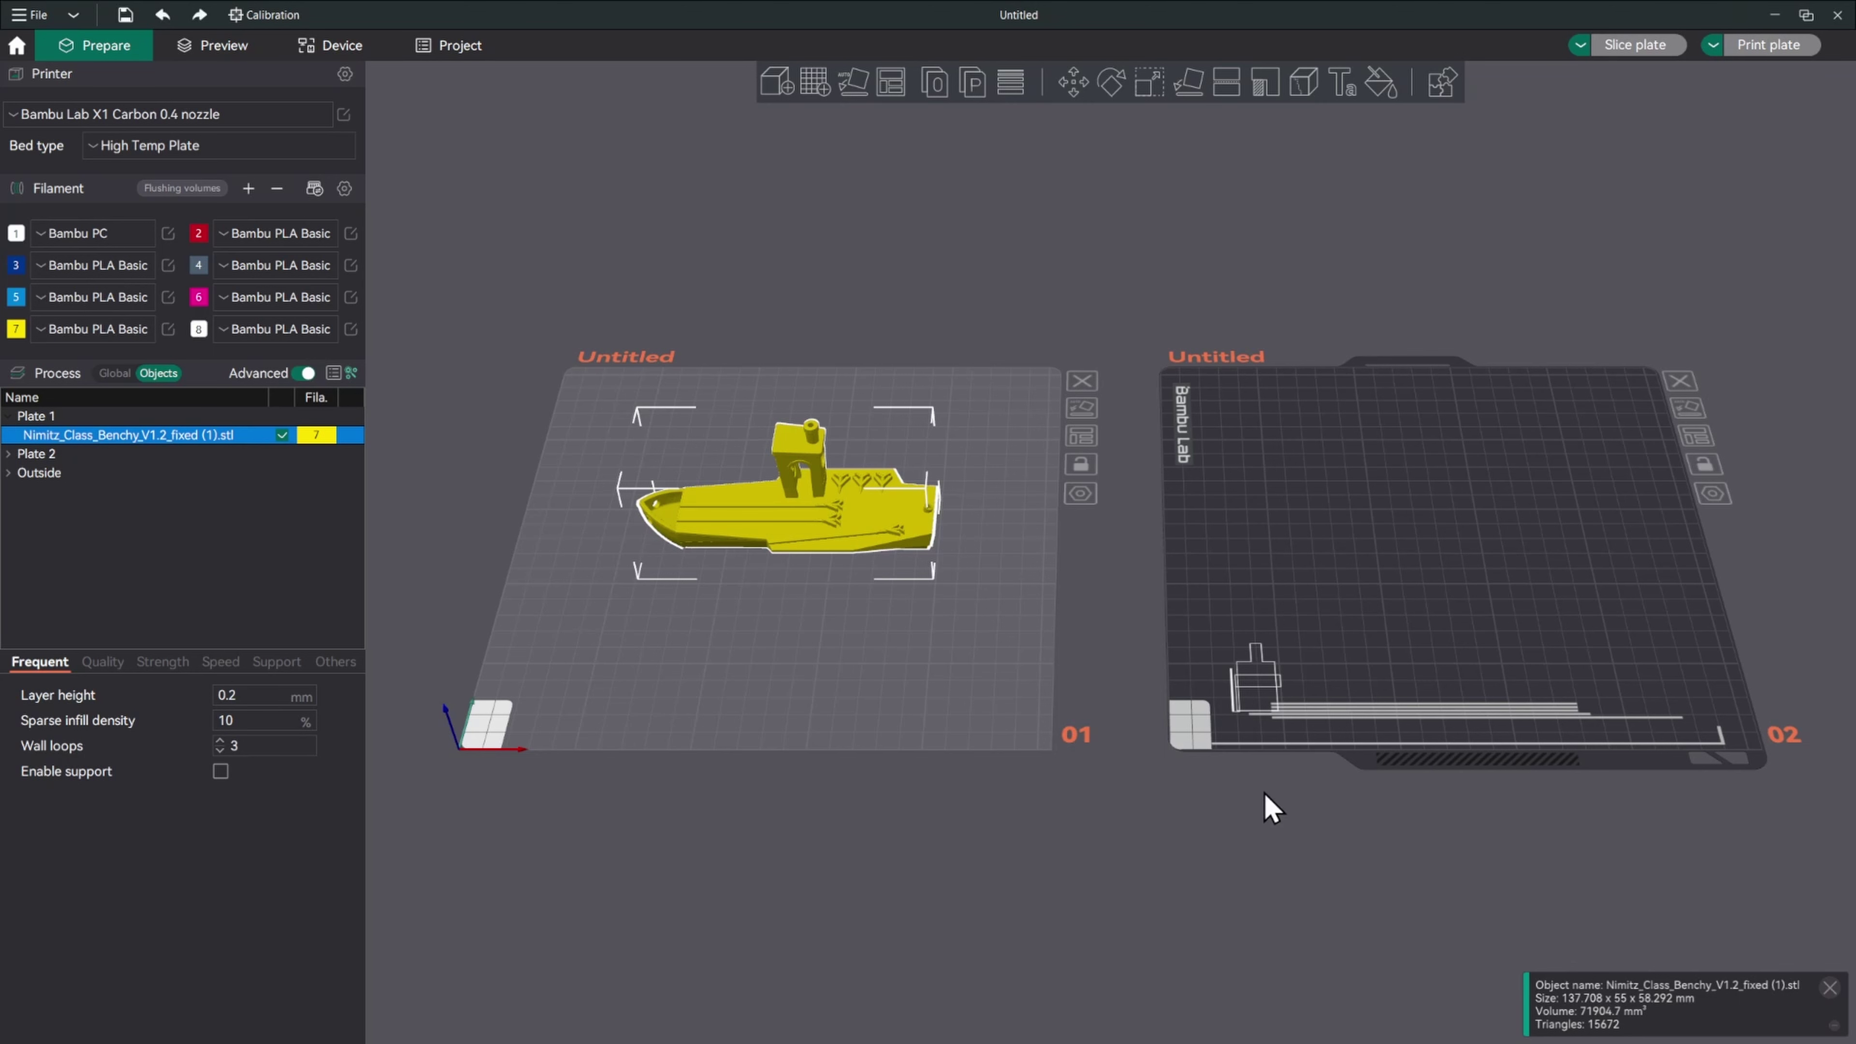
pyautogui.click(819, 84)
pyautogui.click(819, 84)
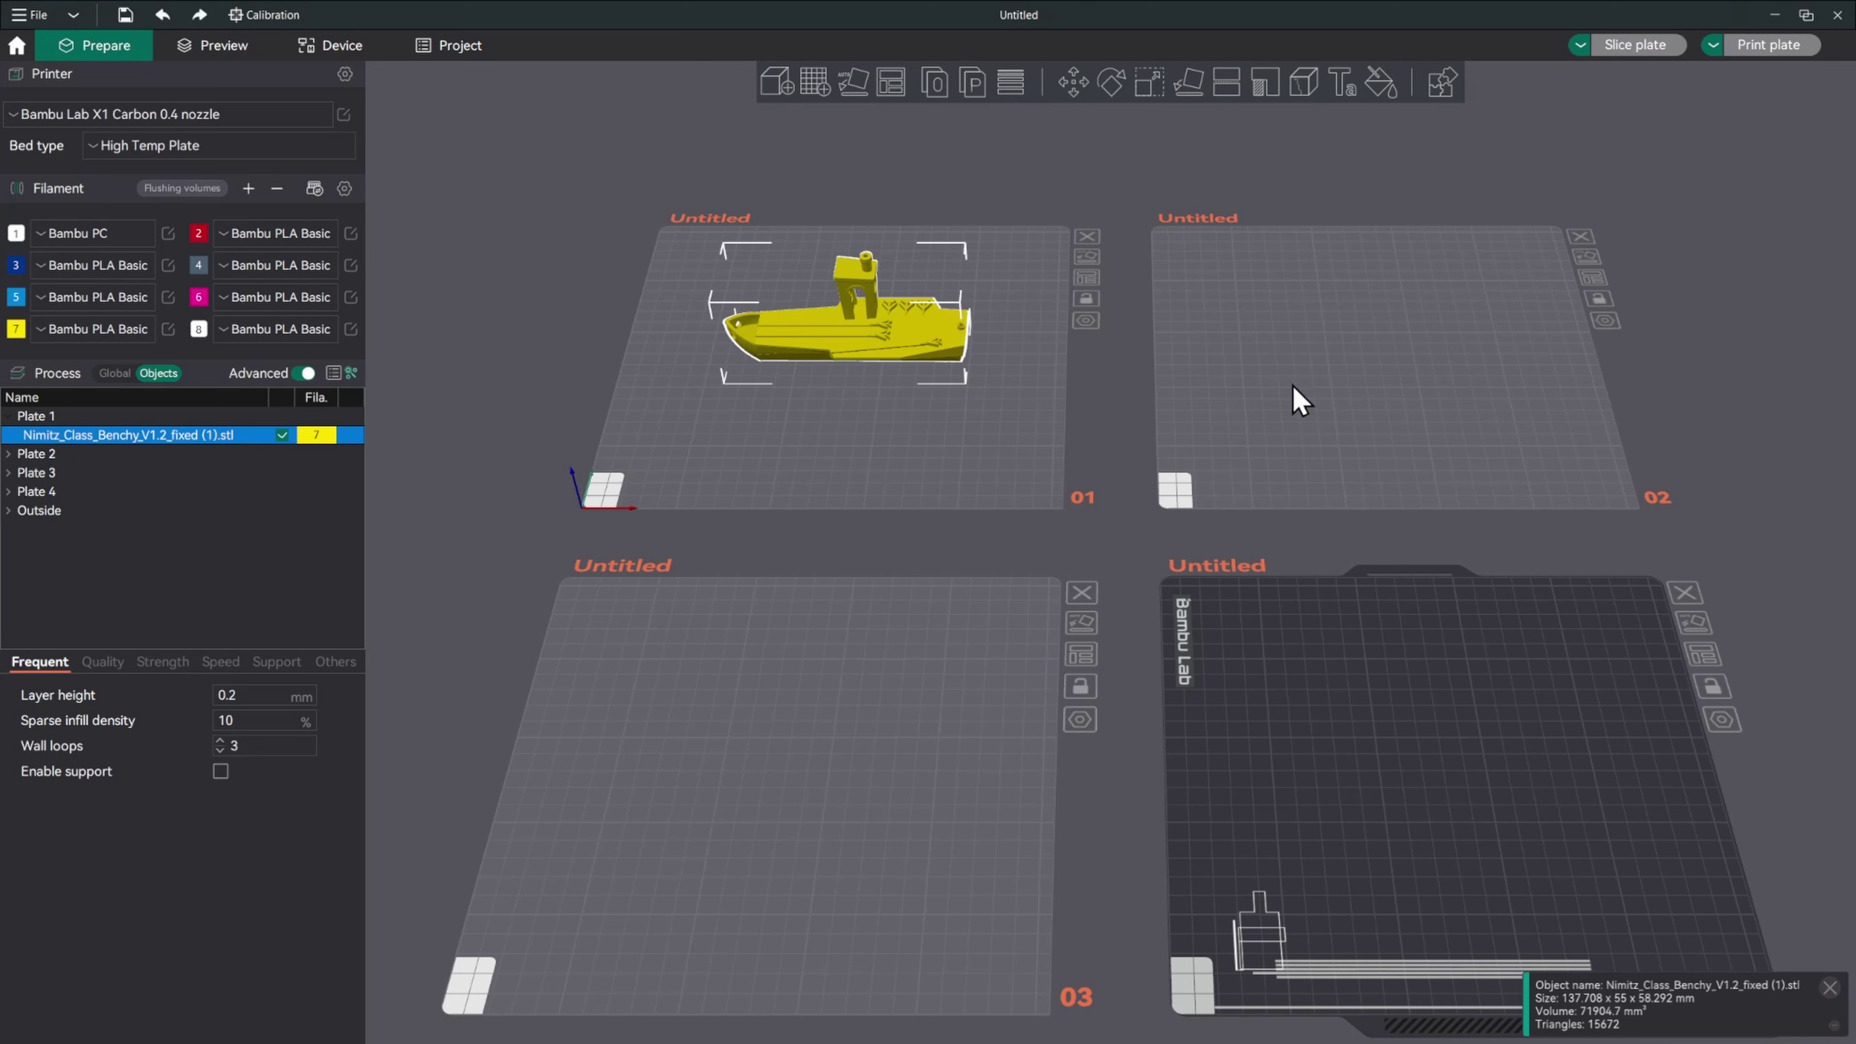
# Activate the empty plates 2 and 3 in turn and return to plate 1 with the Benchy
pyautogui.click(1374, 442)
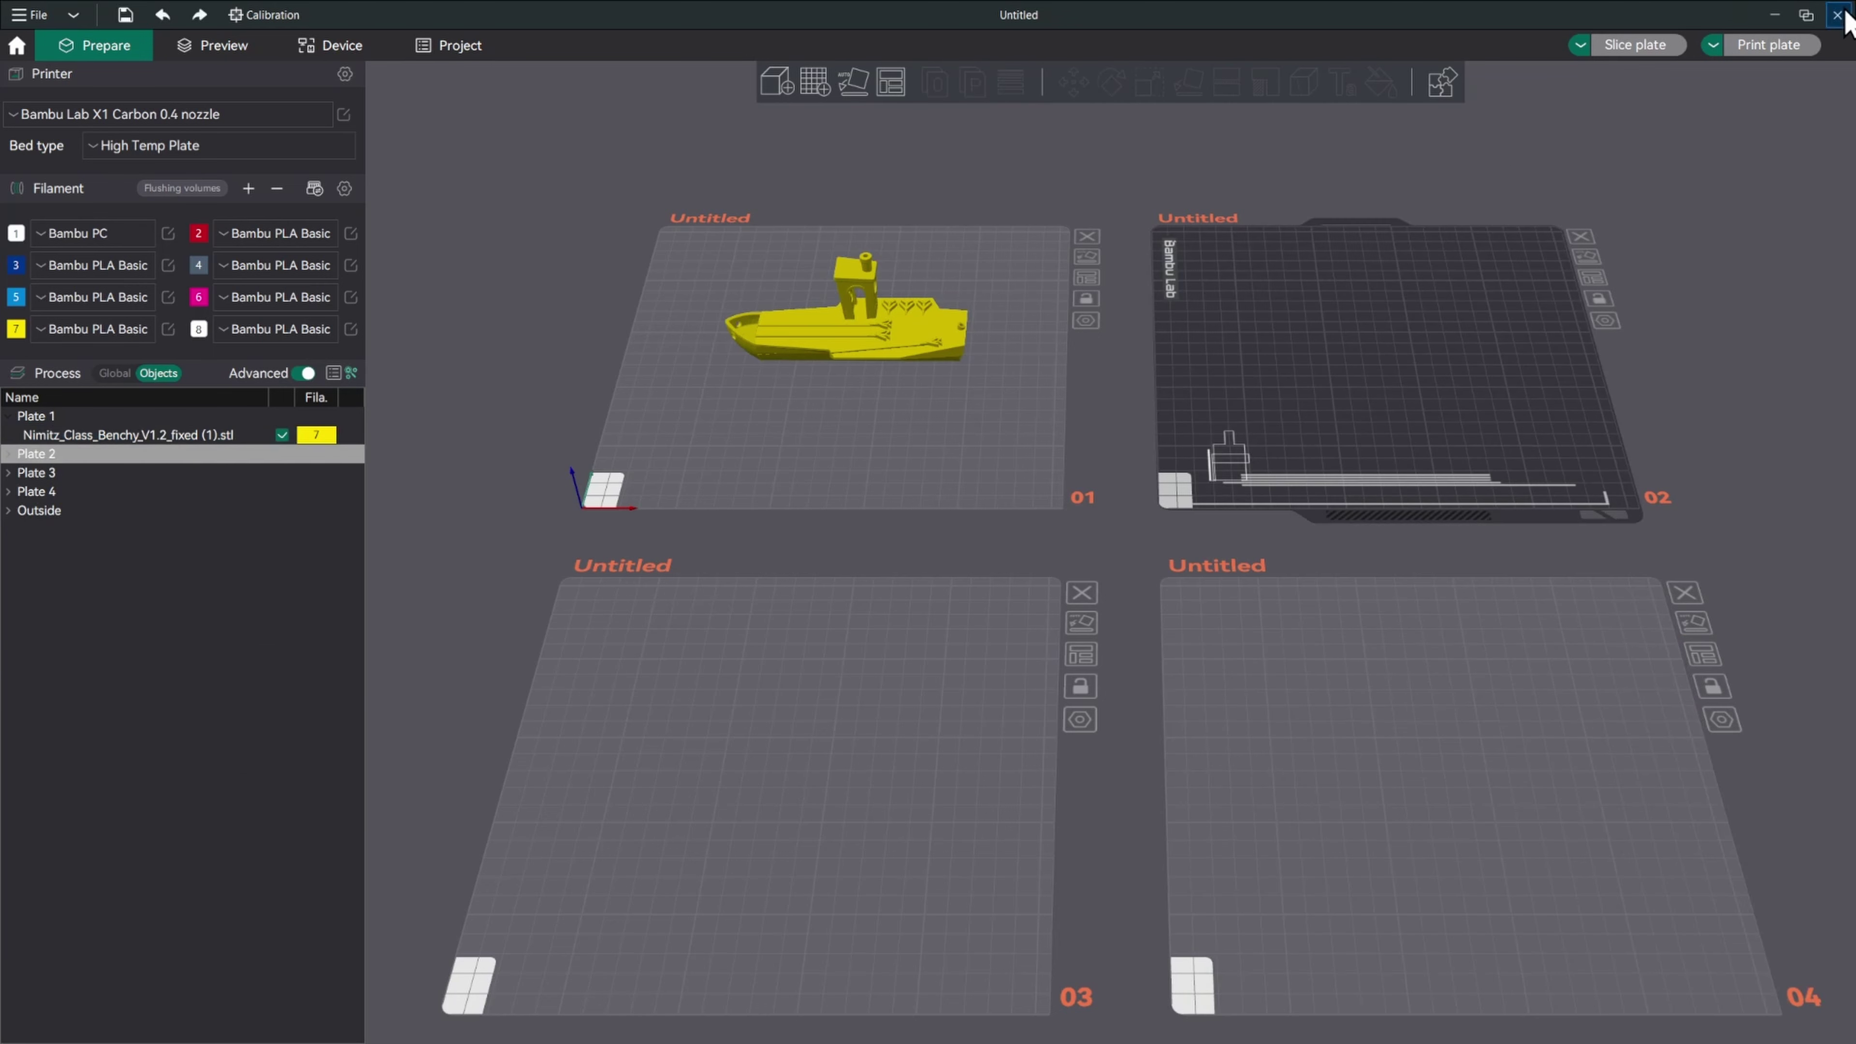
pyautogui.moveTo(972, 840); pyautogui.dragTo(877, 840)
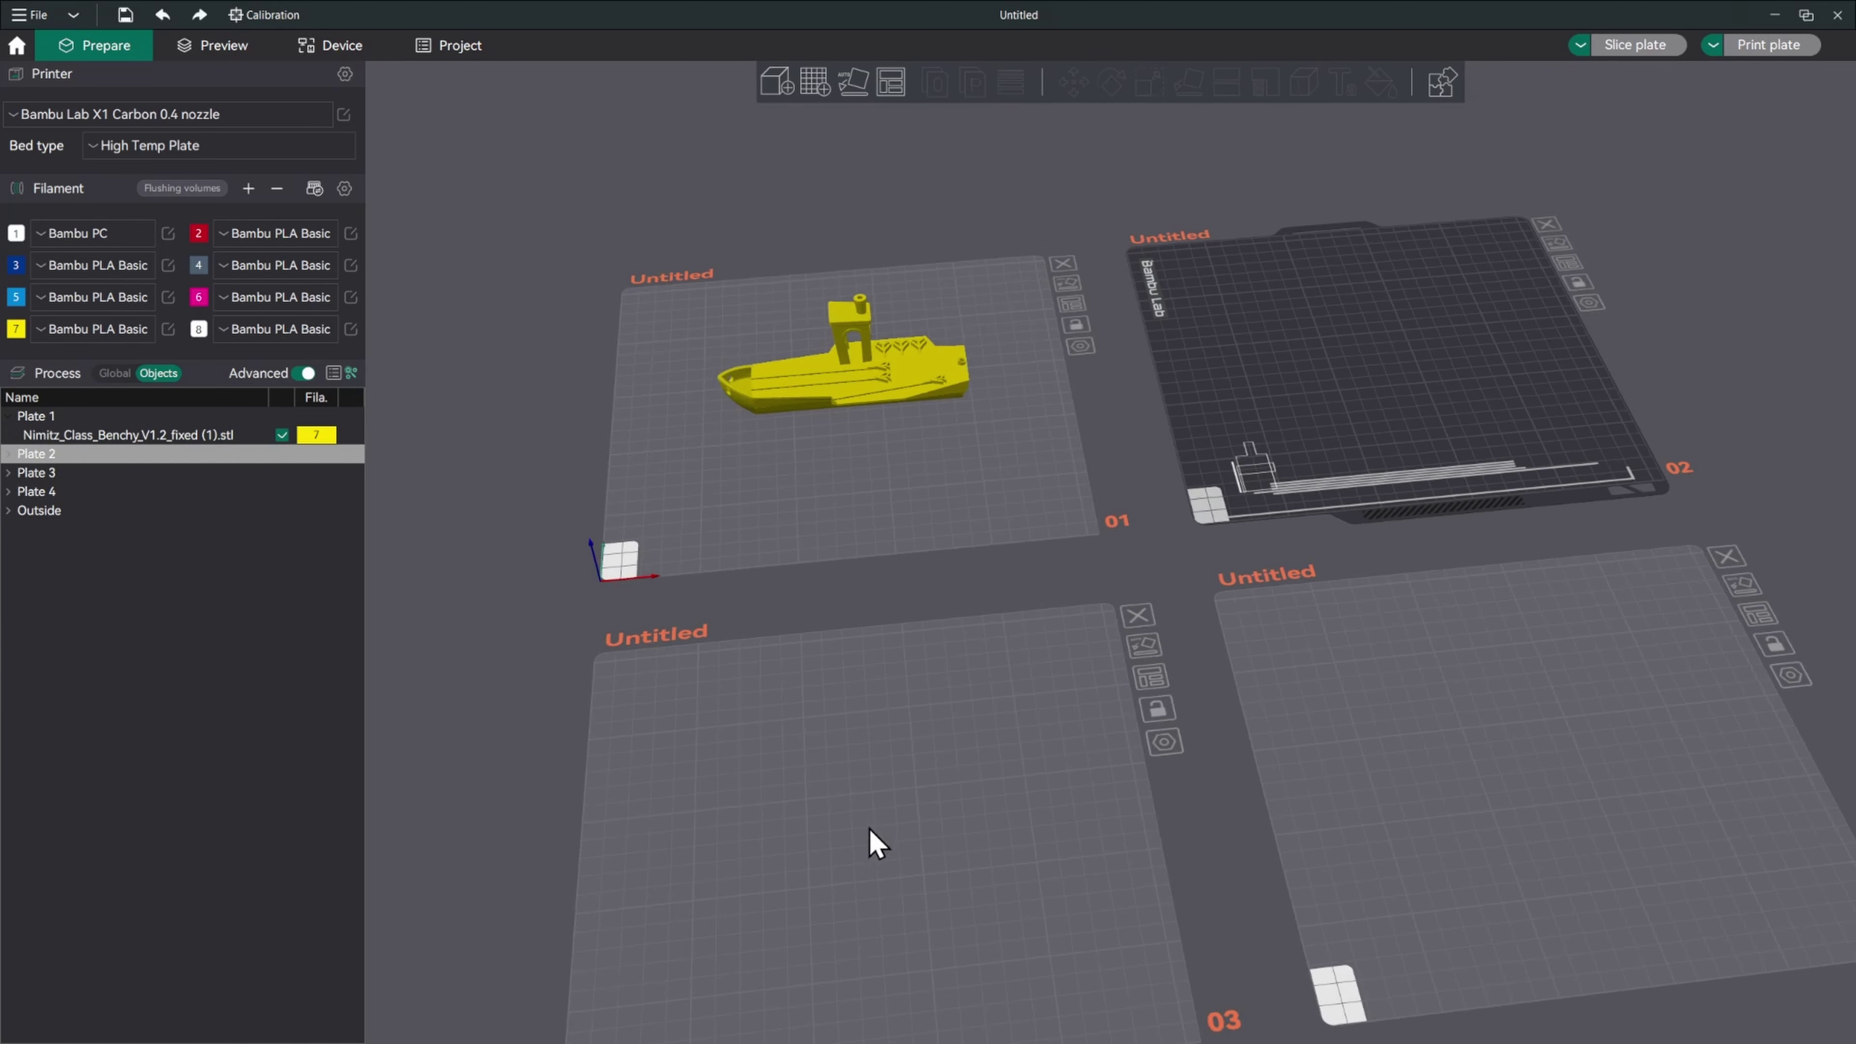
pyautogui.click(999, 824)
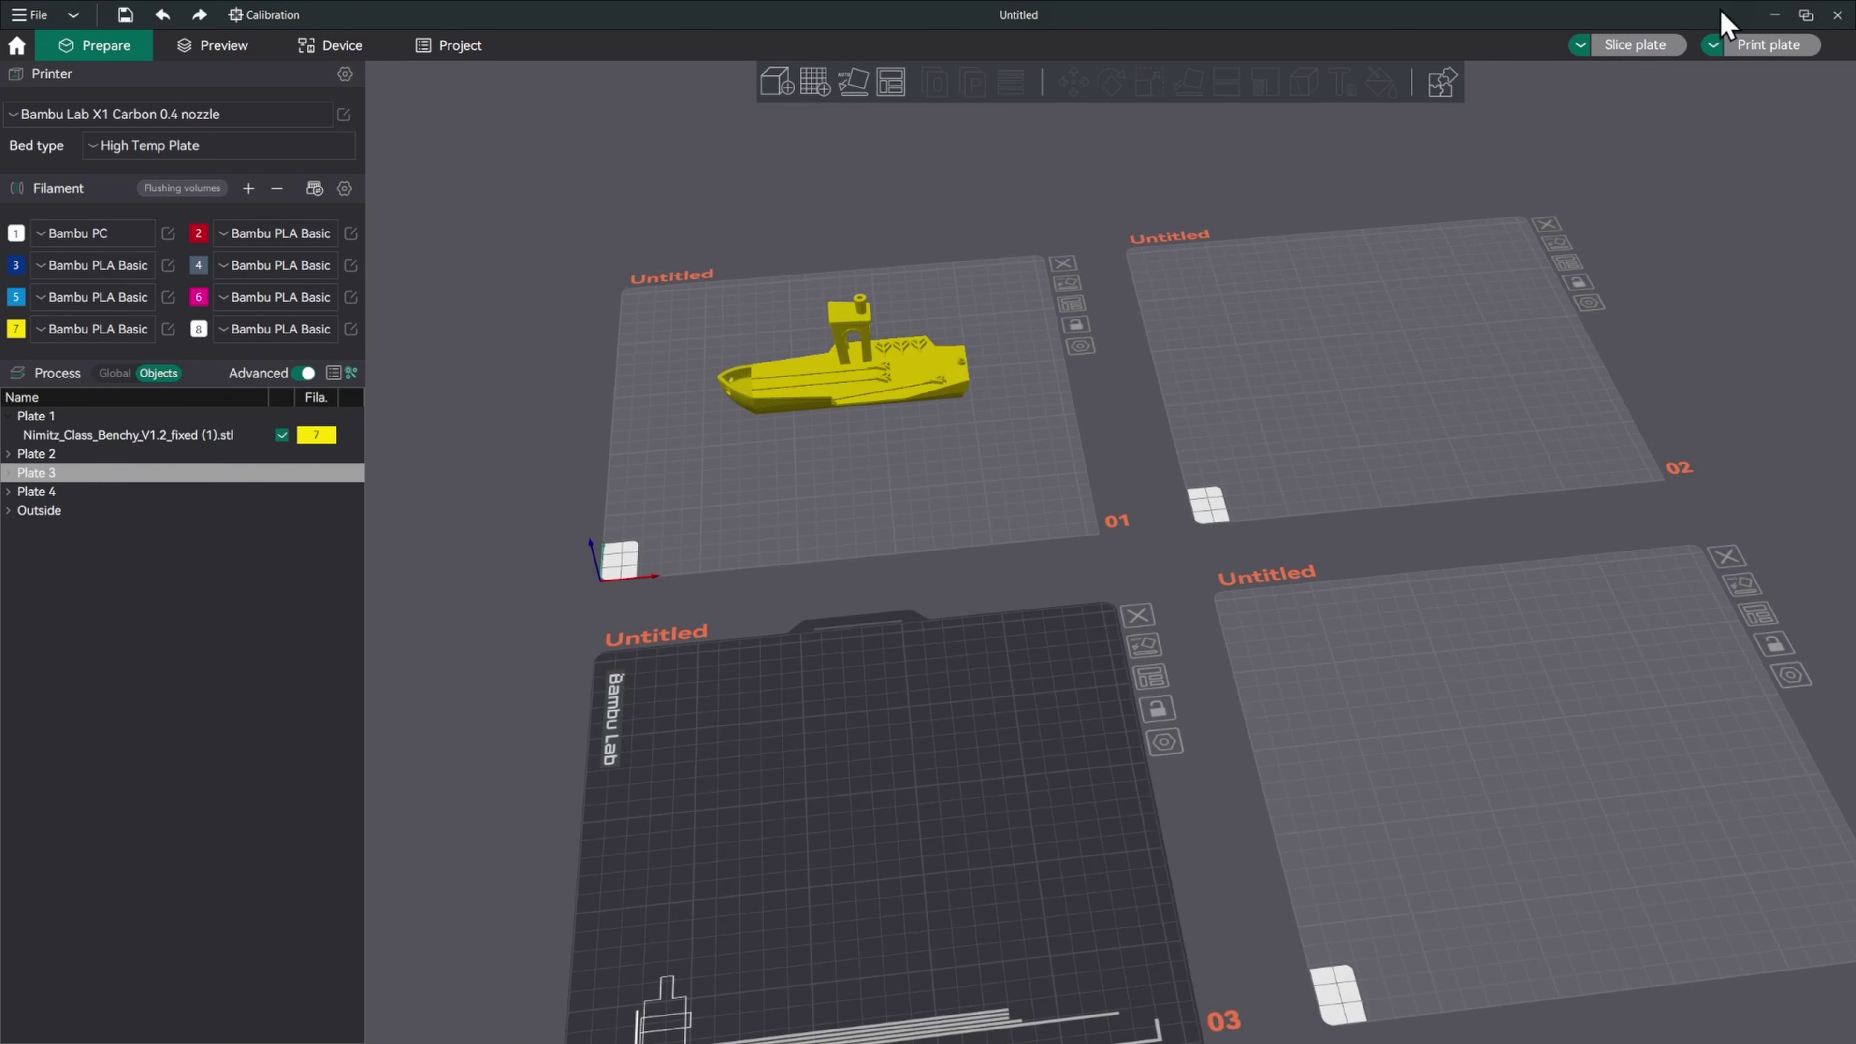
pyautogui.click(901, 444)
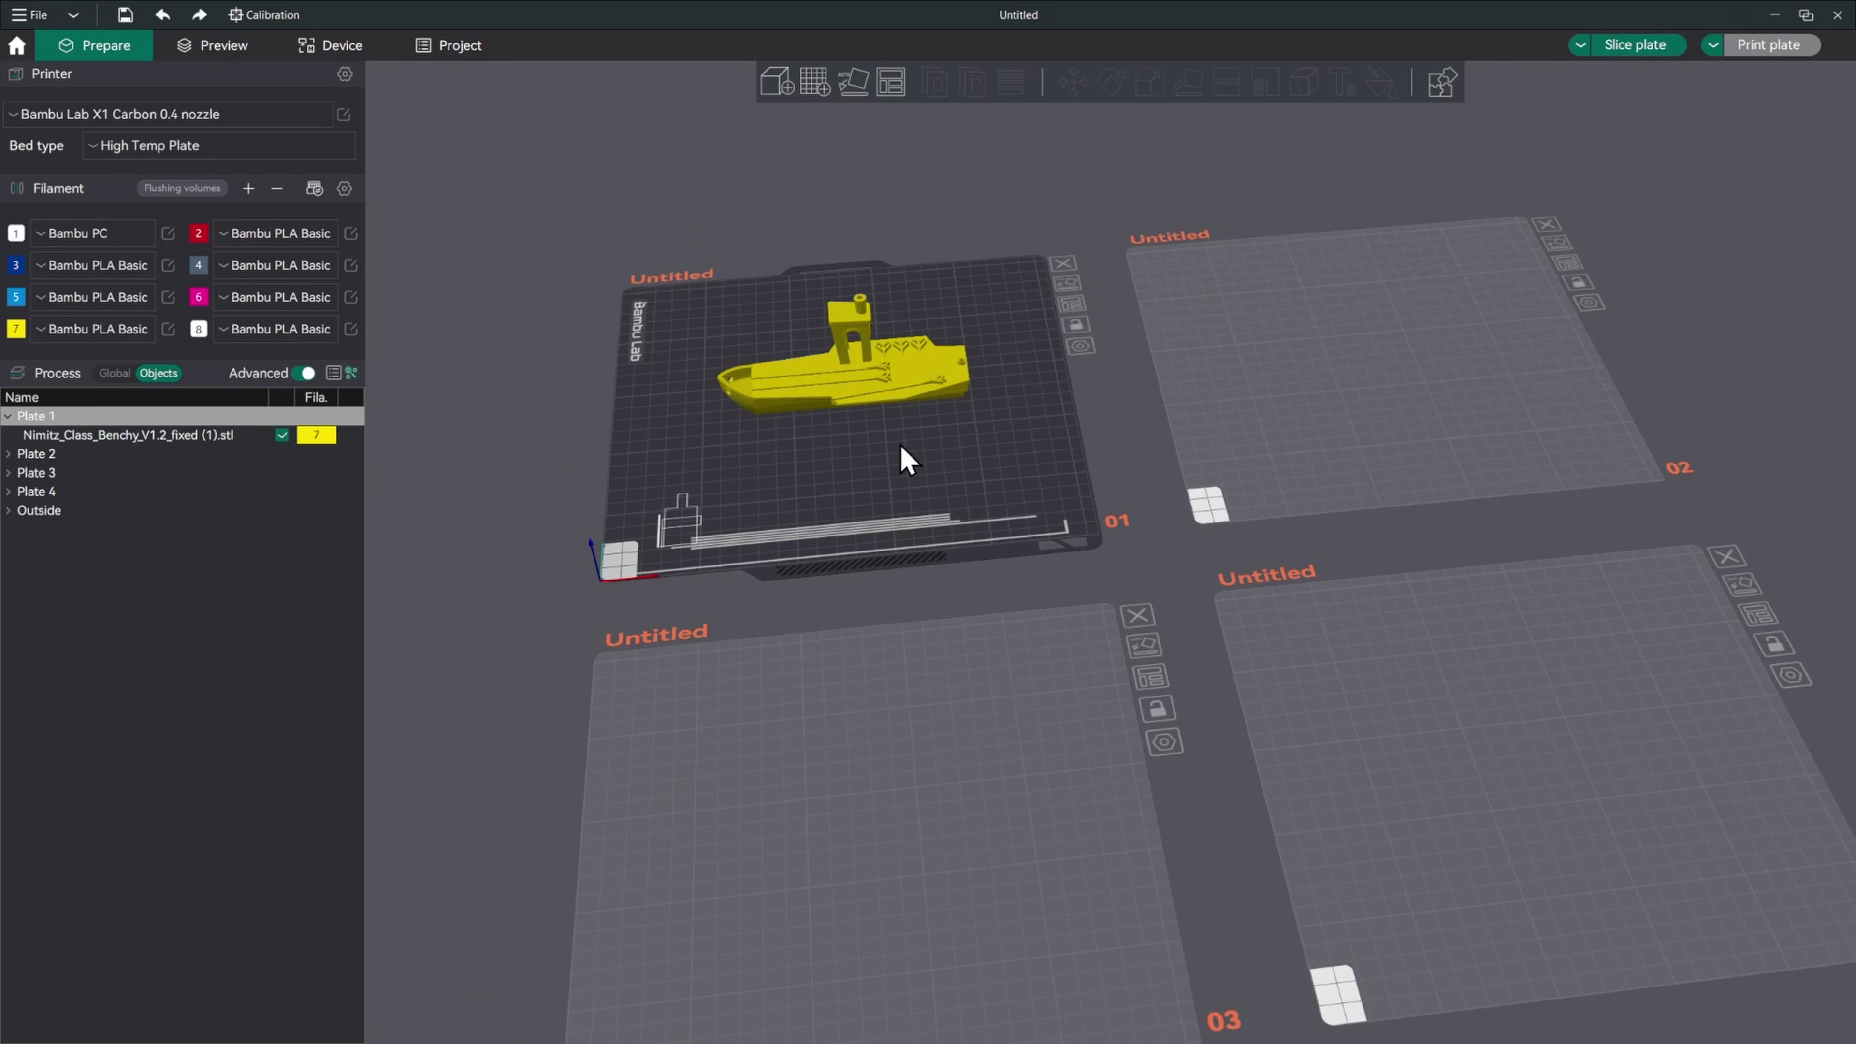
# Delete the three additional empty plates, keeping only plate 1 with the Benchy
pyautogui.click(1546, 216)
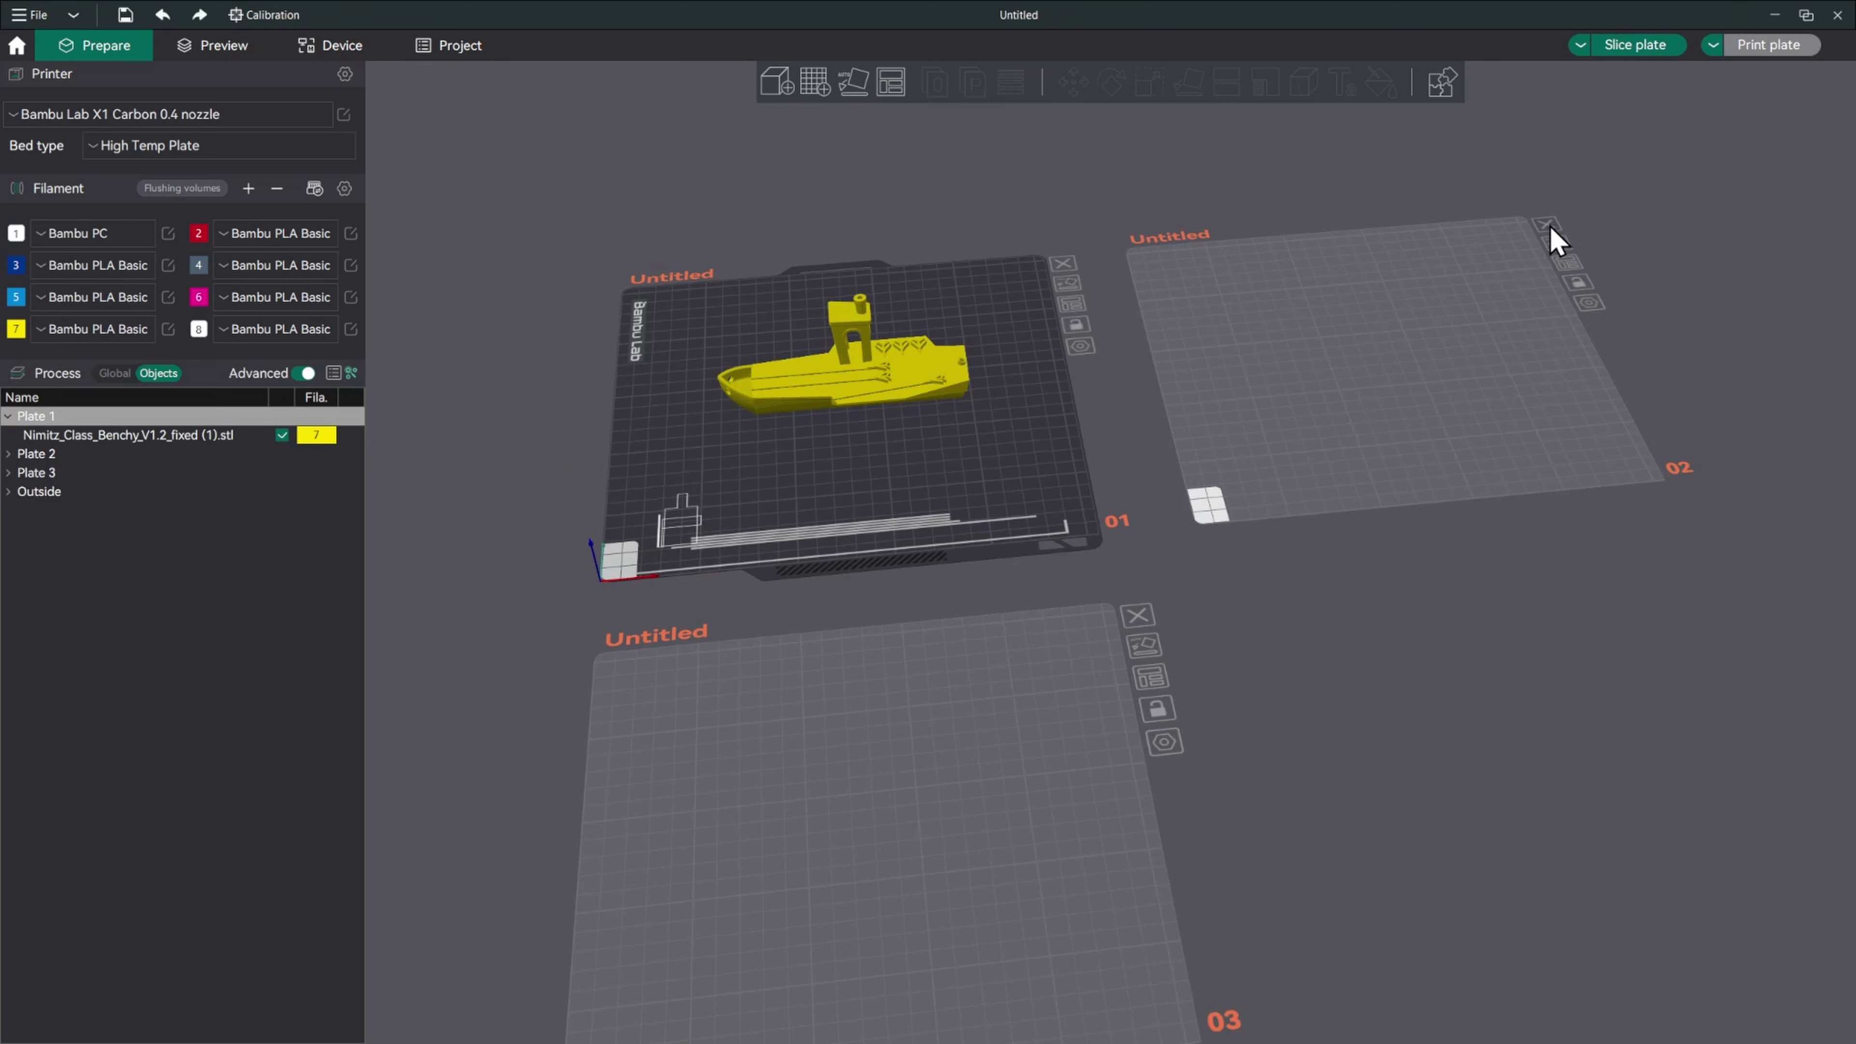
pyautogui.click(1549, 223)
pyautogui.click(1549, 223)
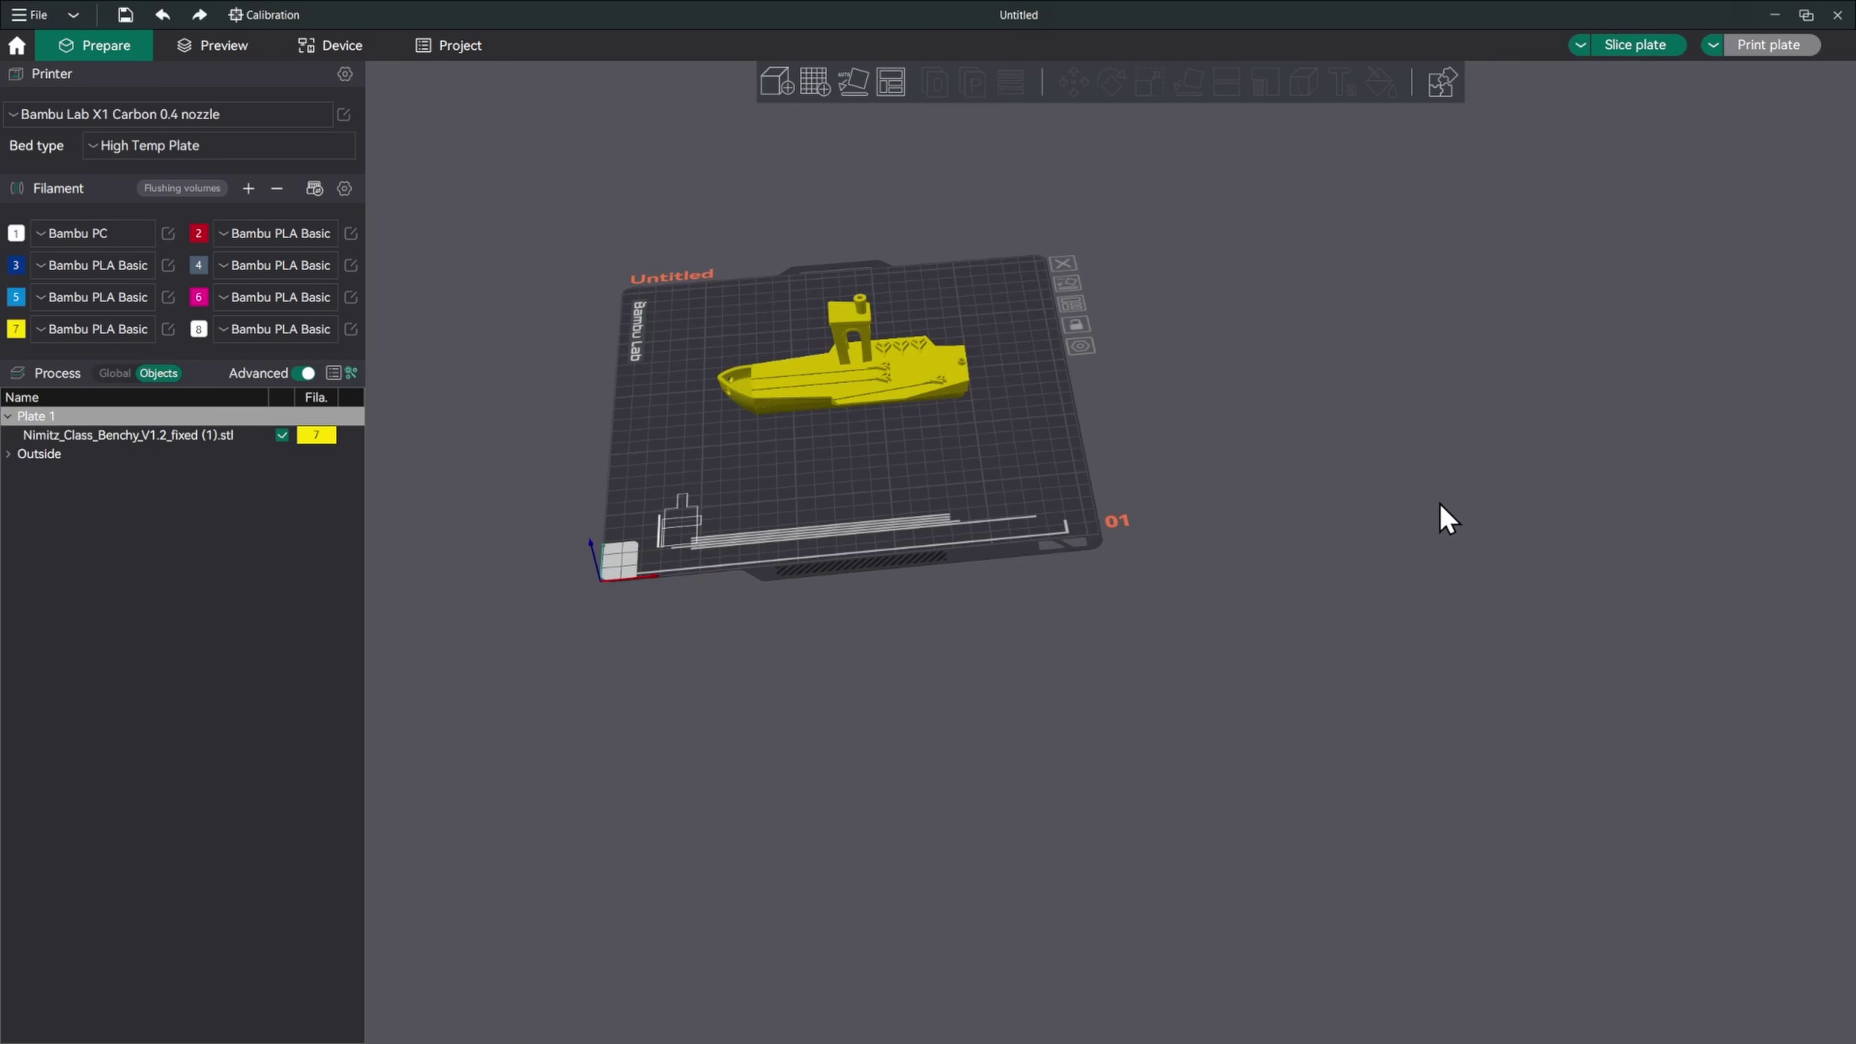
# Move the Benchy past plate 1's back right corner and auto-arrange the plate to bring it back to the middle
pyautogui.moveTo(1168, 477); pyautogui.dragTo(927, 472)
pyautogui.click(917, 398)
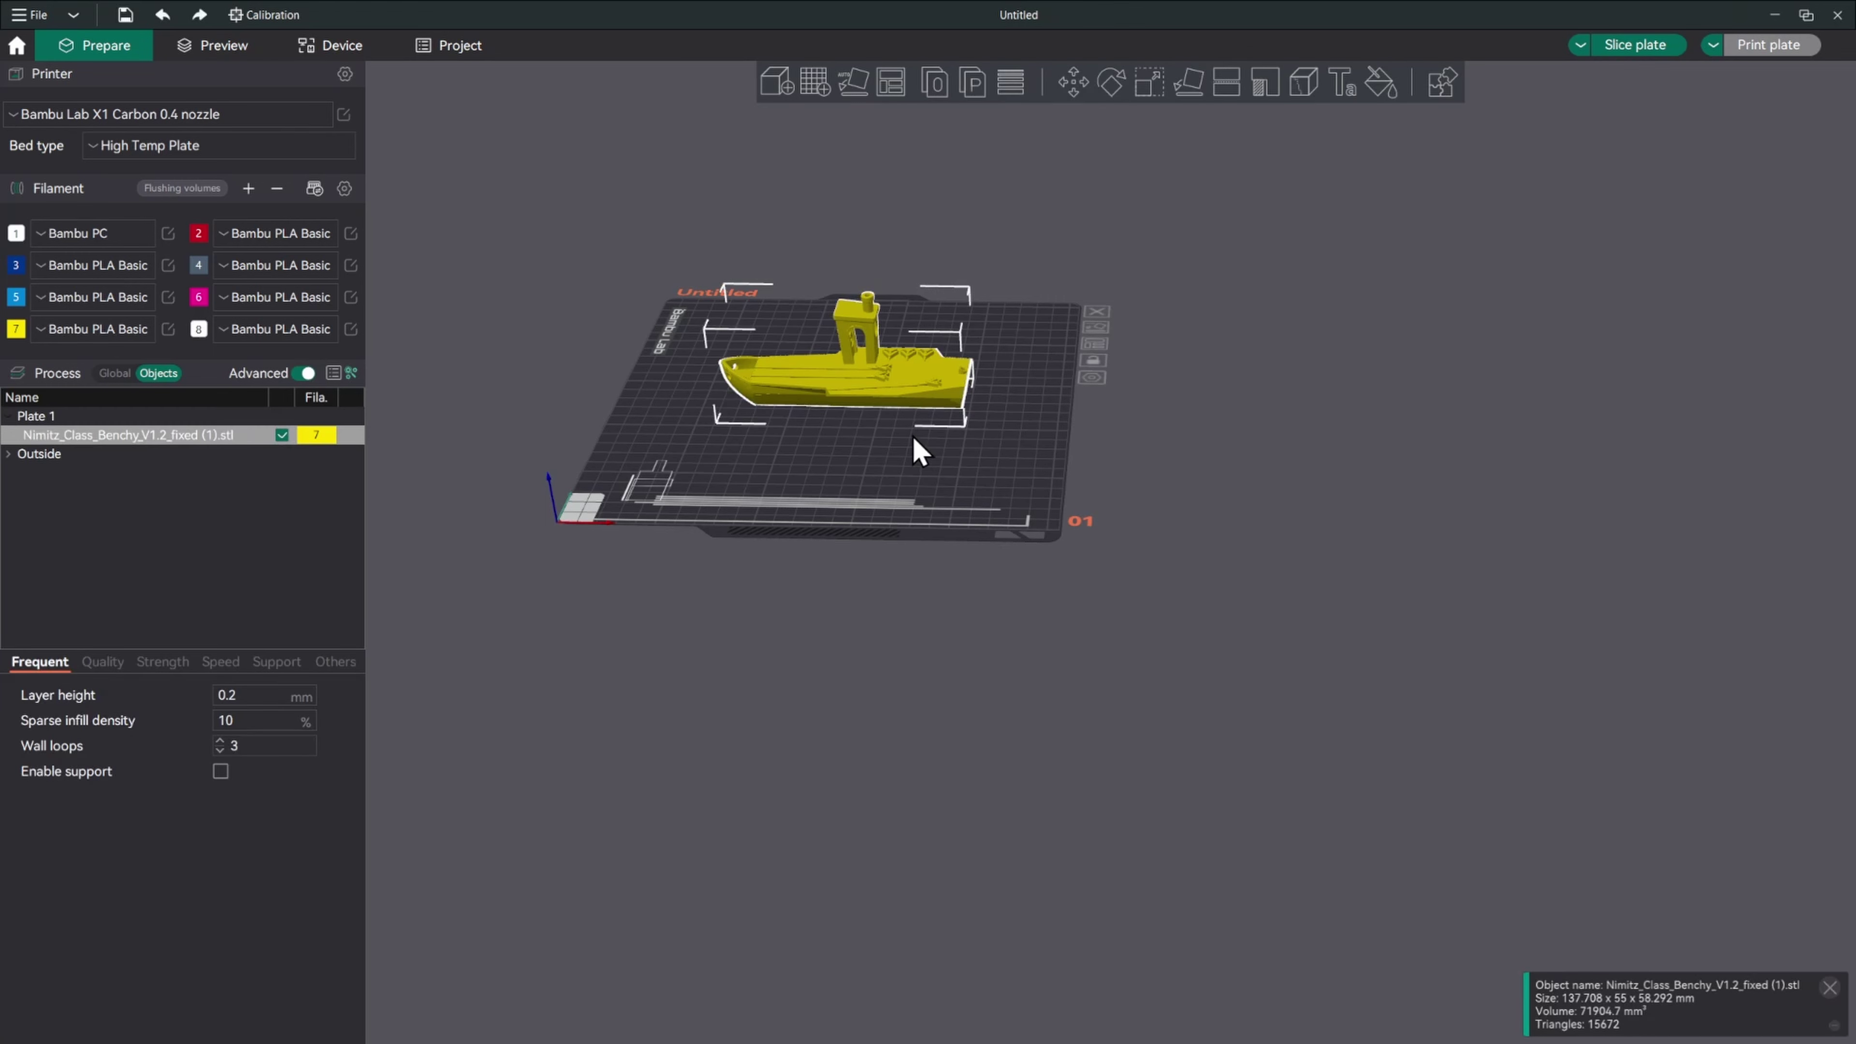
pyautogui.click(912, 439)
pyautogui.click(918, 392)
pyautogui.scroll(1, 749, 373)
pyautogui.scroll(2, 749, 373)
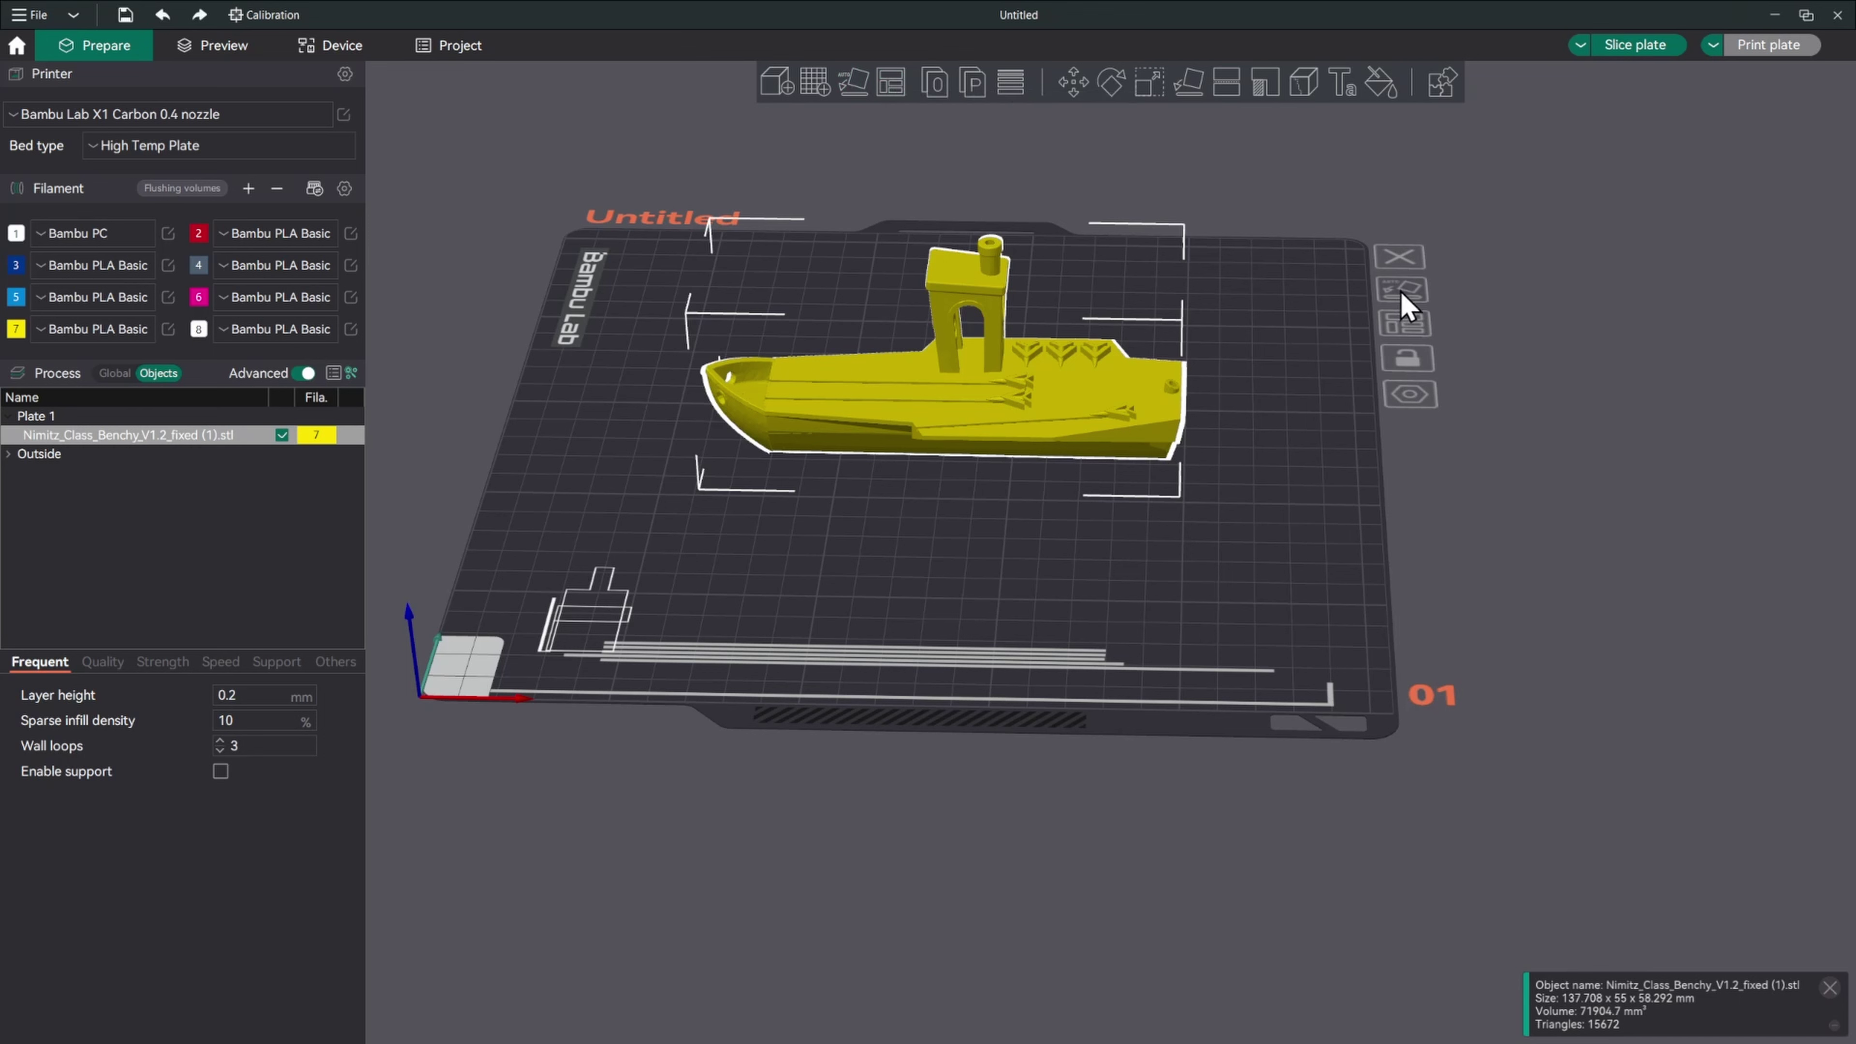
pyautogui.click(1410, 326)
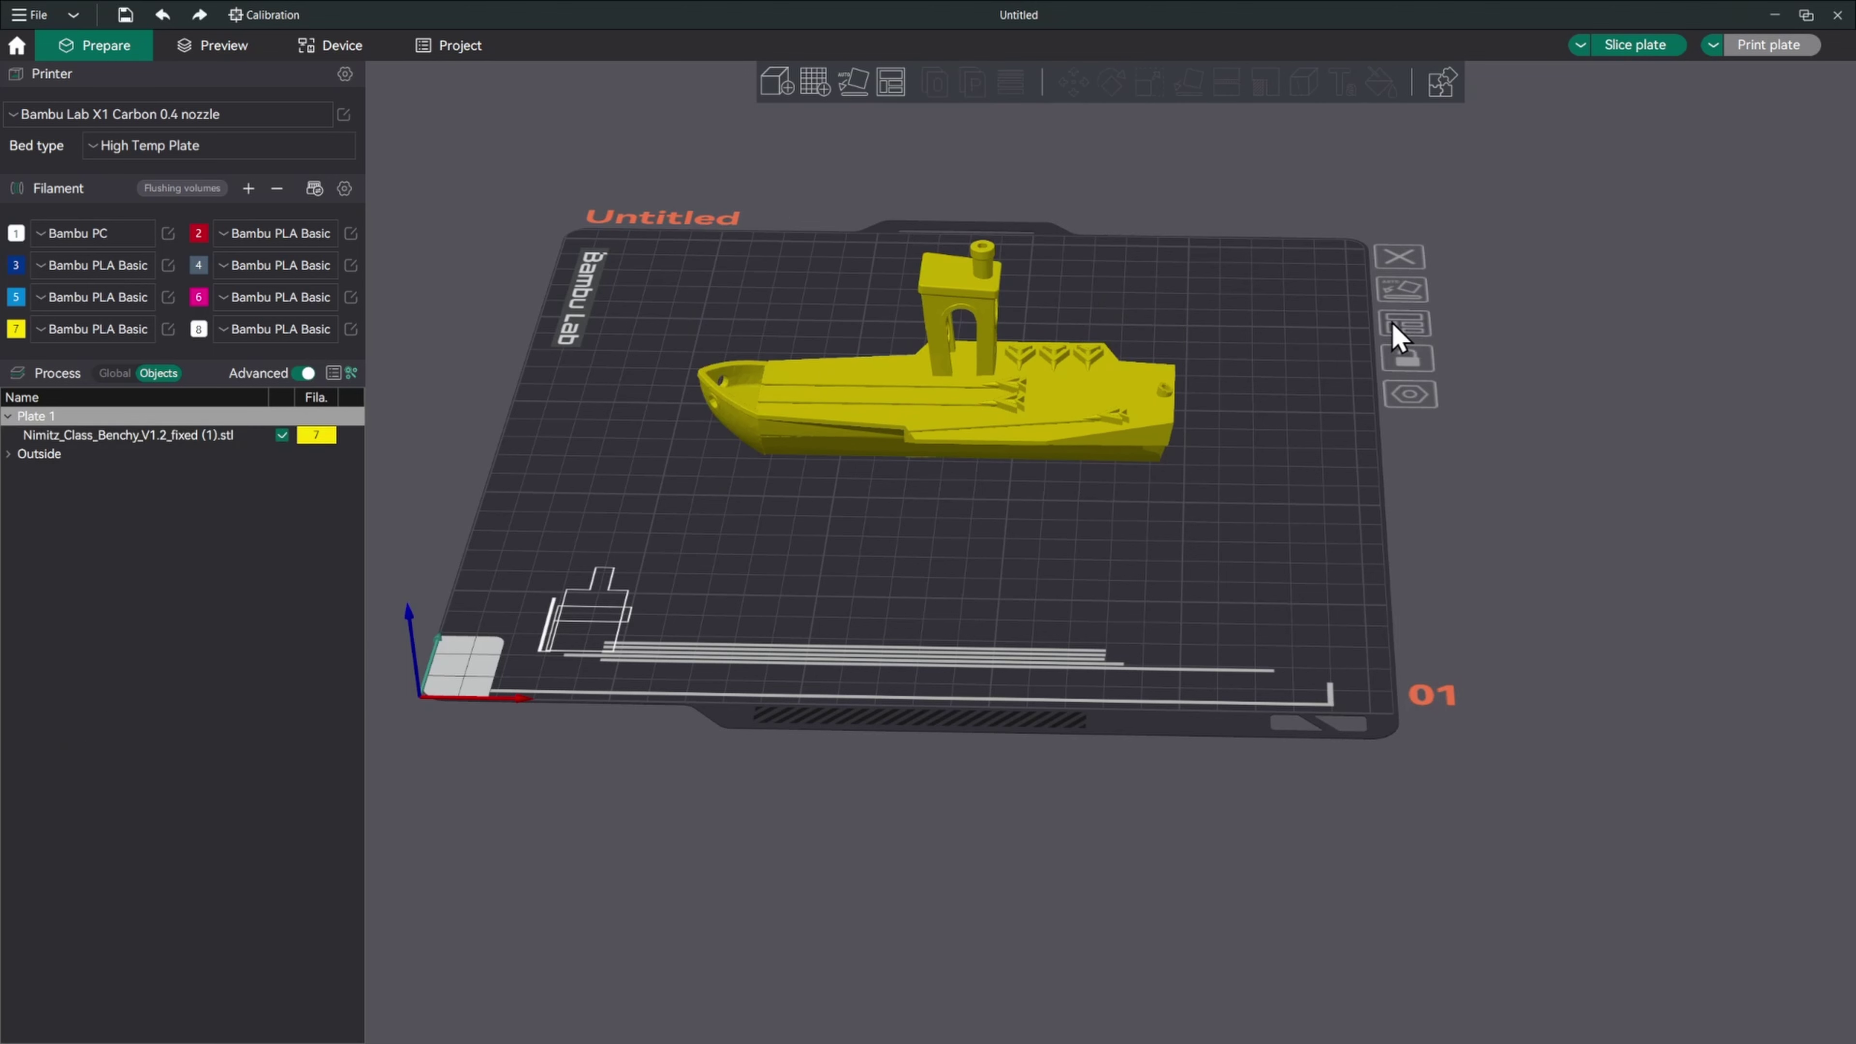
pyautogui.moveTo(1073, 415); pyautogui.dragTo(1289, 310)
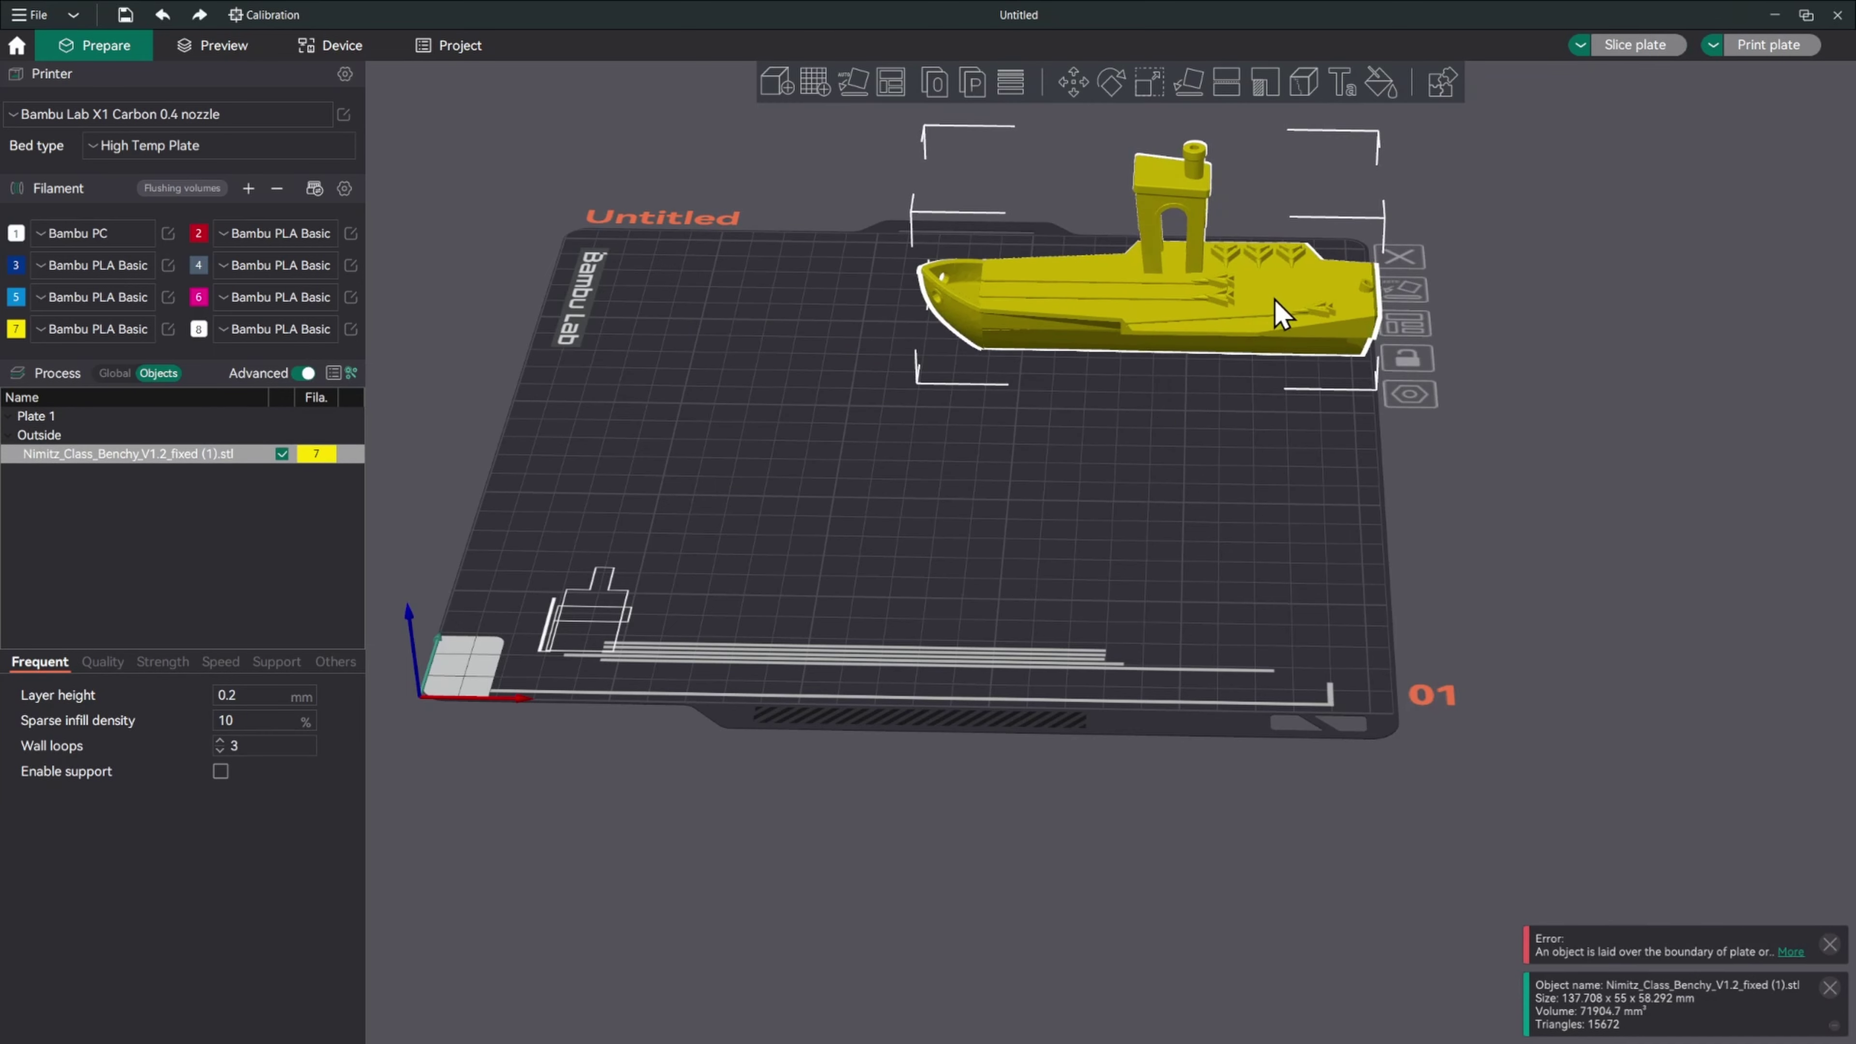
pyautogui.click(1402, 324)
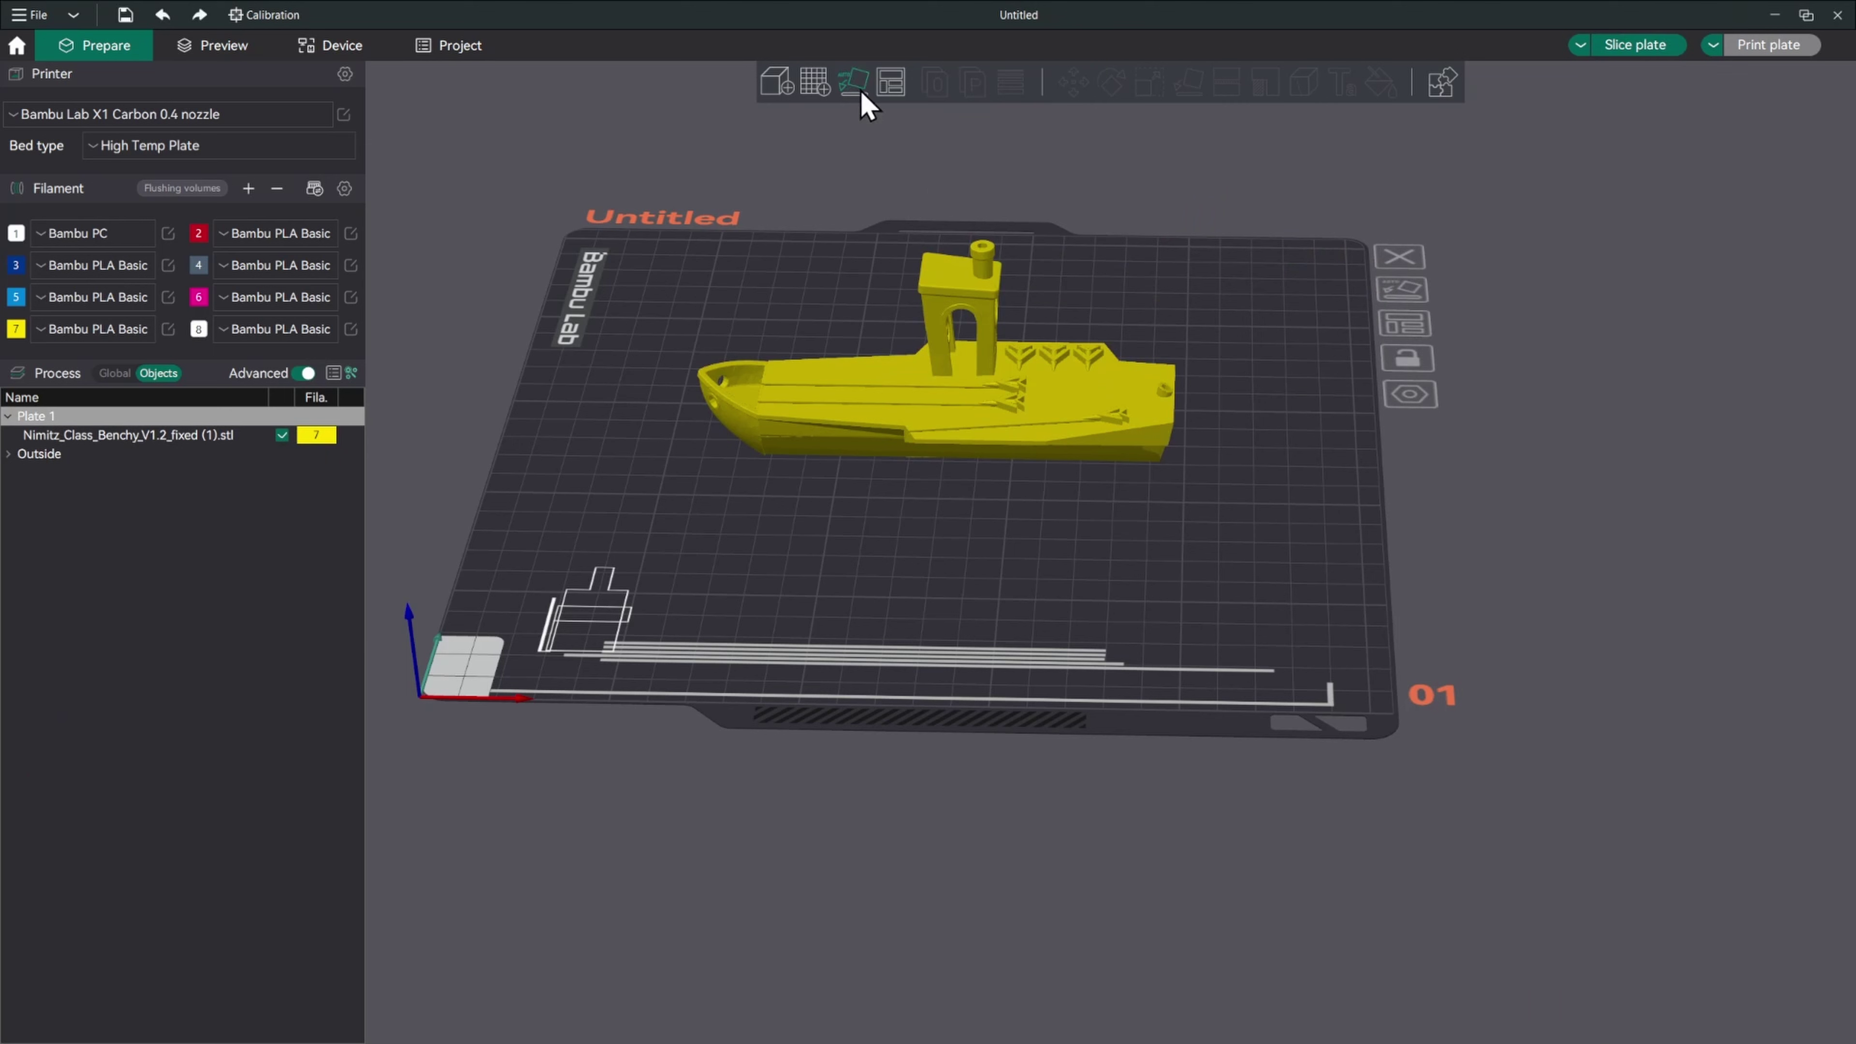
# Move the Benchy toward the plate's back right corner and arrange all objects, allowing multiple materials and avoiding the extrusion calibration region
pyautogui.moveTo(938, 409); pyautogui.dragTo(1161, 305)
pyautogui.rightClick(891, 86)
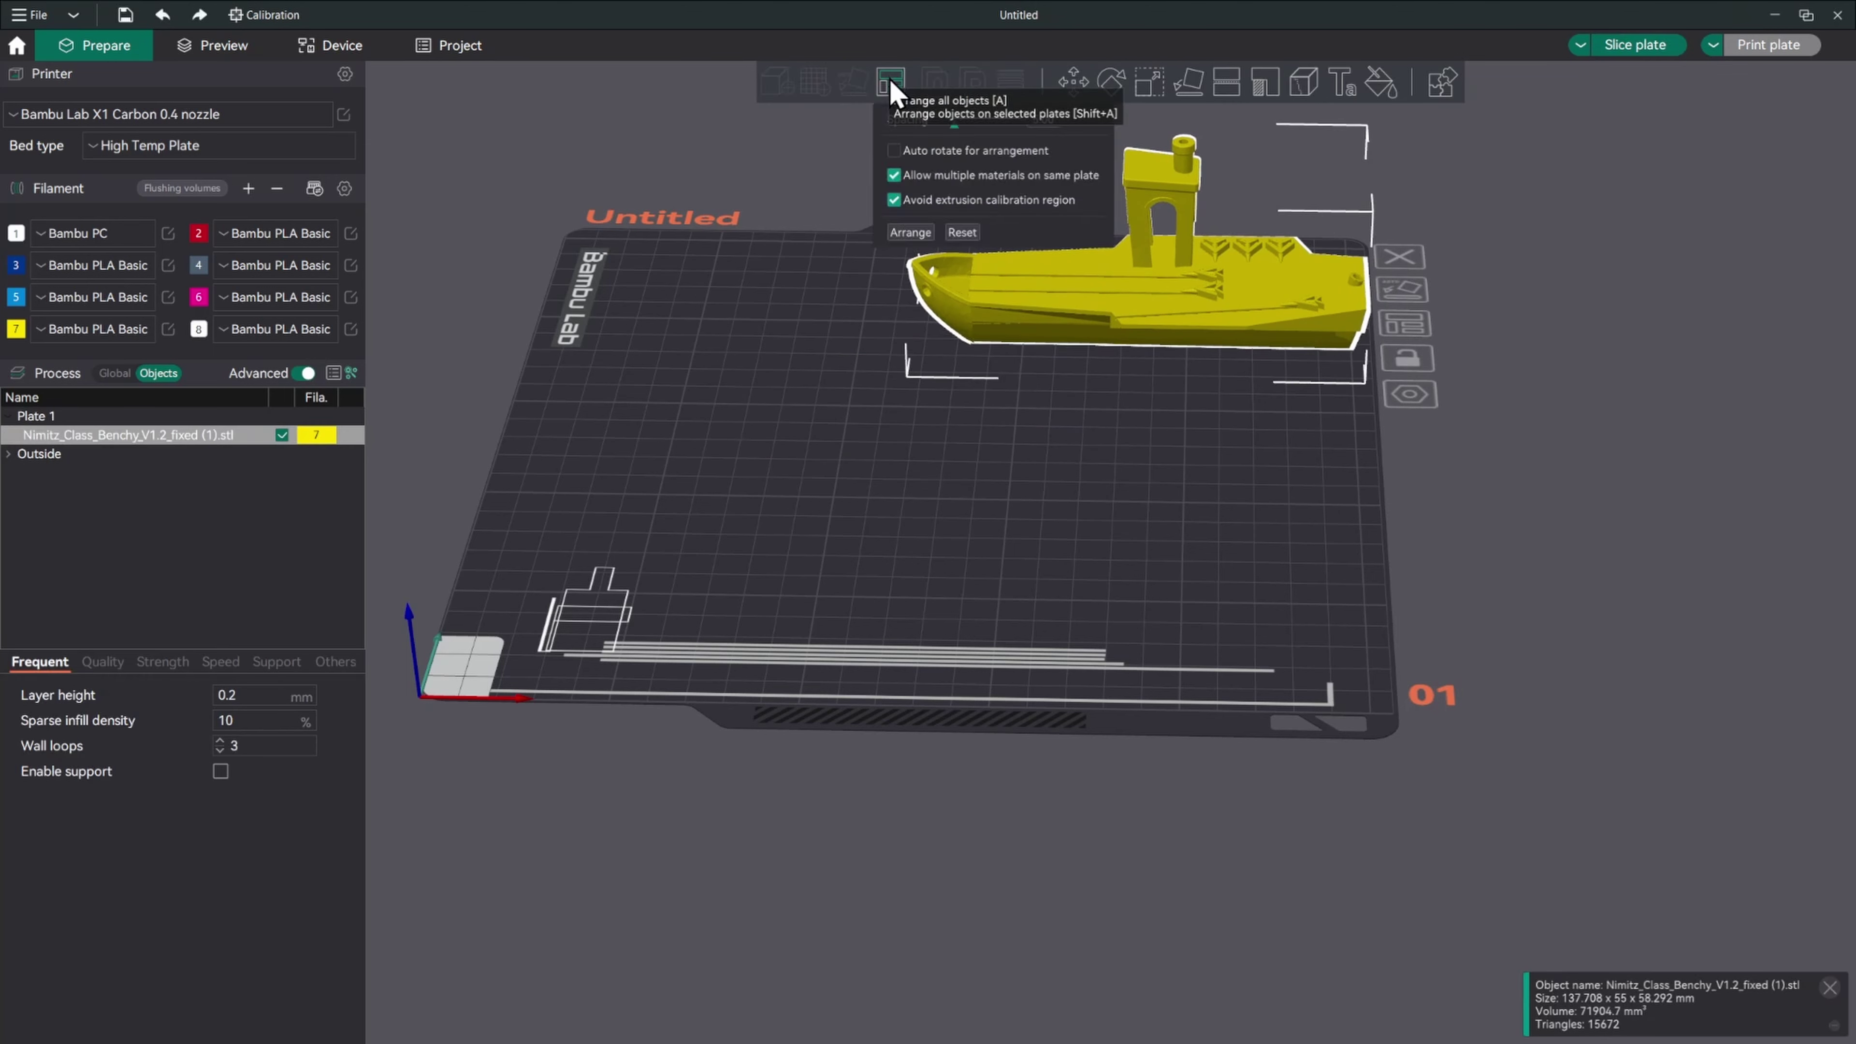
pyautogui.click(909, 233)
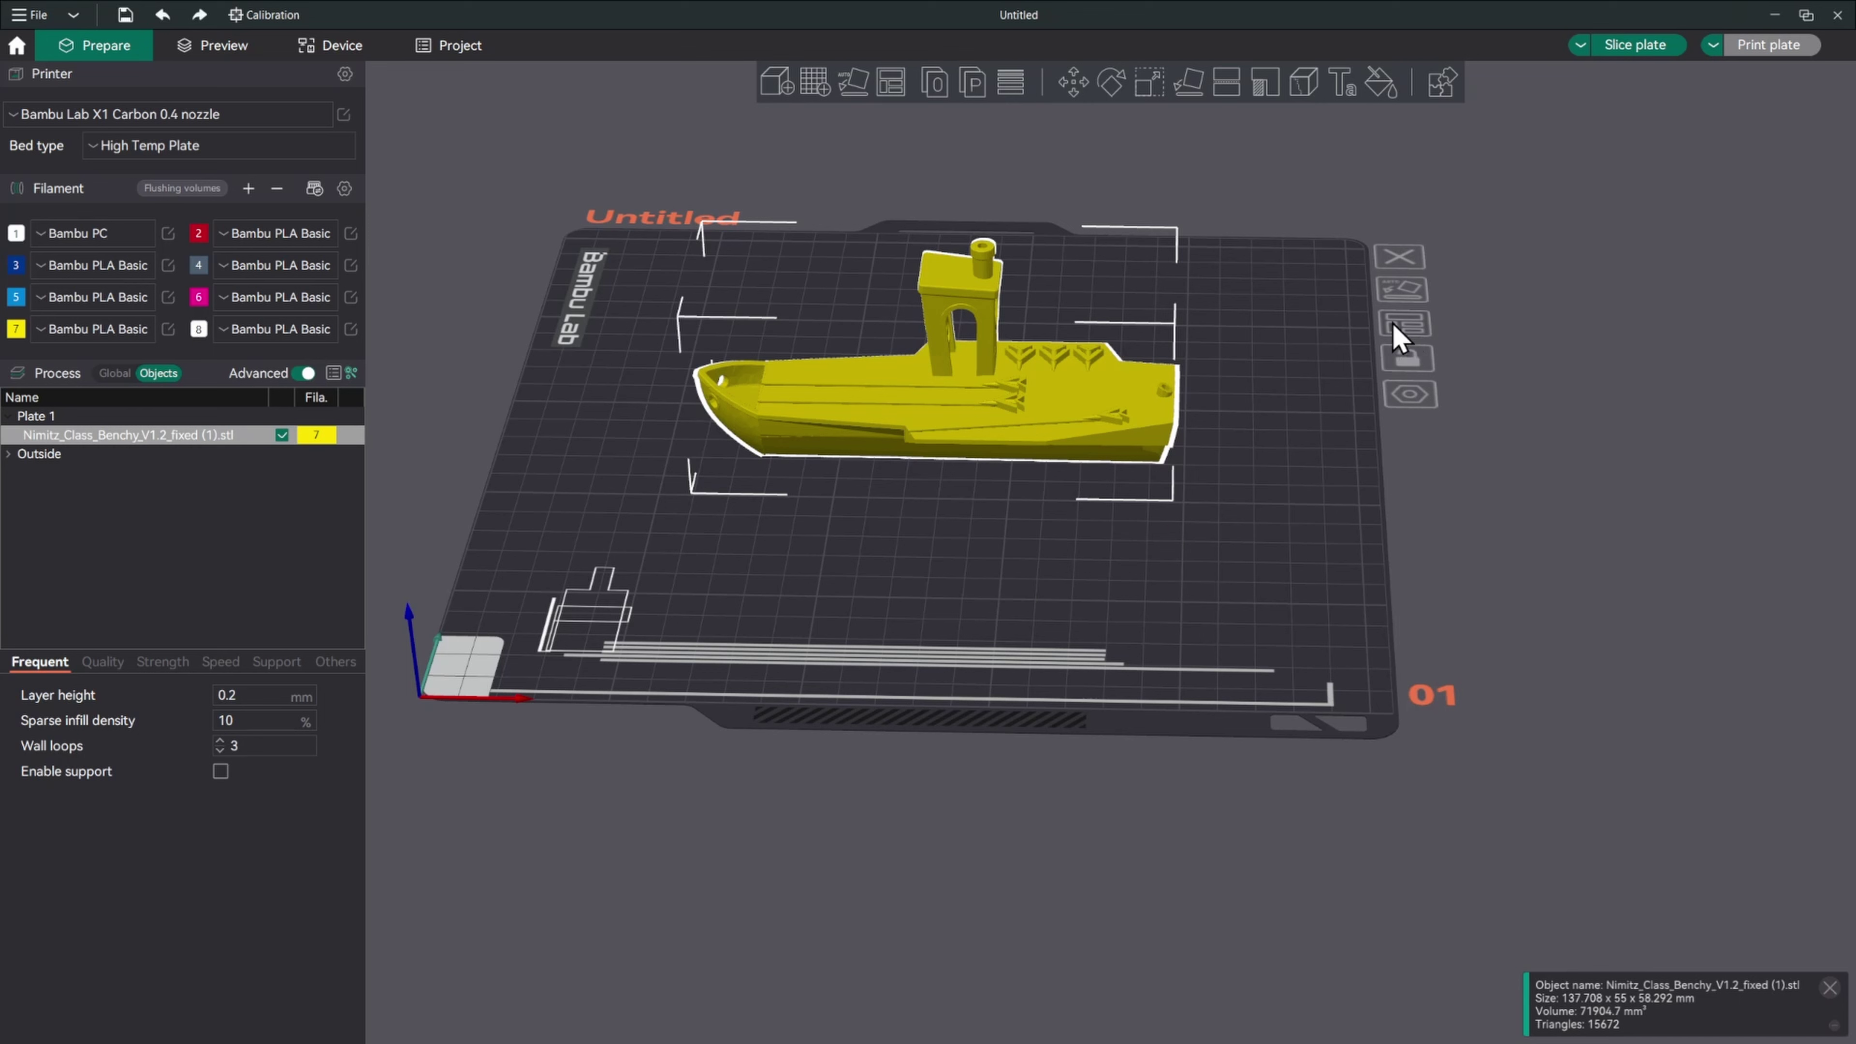
# Try splitting the Benchy into separate objects and into parts, undoing each split
pyautogui.click(942, 86)
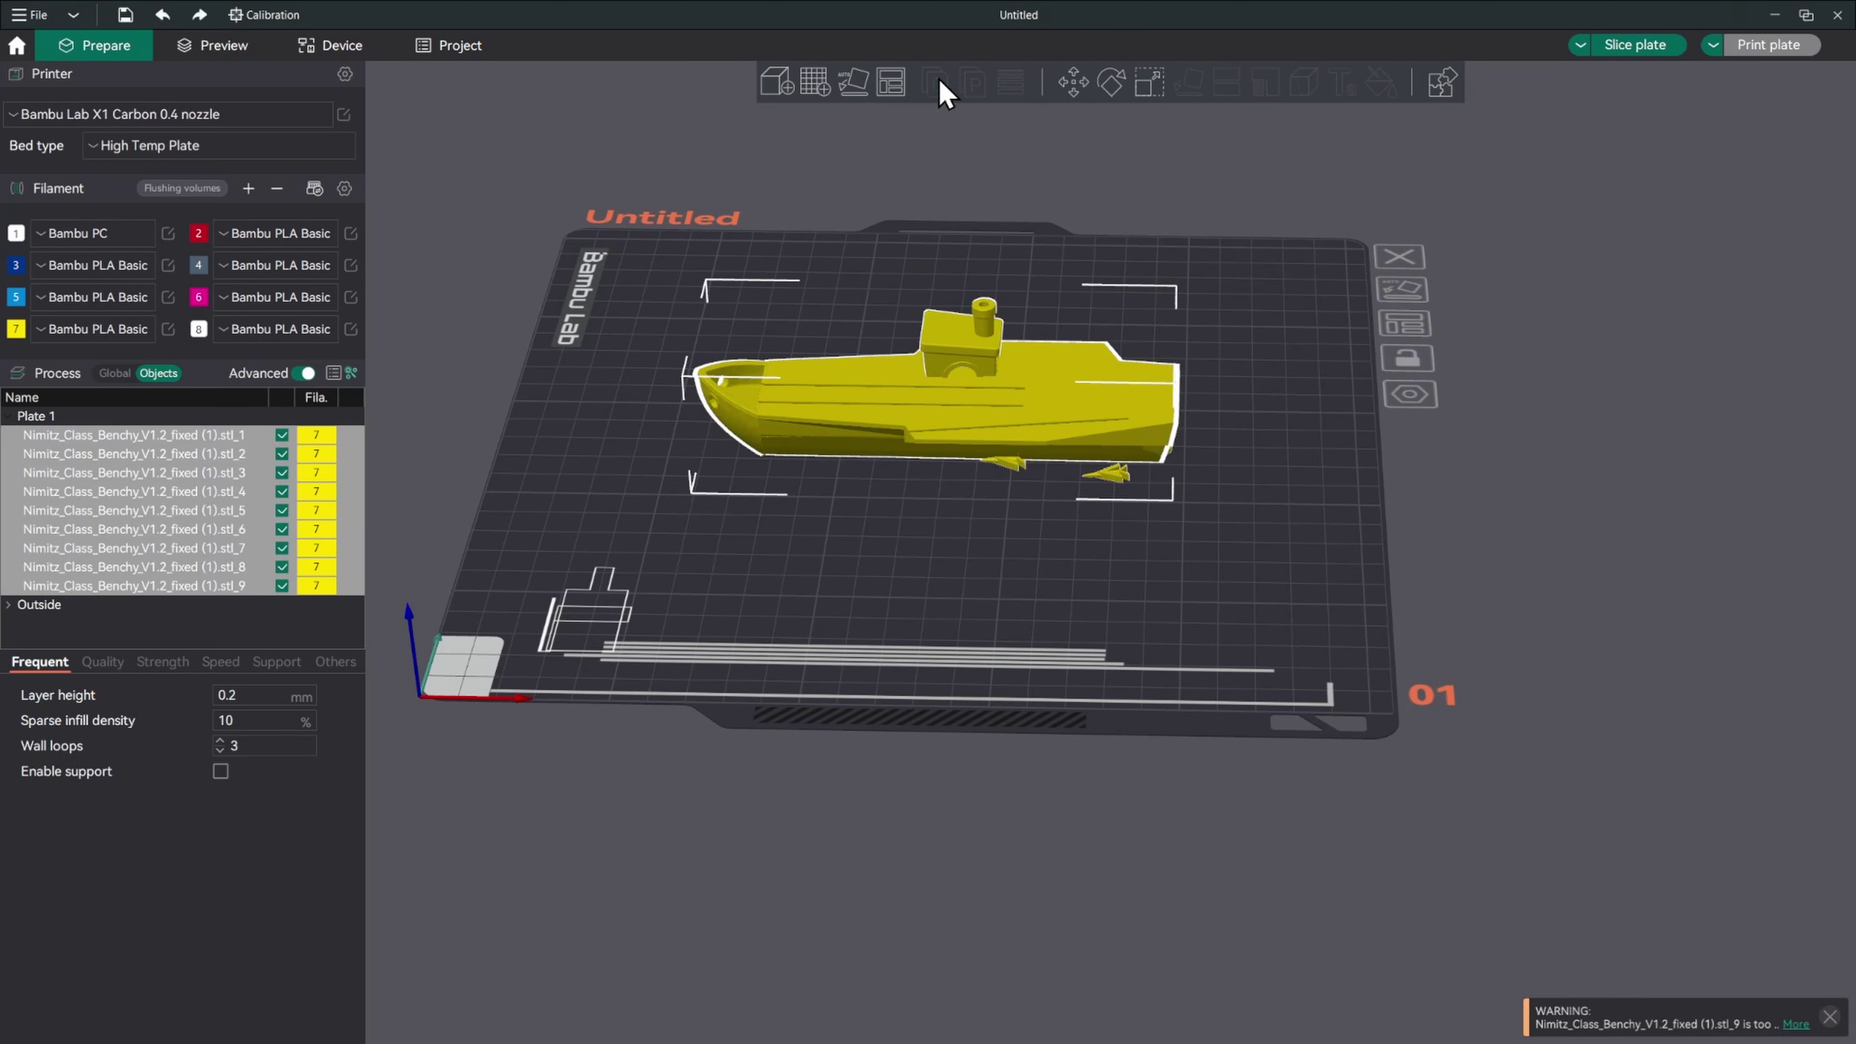
pyautogui.hotkey('ctrl', 'z')
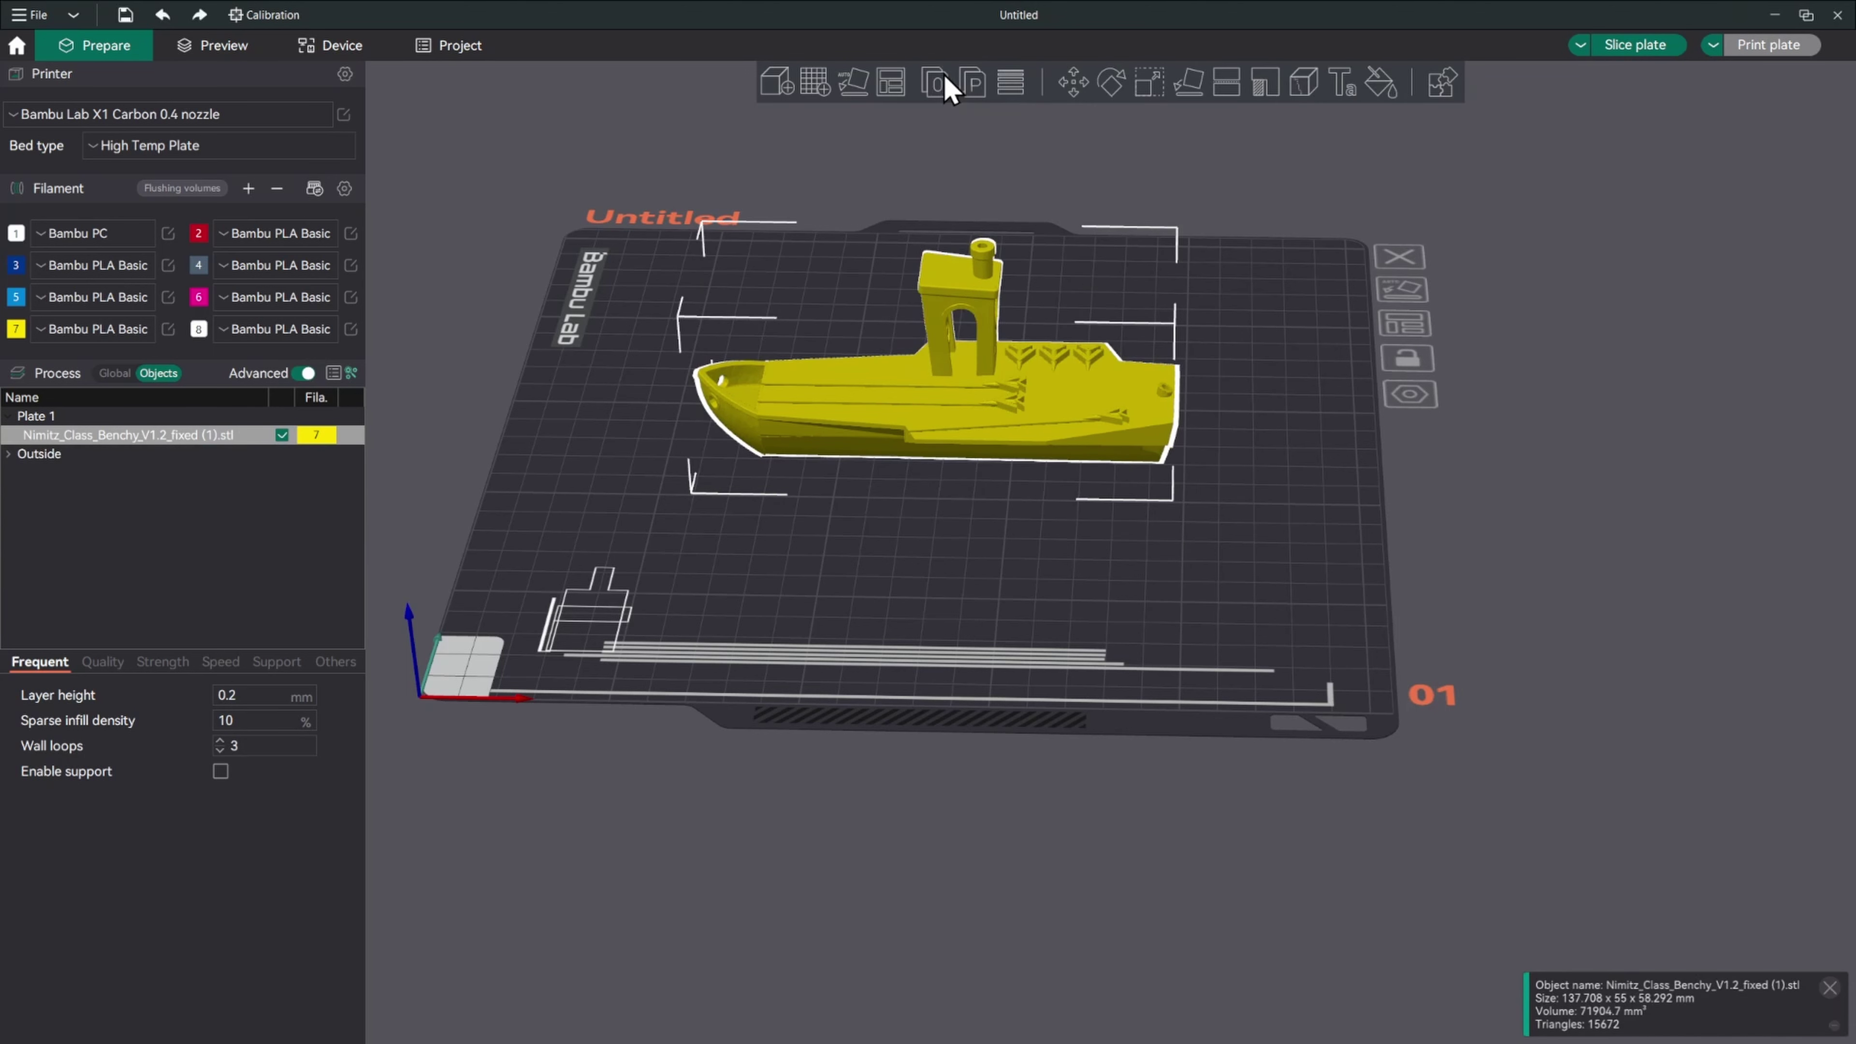
pyautogui.click(972, 85)
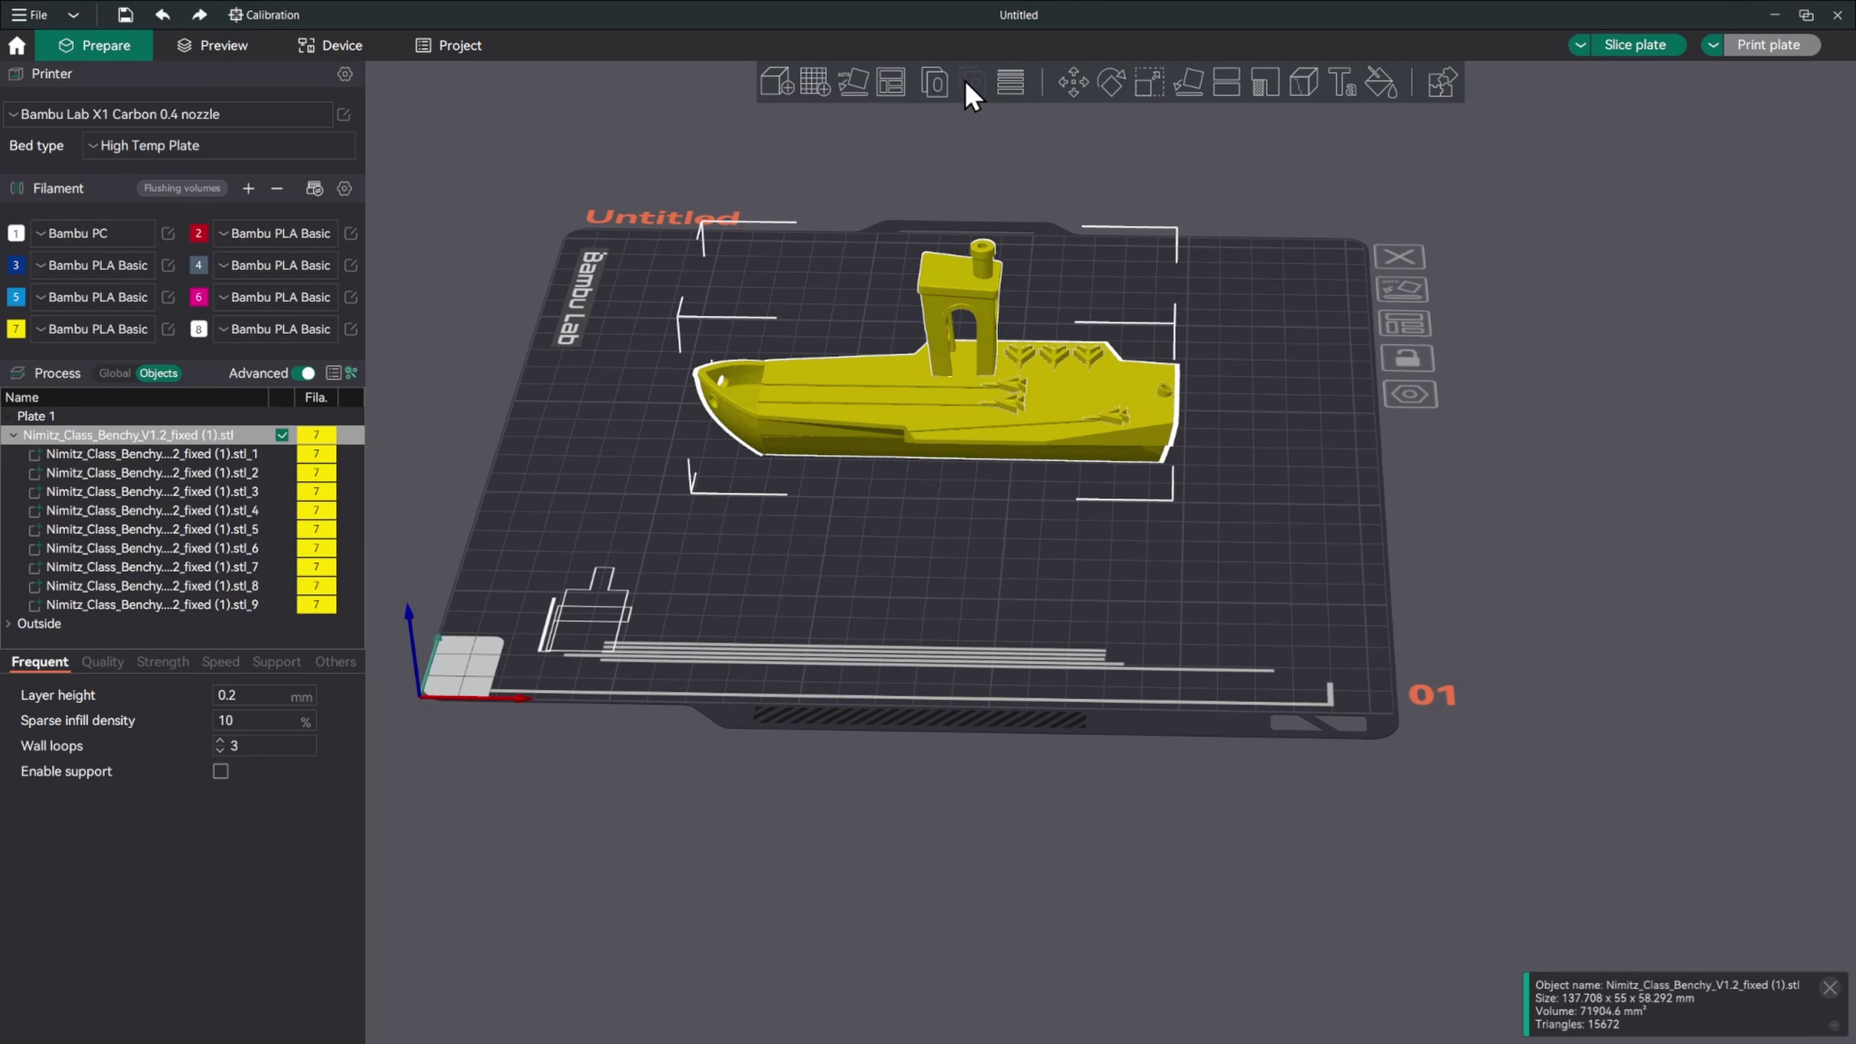
pyautogui.hotkey('ctrl', 'z')
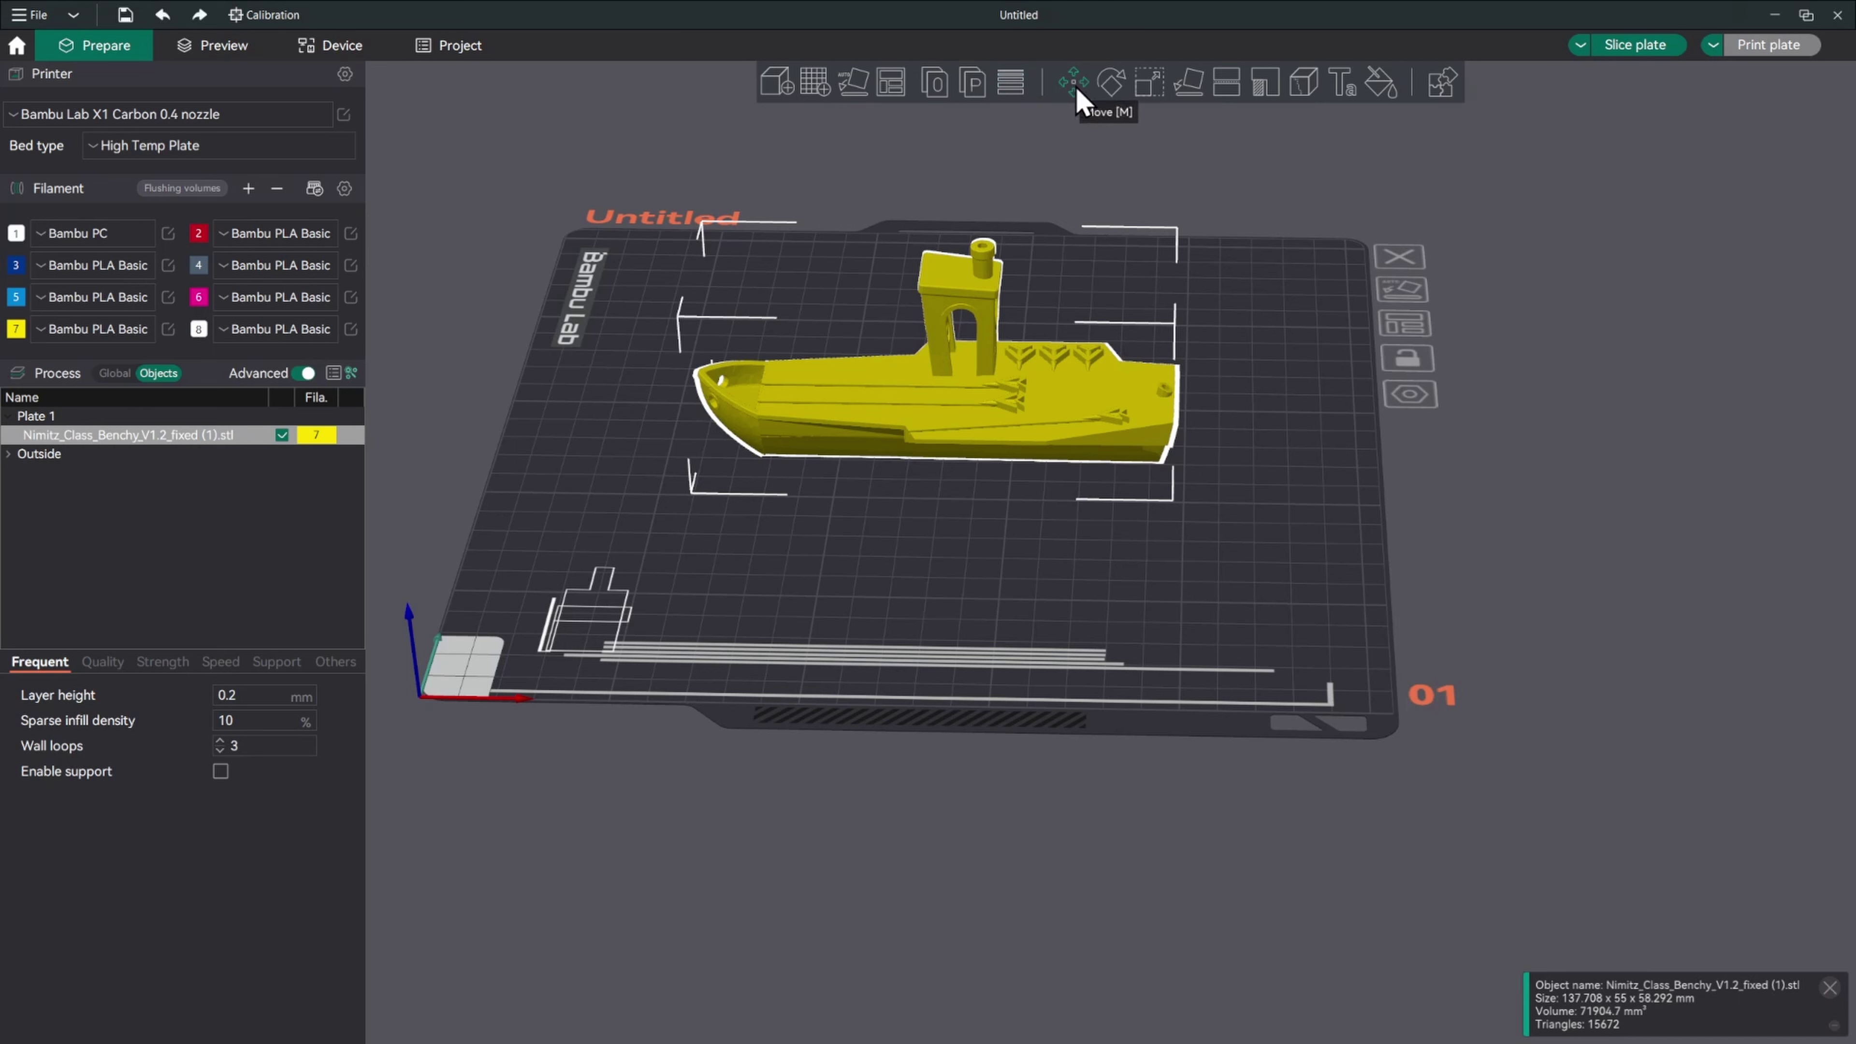
# Rotate the Benchy around the Z axis to about 326.6° and arrange plate 1
pyautogui.click(1115, 86)
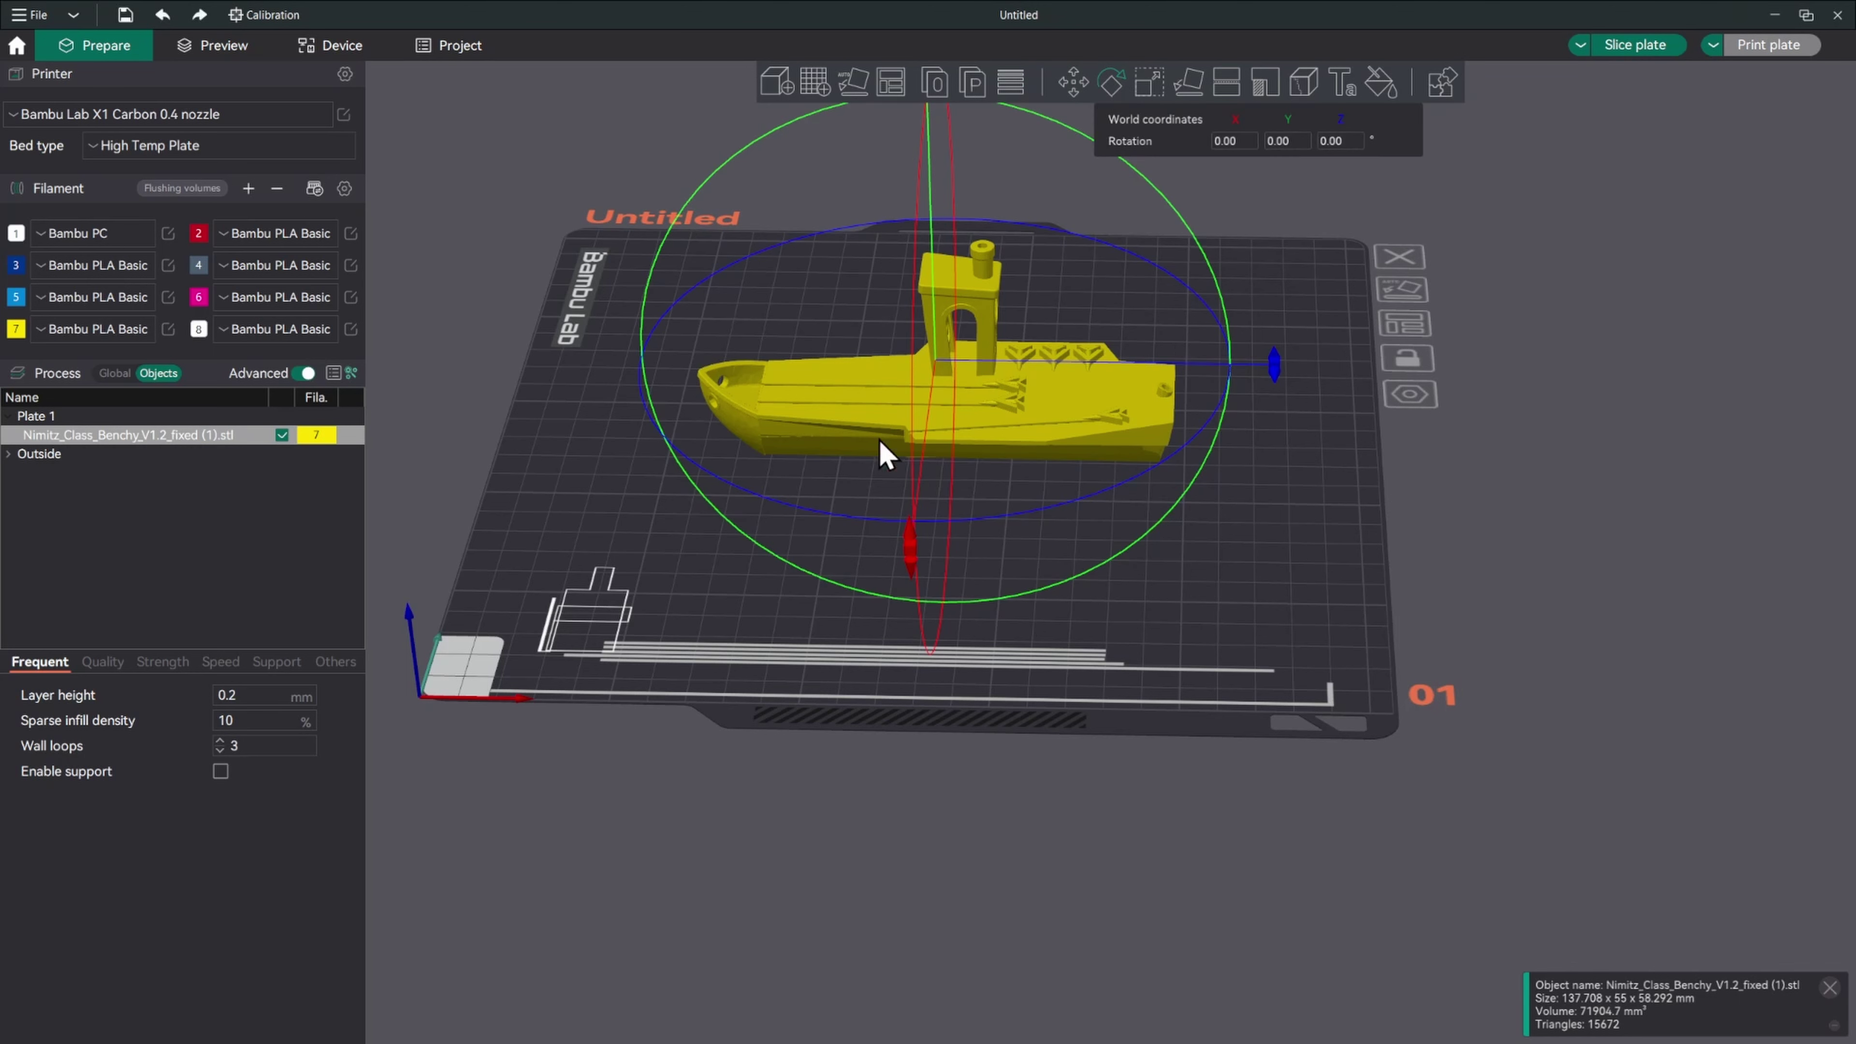
pyautogui.moveTo(1280, 382); pyautogui.dragTo(1214, 469)
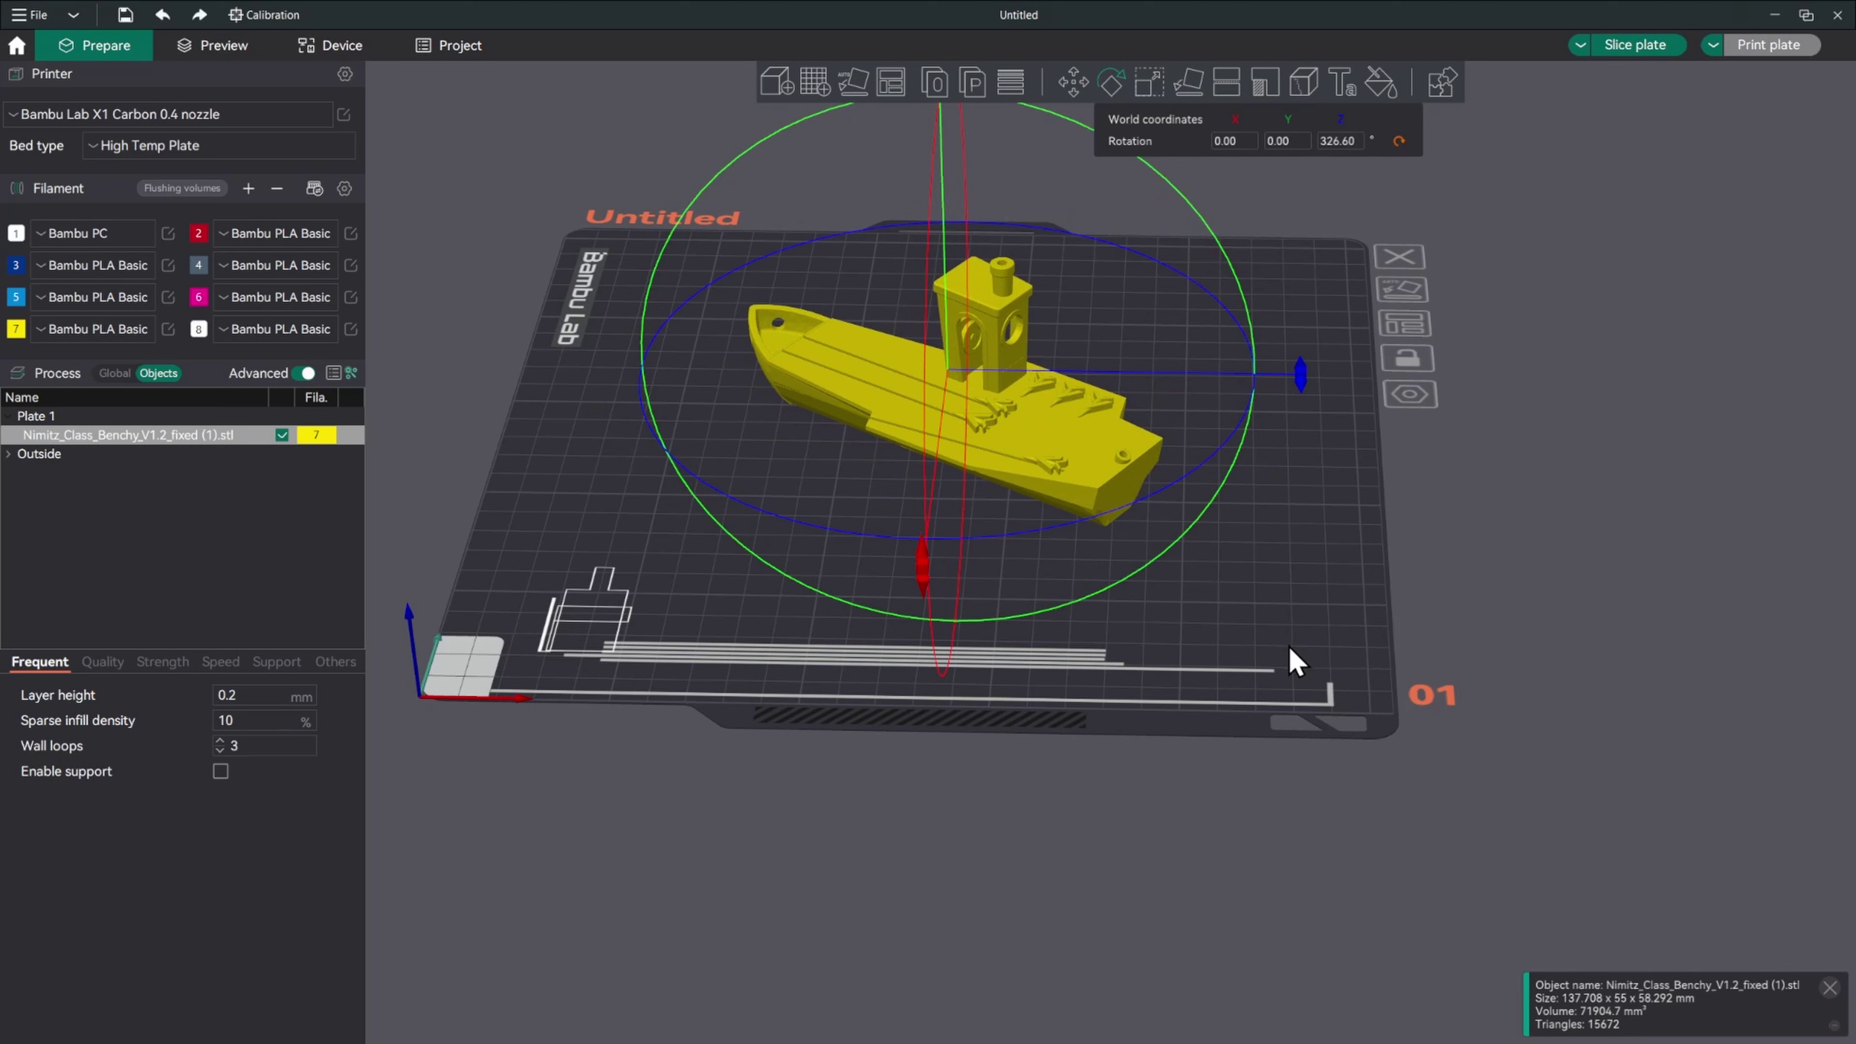
pyautogui.click(1403, 325)
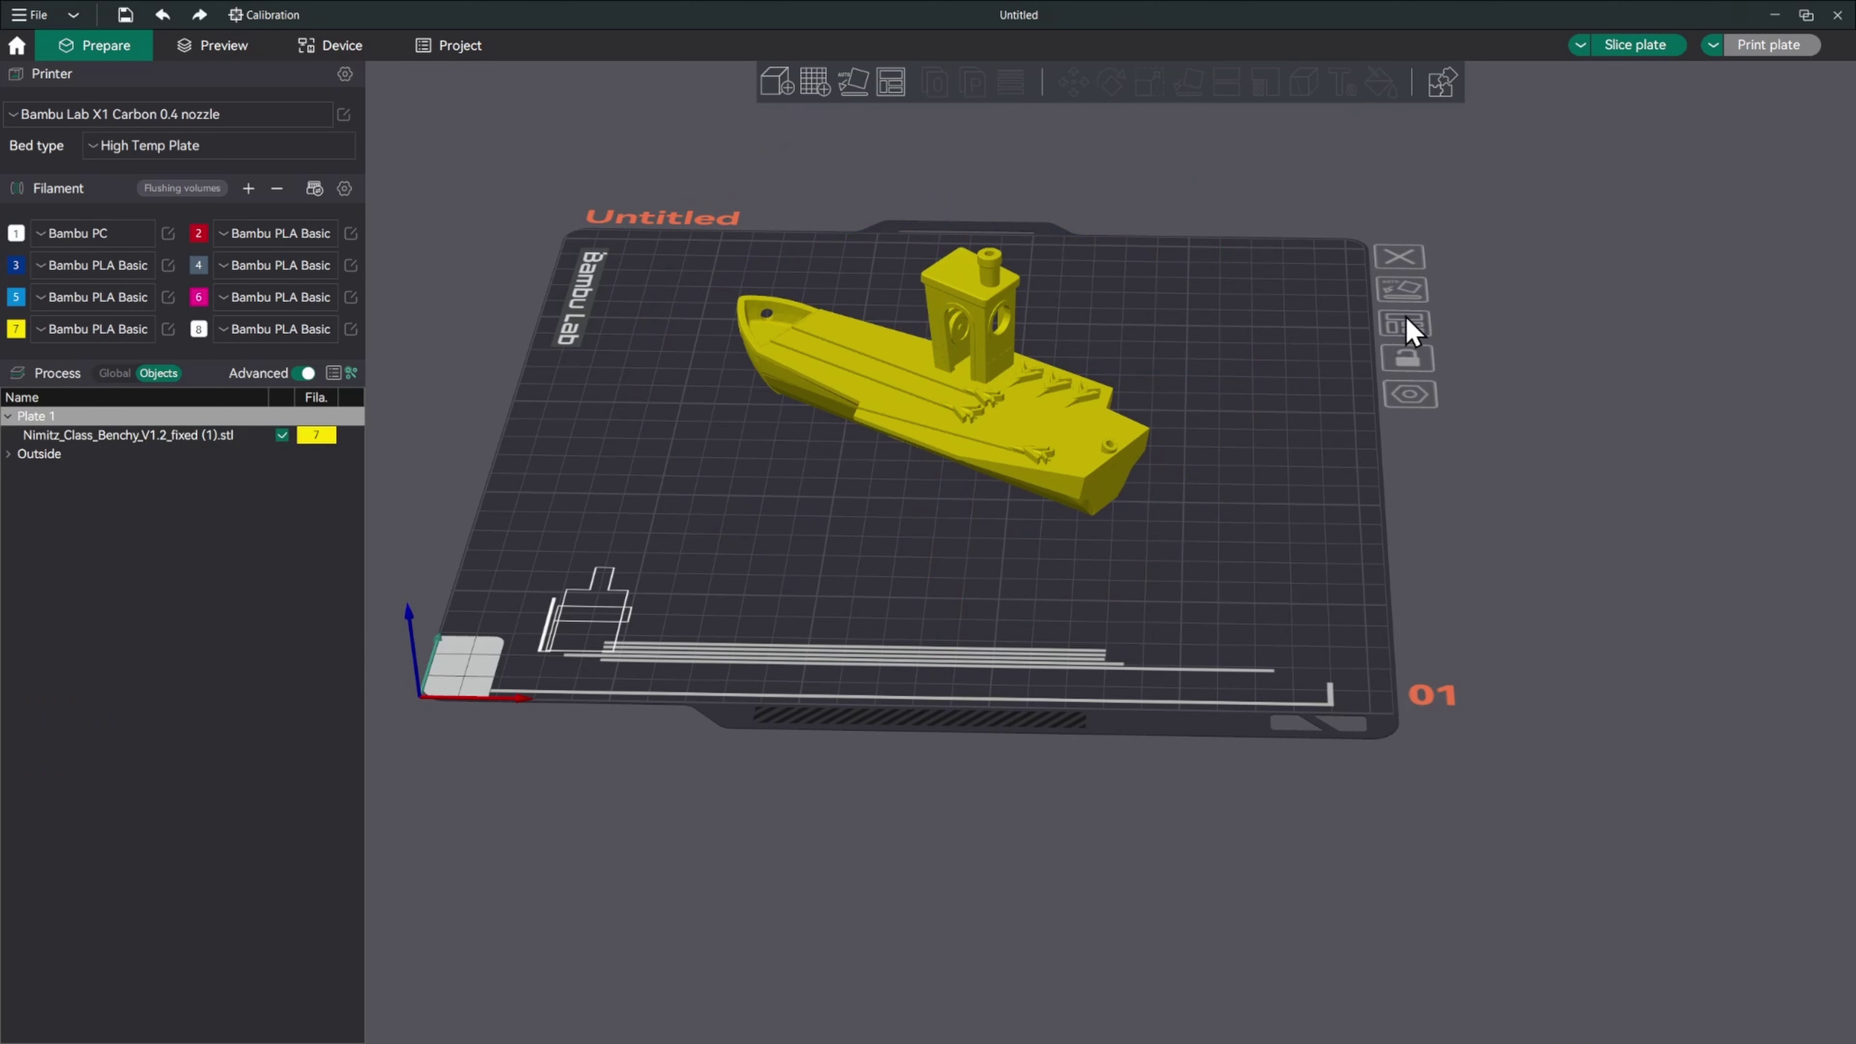
# Rotate the Benchy around the Z axis to about 7.2°, and reset its rotation
pyautogui.click(1046, 475)
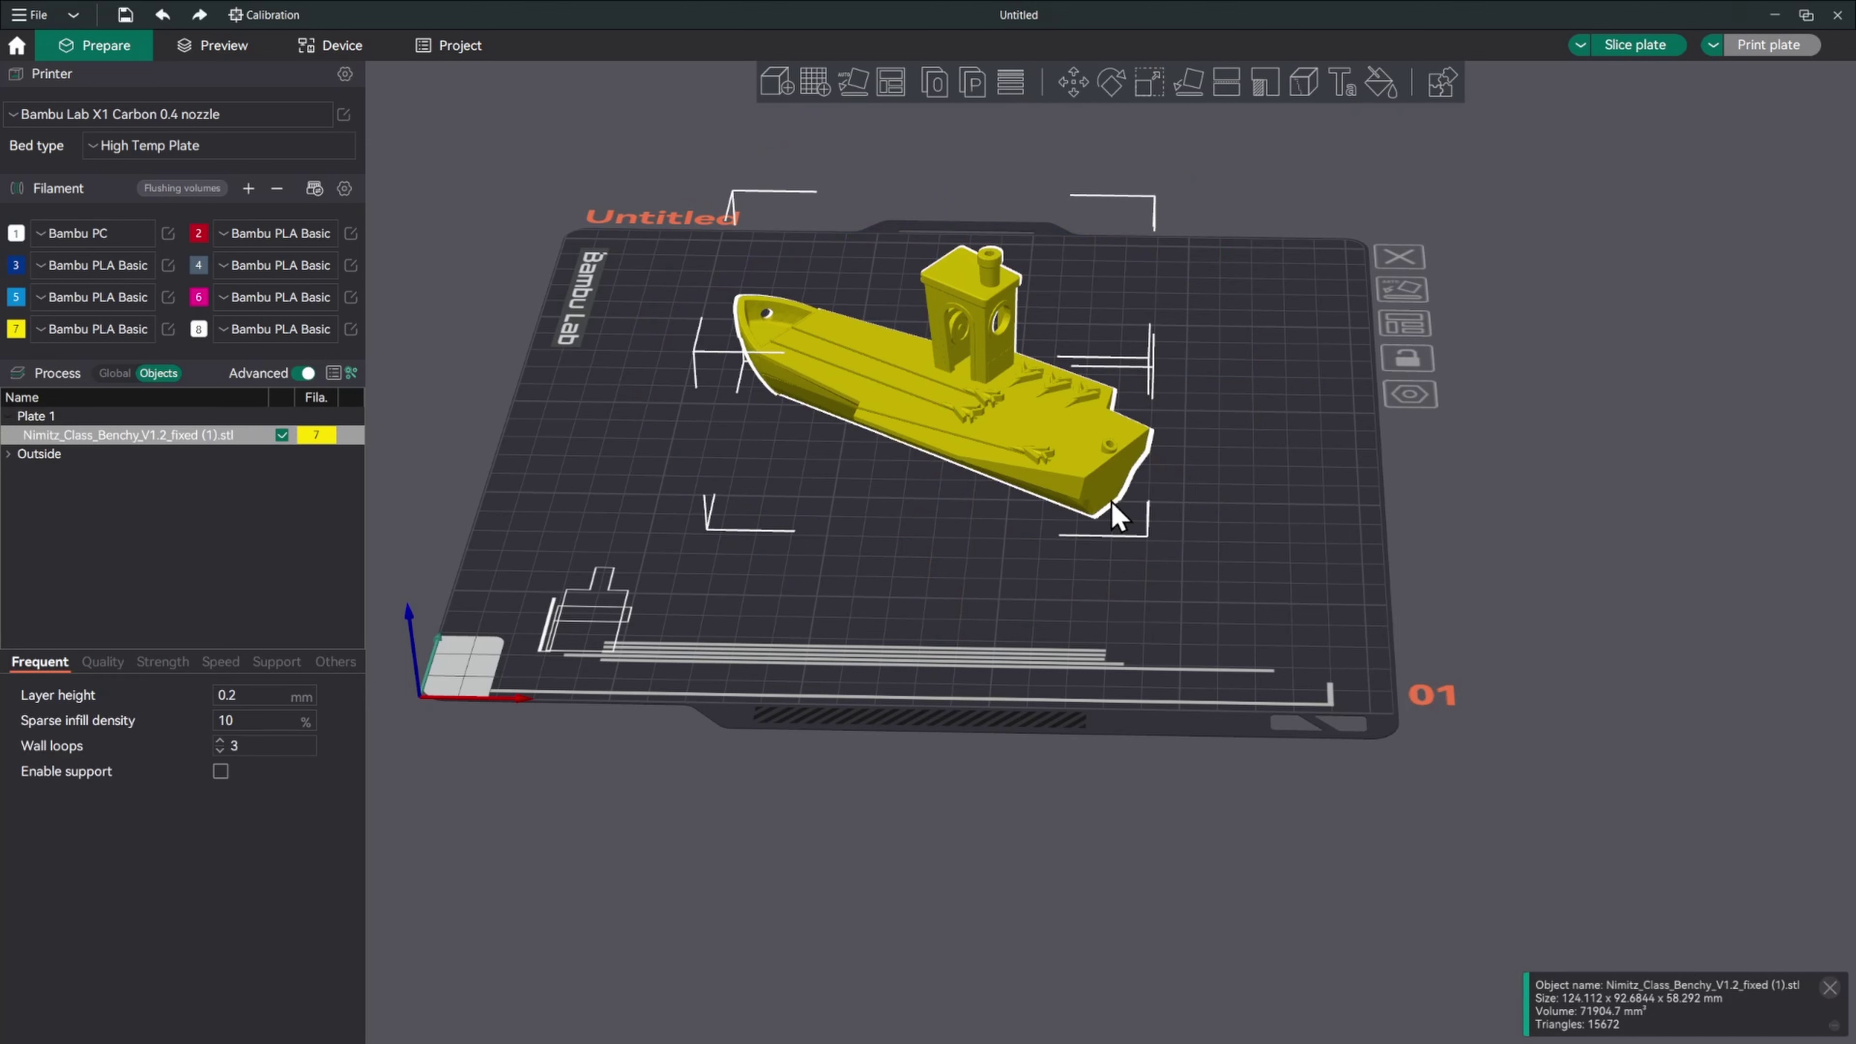
pyautogui.click(1112, 83)
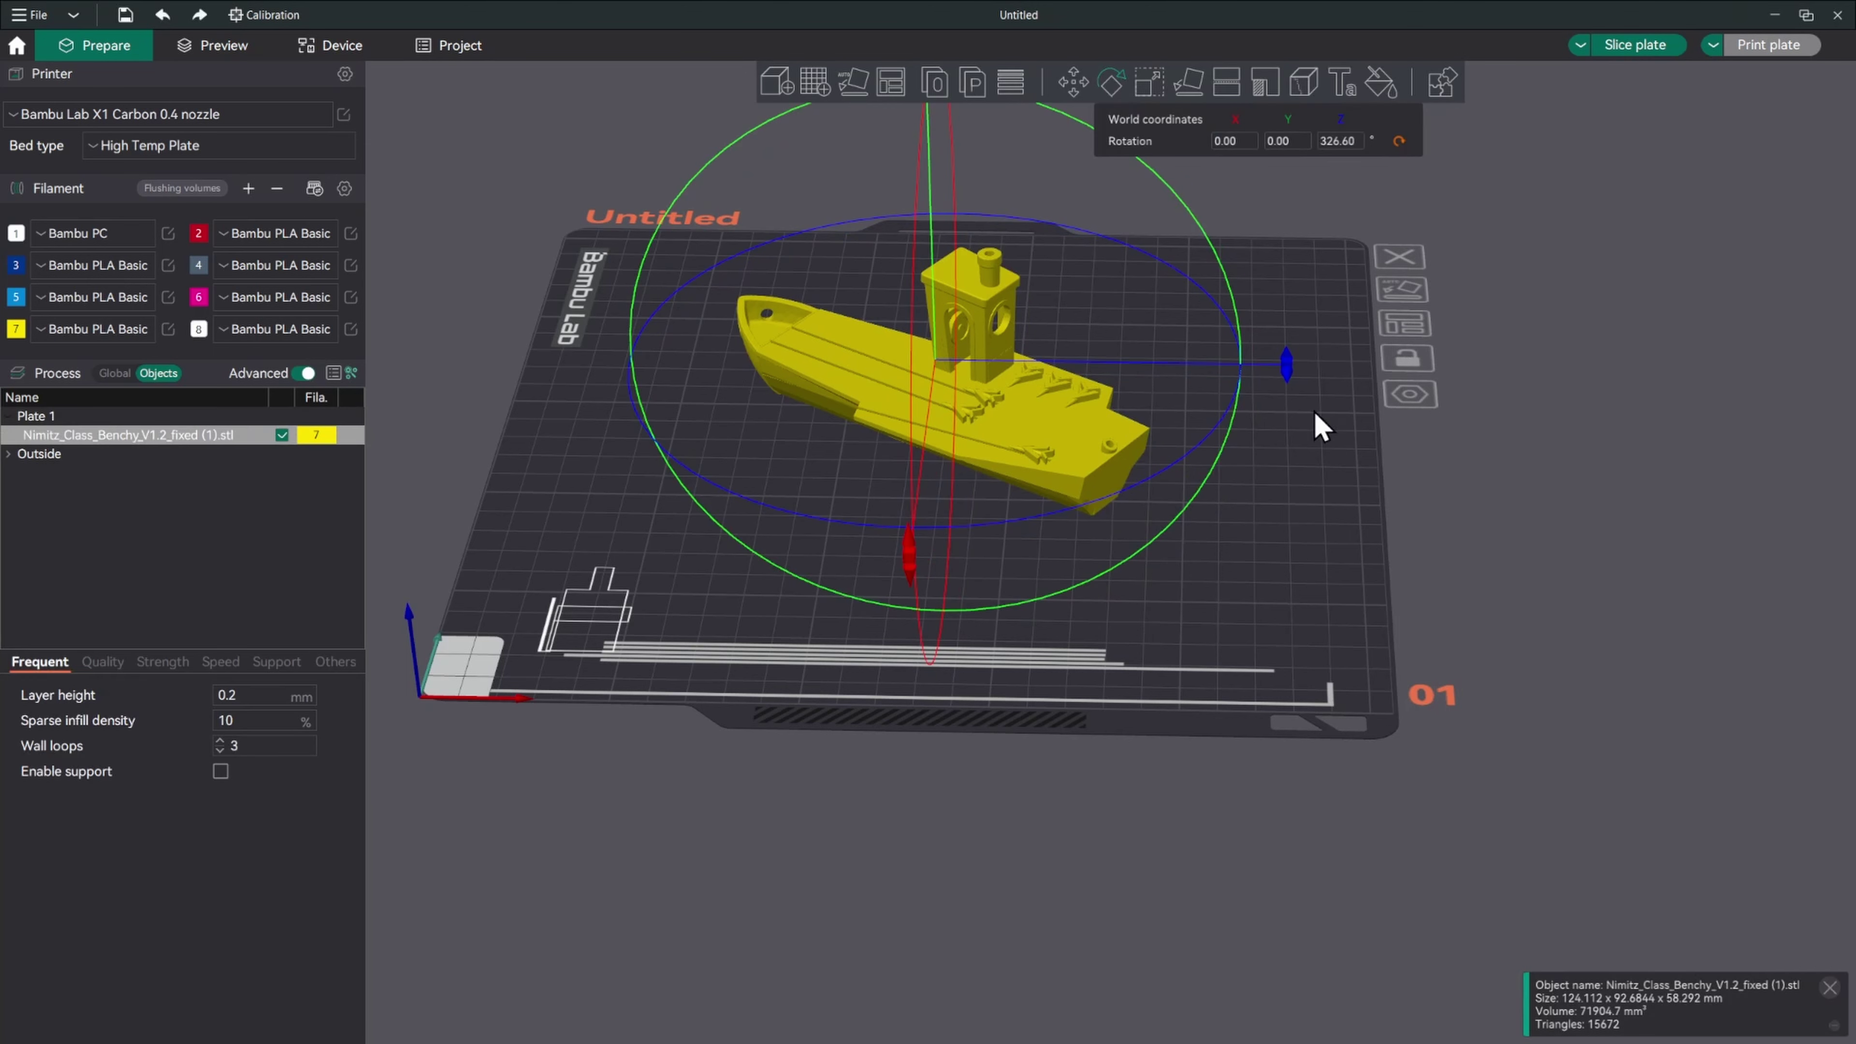
pyautogui.moveTo(1292, 365); pyautogui.dragTo(1272, 240)
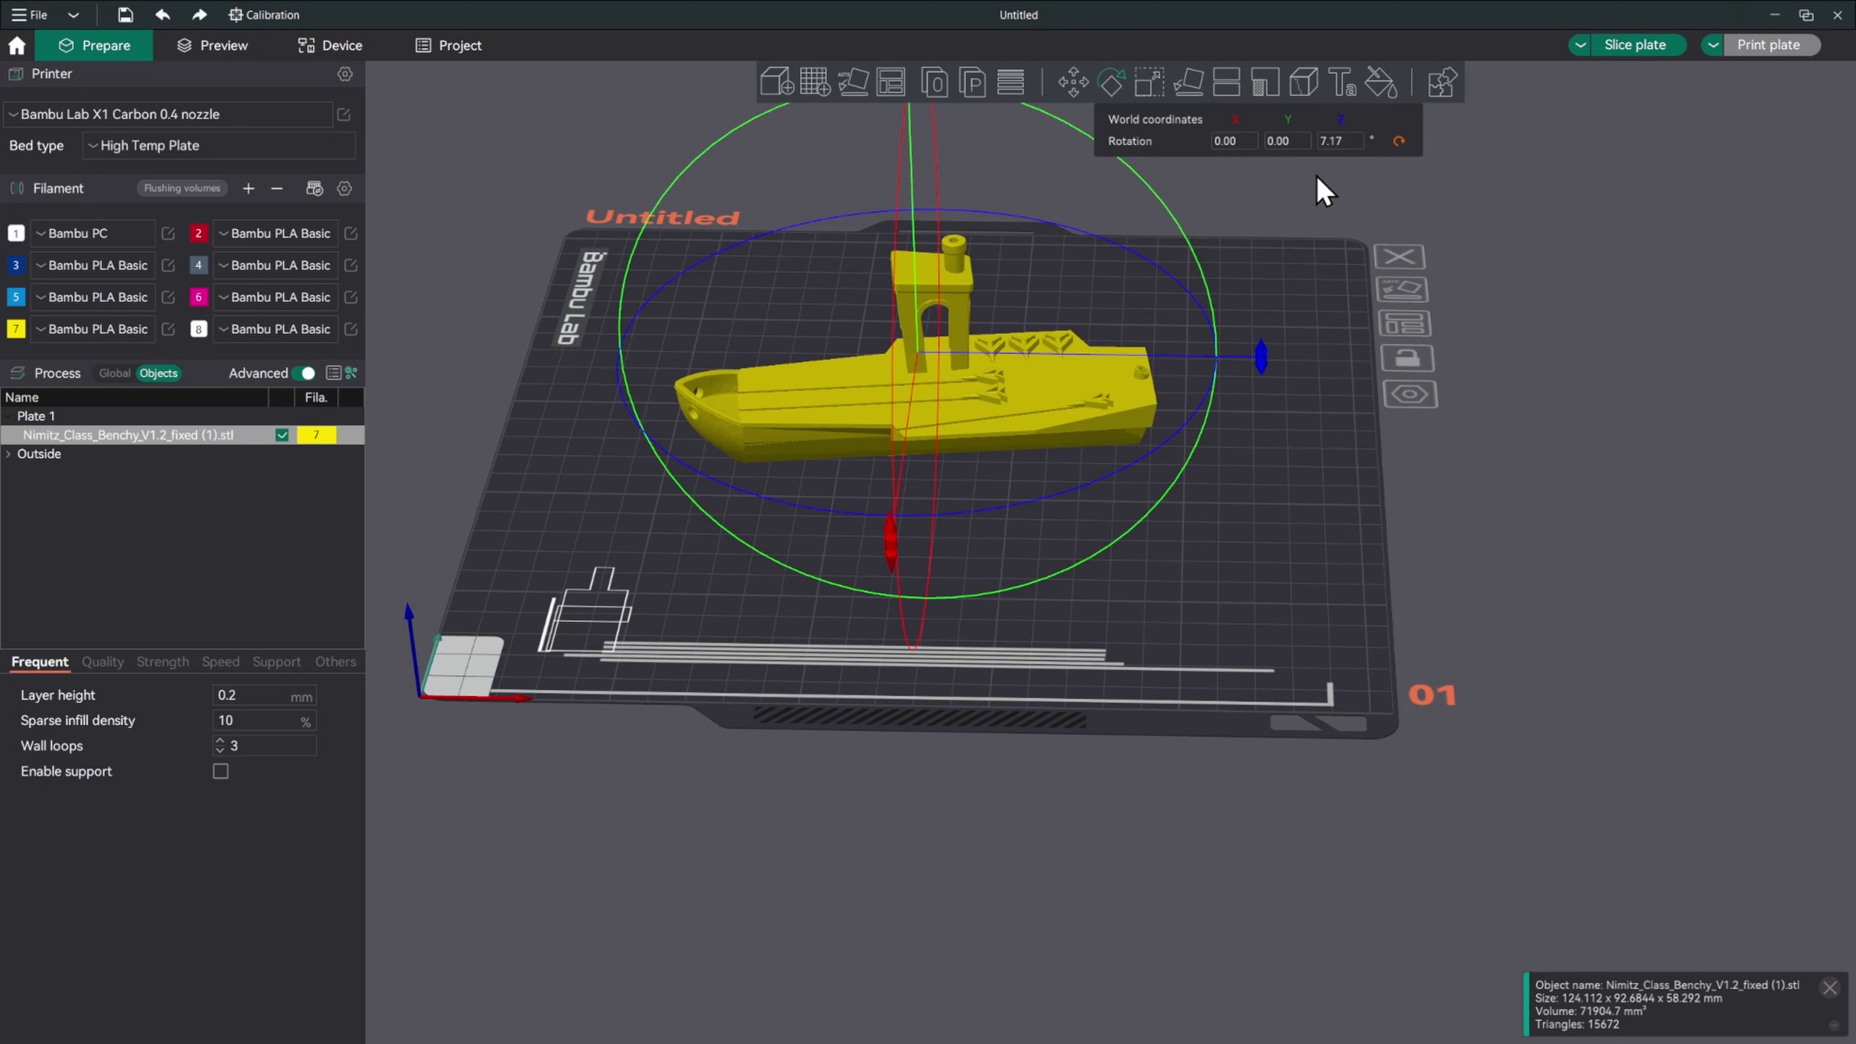
pyautogui.click(1399, 141)
pyautogui.click(1264, 552)
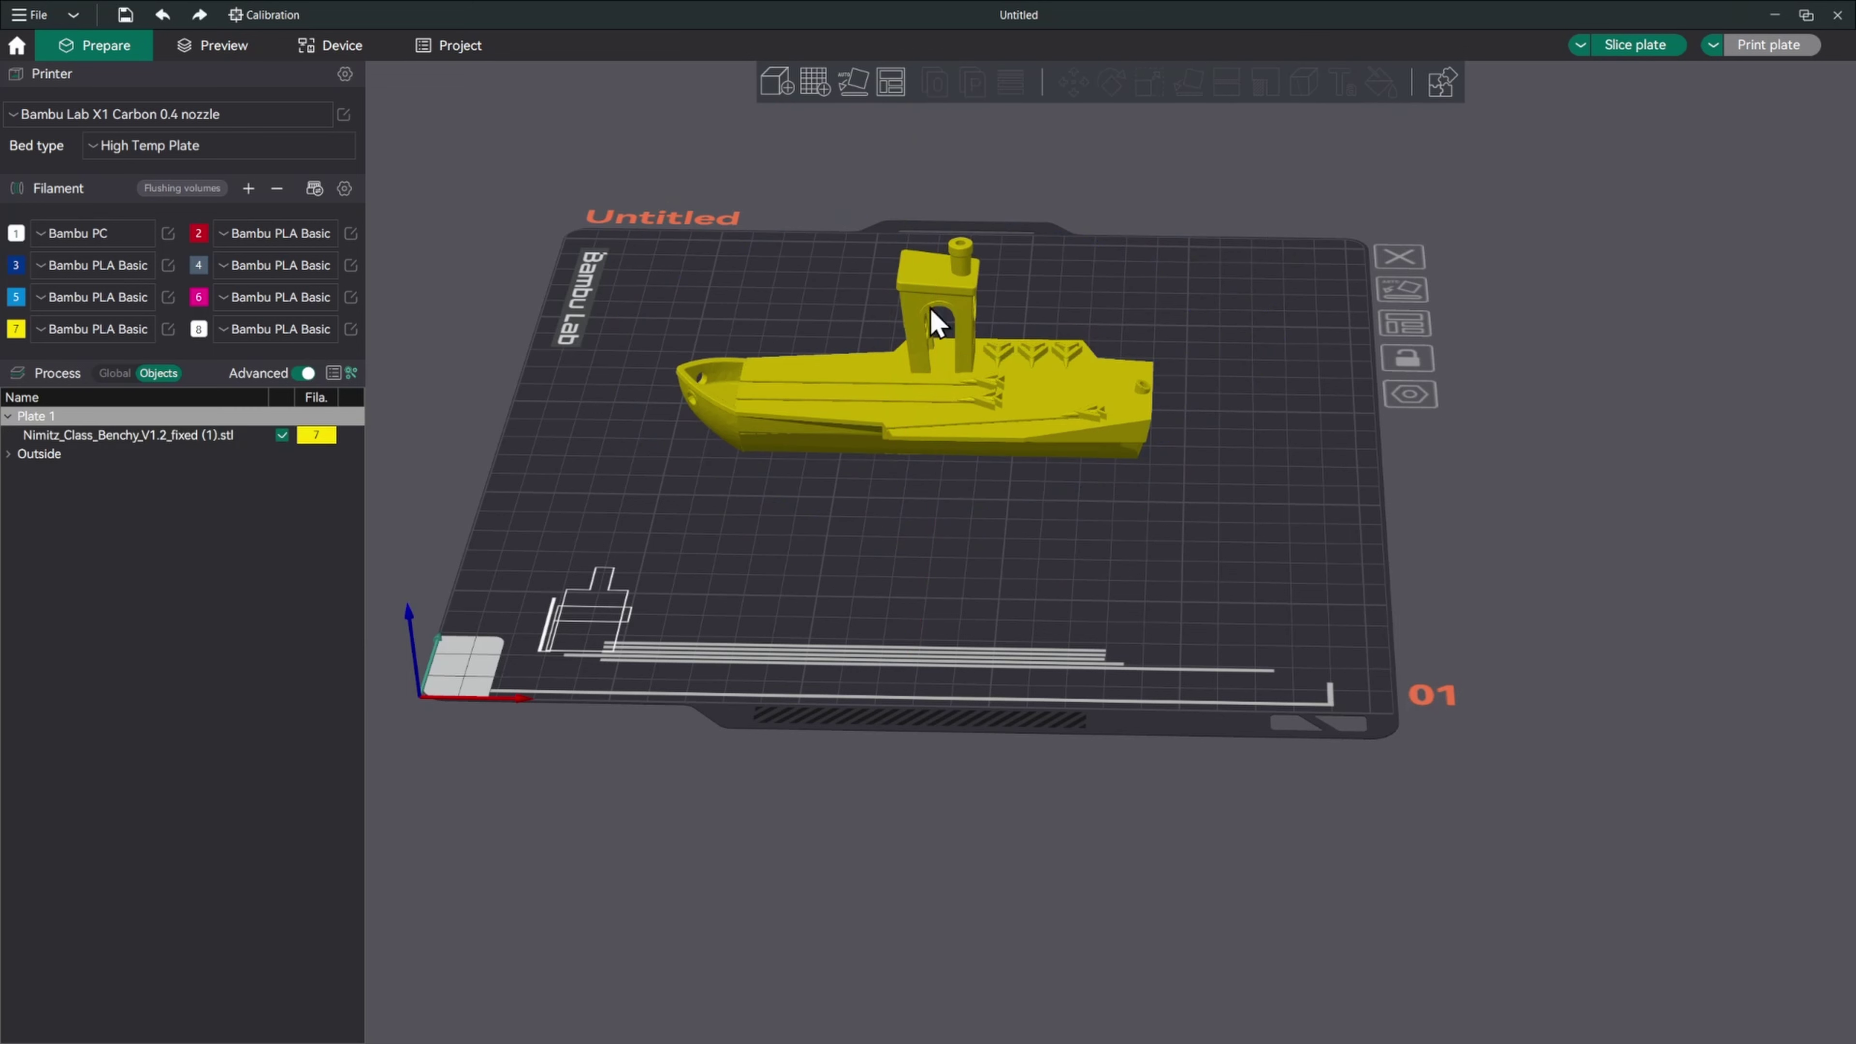
# Open the Benchy's X scale value for editing with Uniform scale enabled, and leave the Scale tool
pyautogui.click(966, 288)
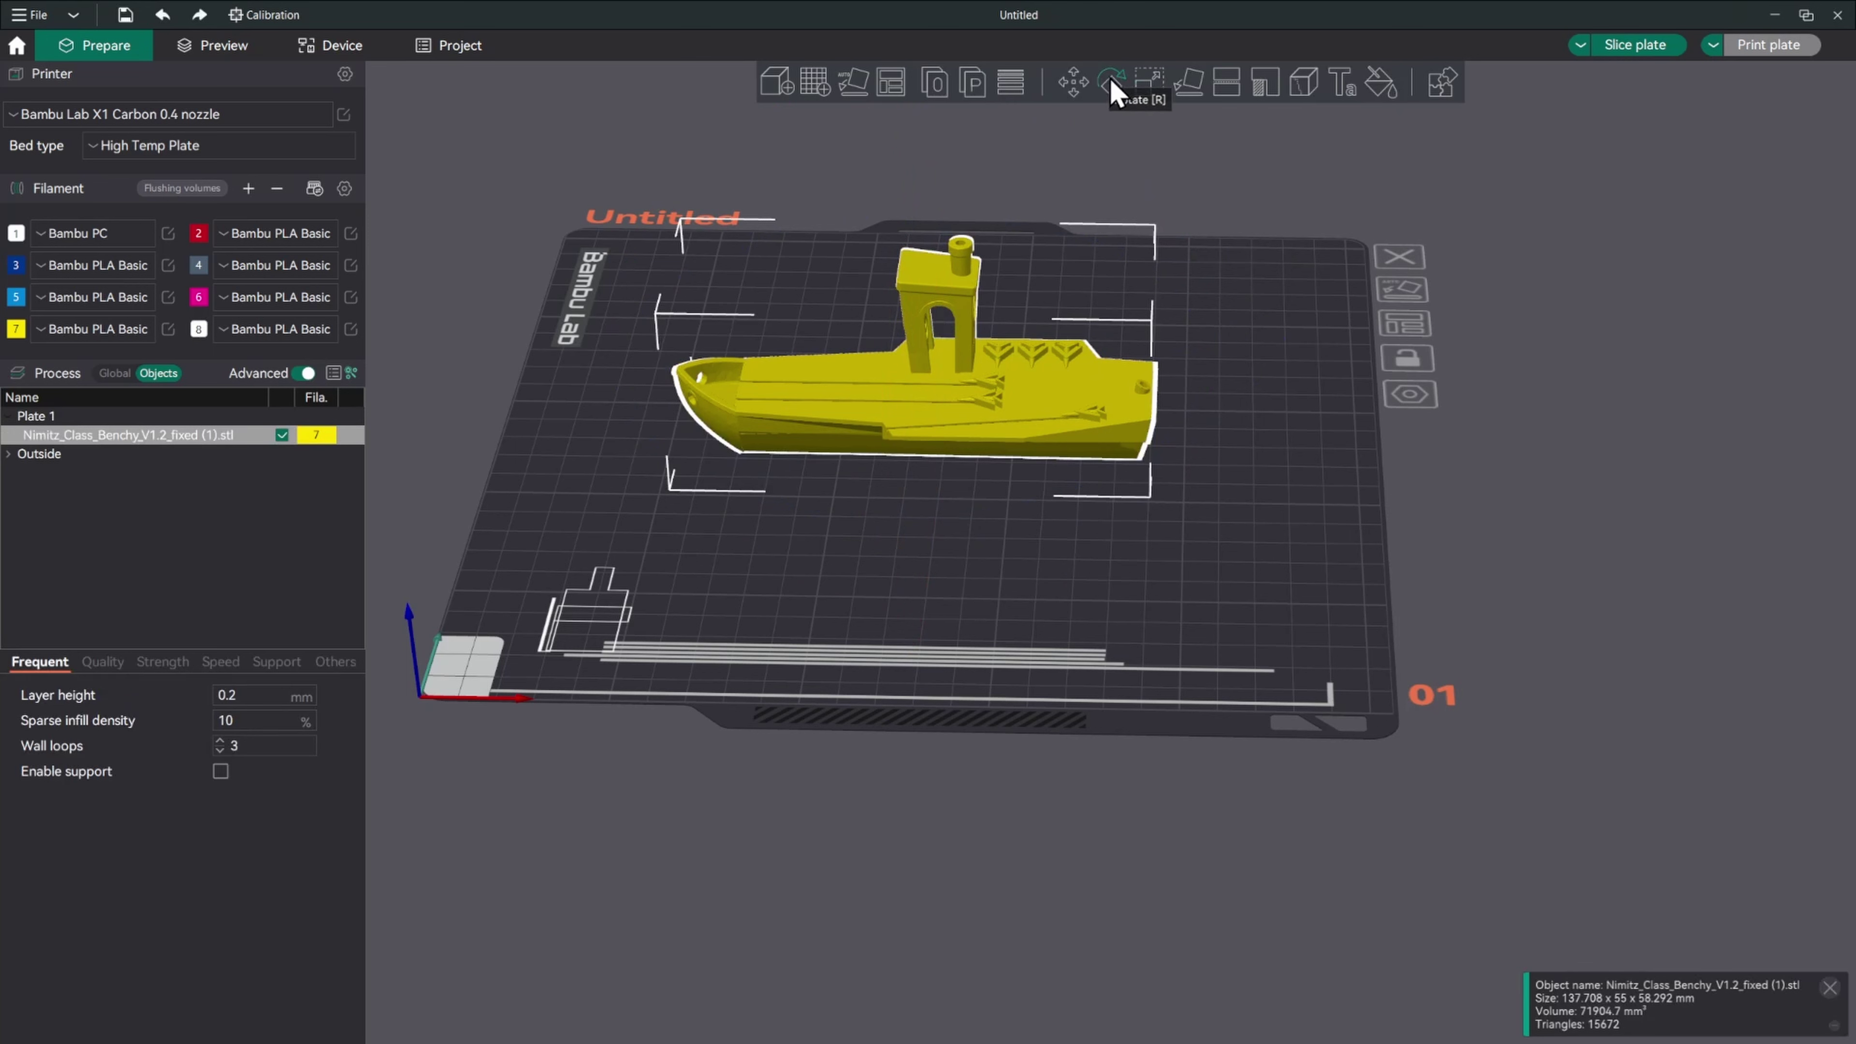
pyautogui.click(1152, 86)
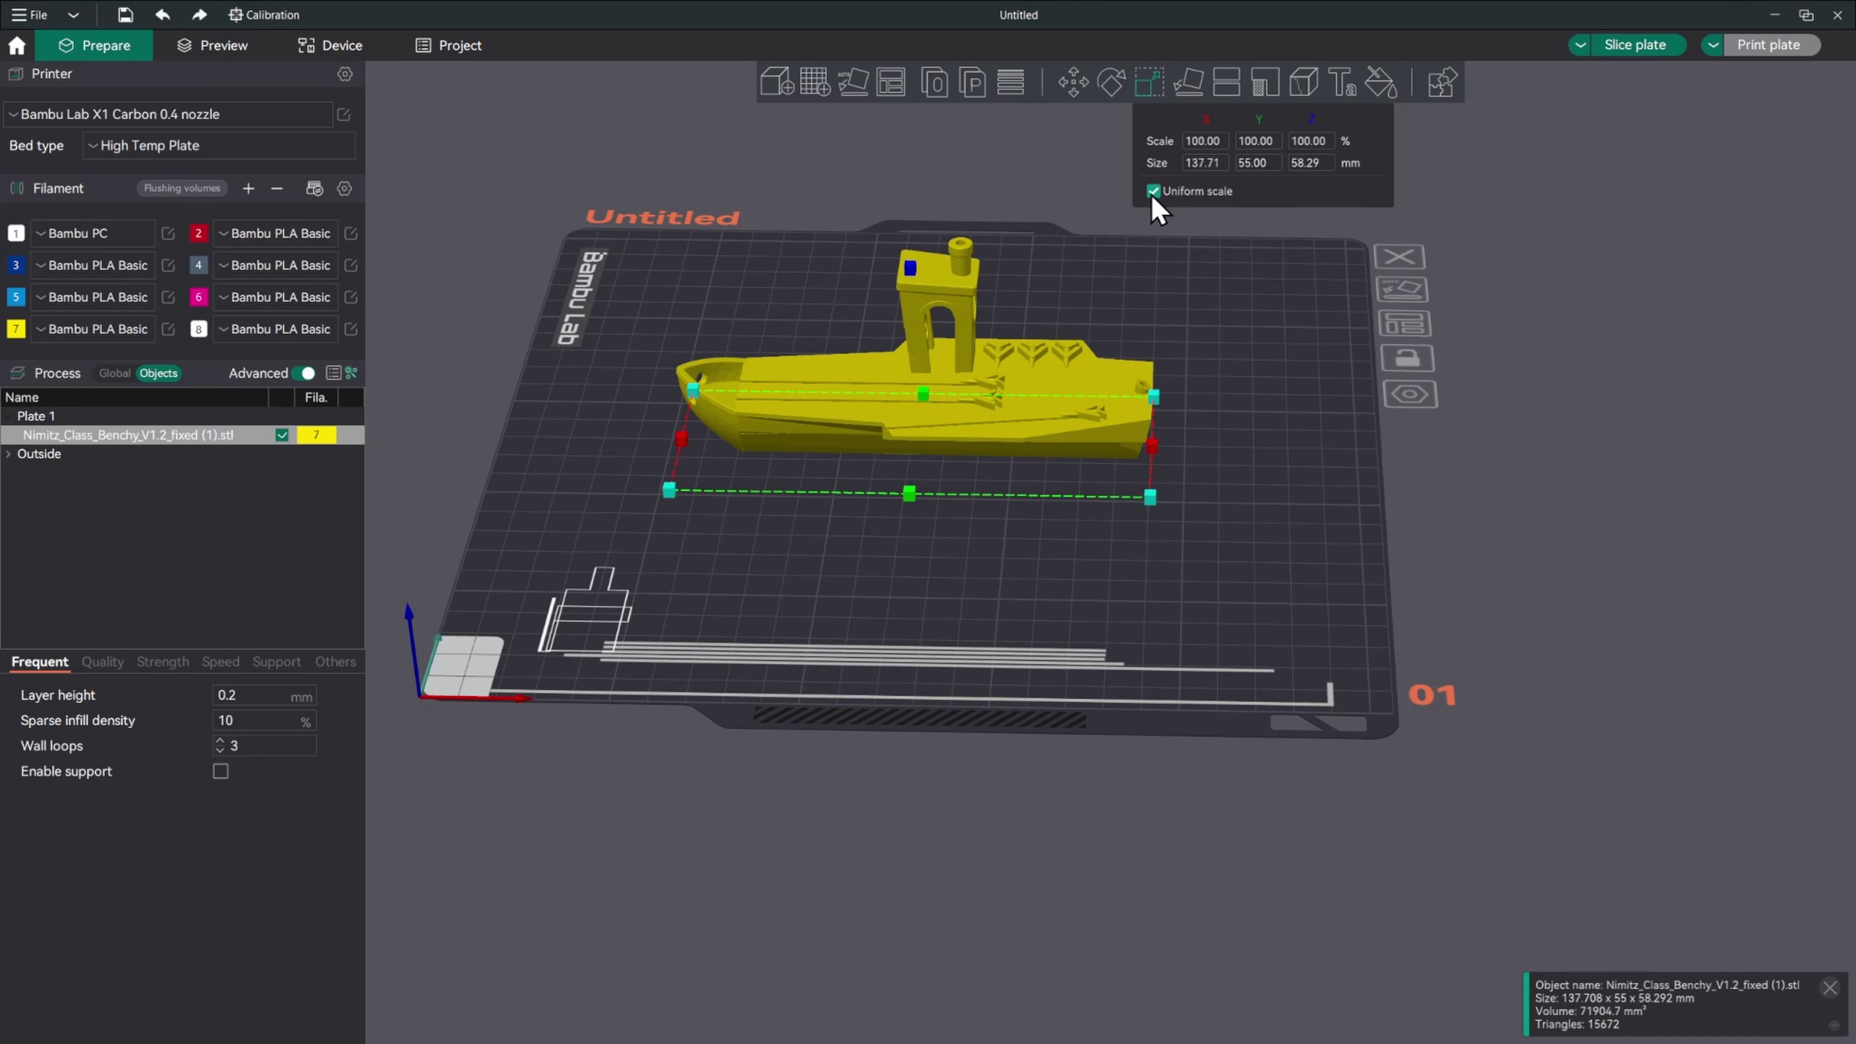
pyautogui.click(1202, 139)
pyautogui.press('Return')
pyautogui.click(1235, 371)
pyautogui.click(1069, 402)
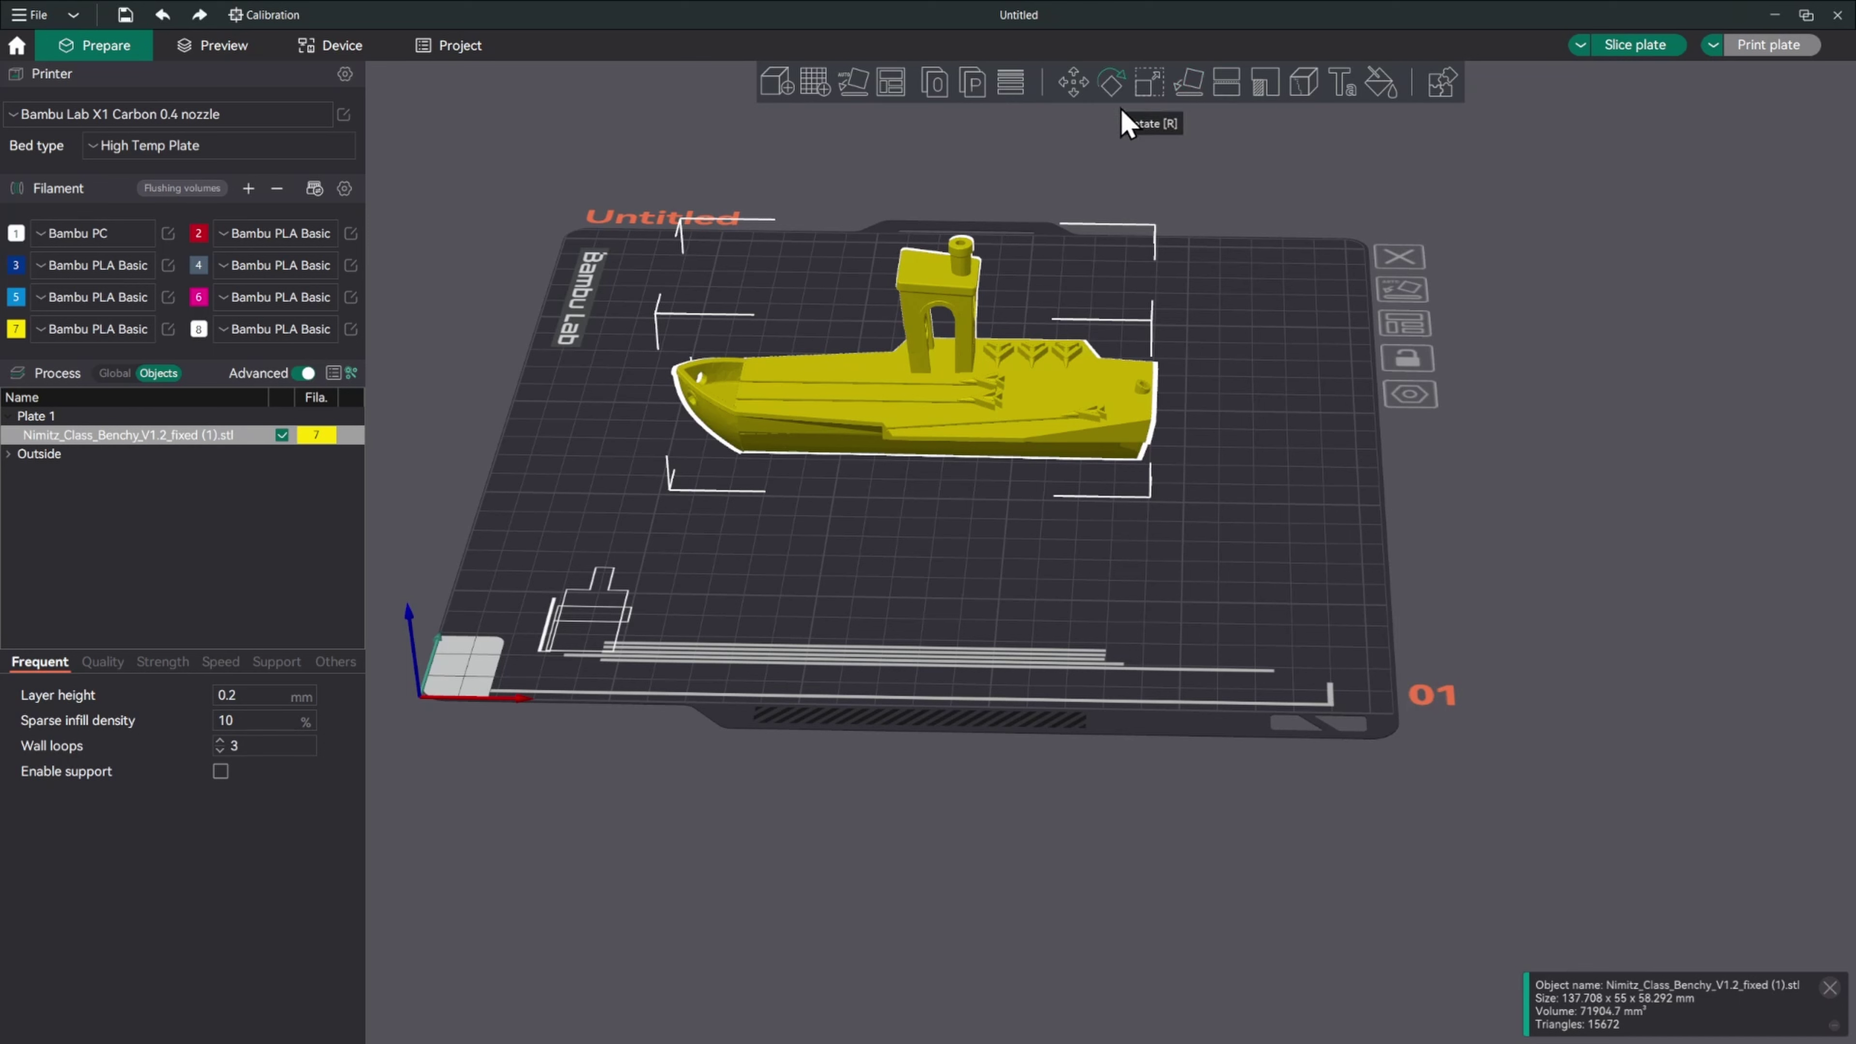
# Use Lay on face to set the Benchy down on the large facet between its foredeck and bridge
pyautogui.click(1189, 82)
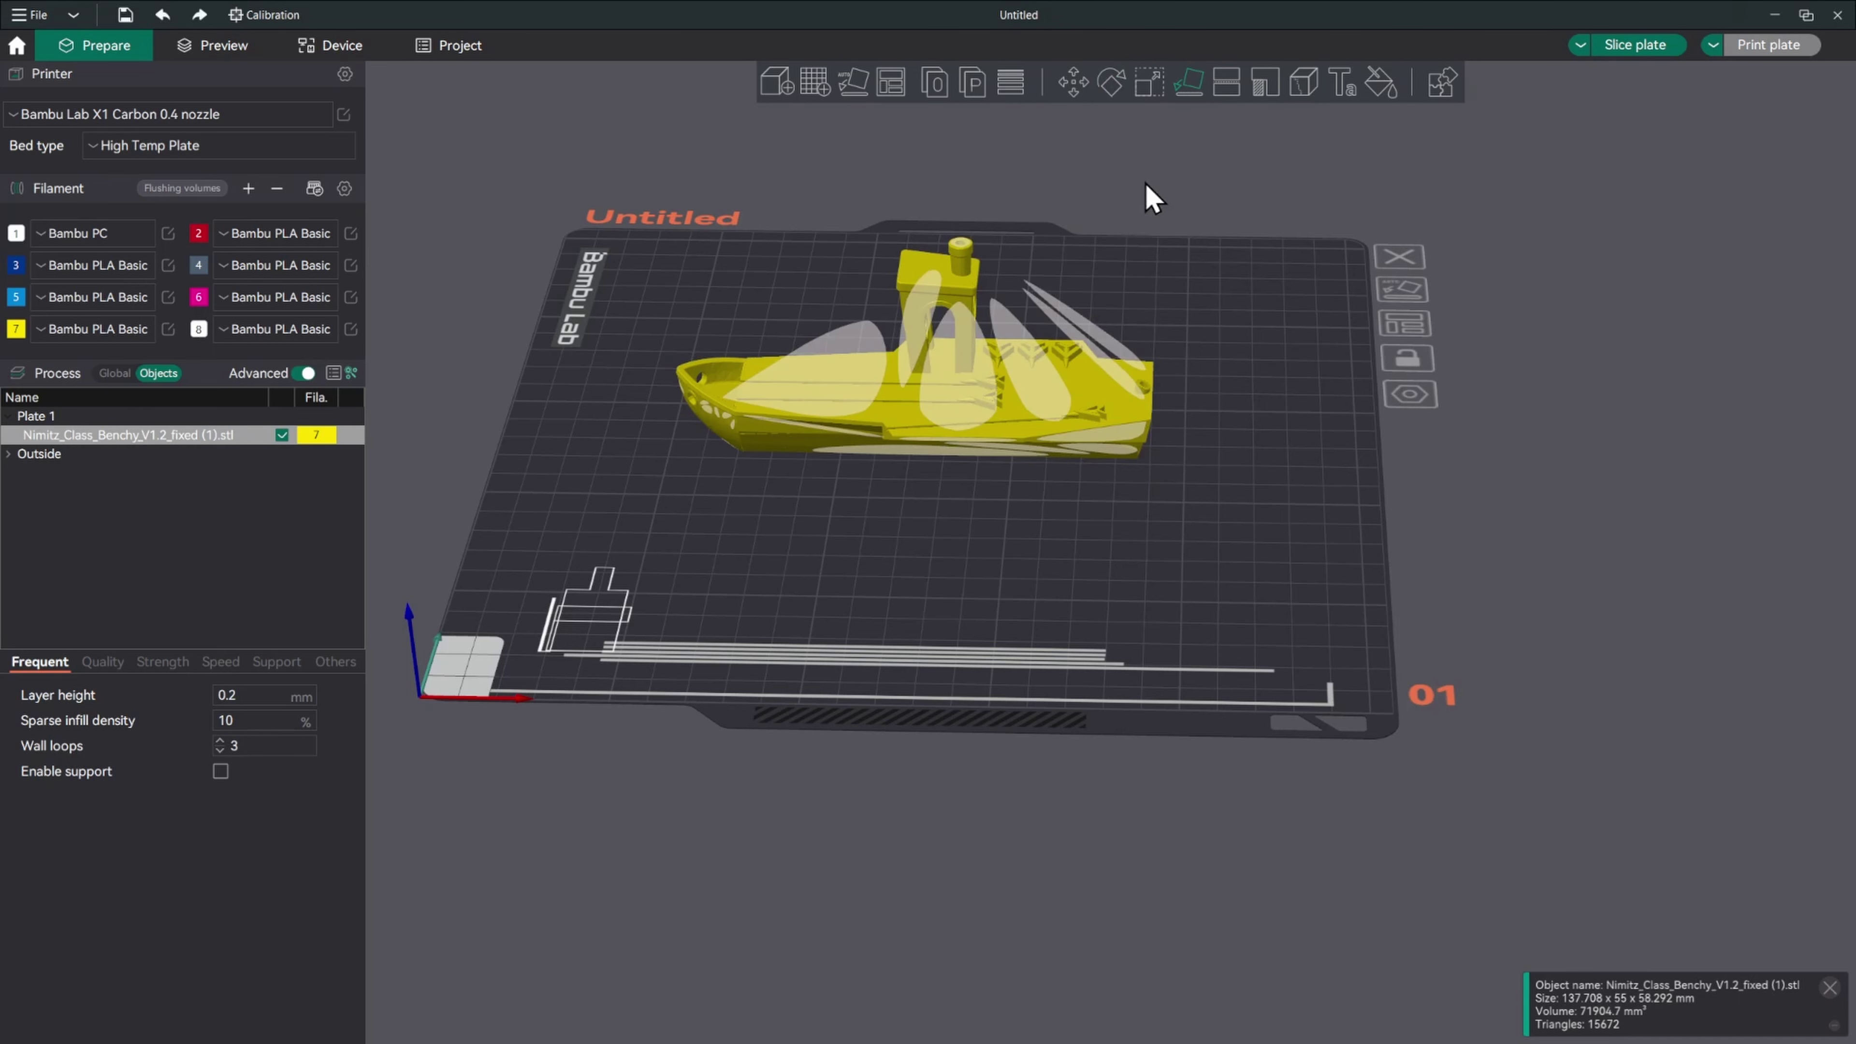
pyautogui.click(862, 391)
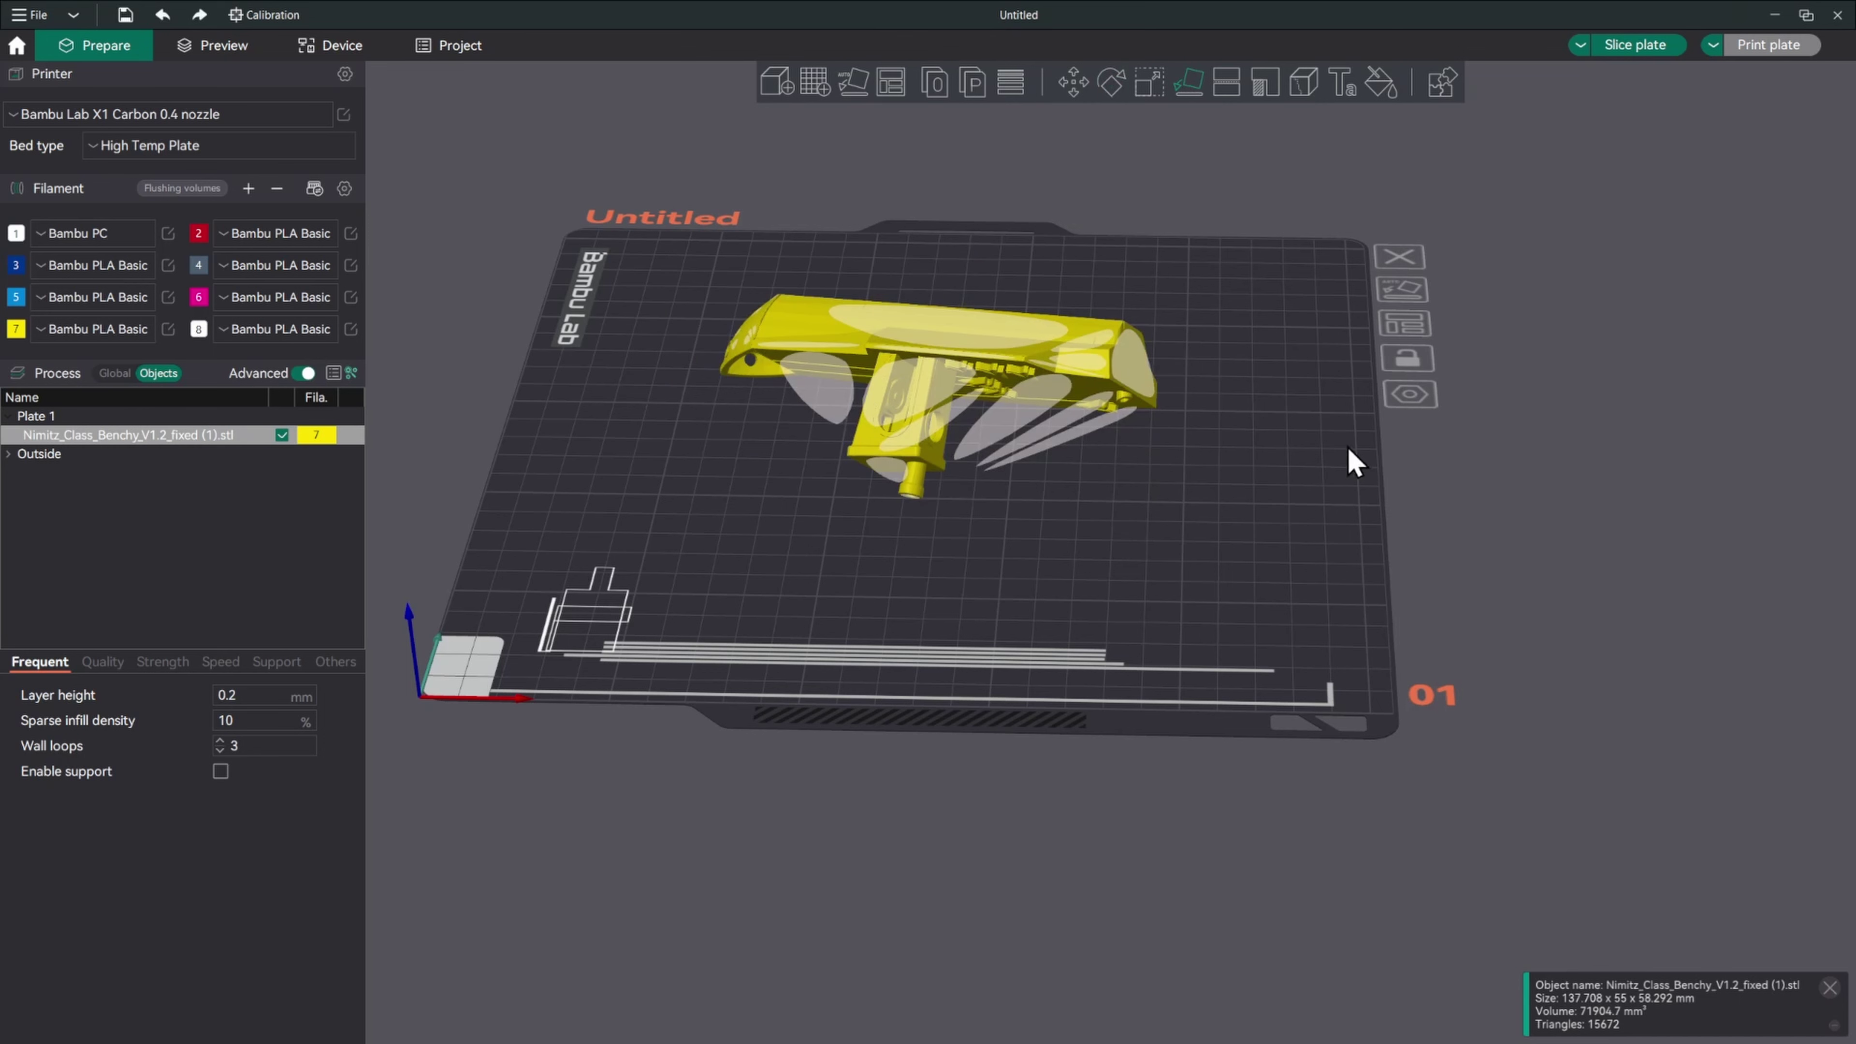
# Use Lay on face to set the Benchy upright on the flat bottom of its hull
pyautogui.click(1068, 81)
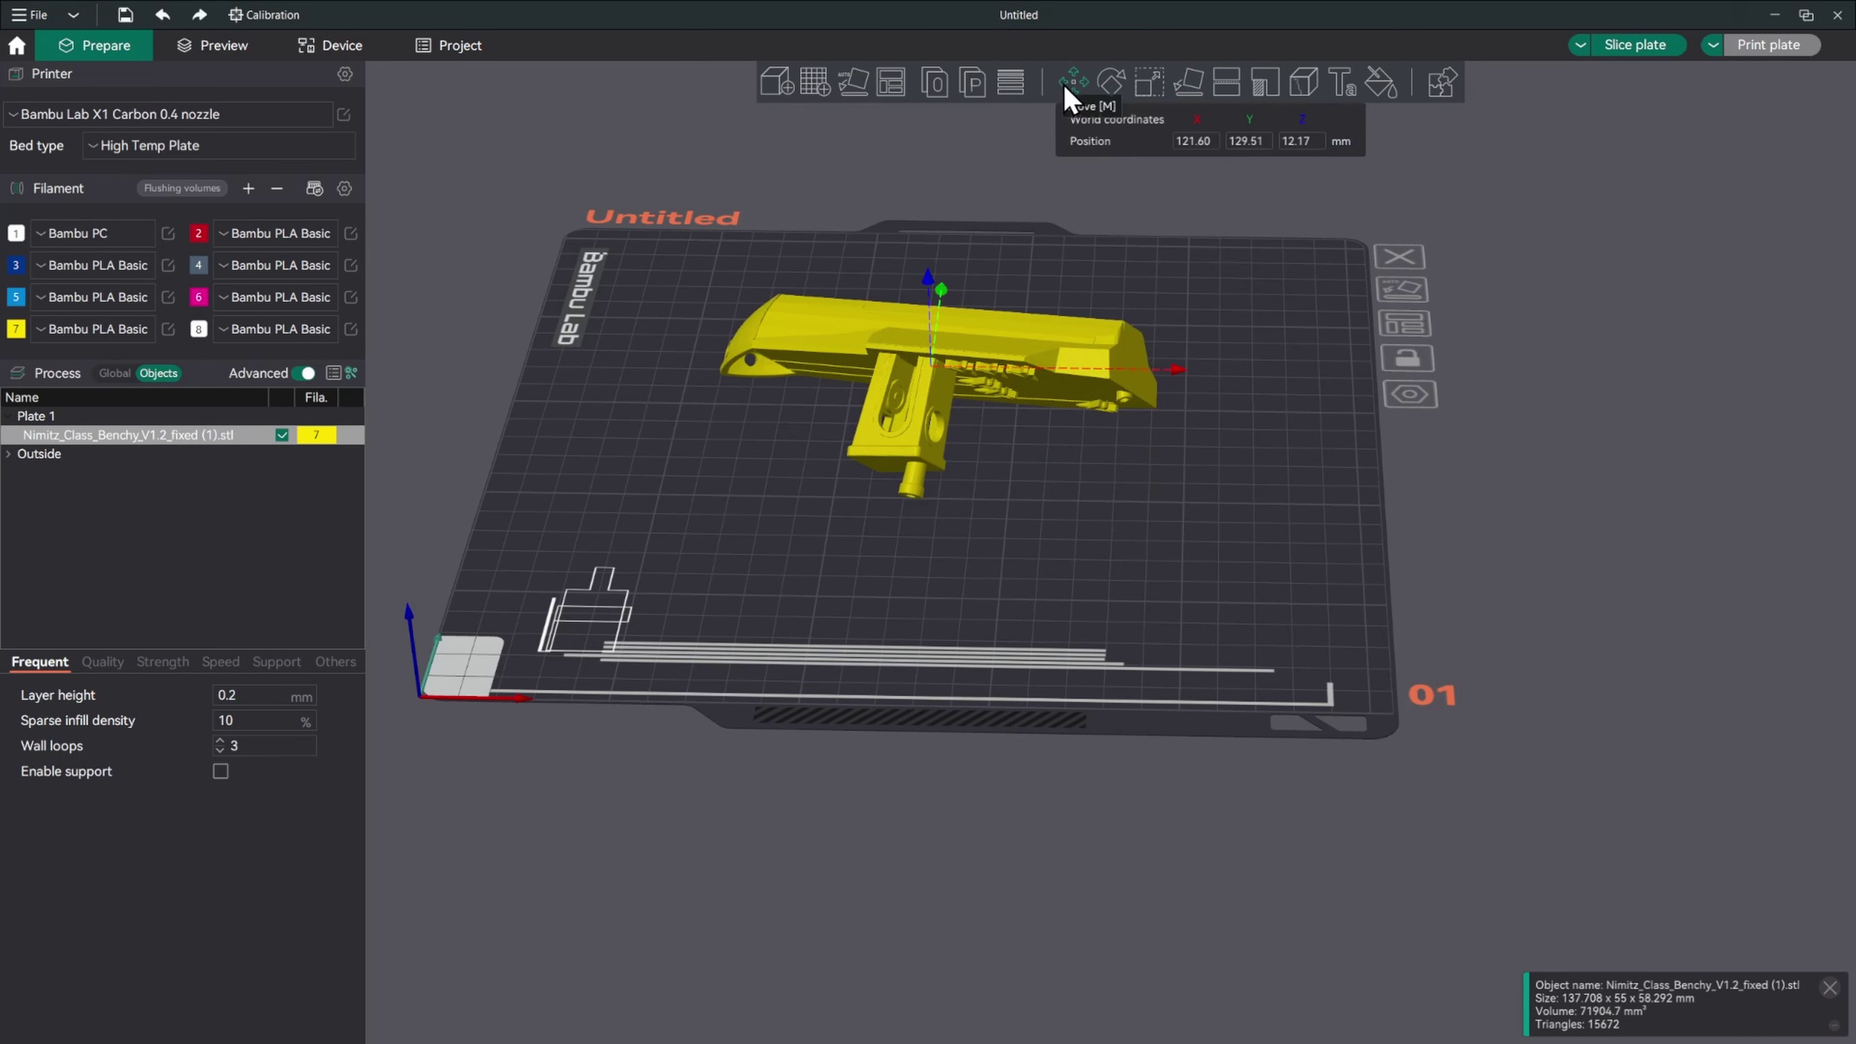
pyautogui.click(1272, 453)
pyautogui.moveTo(1267, 605); pyautogui.dragTo(1143, 585)
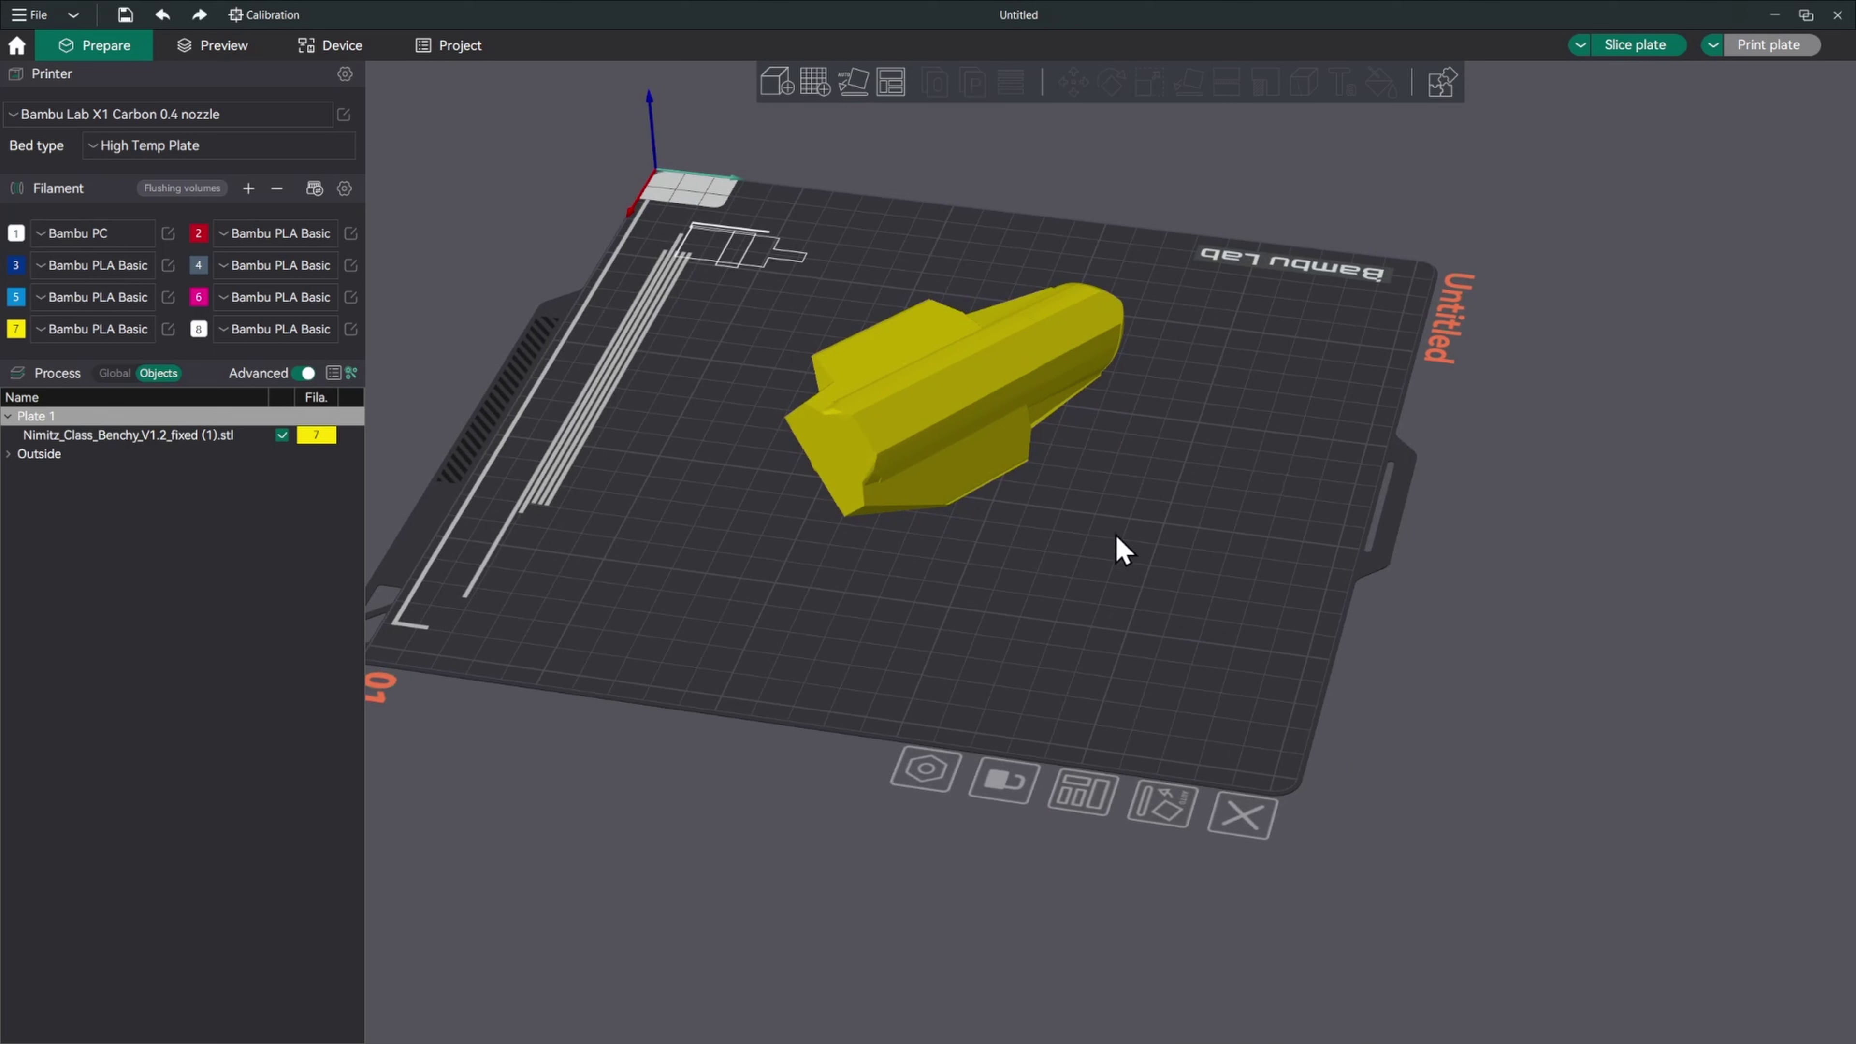
pyautogui.click(1011, 414)
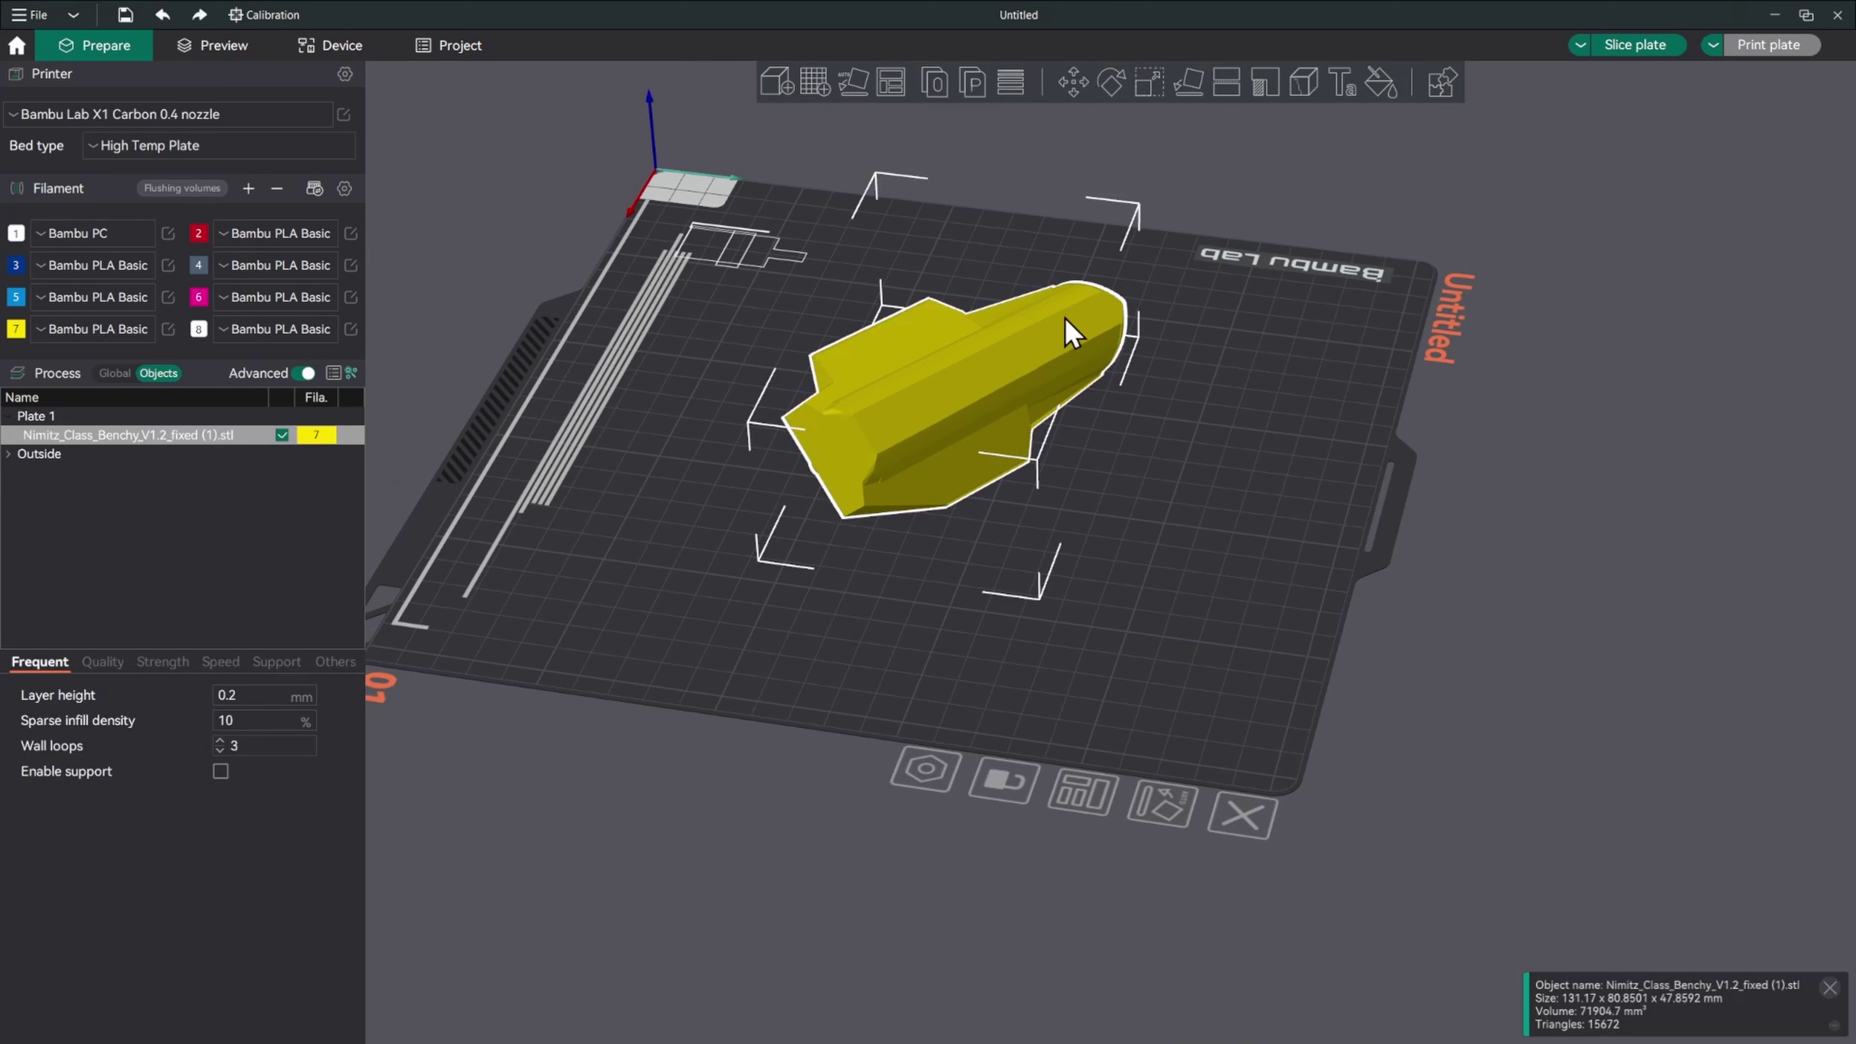
pyautogui.click(1195, 93)
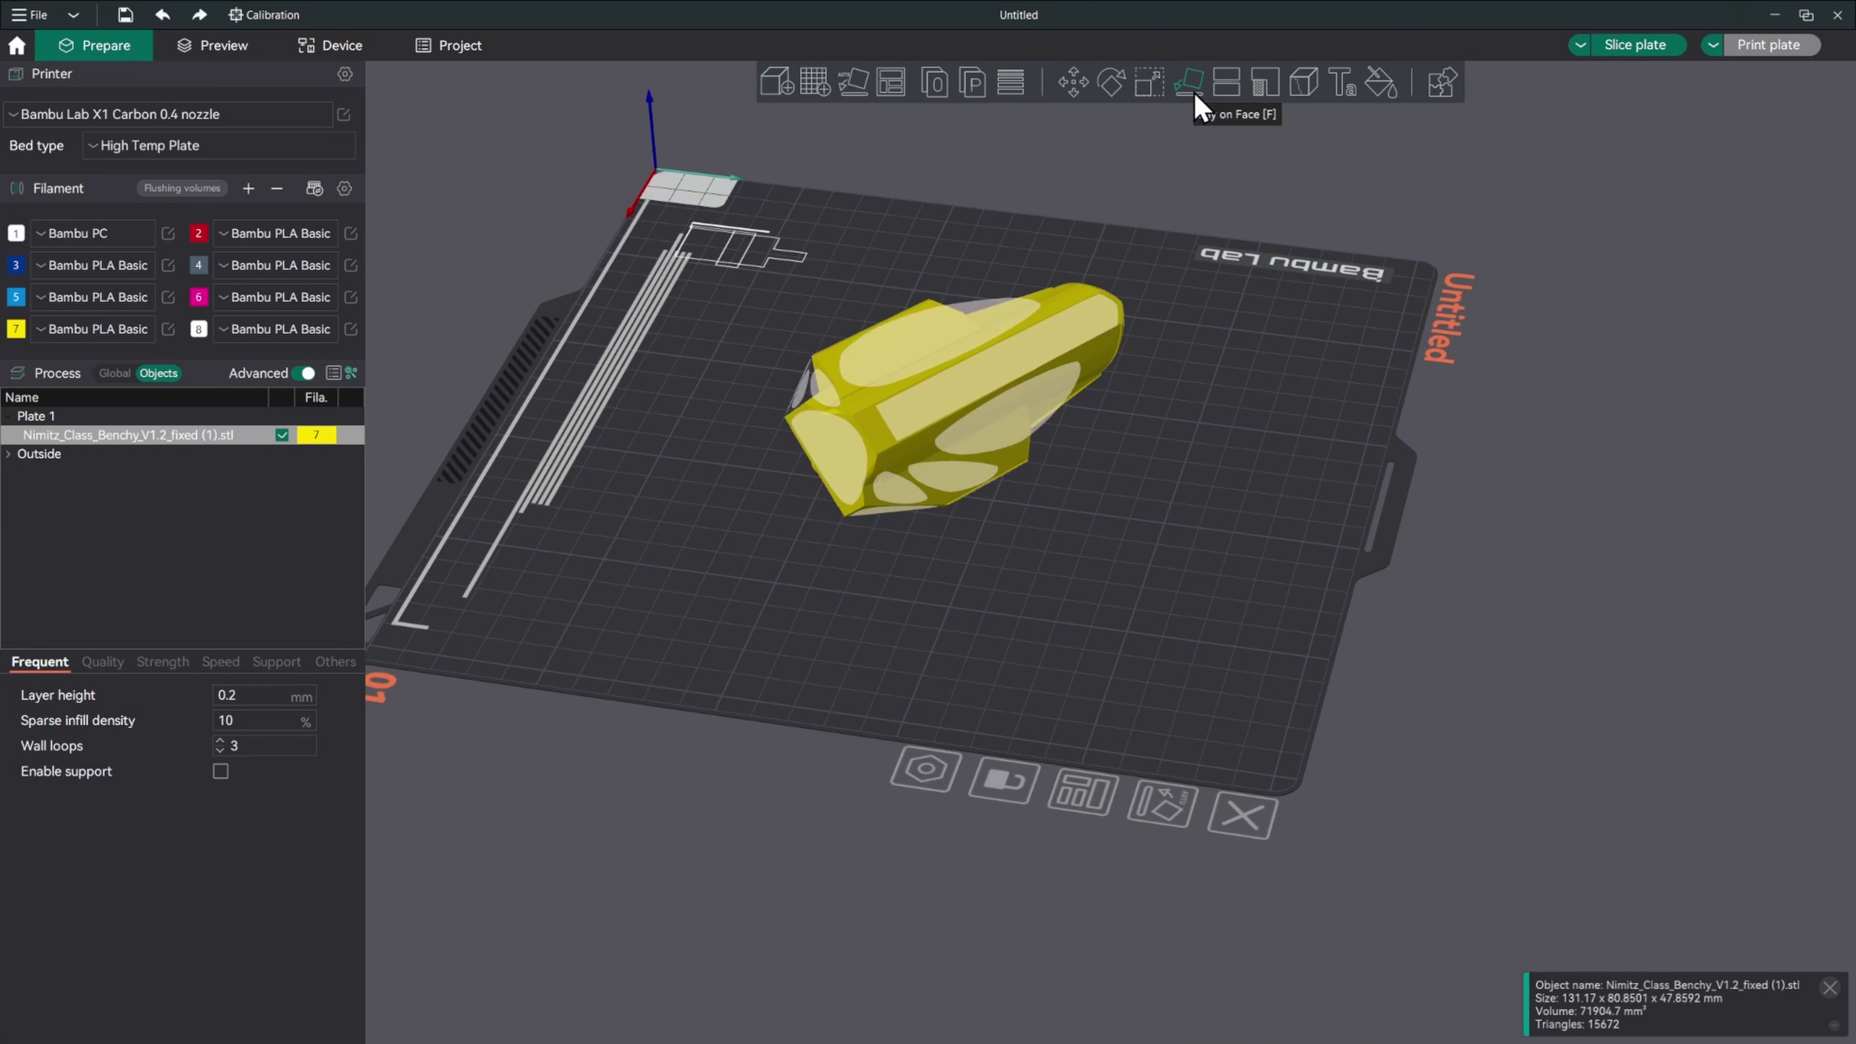
pyautogui.click(1067, 341)
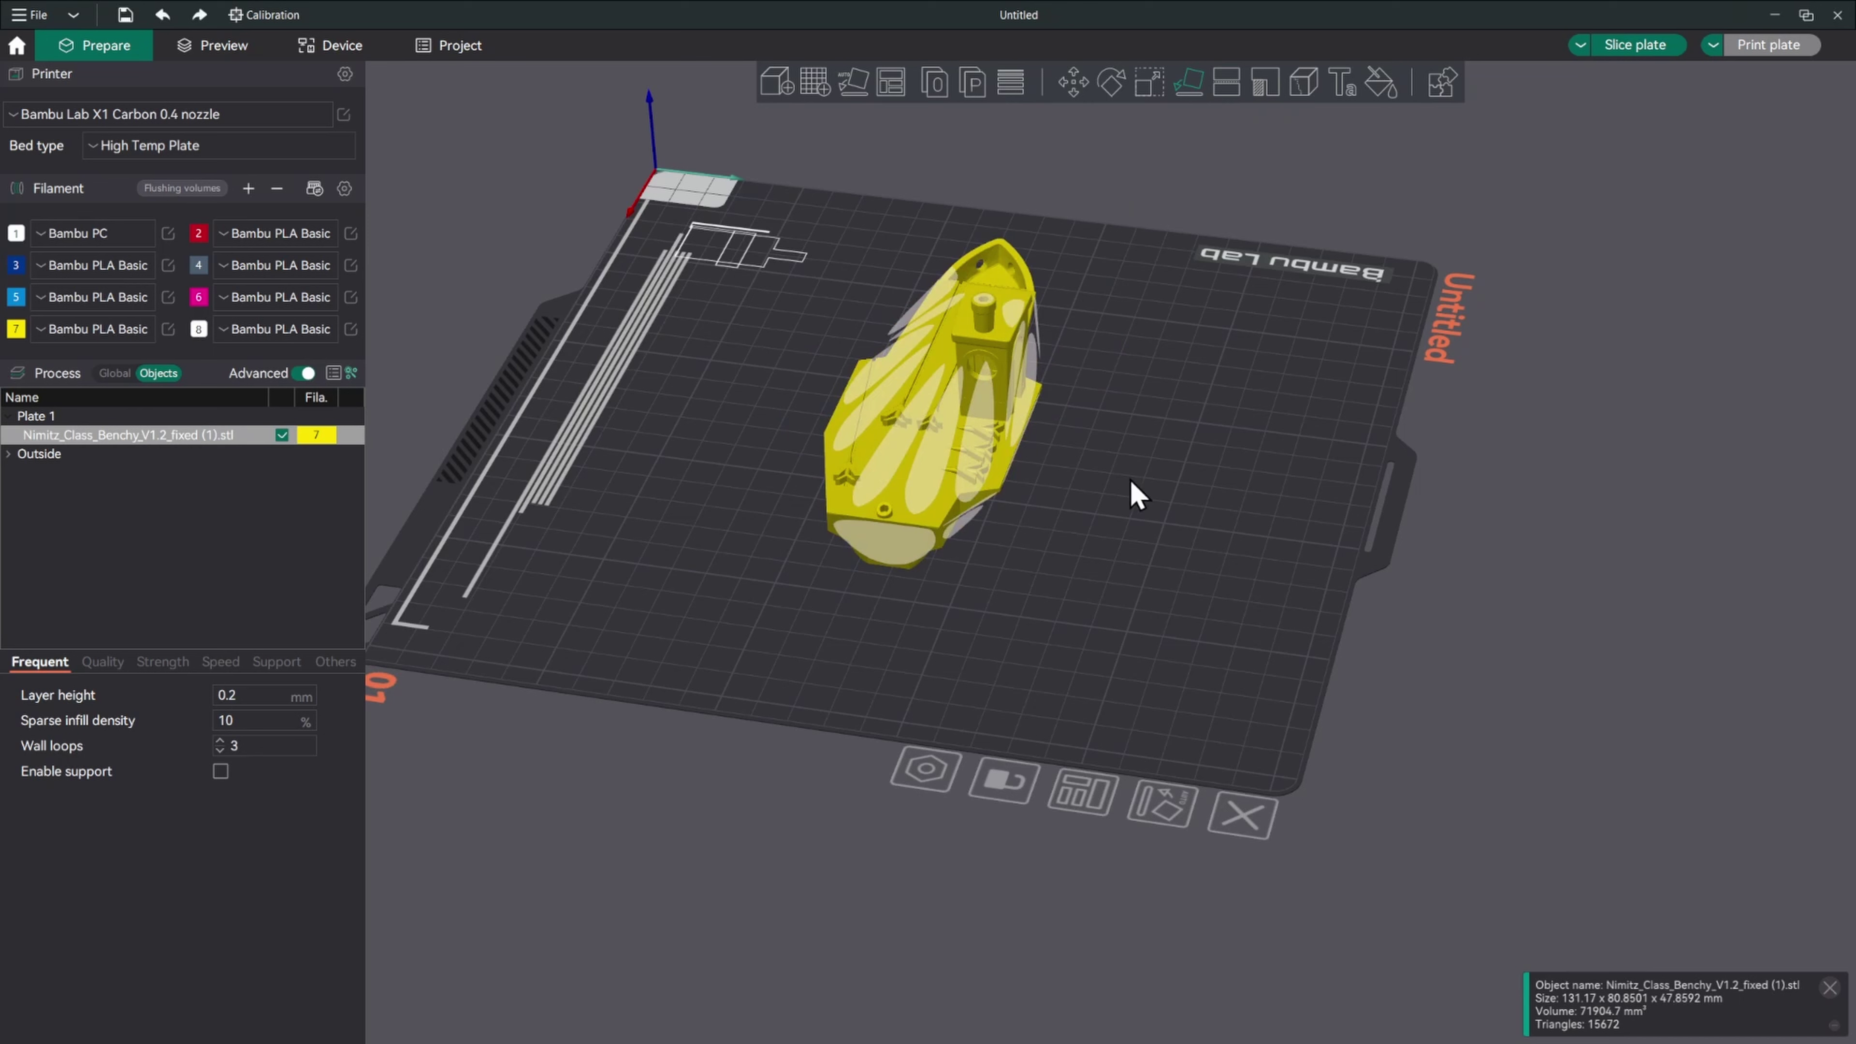
pyautogui.click(1193, 80)
pyautogui.moveTo(700, 665); pyautogui.dragTo(804, 665)
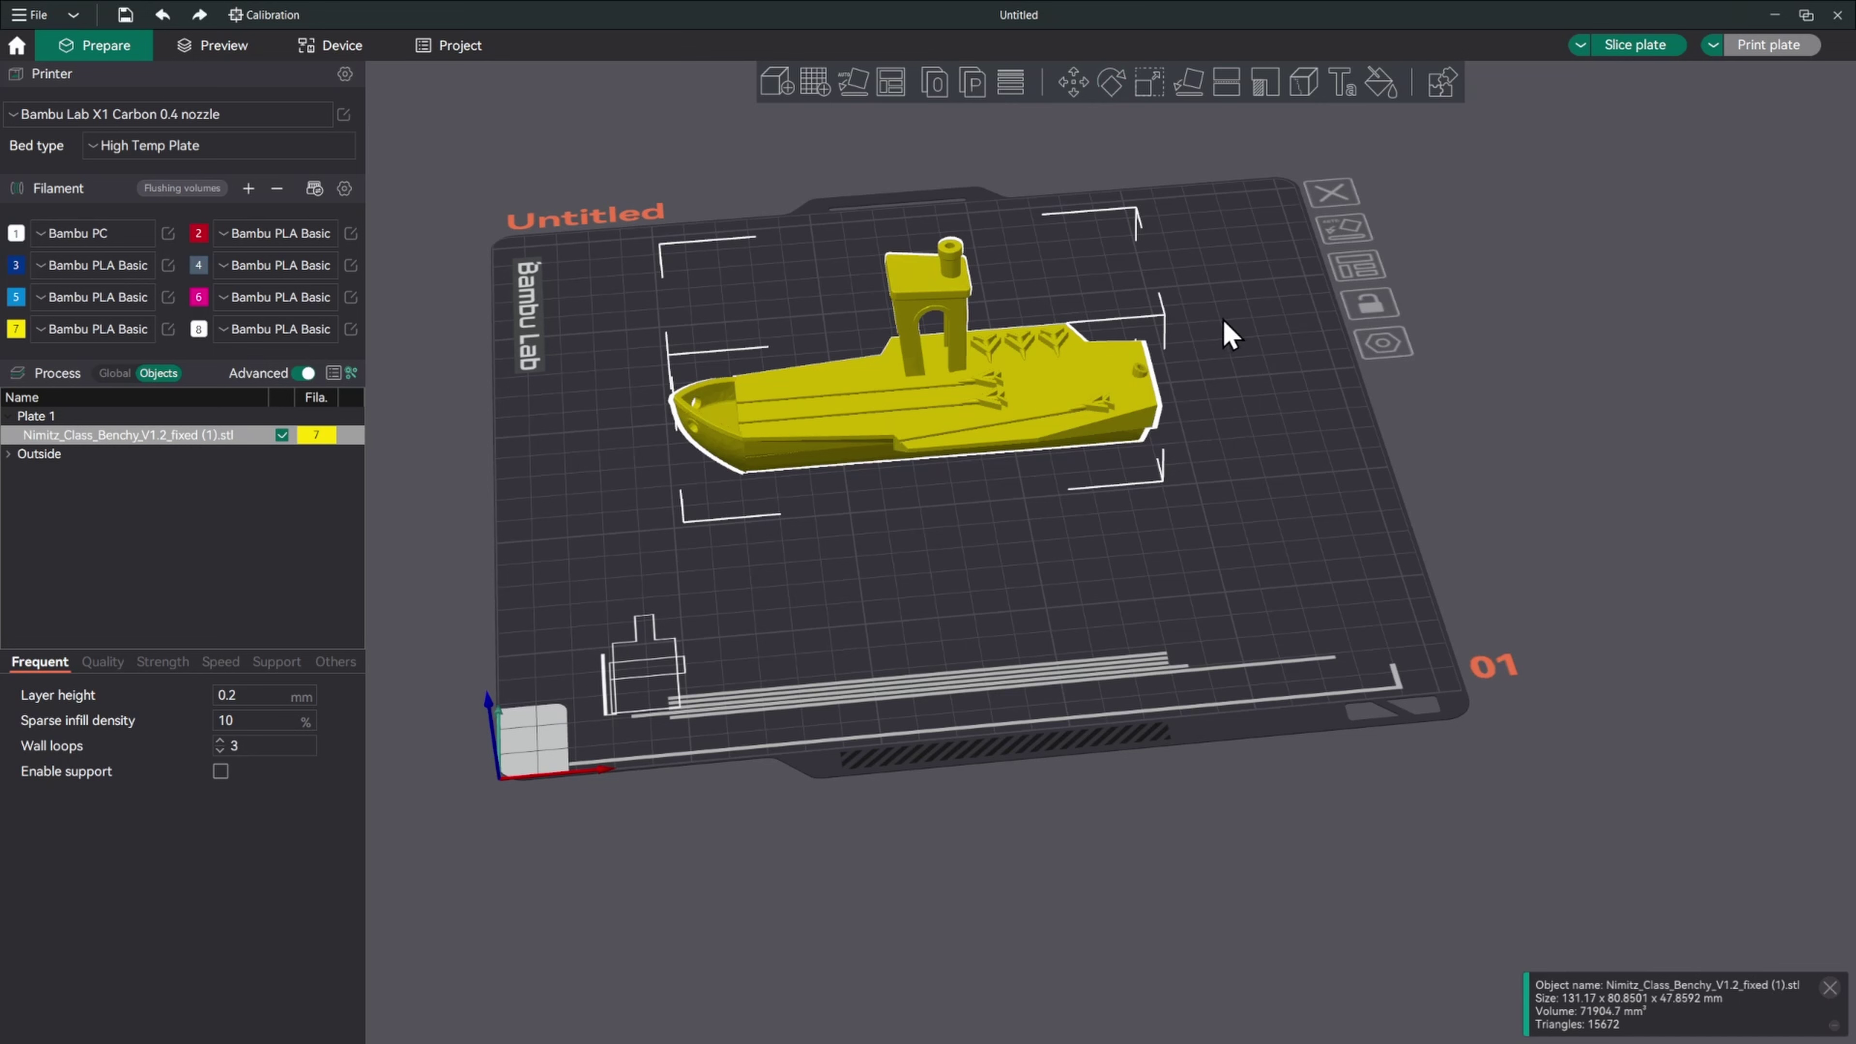
# Paint freehand support enforcer and support blocker strokes side by side on the underside of one of the Benchy's side overhangs
pyautogui.click(1227, 84)
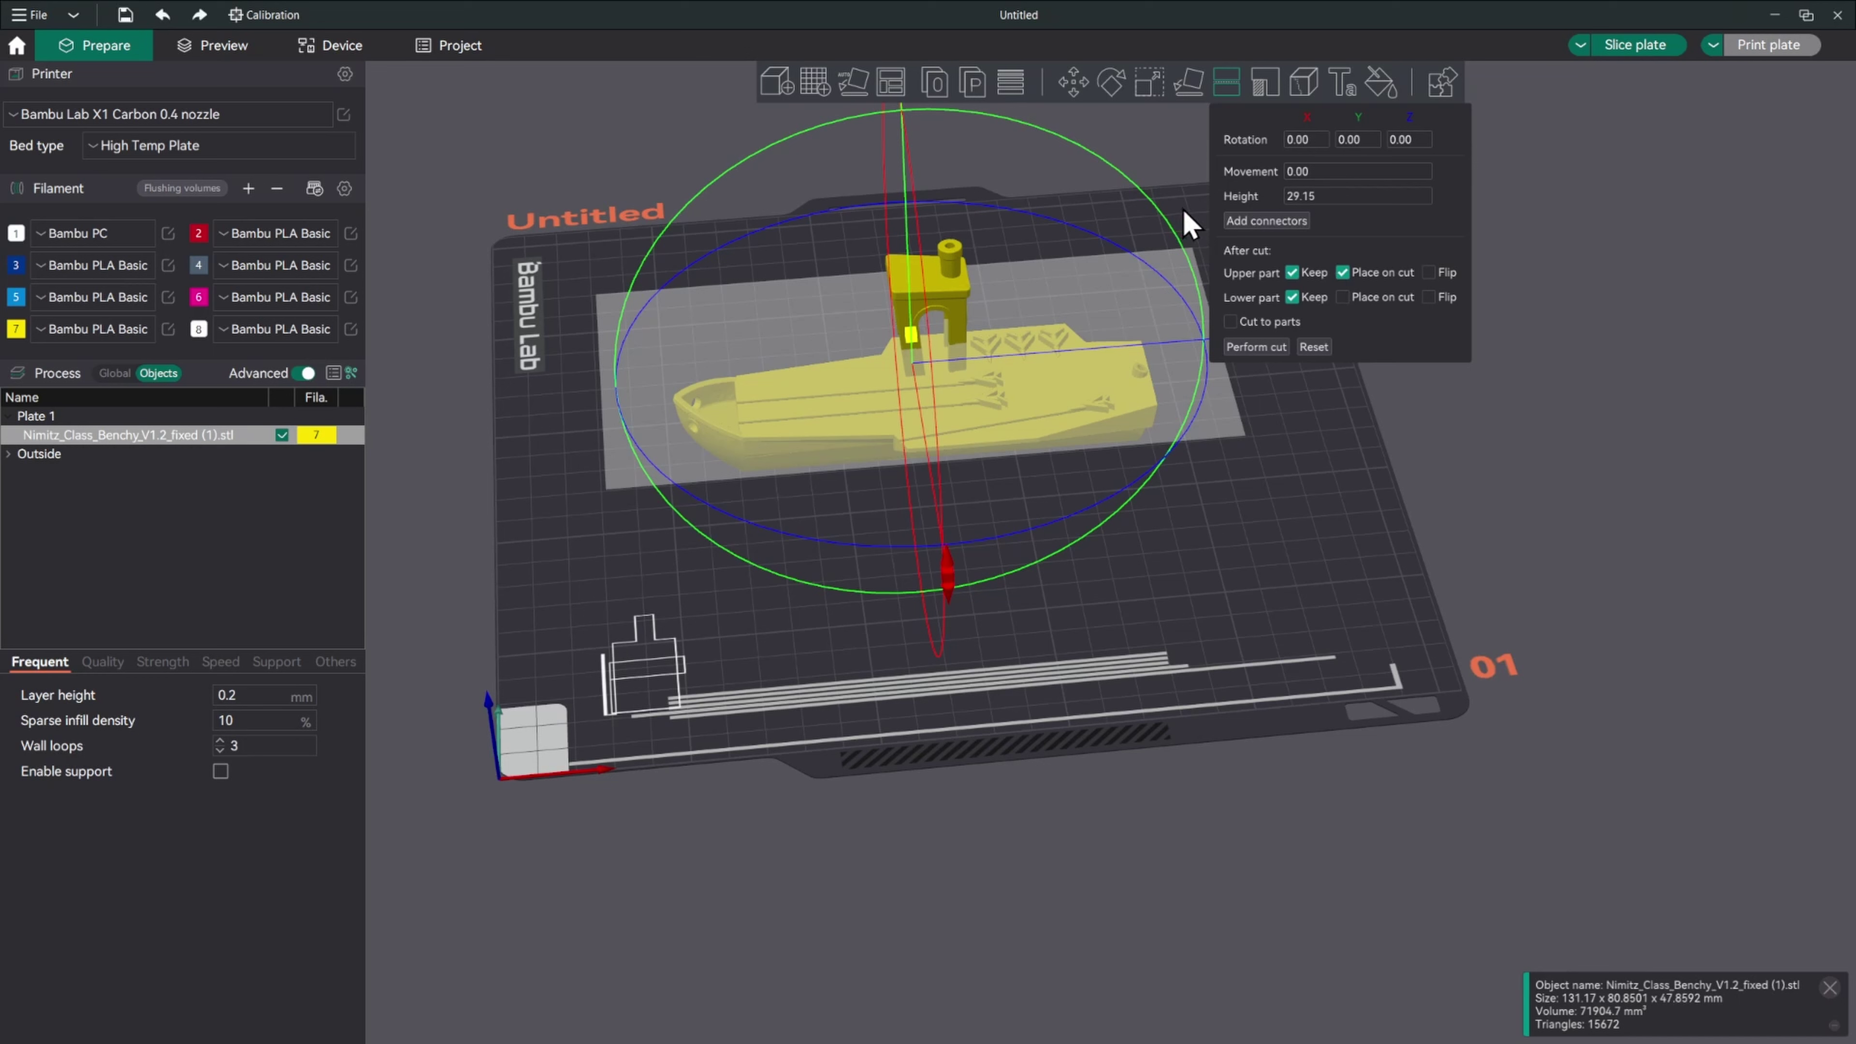
pyautogui.click(1267, 86)
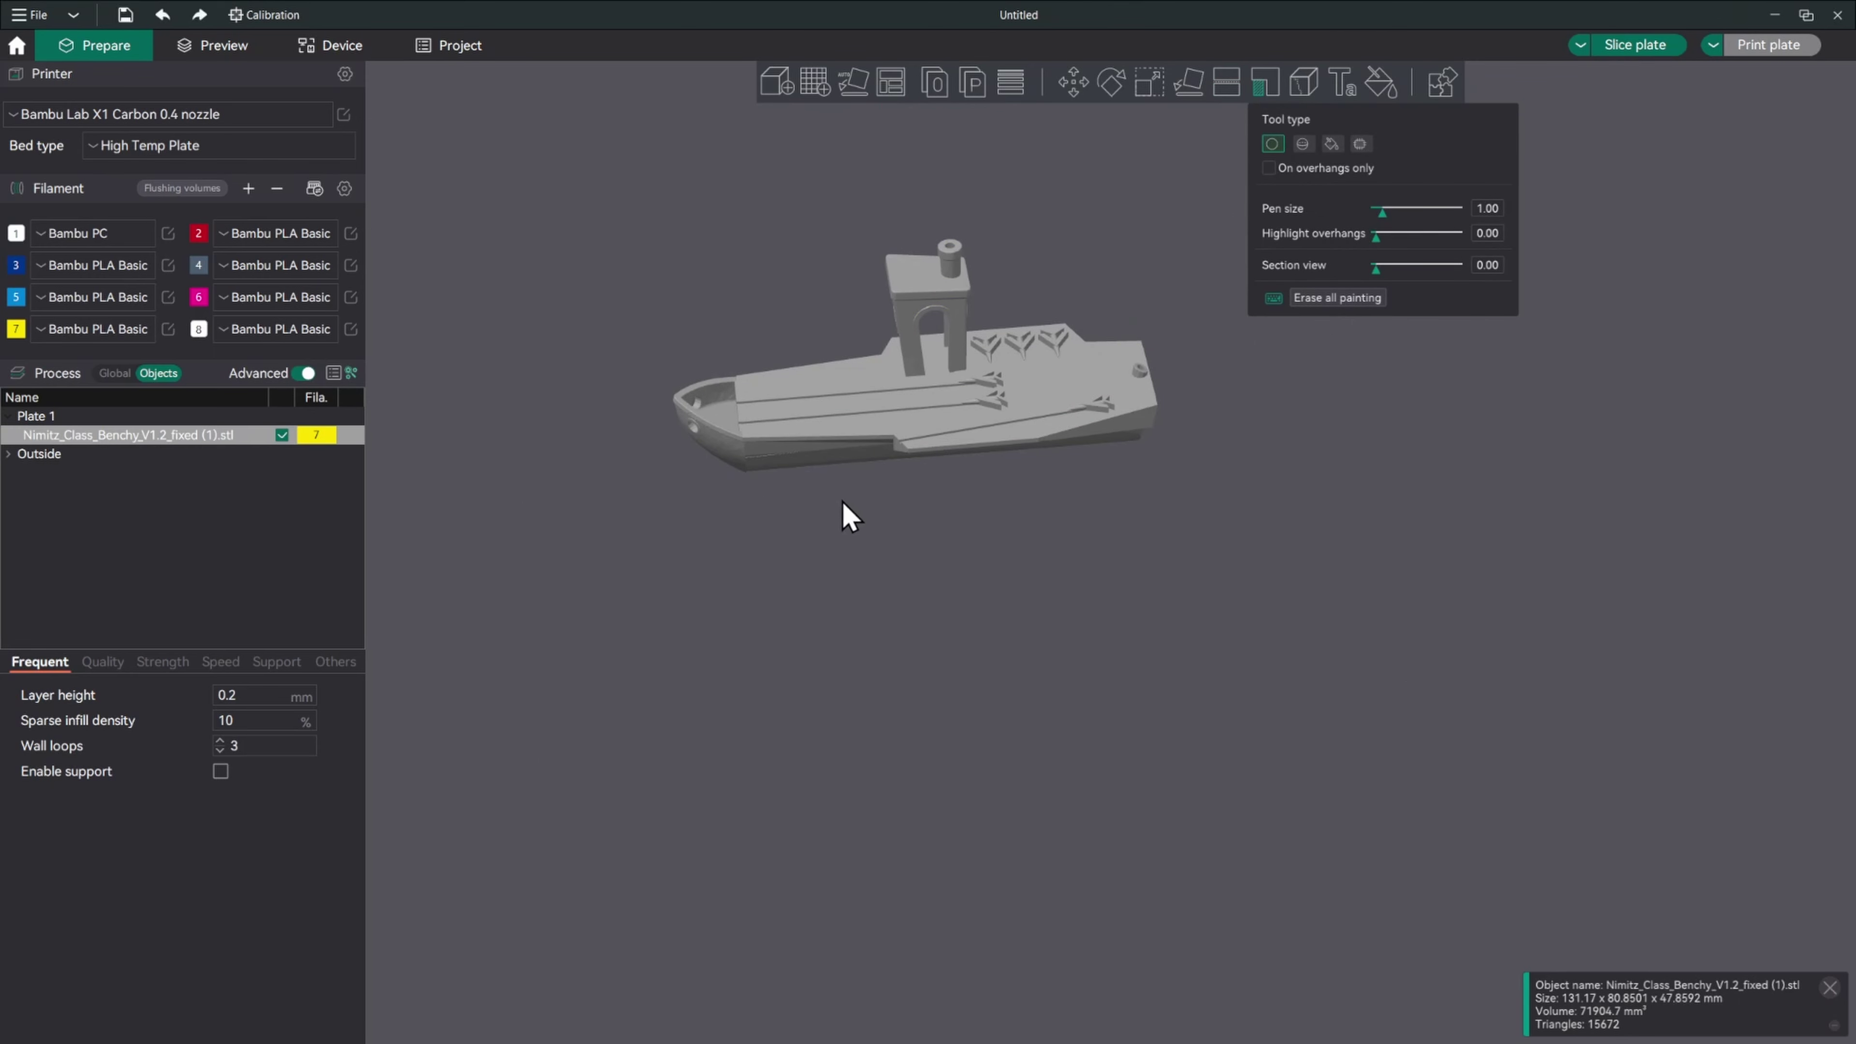
pyautogui.moveTo(821, 593); pyautogui.dragTo(873, 521)
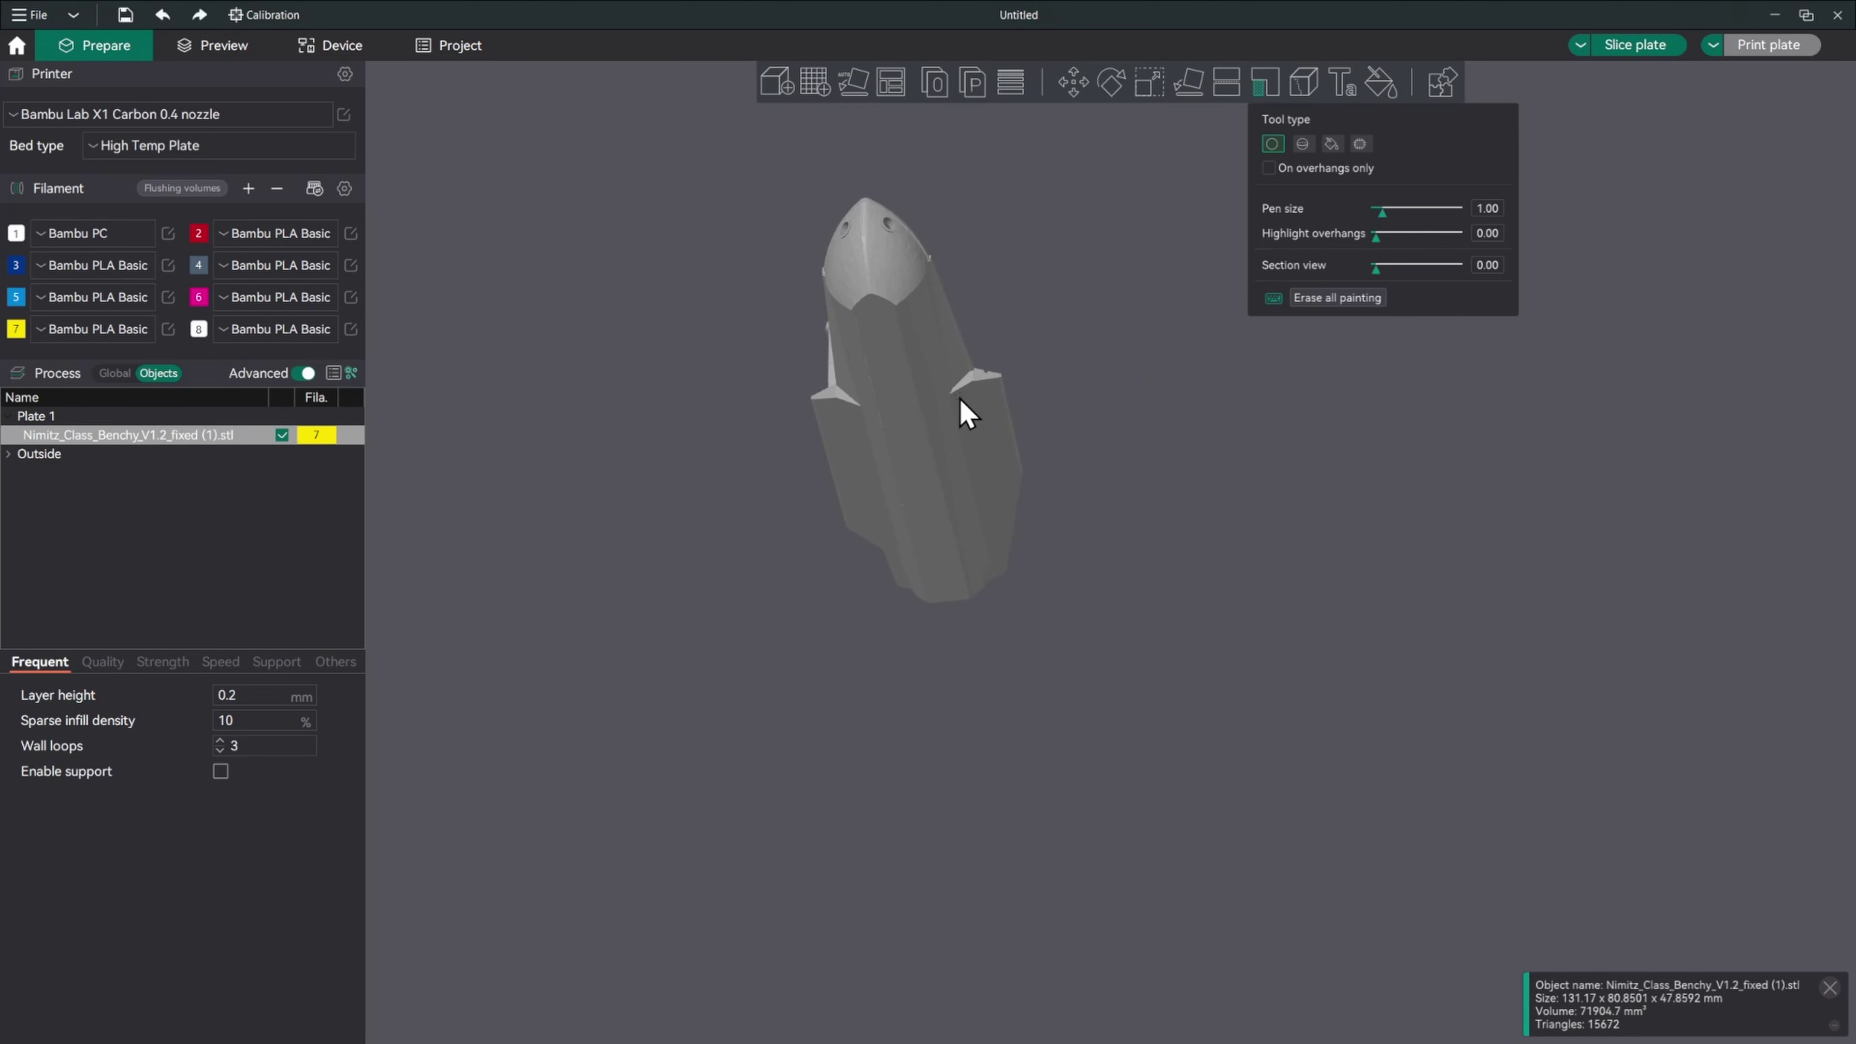
pyautogui.moveTo(973, 431); pyautogui.dragTo(999, 535)
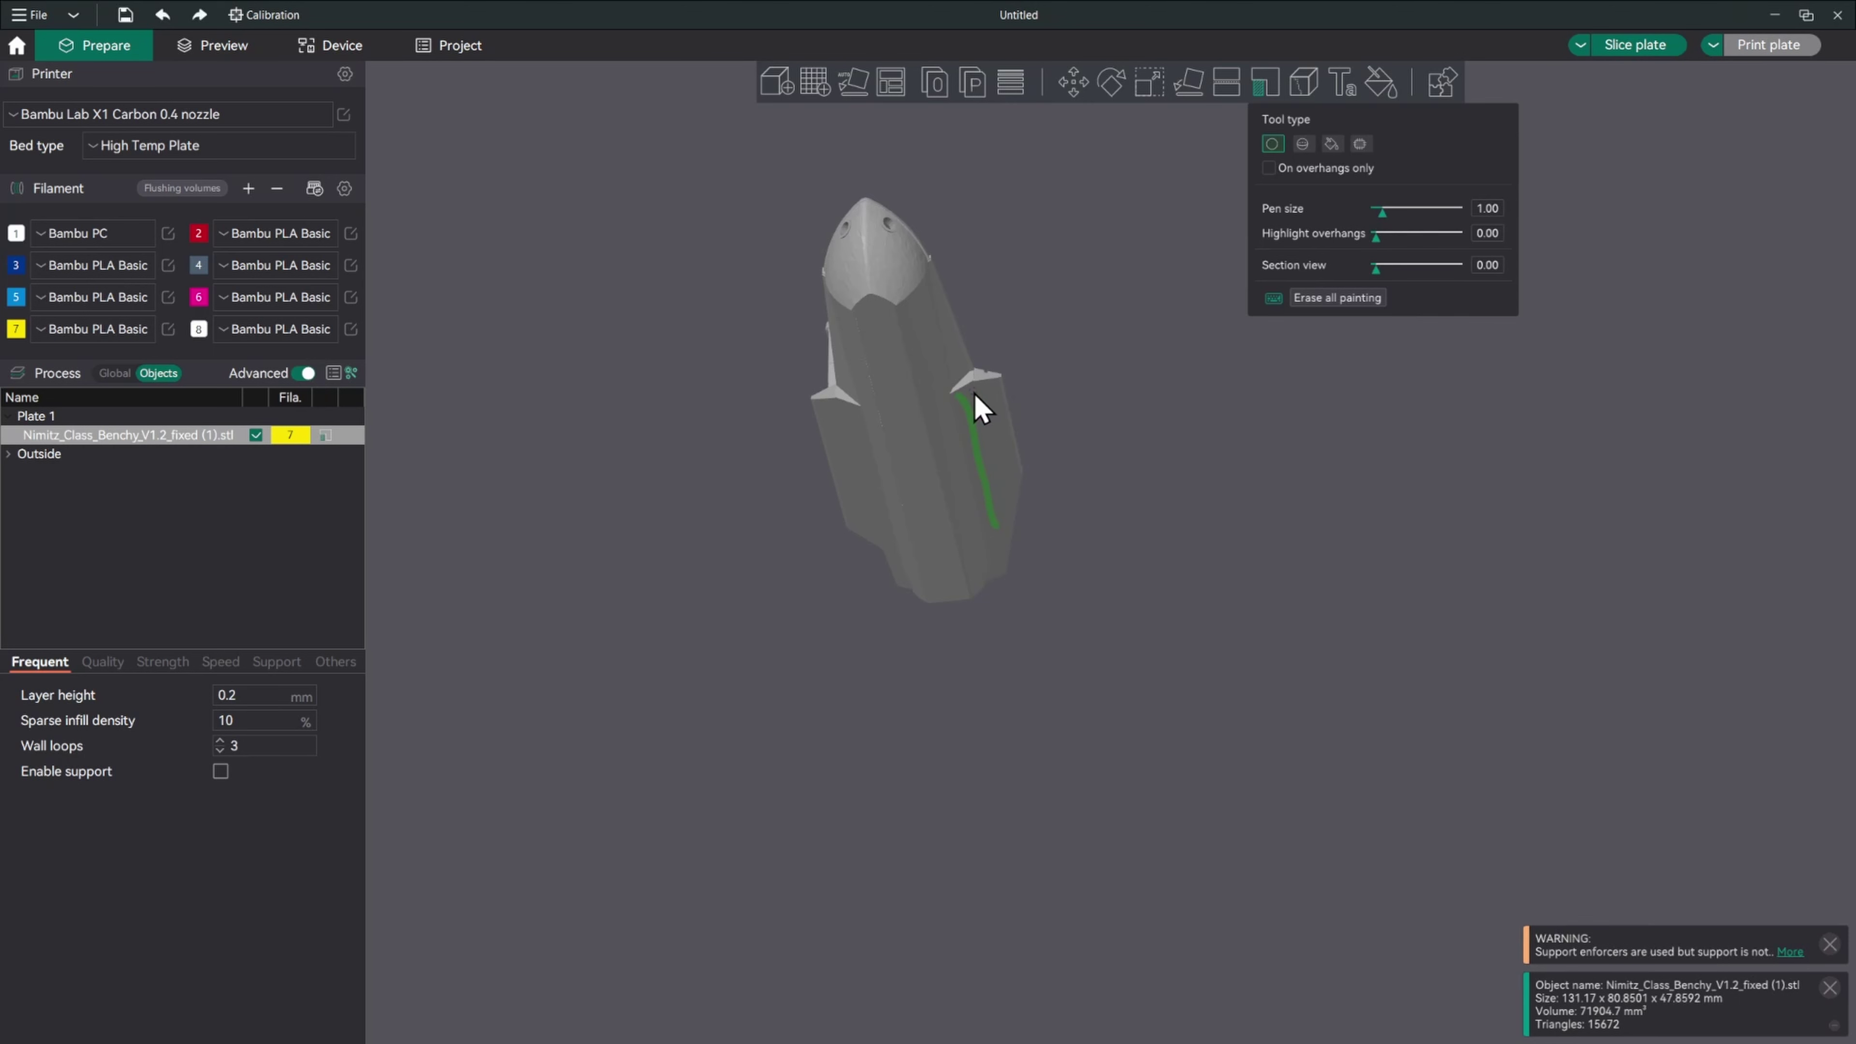
pyautogui.moveTo(976, 395); pyautogui.dragTo(983, 424, button='right')
pyautogui.scroll(6, 990, 446)
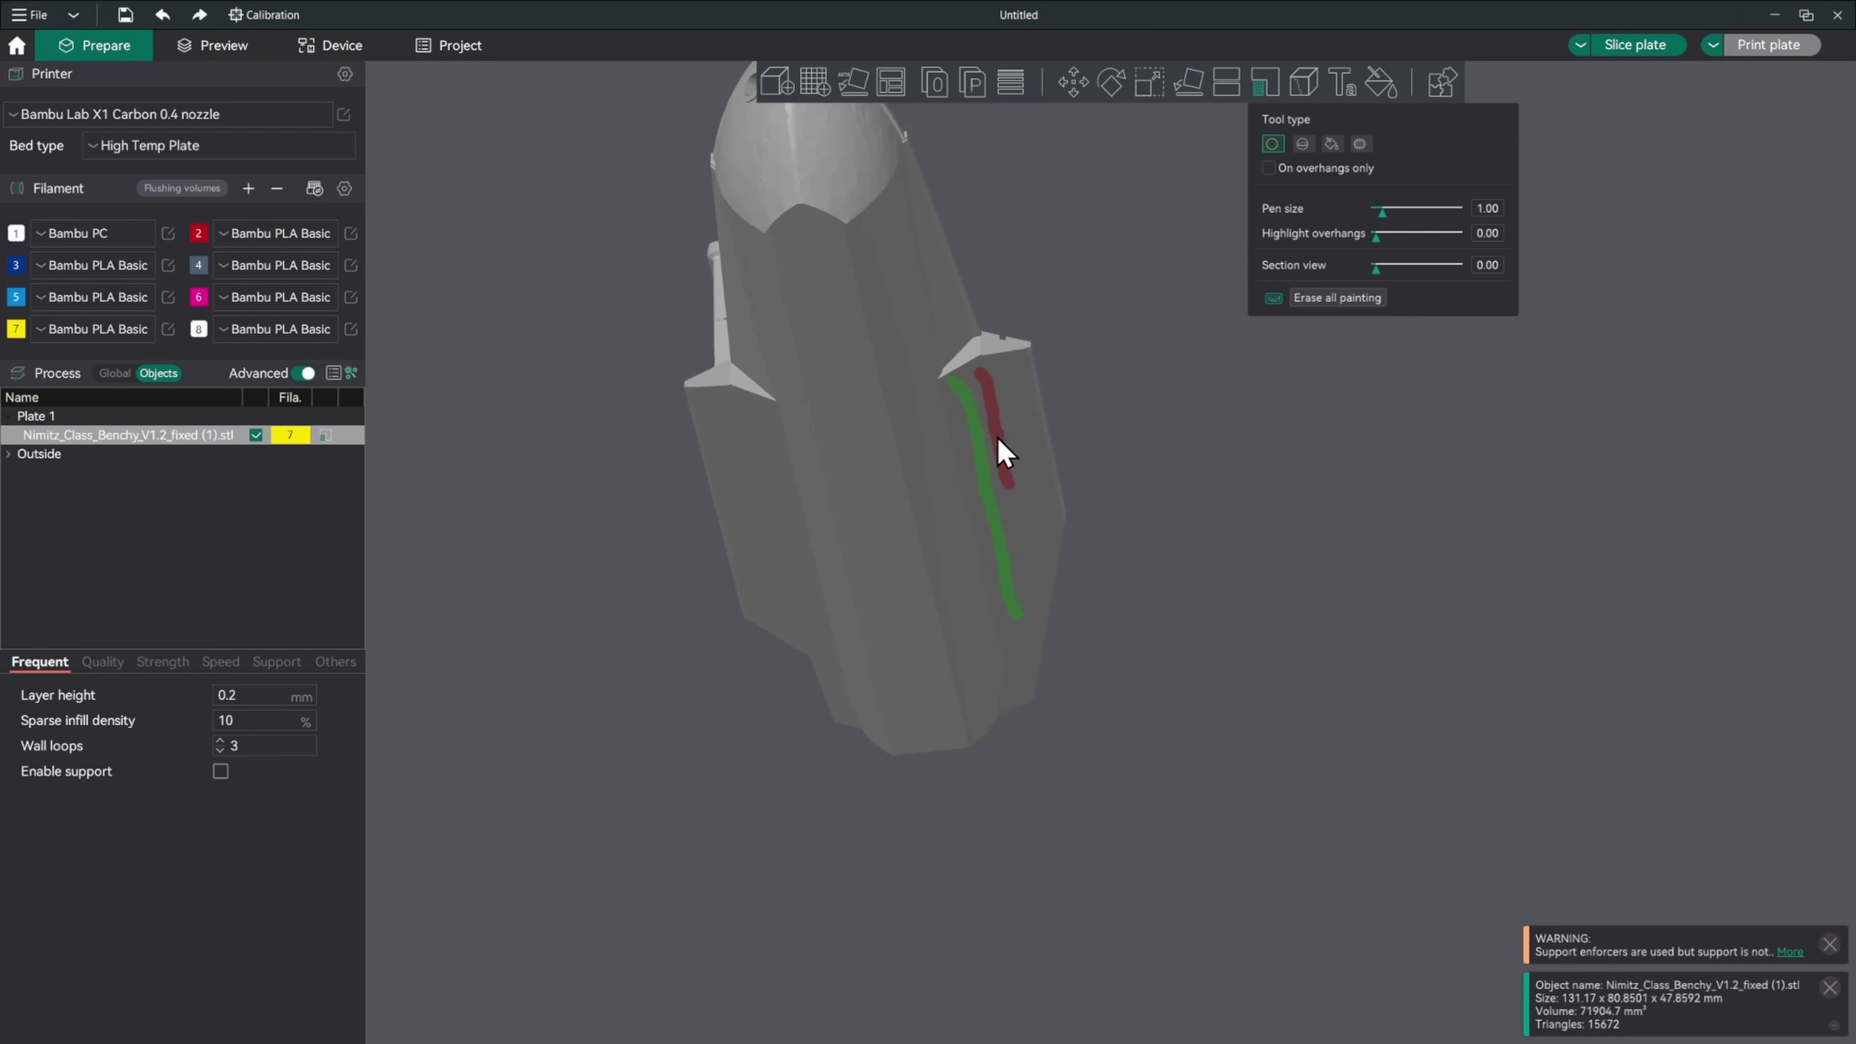
pyautogui.scroll(3, 993, 459)
pyautogui.moveTo(1039, 281)
pyautogui.mouseDown(button='right')
pyautogui.moveTo(1027, 228)
pyautogui.moveTo(1107, 634)
pyautogui.moveTo(995, 183)
pyautogui.moveTo(1160, 174)
pyautogui.mouseUp(button='right')
pyautogui.moveTo(966, 198)
pyautogui.mouseDown()
pyautogui.moveTo(846, 285)
pyautogui.moveTo(937, 242)
pyautogui.moveTo(977, 284)
pyautogui.moveTo(1033, 626)
pyautogui.moveTo(968, 290)
pyautogui.moveTo(937, 259)
pyautogui.moveTo(903, 326)
pyautogui.moveTo(934, 421)
pyautogui.mouseUp()
pyautogui.moveTo(1068, 253)
pyautogui.mouseDown(button='right')
pyautogui.moveTo(1069, 202)
pyautogui.moveTo(1141, 209)
pyautogui.moveTo(1135, 257)
pyautogui.mouseUp(button='right')
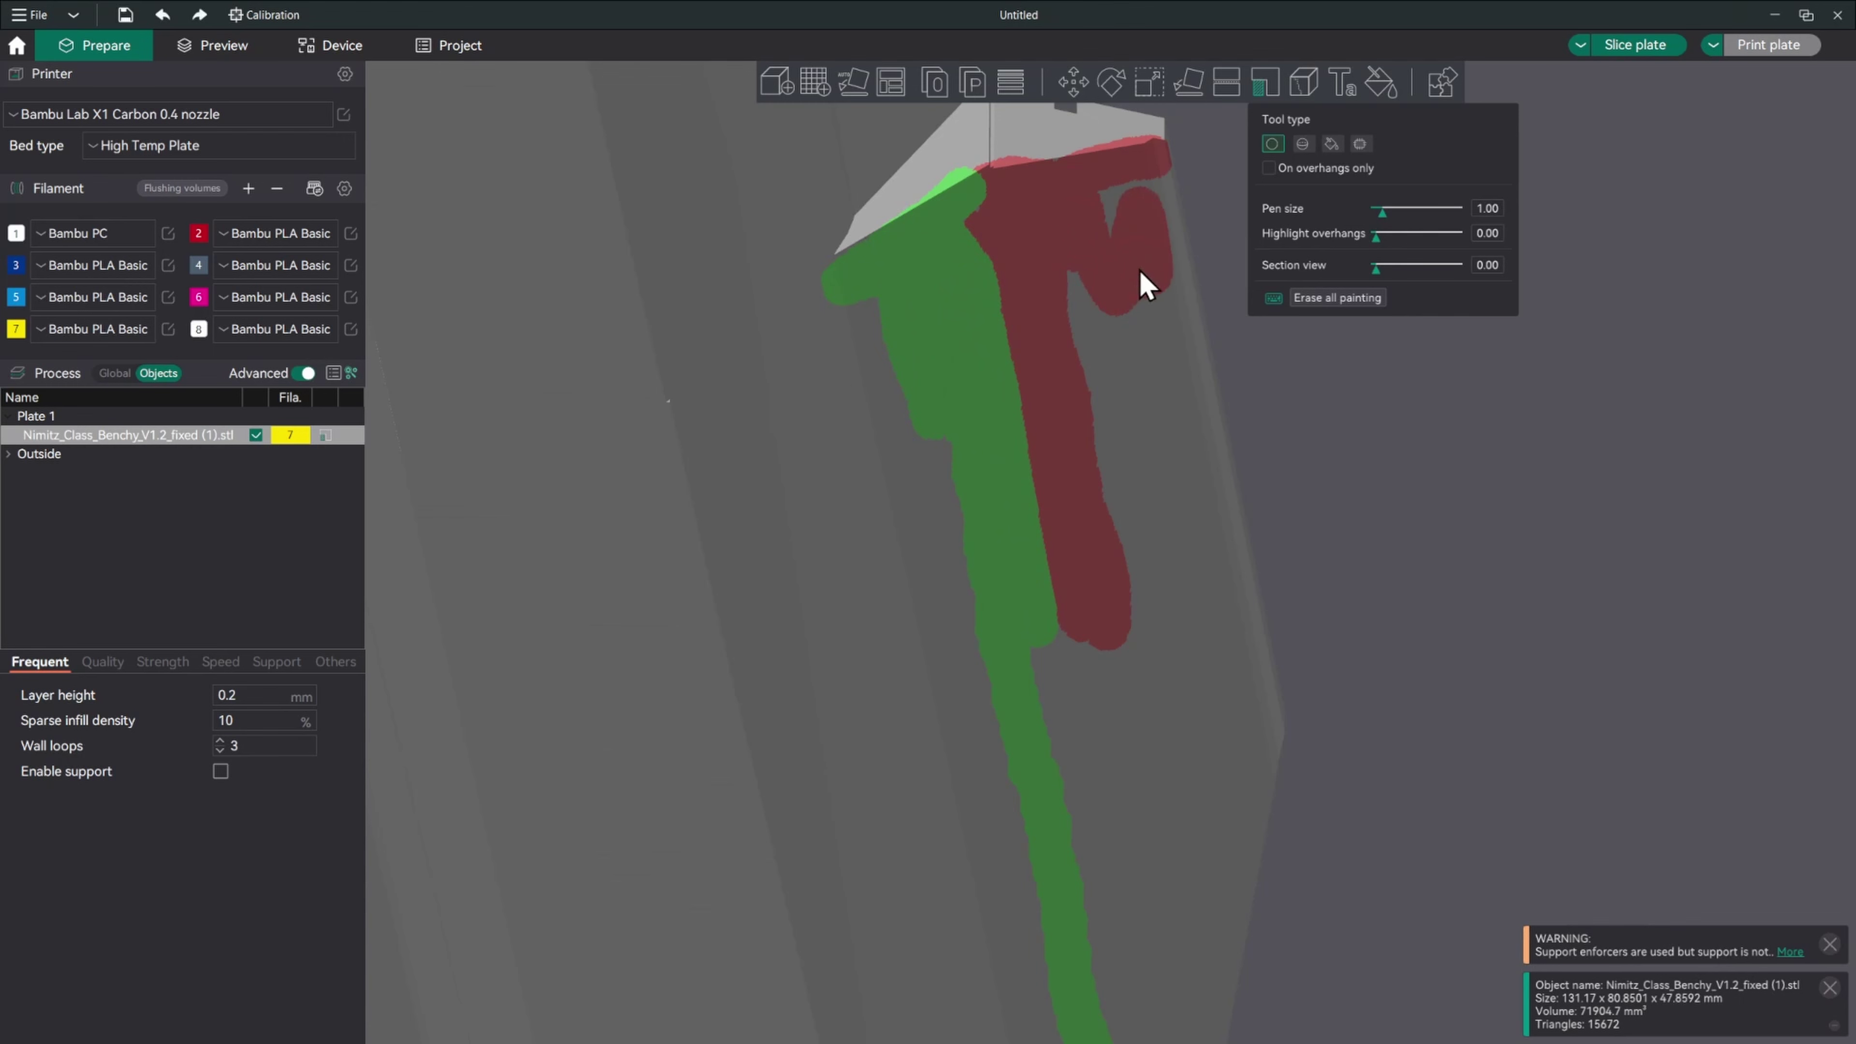
# Switch support painting to Fill and mark the whole underside facet of the same overhang, trying both enforcer and blocker and ending with blocker
pyautogui.click(1332, 144)
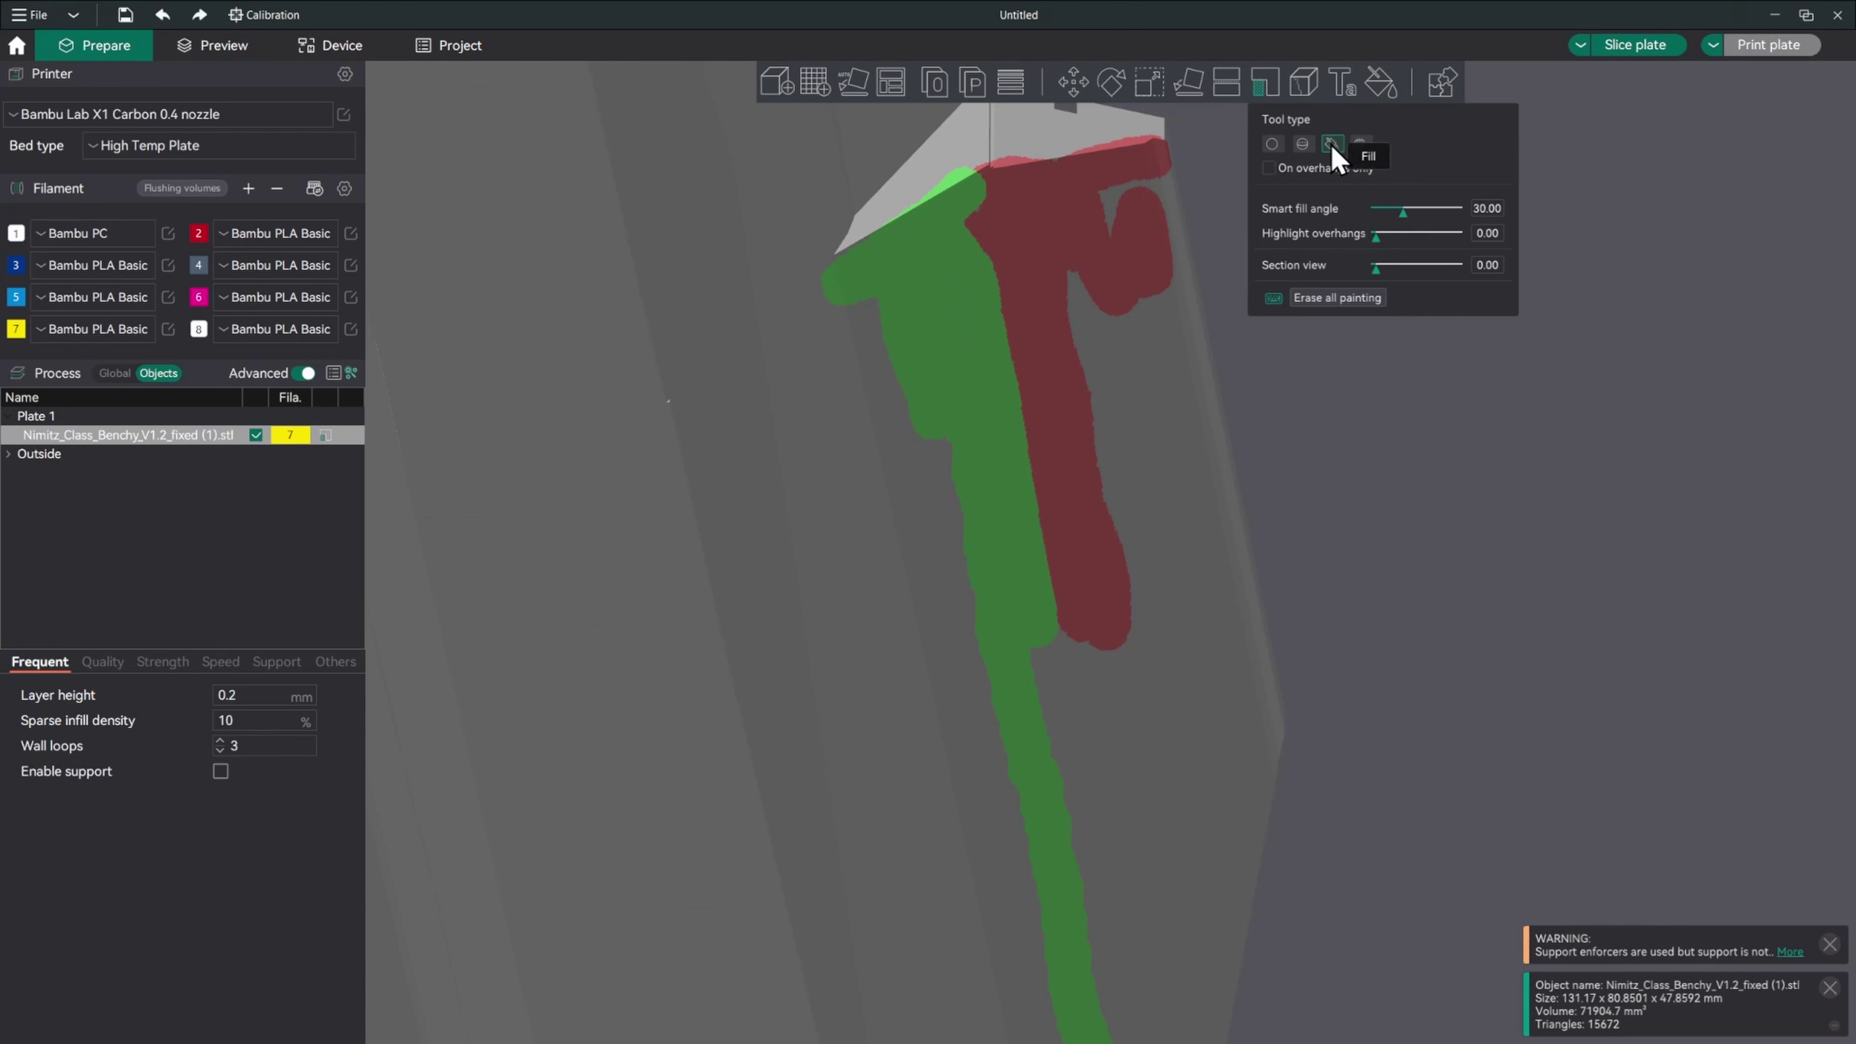
pyautogui.click(1198, 410)
pyautogui.rightClick(1161, 439)
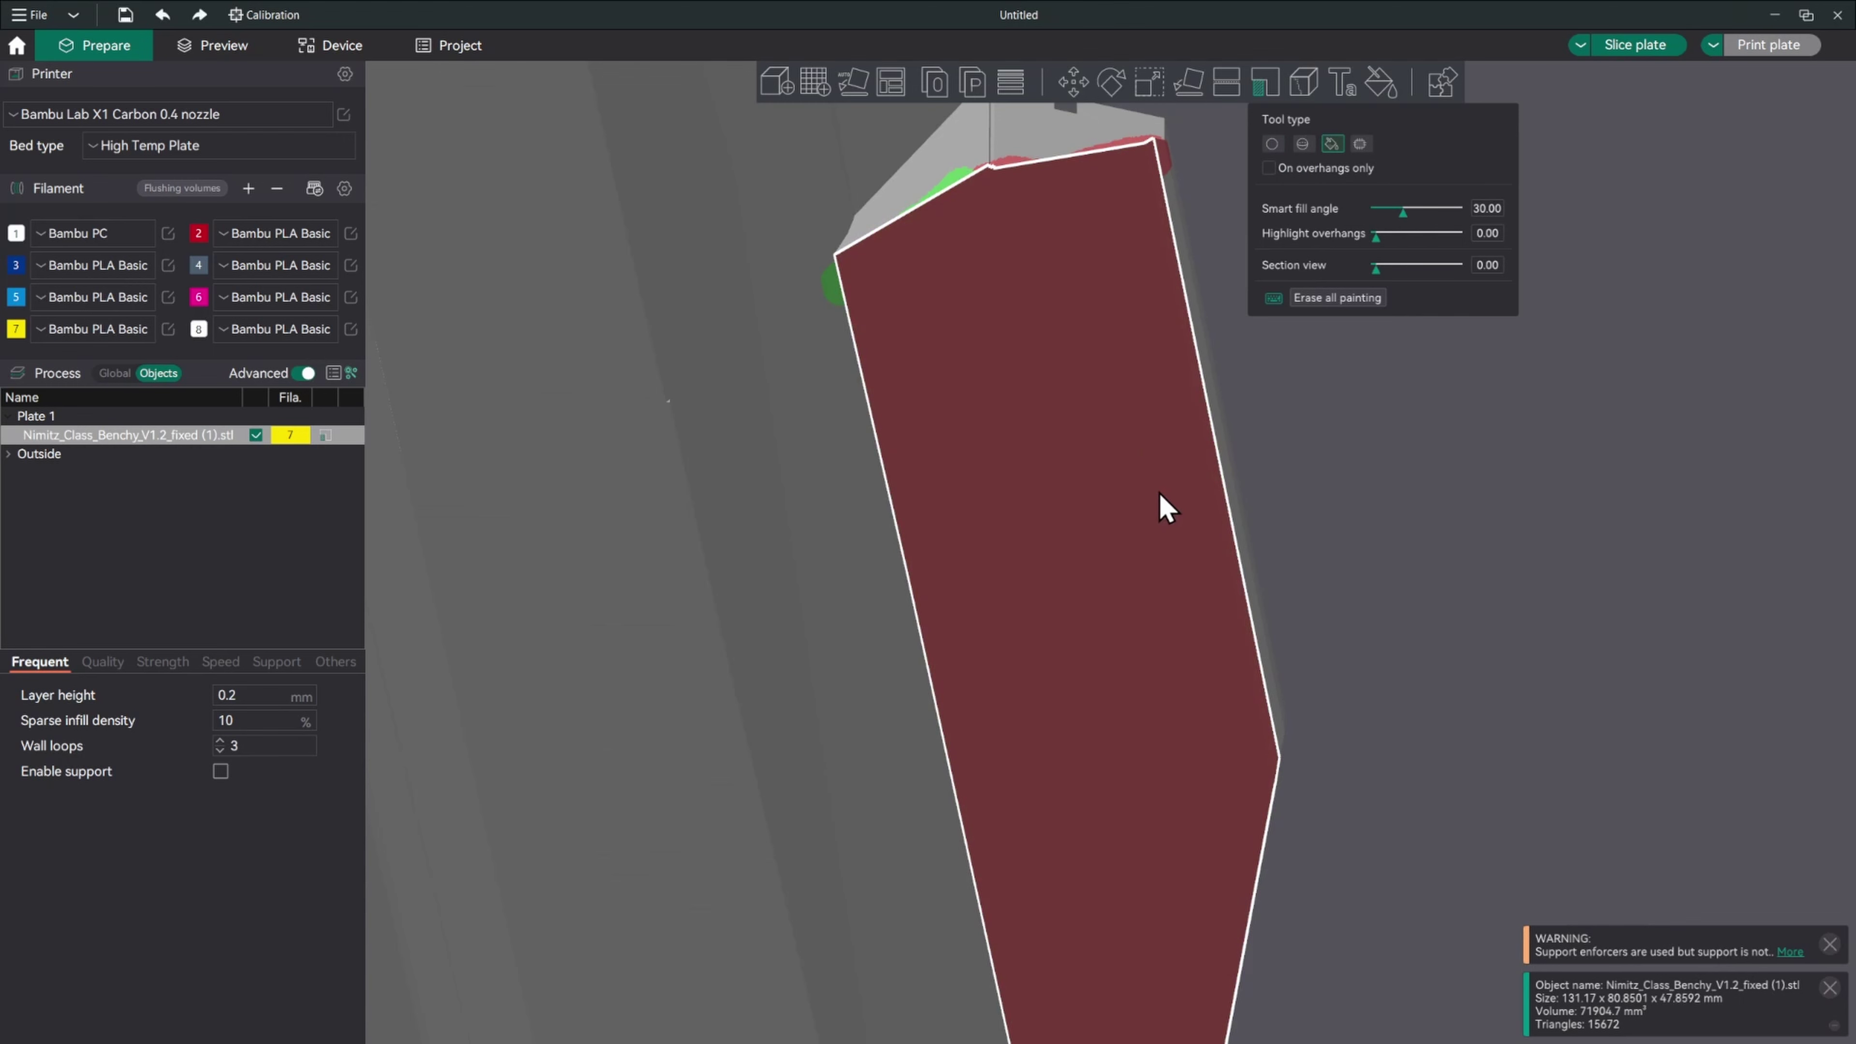
pyautogui.click(1166, 506)
pyautogui.rightClick(1166, 507)
# Show the global support settings, and fill the undersides of both side overhangs as support enforcers before leaving support painting
pyautogui.click(114, 373)
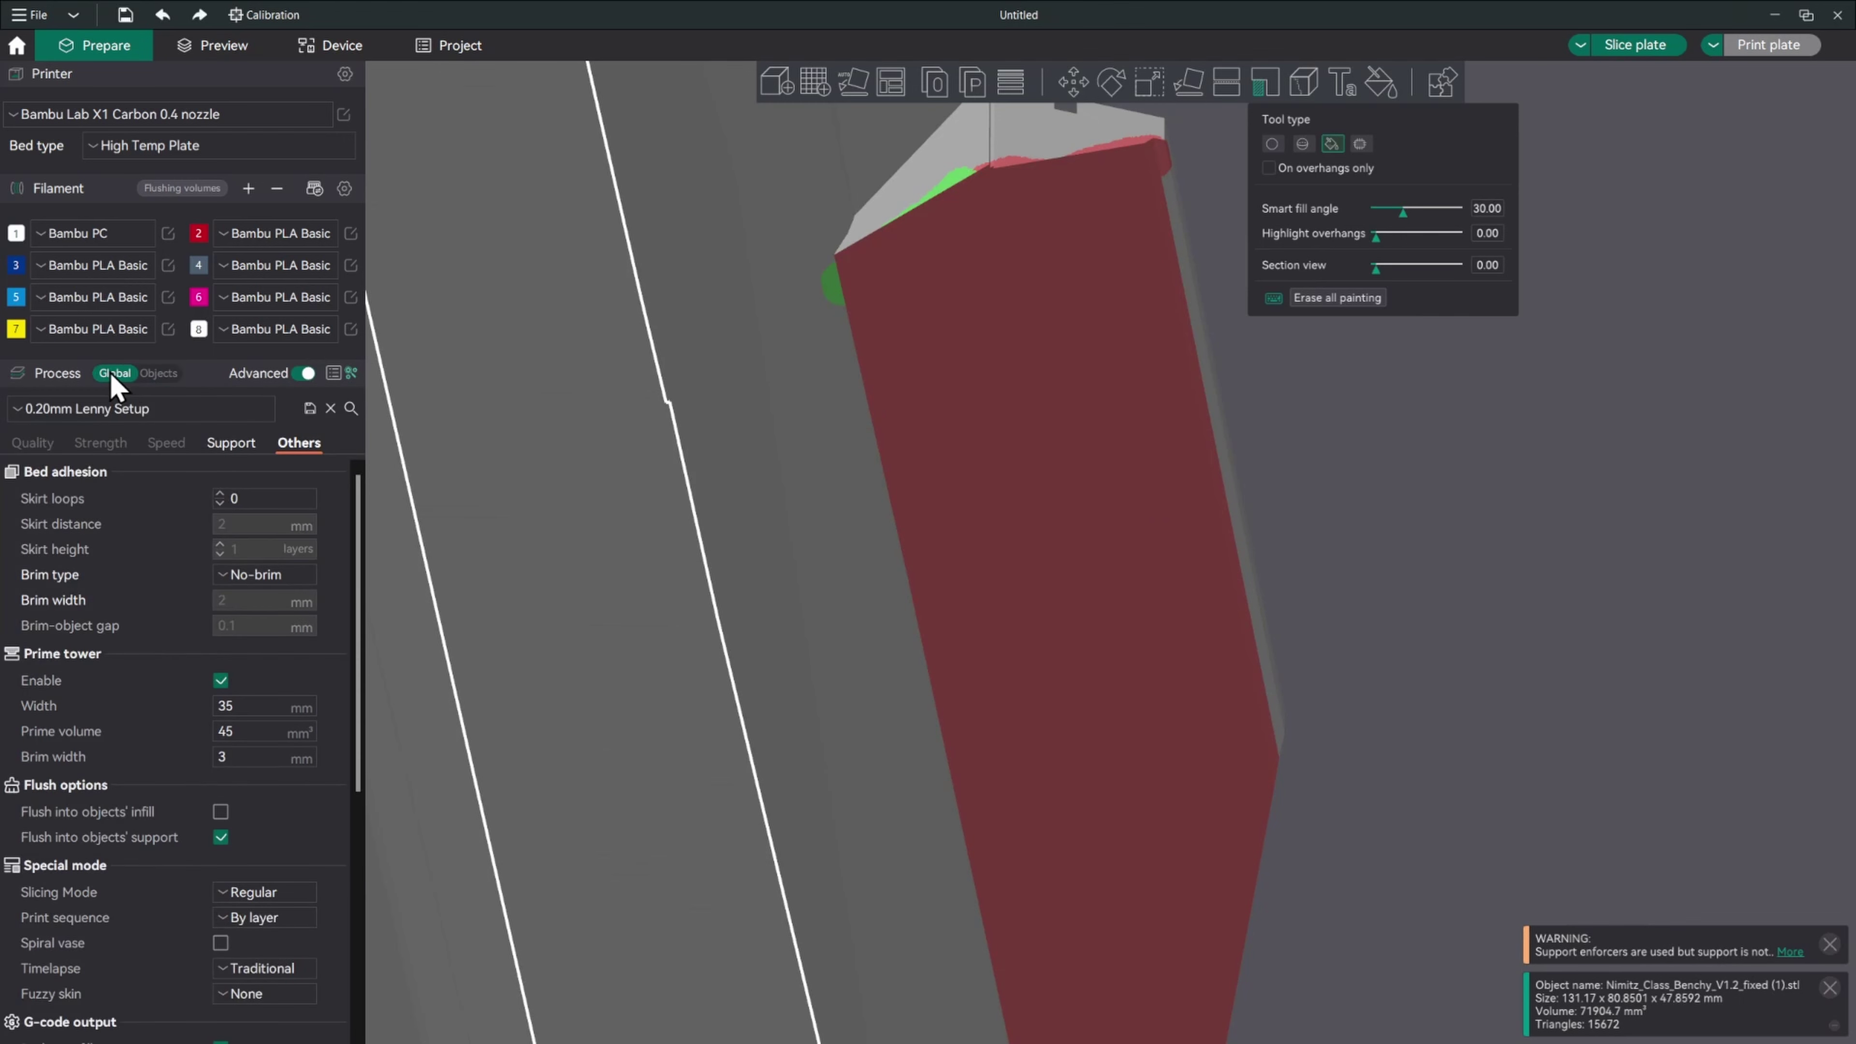
pyautogui.click(231, 443)
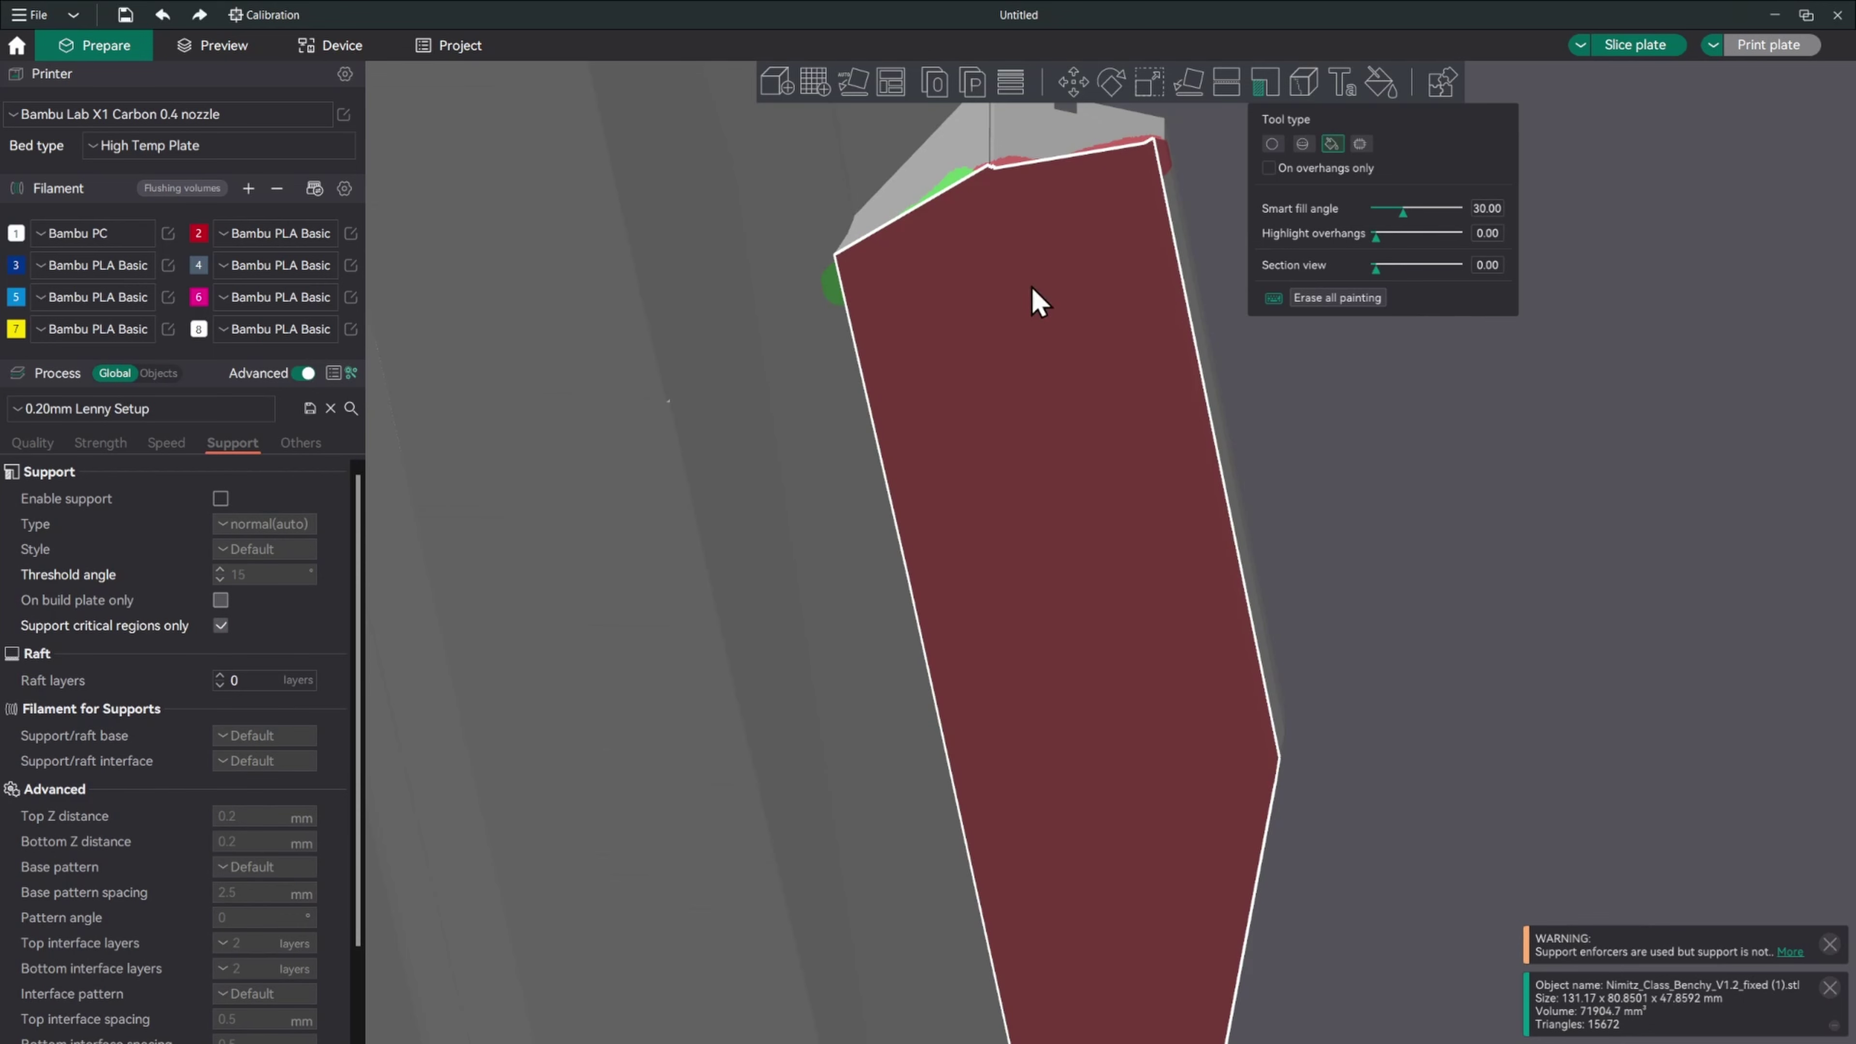
pyautogui.scroll(-4, 1073, 534)
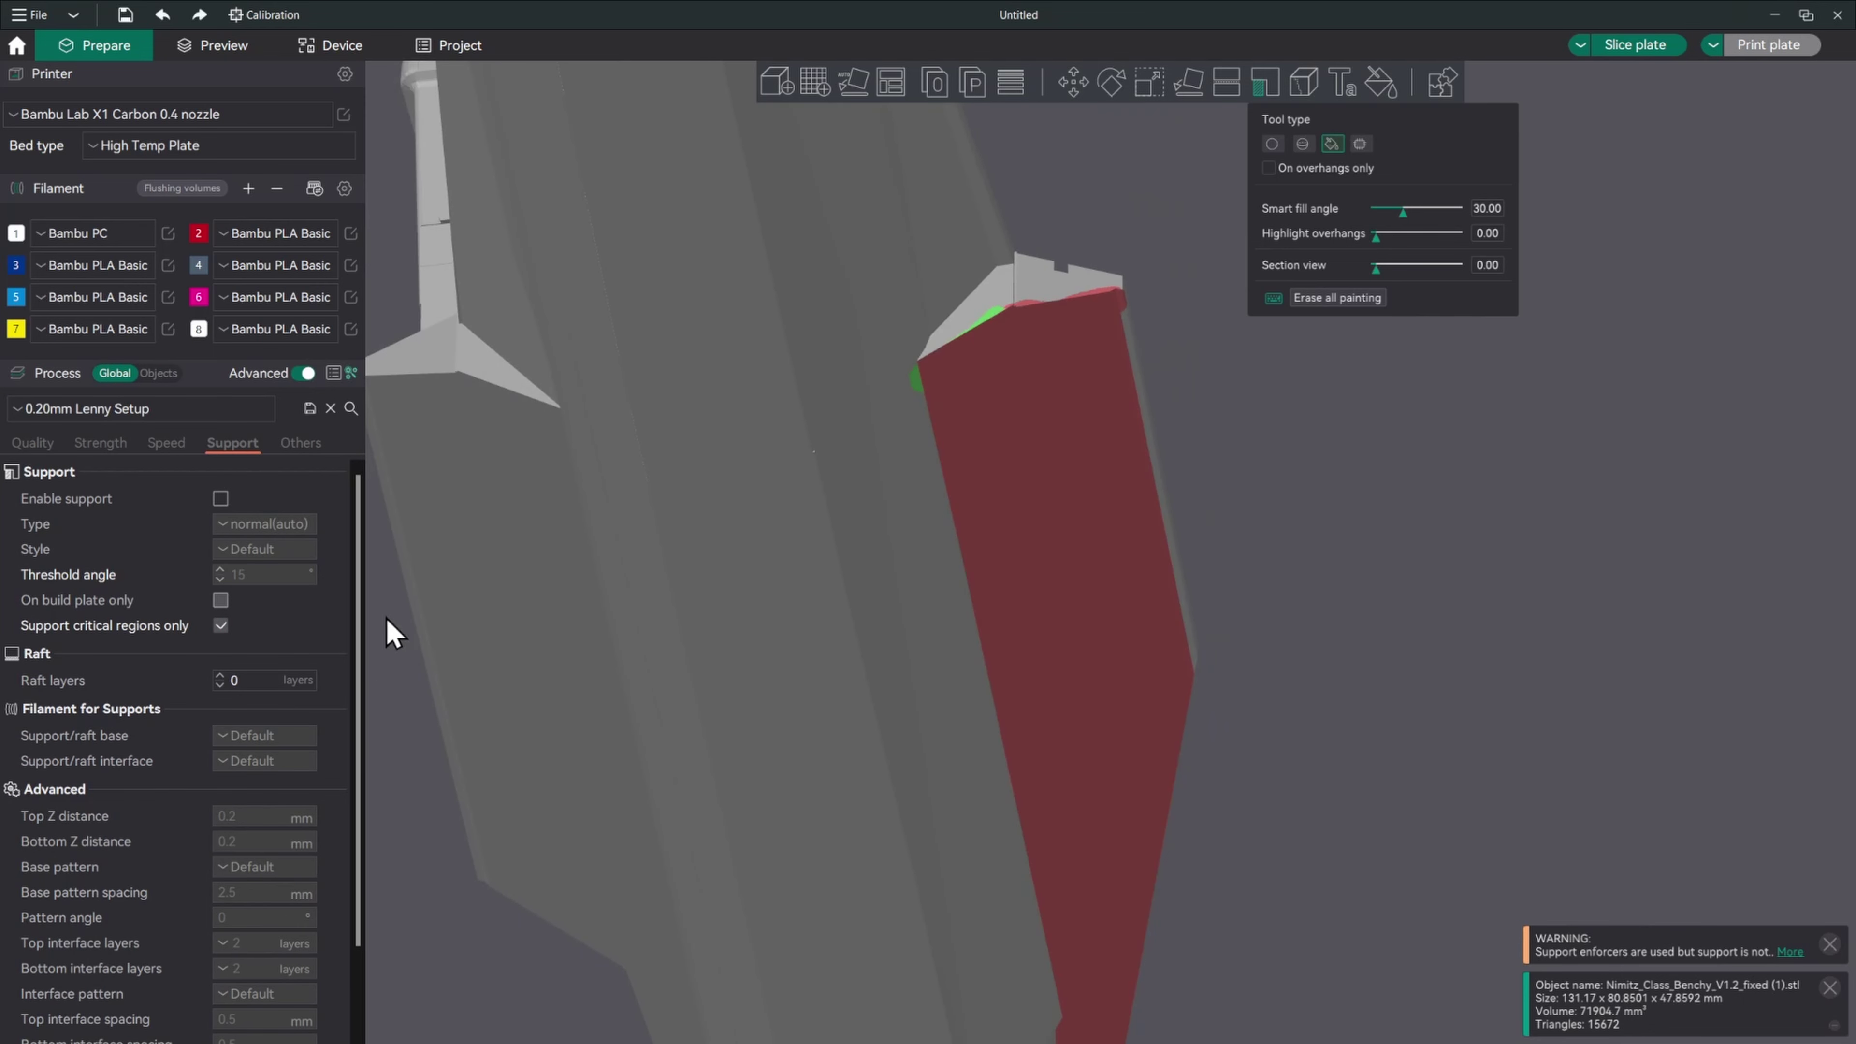
pyautogui.rightClick(518, 526)
pyautogui.click(518, 527)
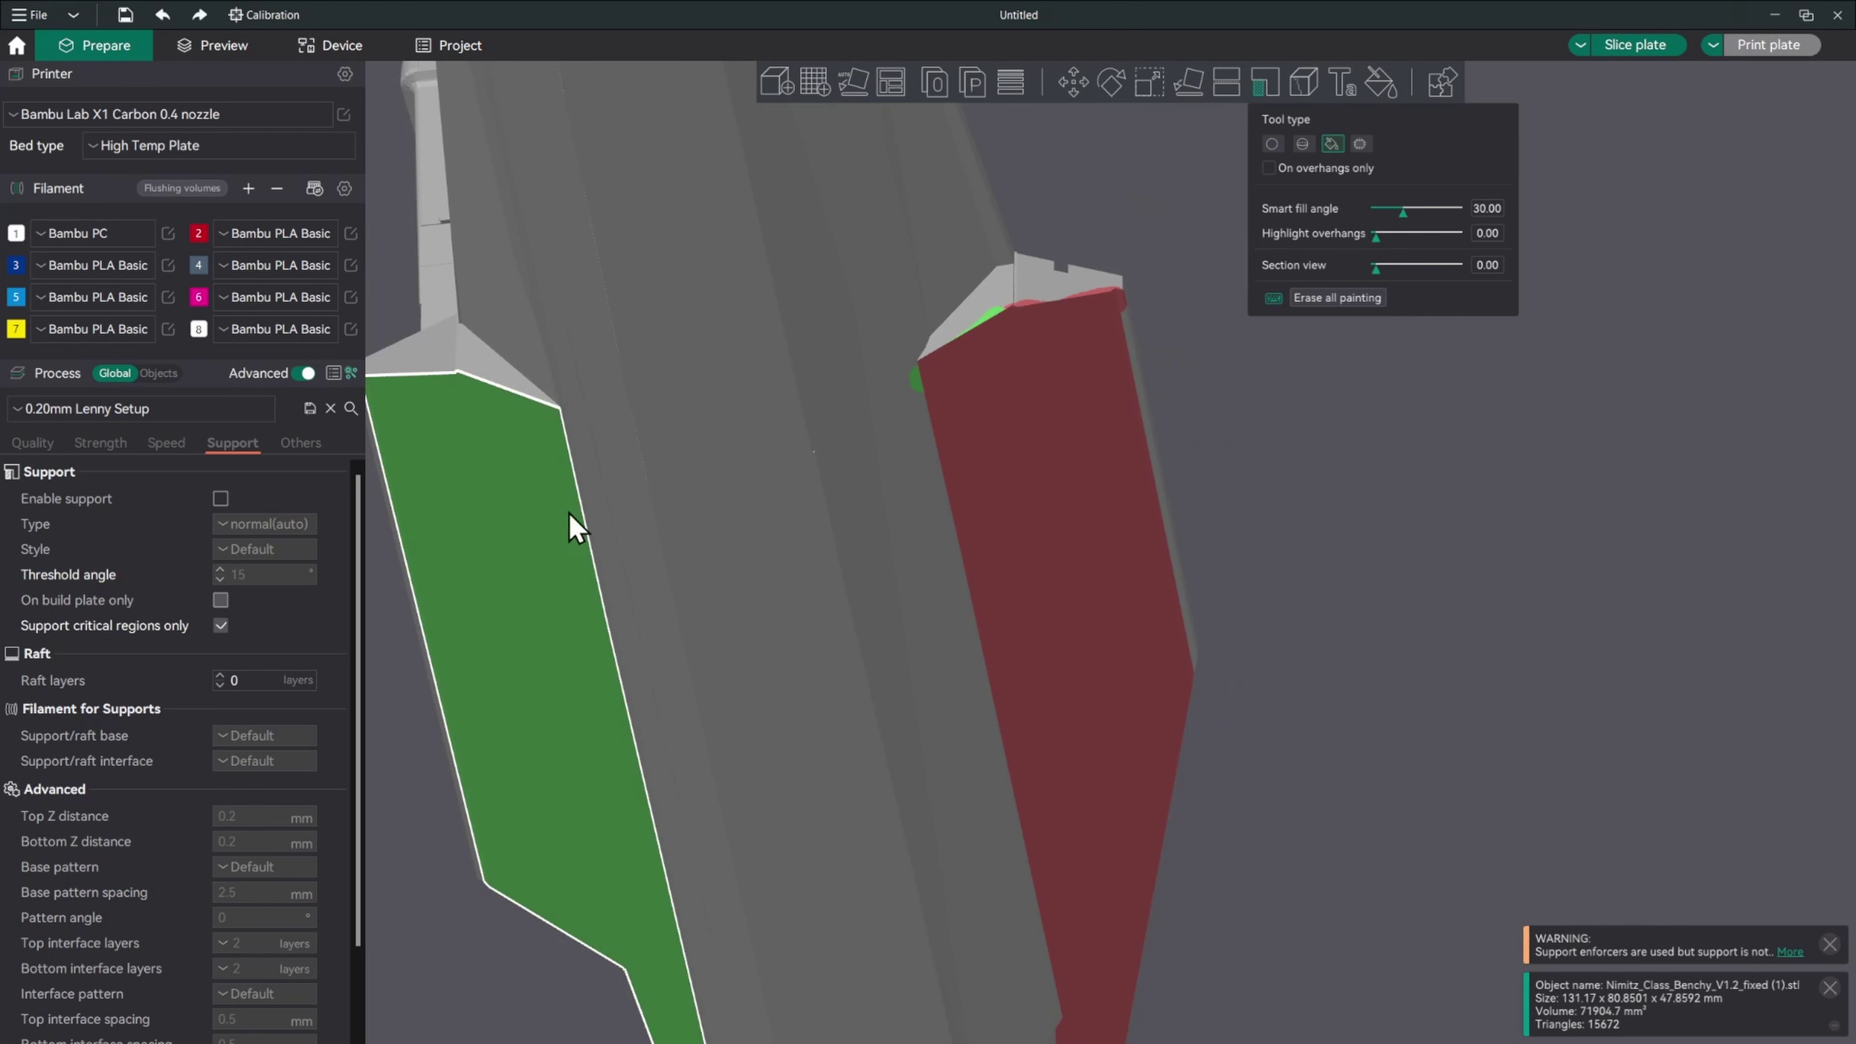
pyautogui.click(995, 485)
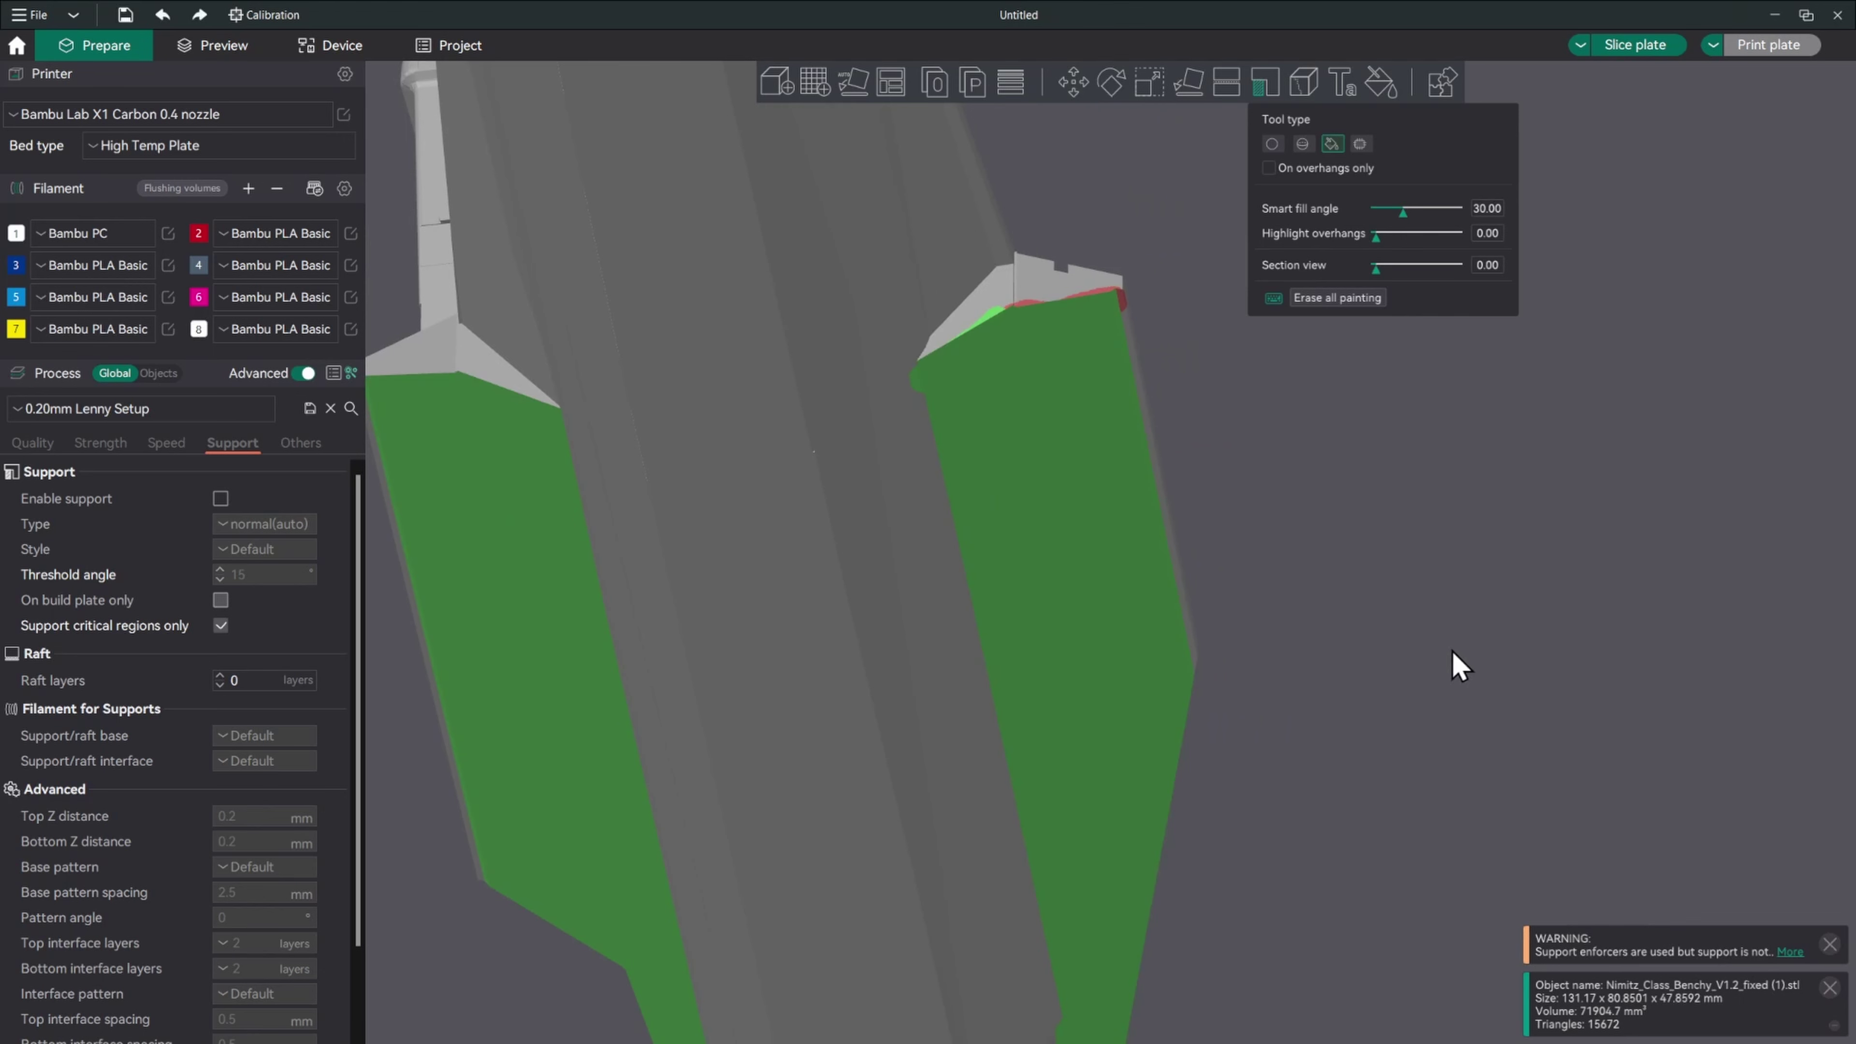
pyautogui.click(1270, 81)
pyautogui.scroll(-5, 1201, 319)
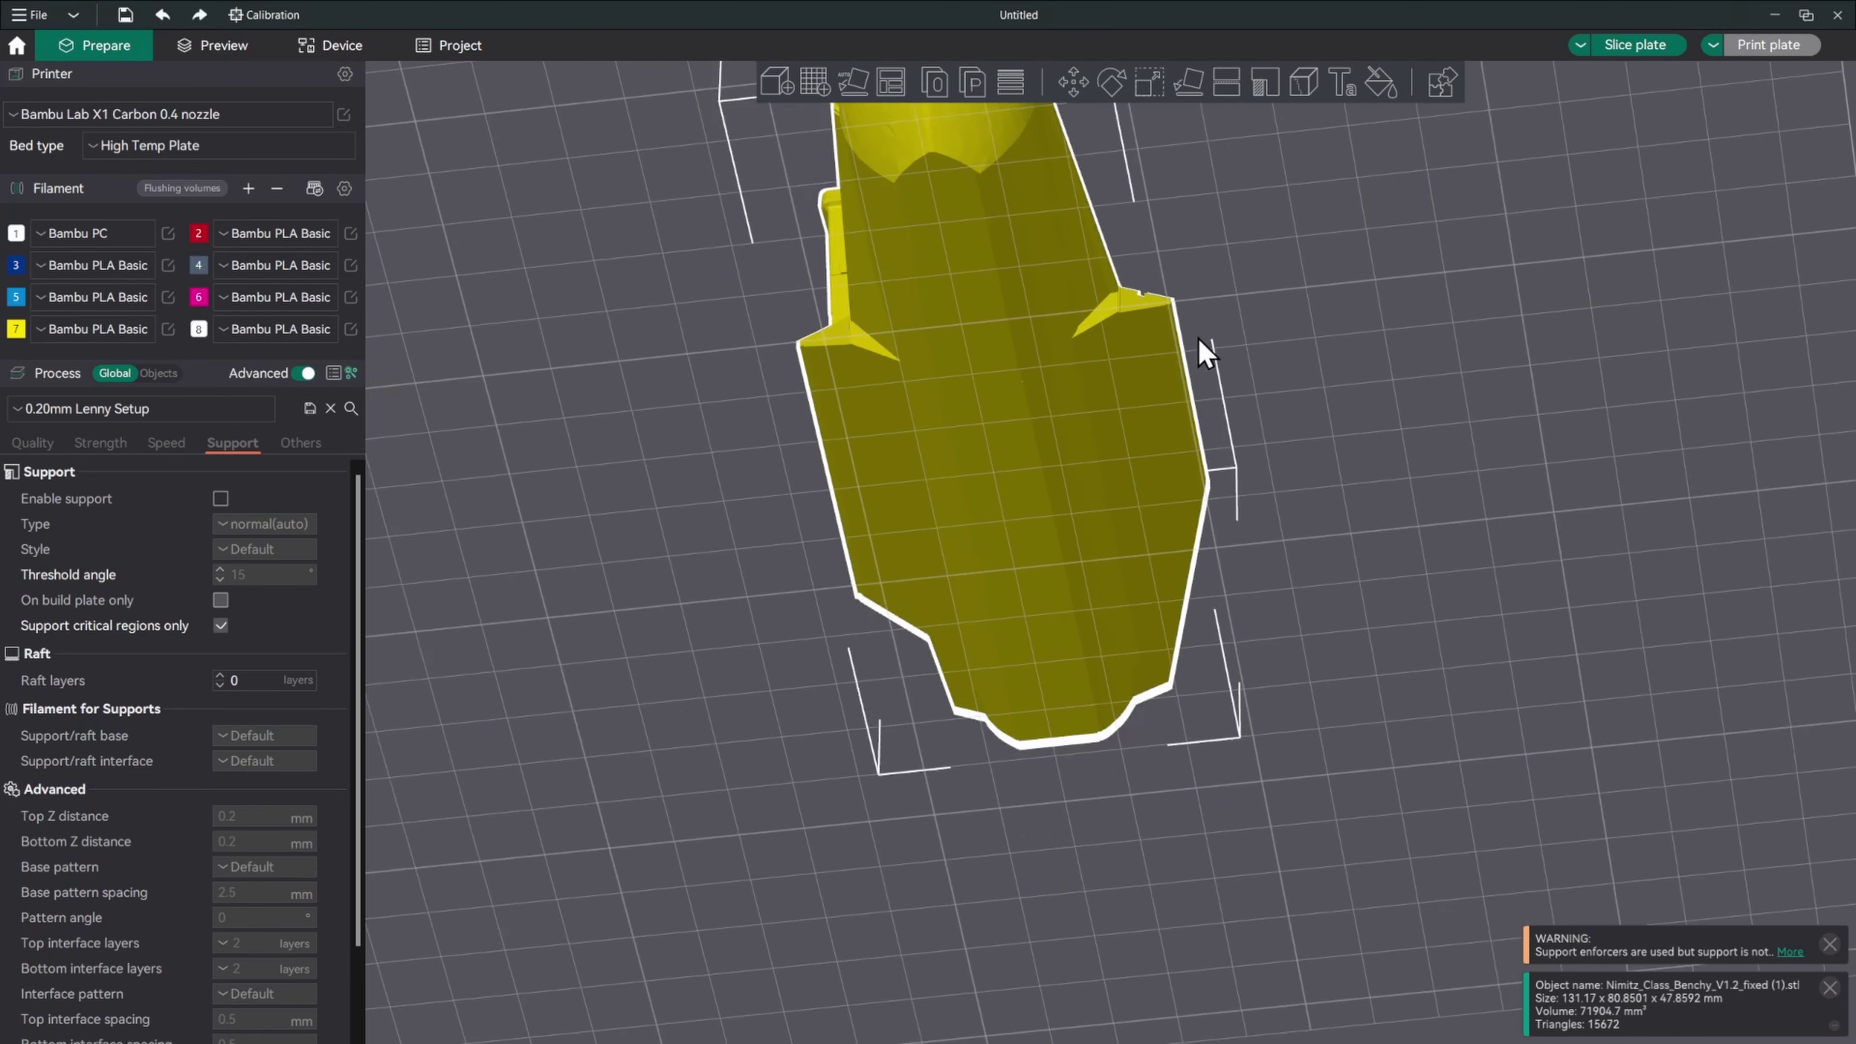
pyautogui.moveTo(1328, 315)
pyautogui.mouseDown()
pyautogui.moveTo(1296, 414)
pyautogui.moveTo(1267, 393)
pyautogui.mouseUp()
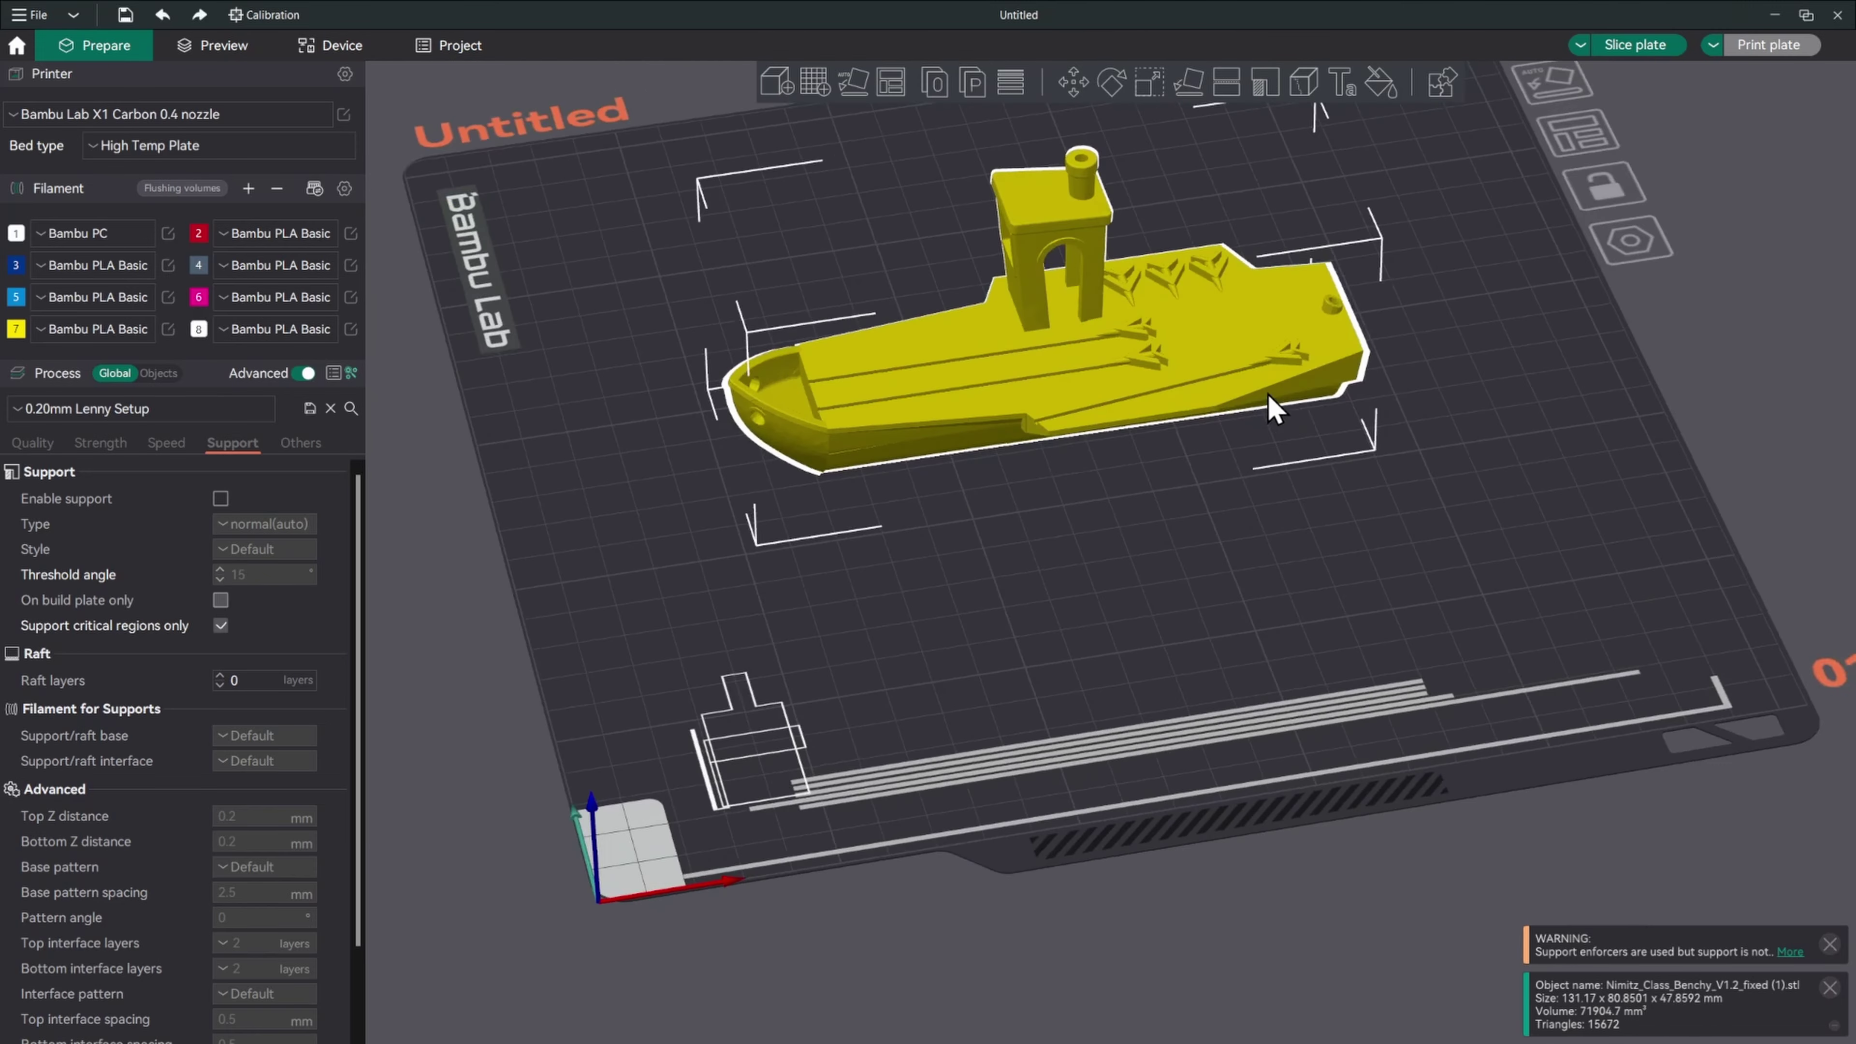
# Place the raised surface text "hello" on the slanted facet of one of the Benchy's side overhangs
pyautogui.click(1304, 82)
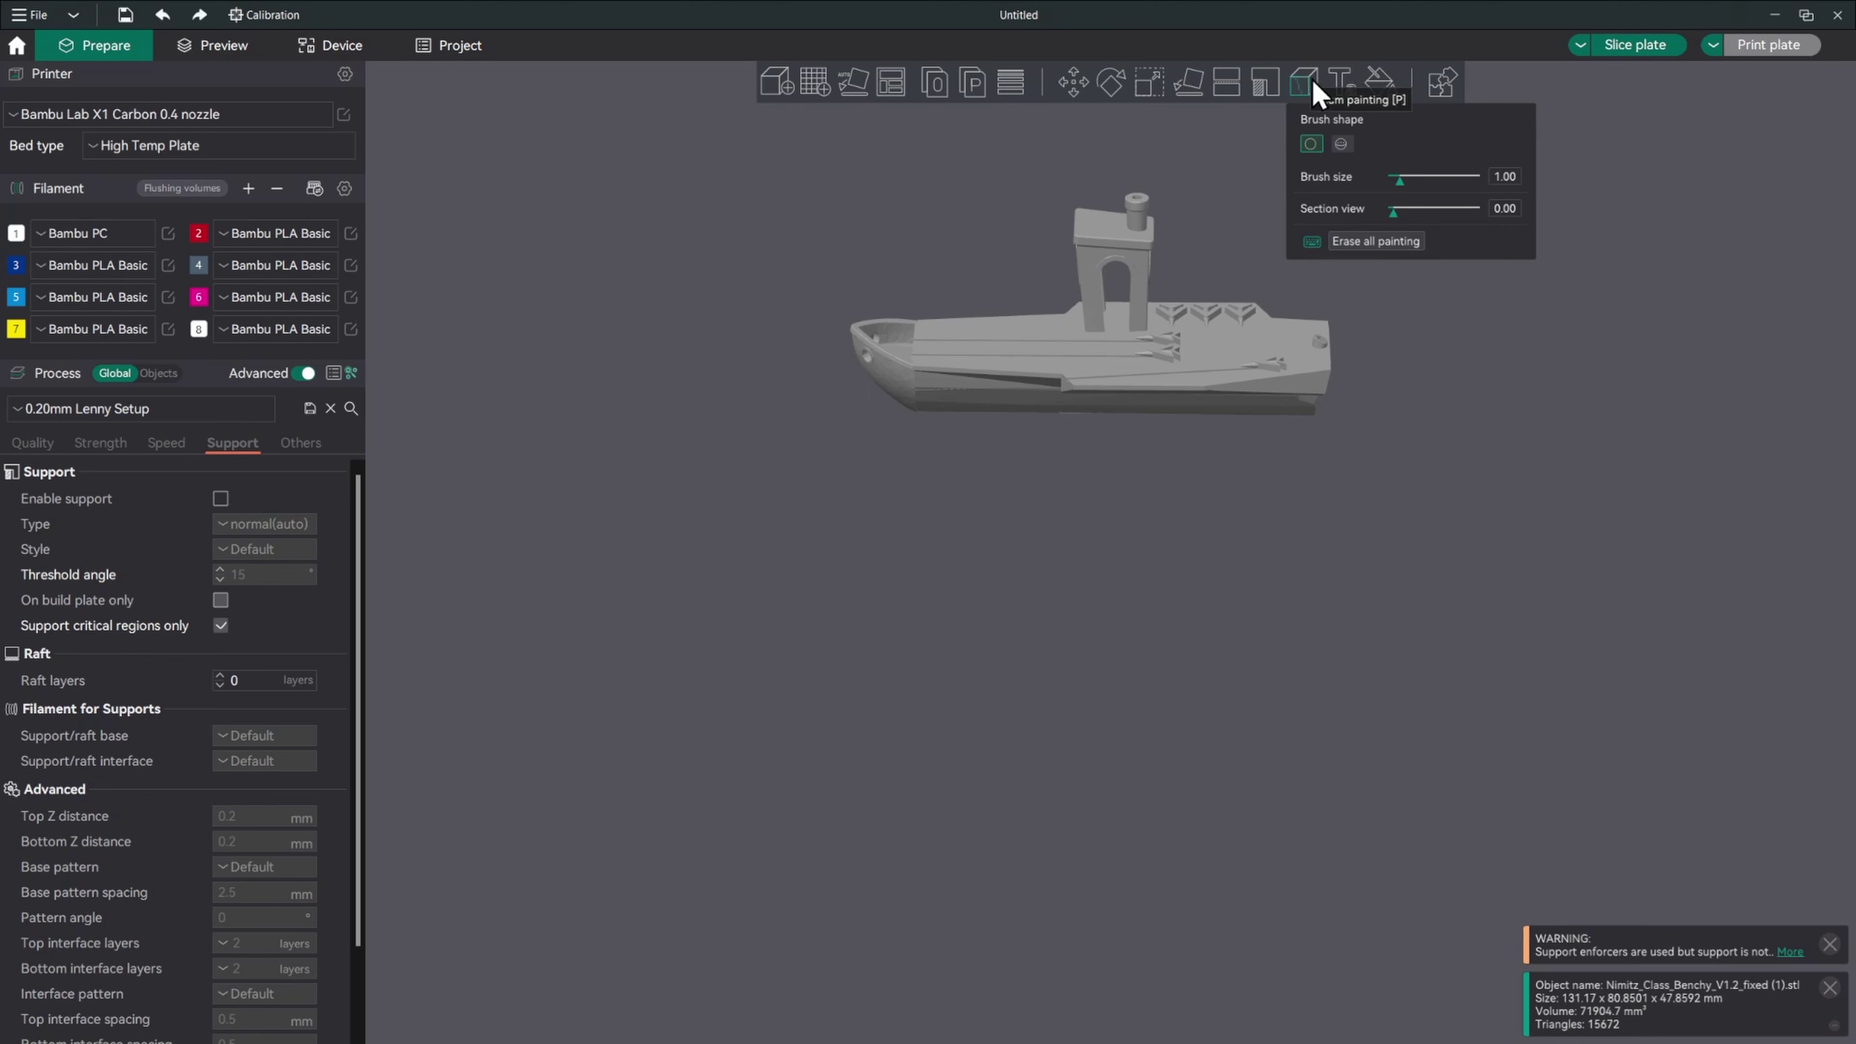
pyautogui.click(1338, 84)
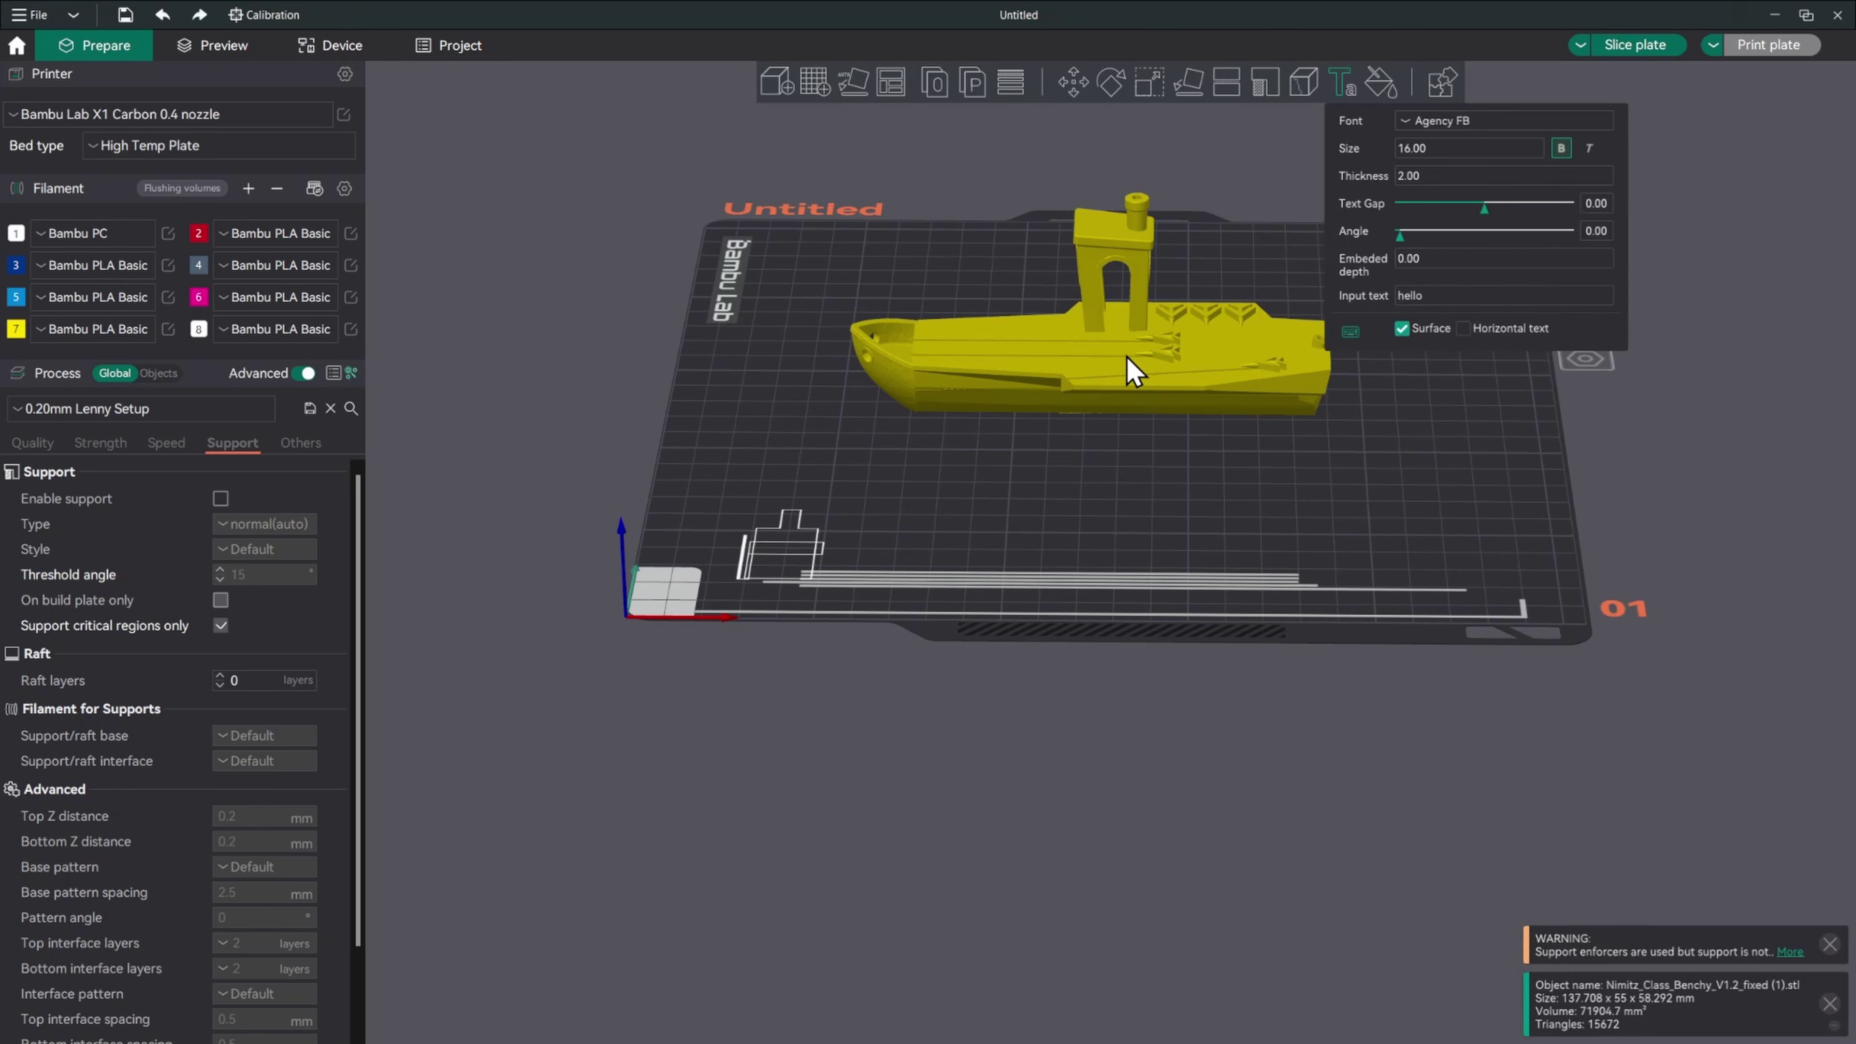
pyautogui.moveTo(1156, 444); pyautogui.dragTo(1151, 353)
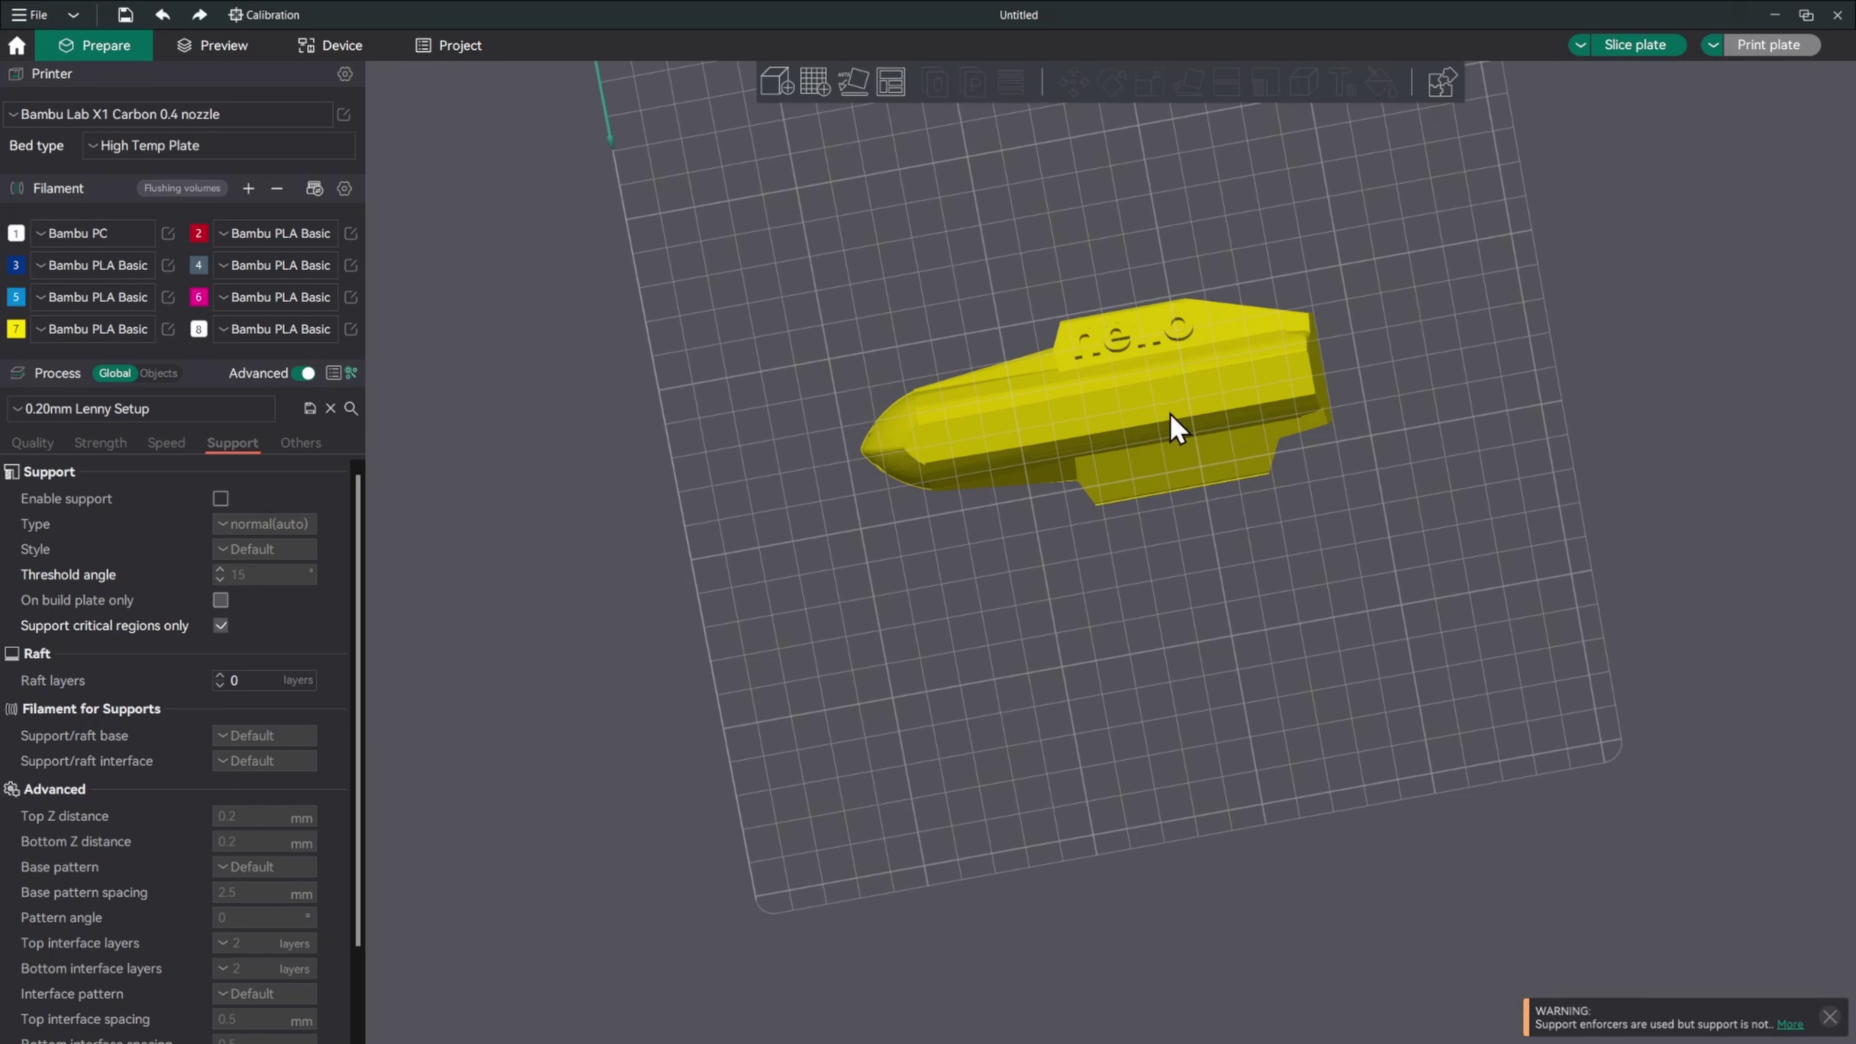
pyautogui.press('1')
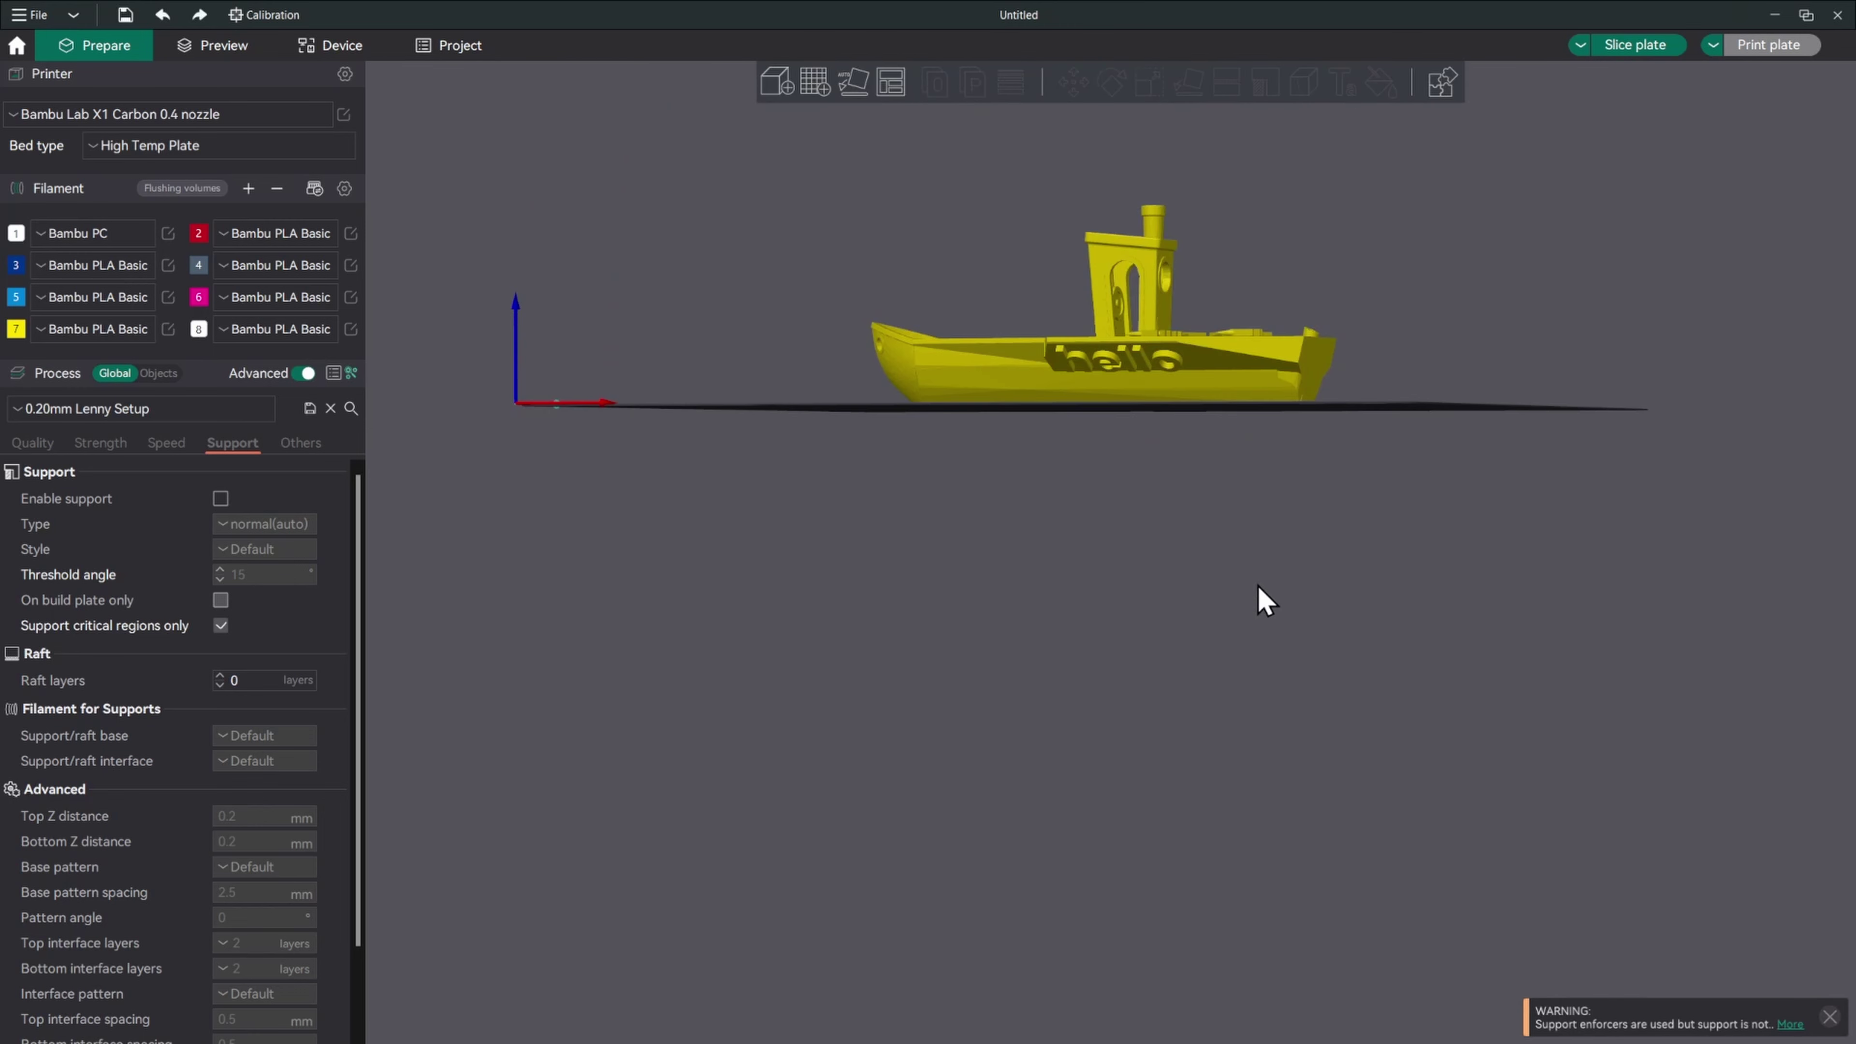
pyautogui.press('0')
pyautogui.press('2')
pyautogui.moveTo(1192, 662); pyautogui.dragTo(1295, 579)
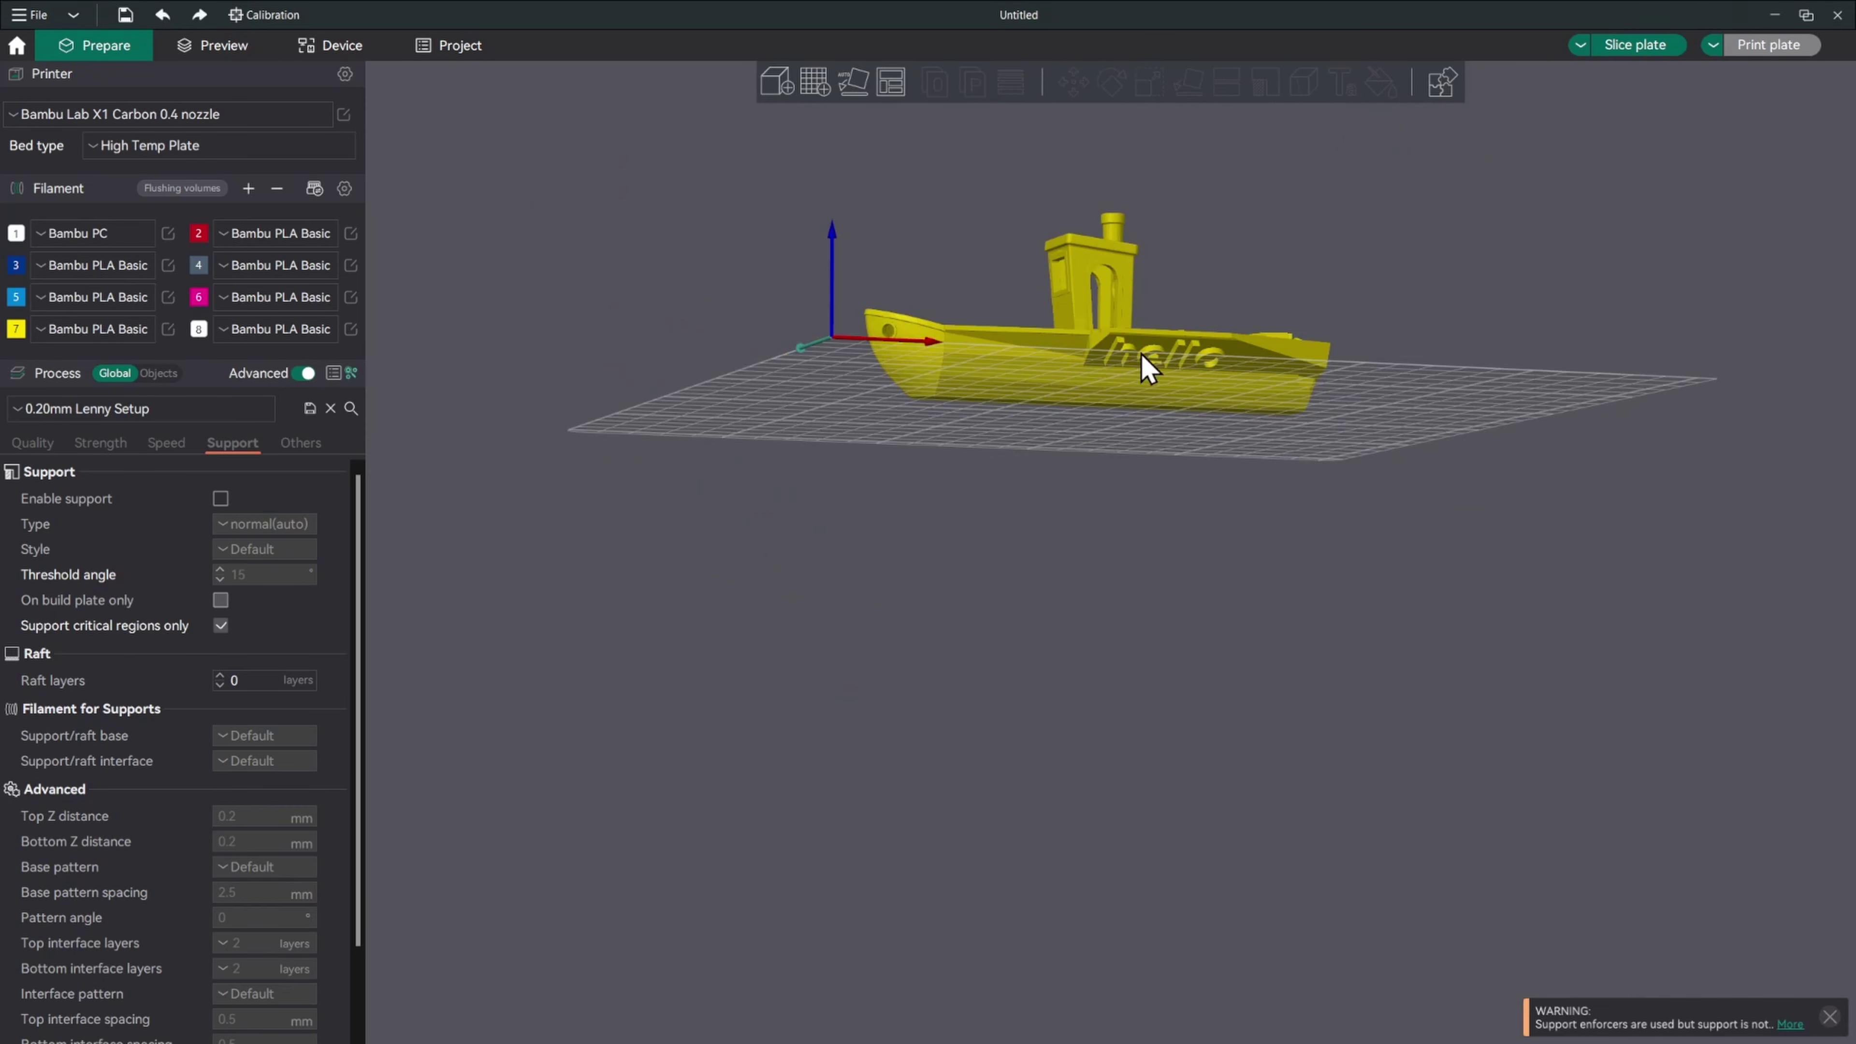
pyautogui.scroll(5, 1213, 351)
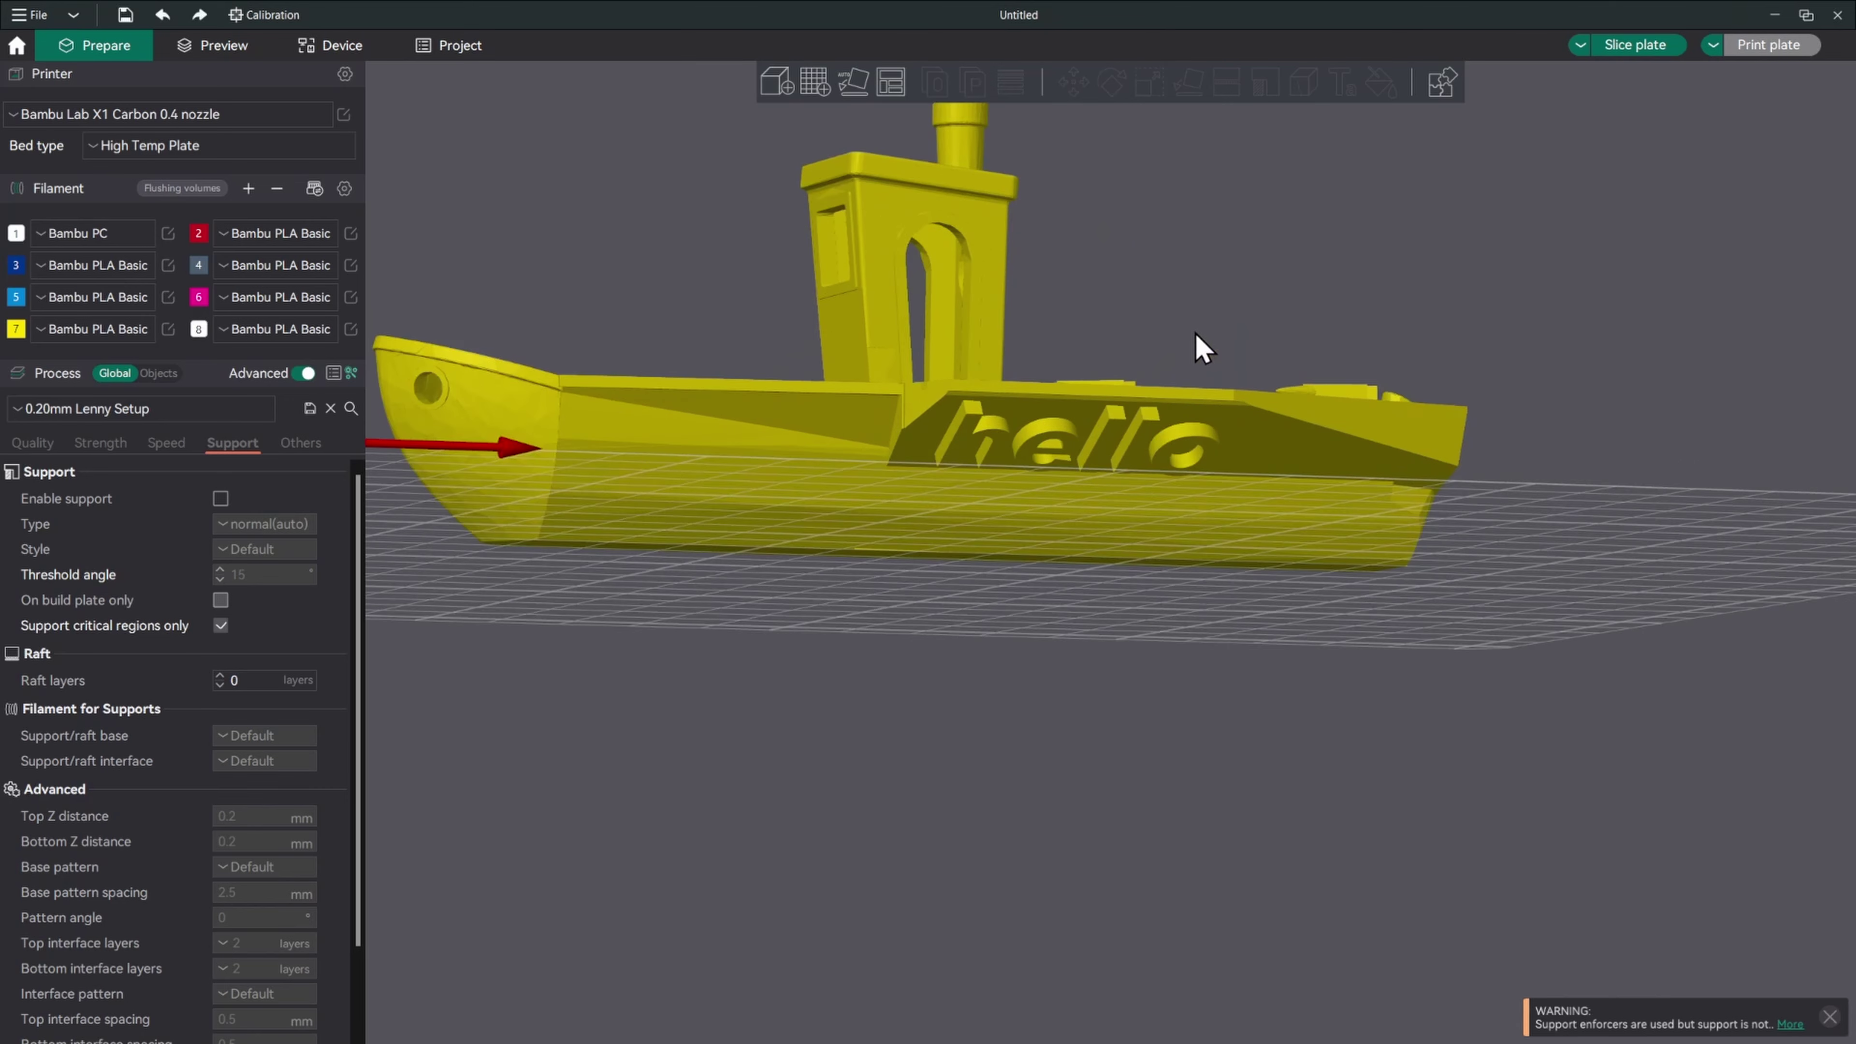
# Color-fill the overhang side carrying the text with filament 2 and the hull and deck with filament 5, using Edge detection
pyautogui.click(1374, 84)
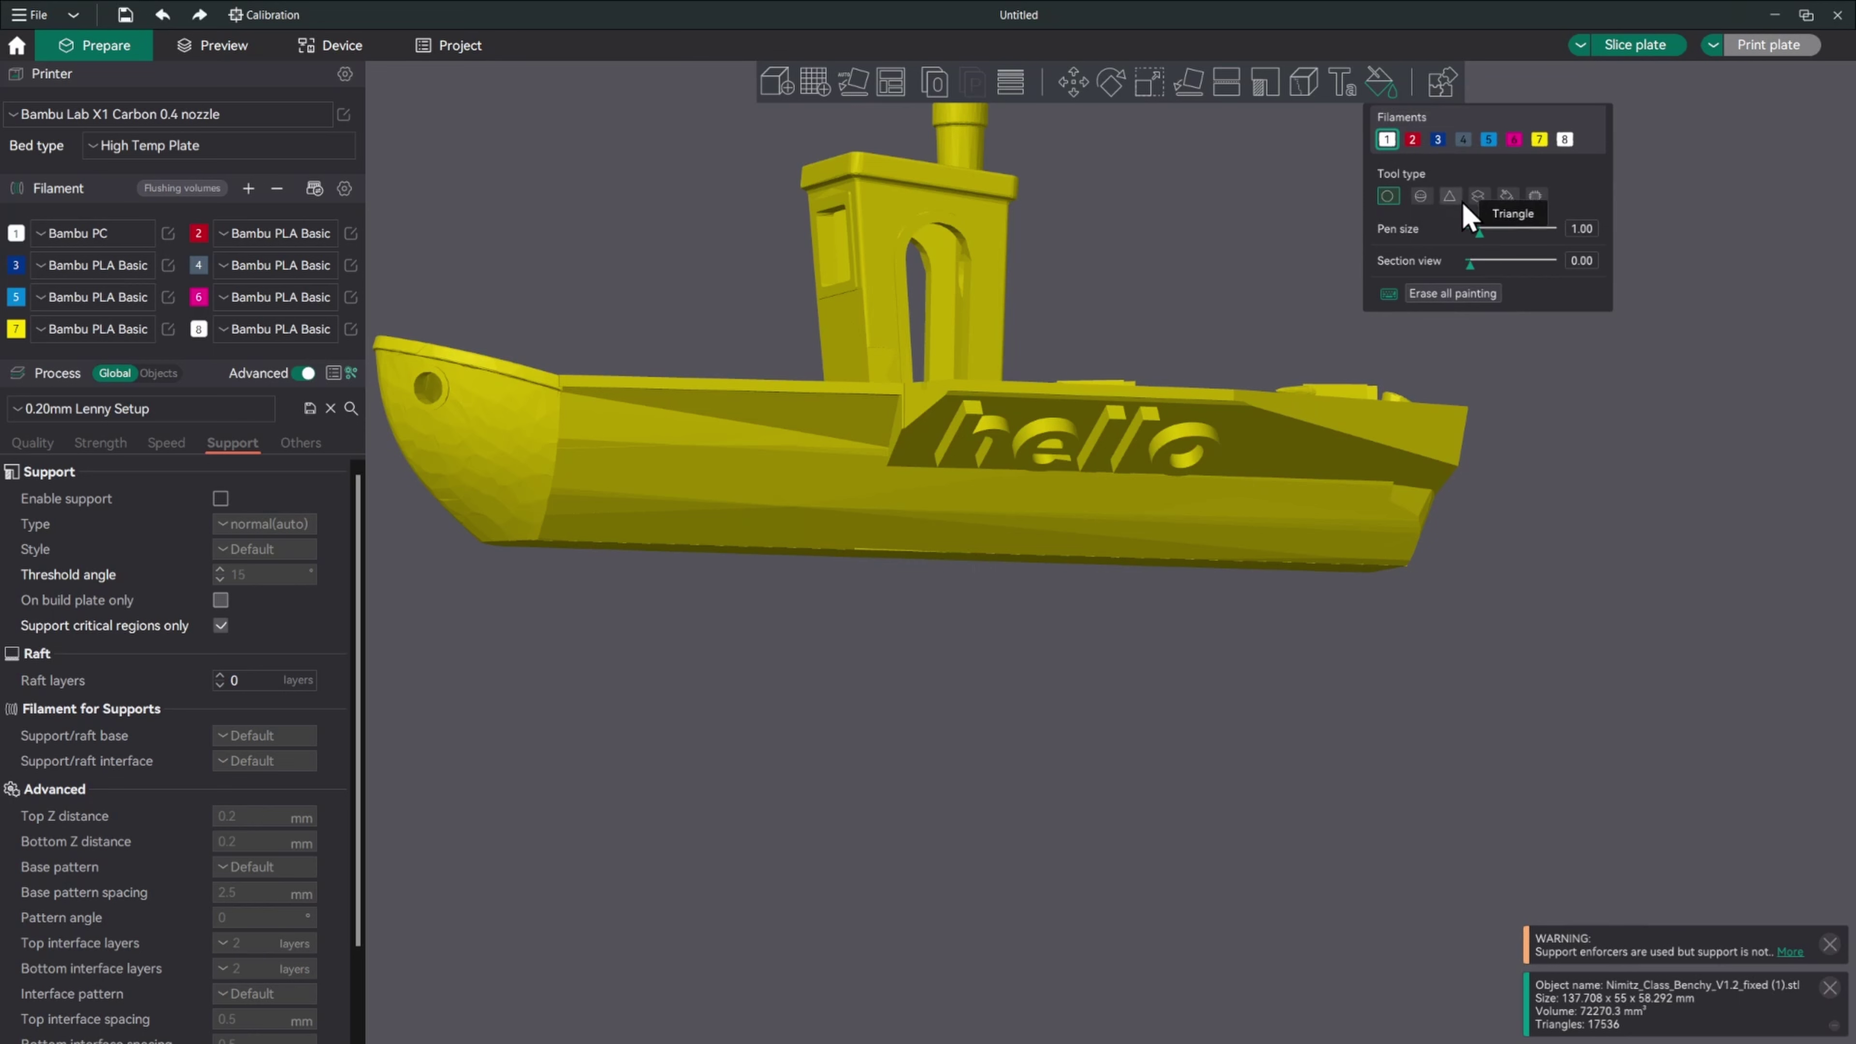
pyautogui.click(1508, 198)
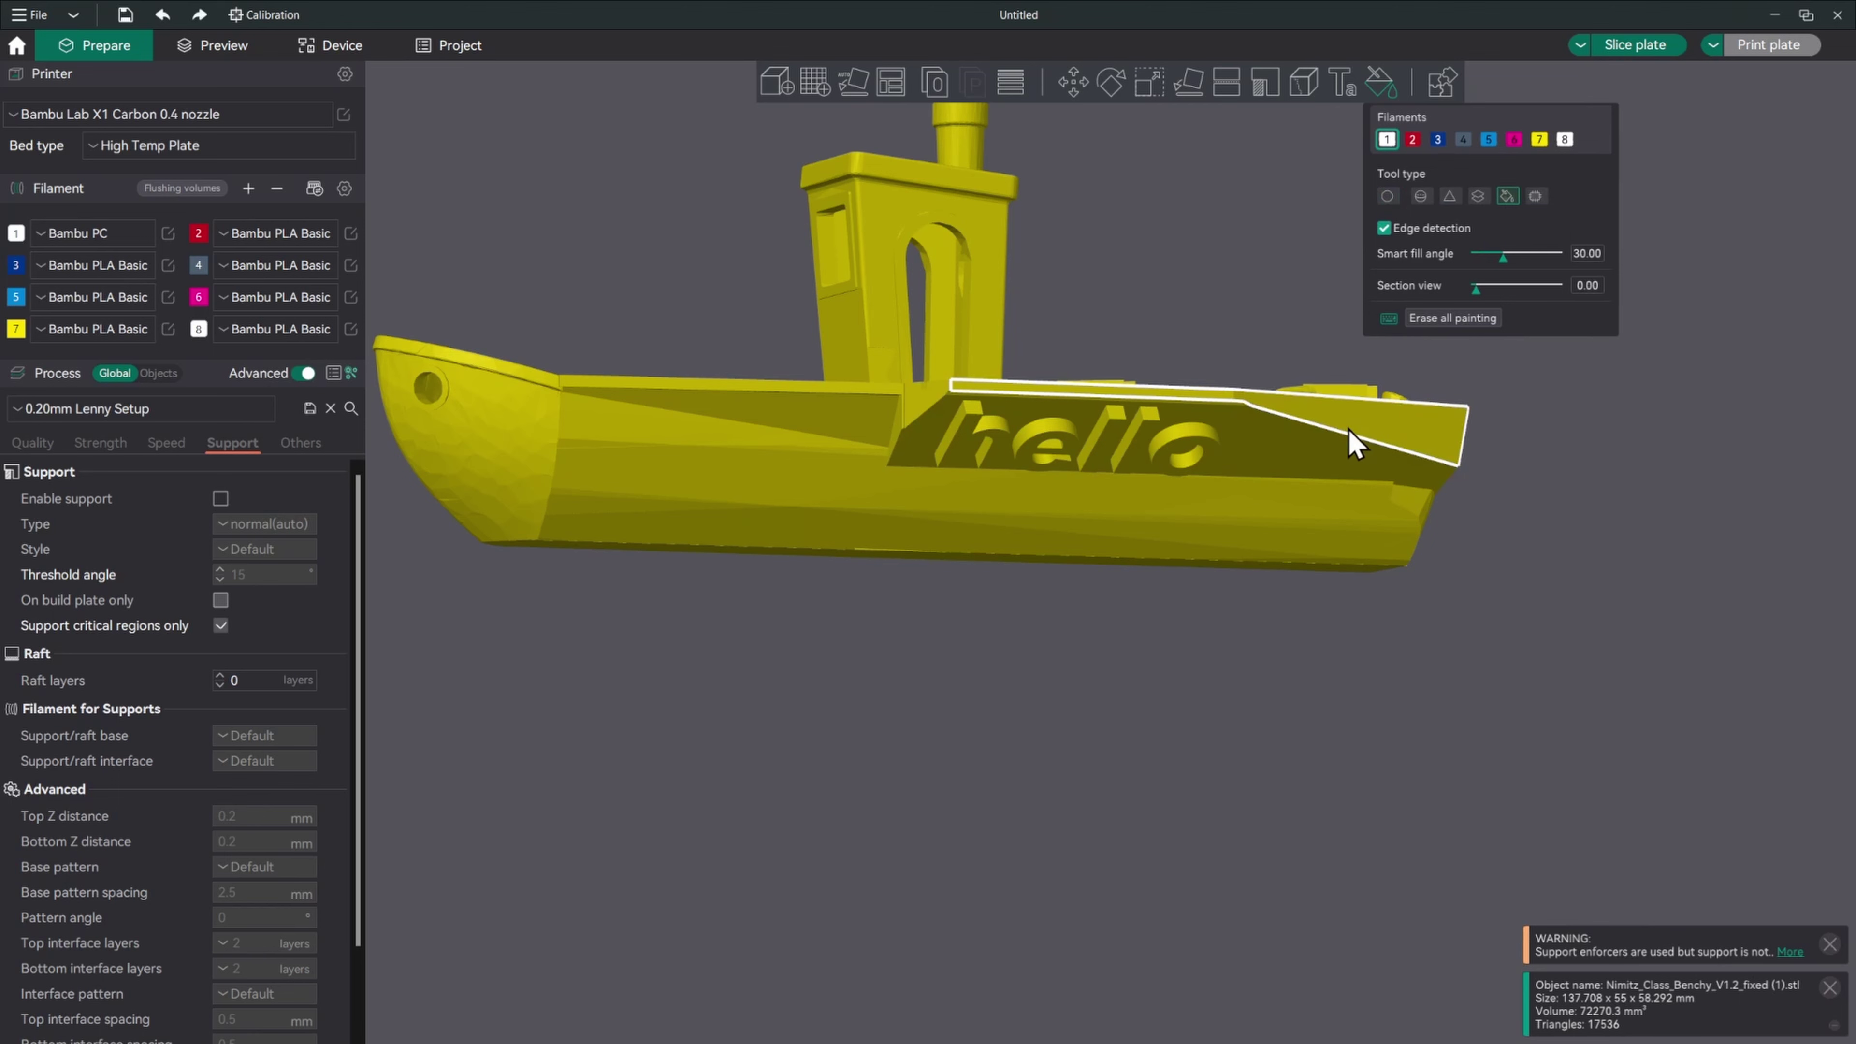
pyautogui.click(1412, 139)
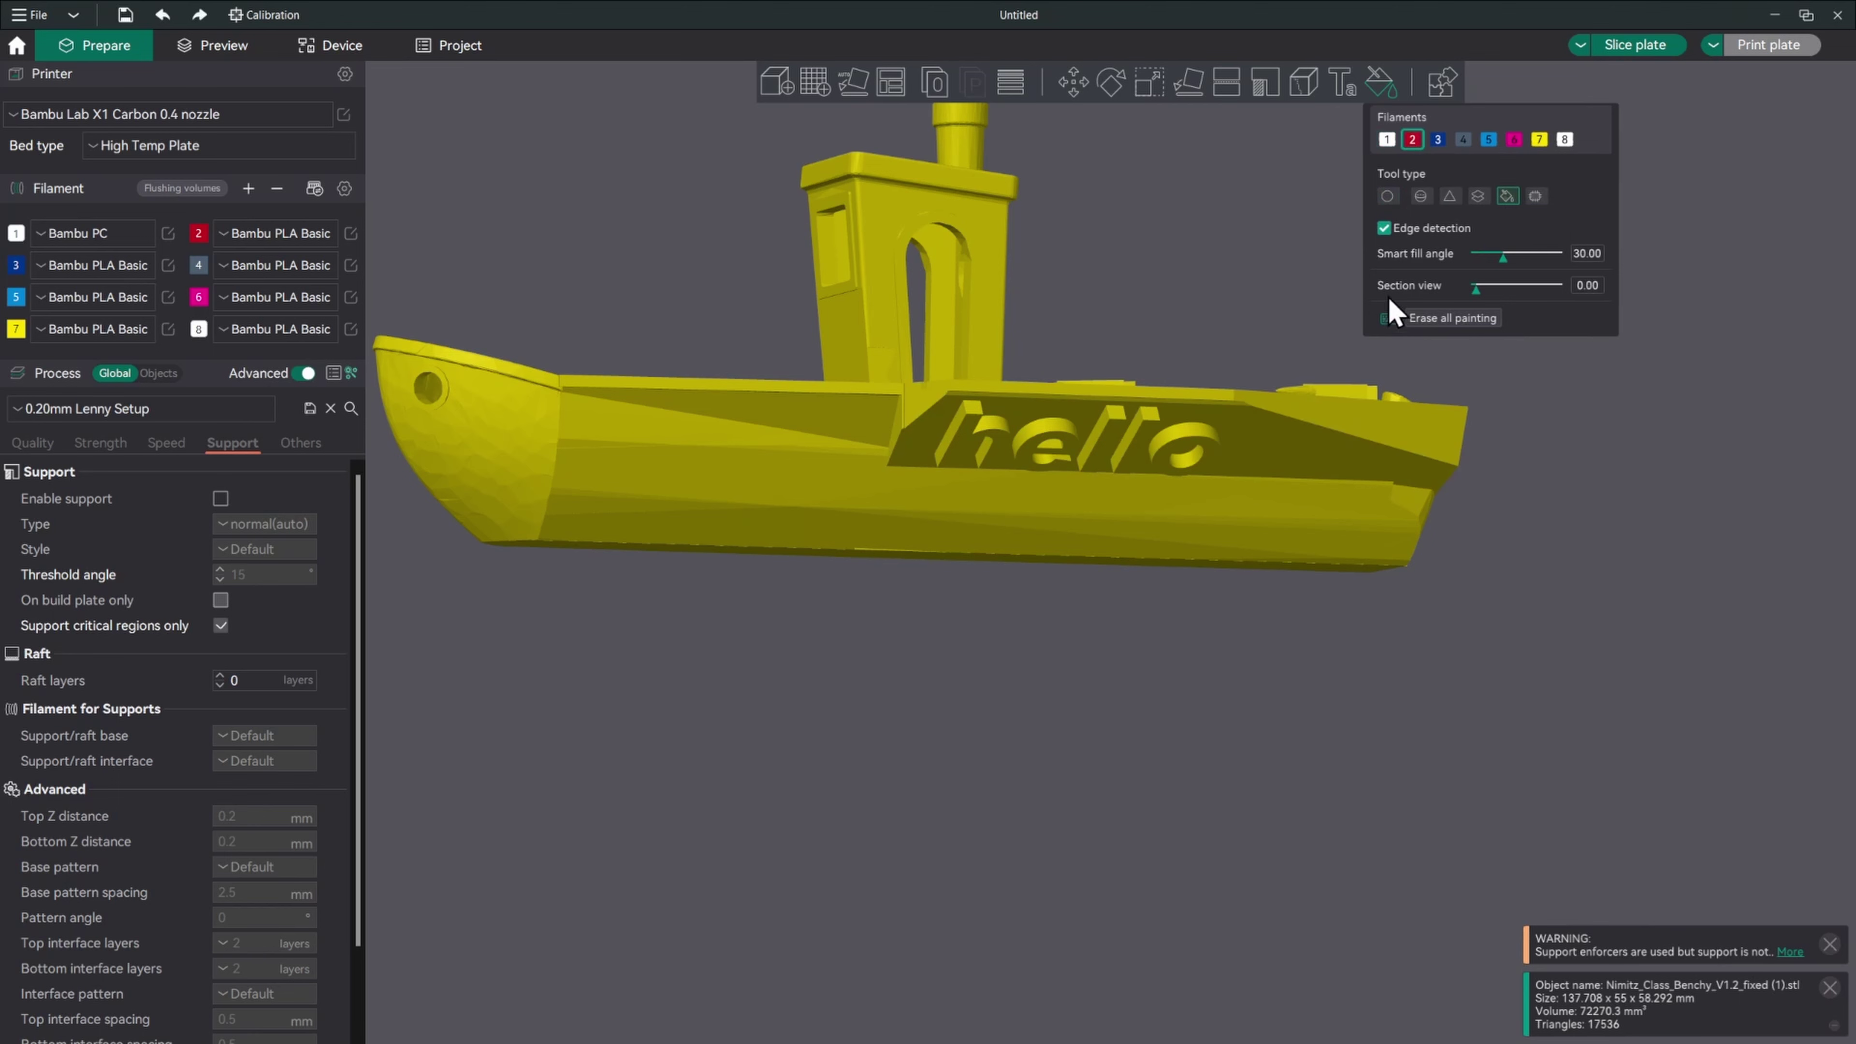
pyautogui.press('5')
pyautogui.click(1096, 512)
# Color-fill the bridge's walls and roof and the facets of the opposite side overhang with filament 8
pyautogui.moveTo(584, 585); pyautogui.dragTo(679, 662)
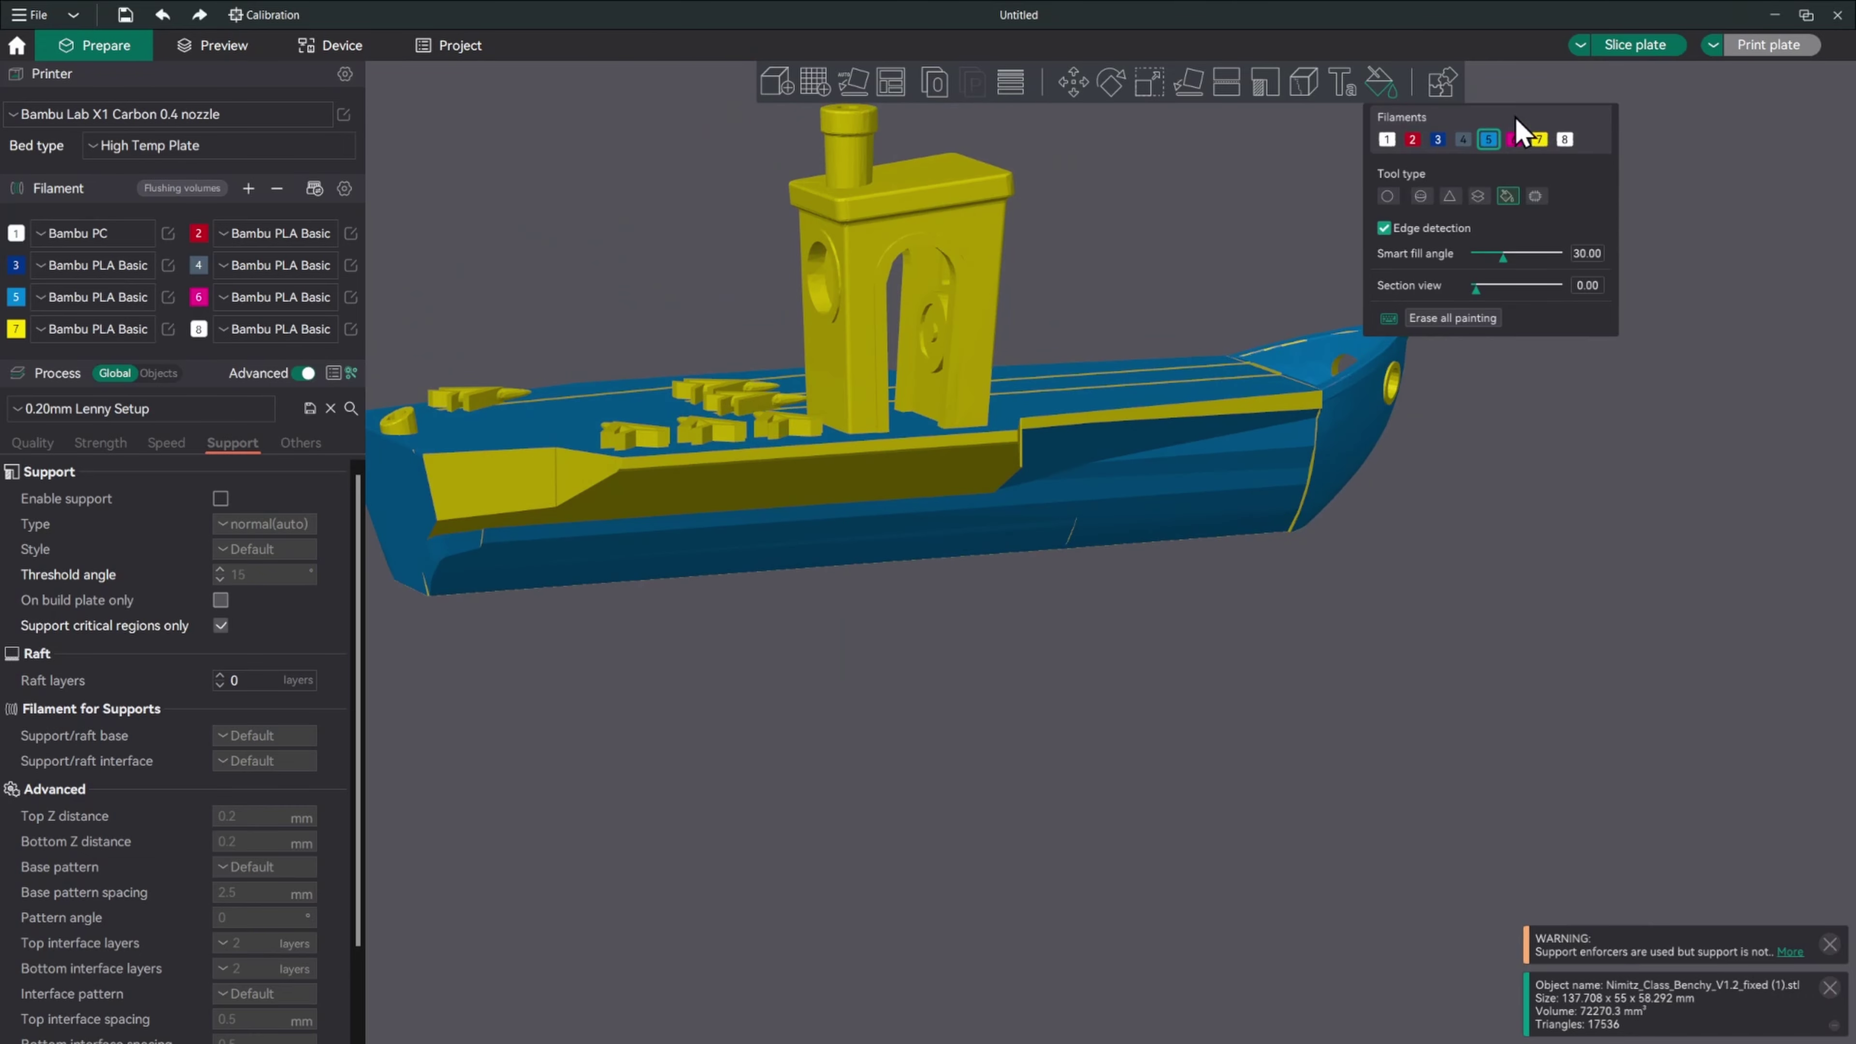
pyautogui.click(1563, 140)
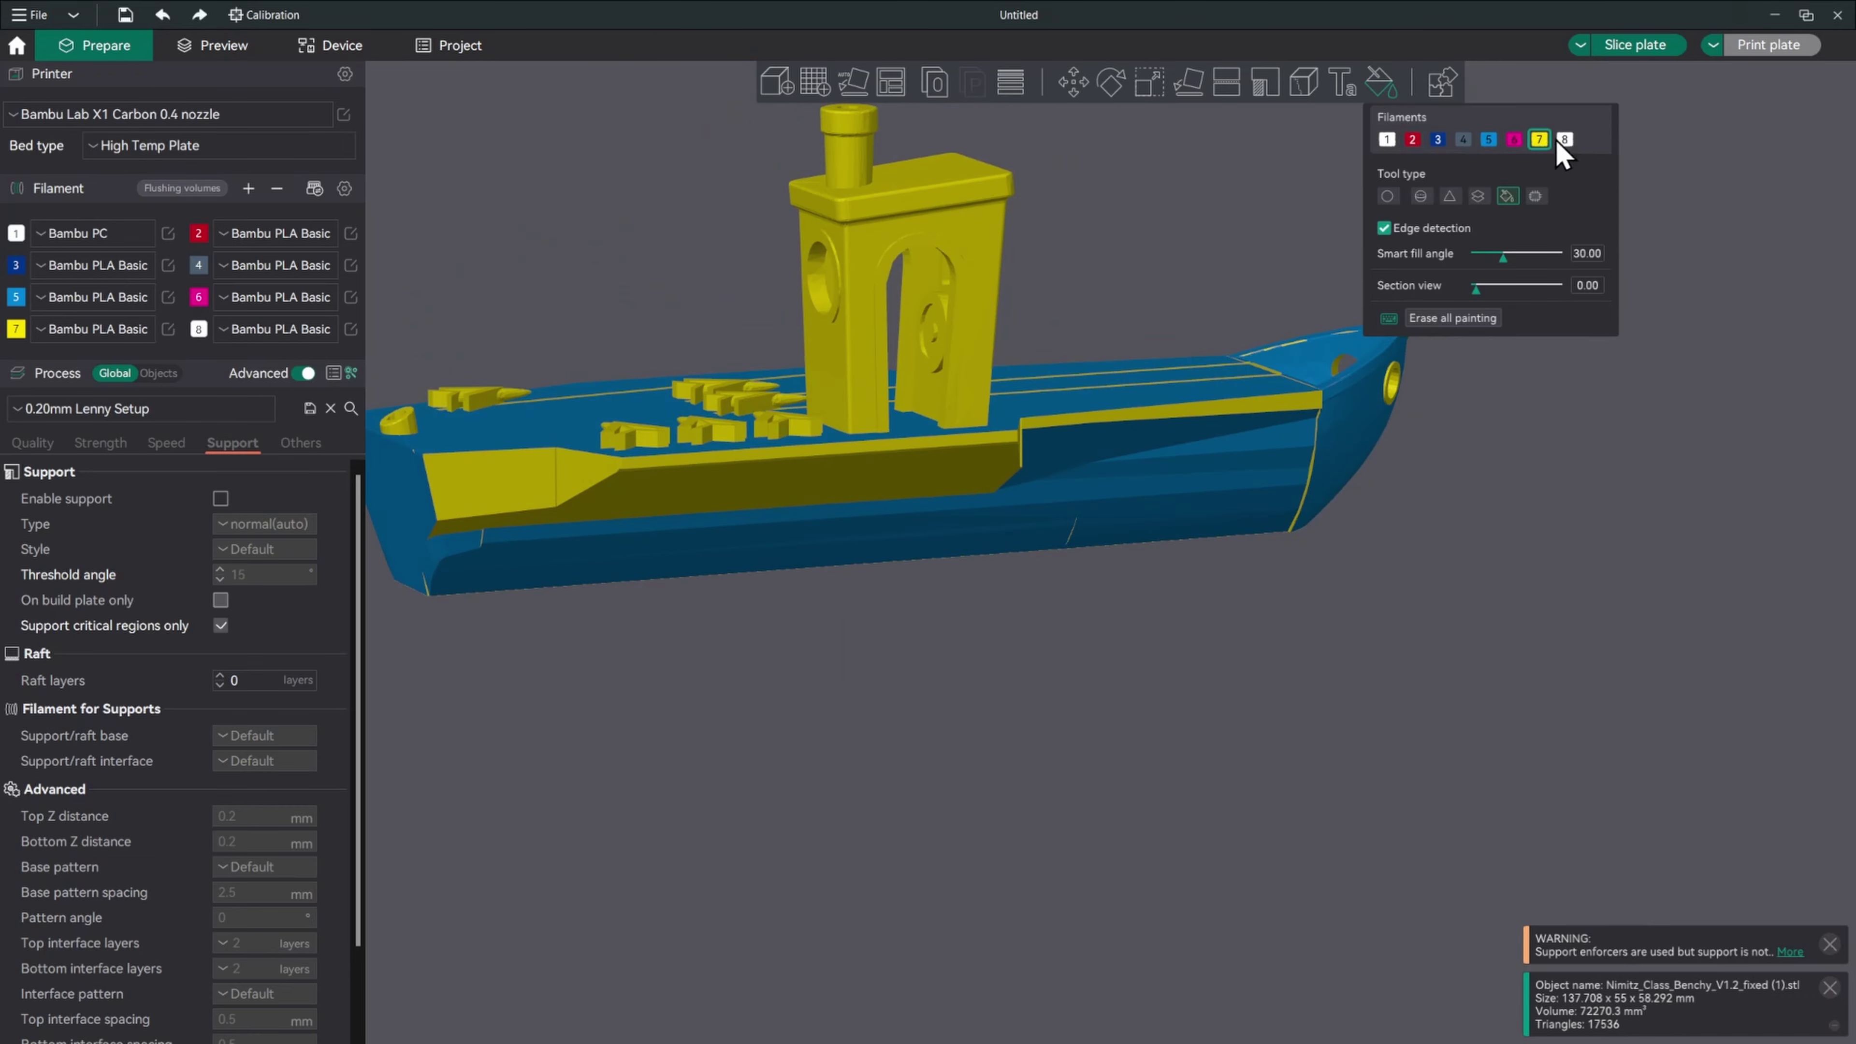
pyautogui.click(925, 274)
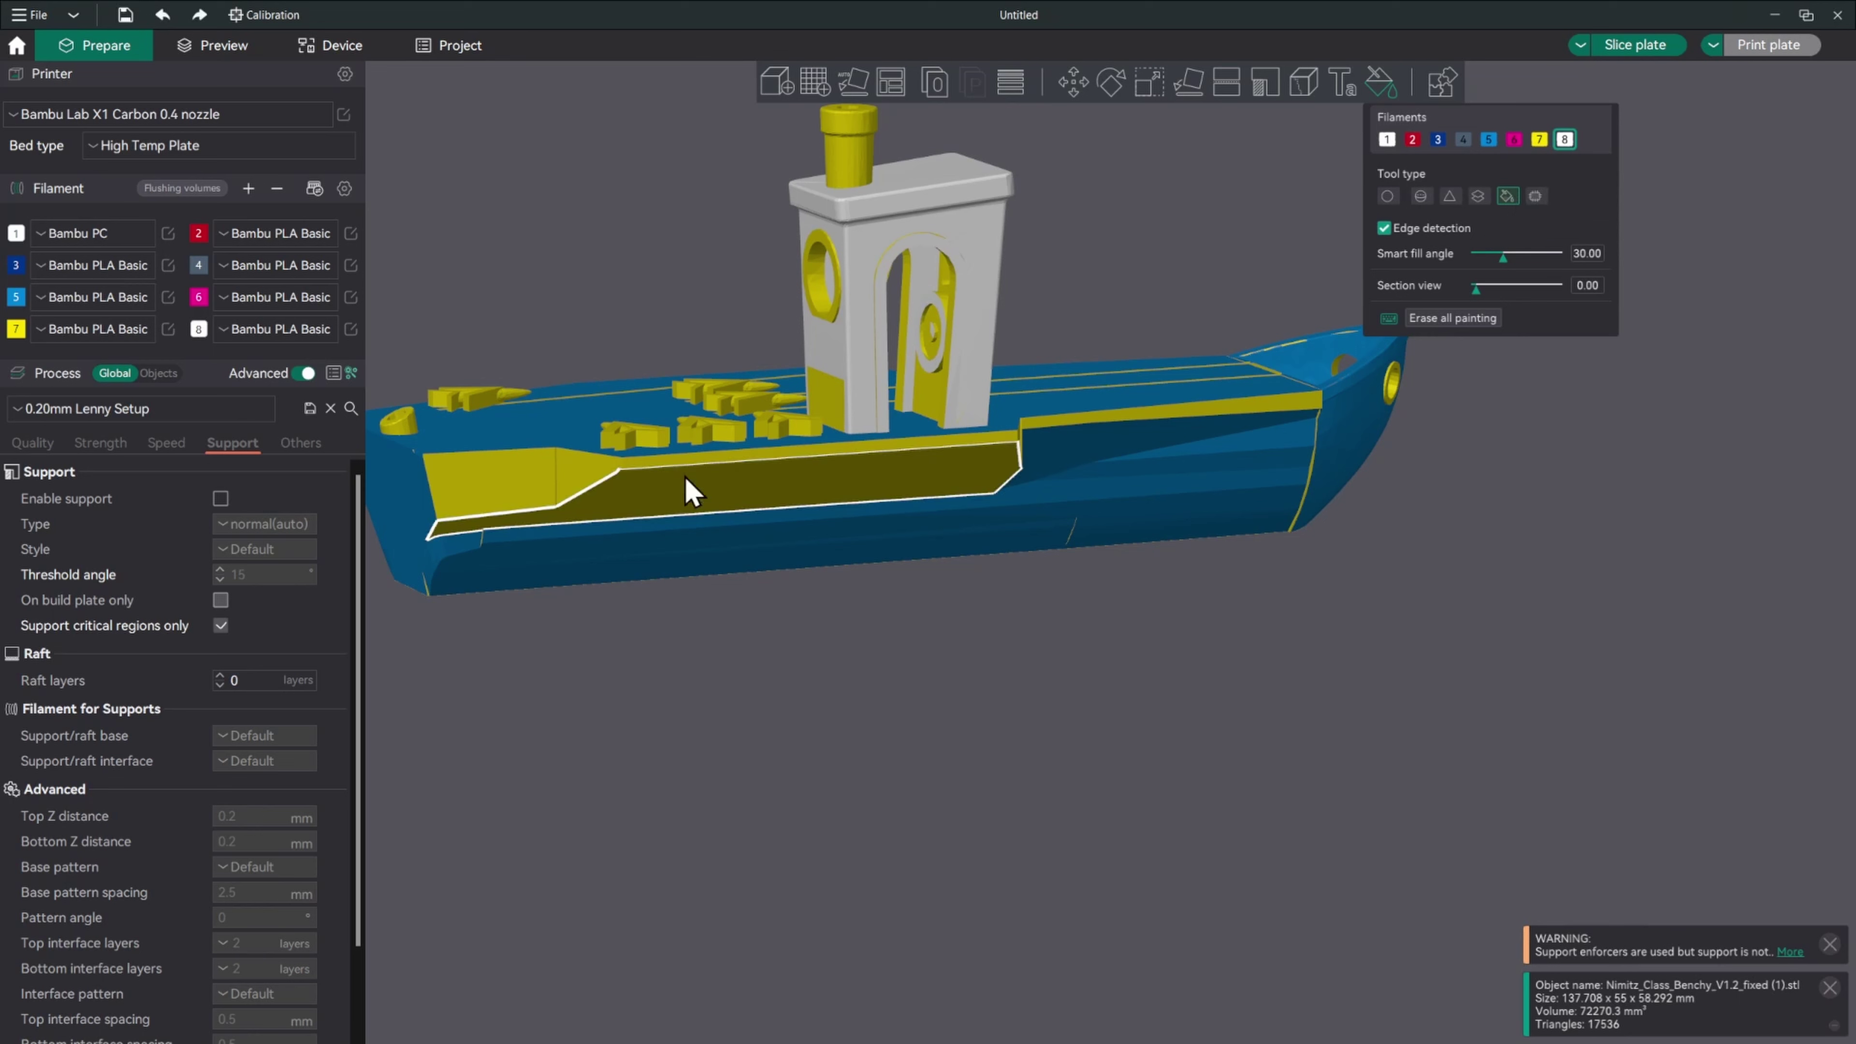
pyautogui.click(676, 486)
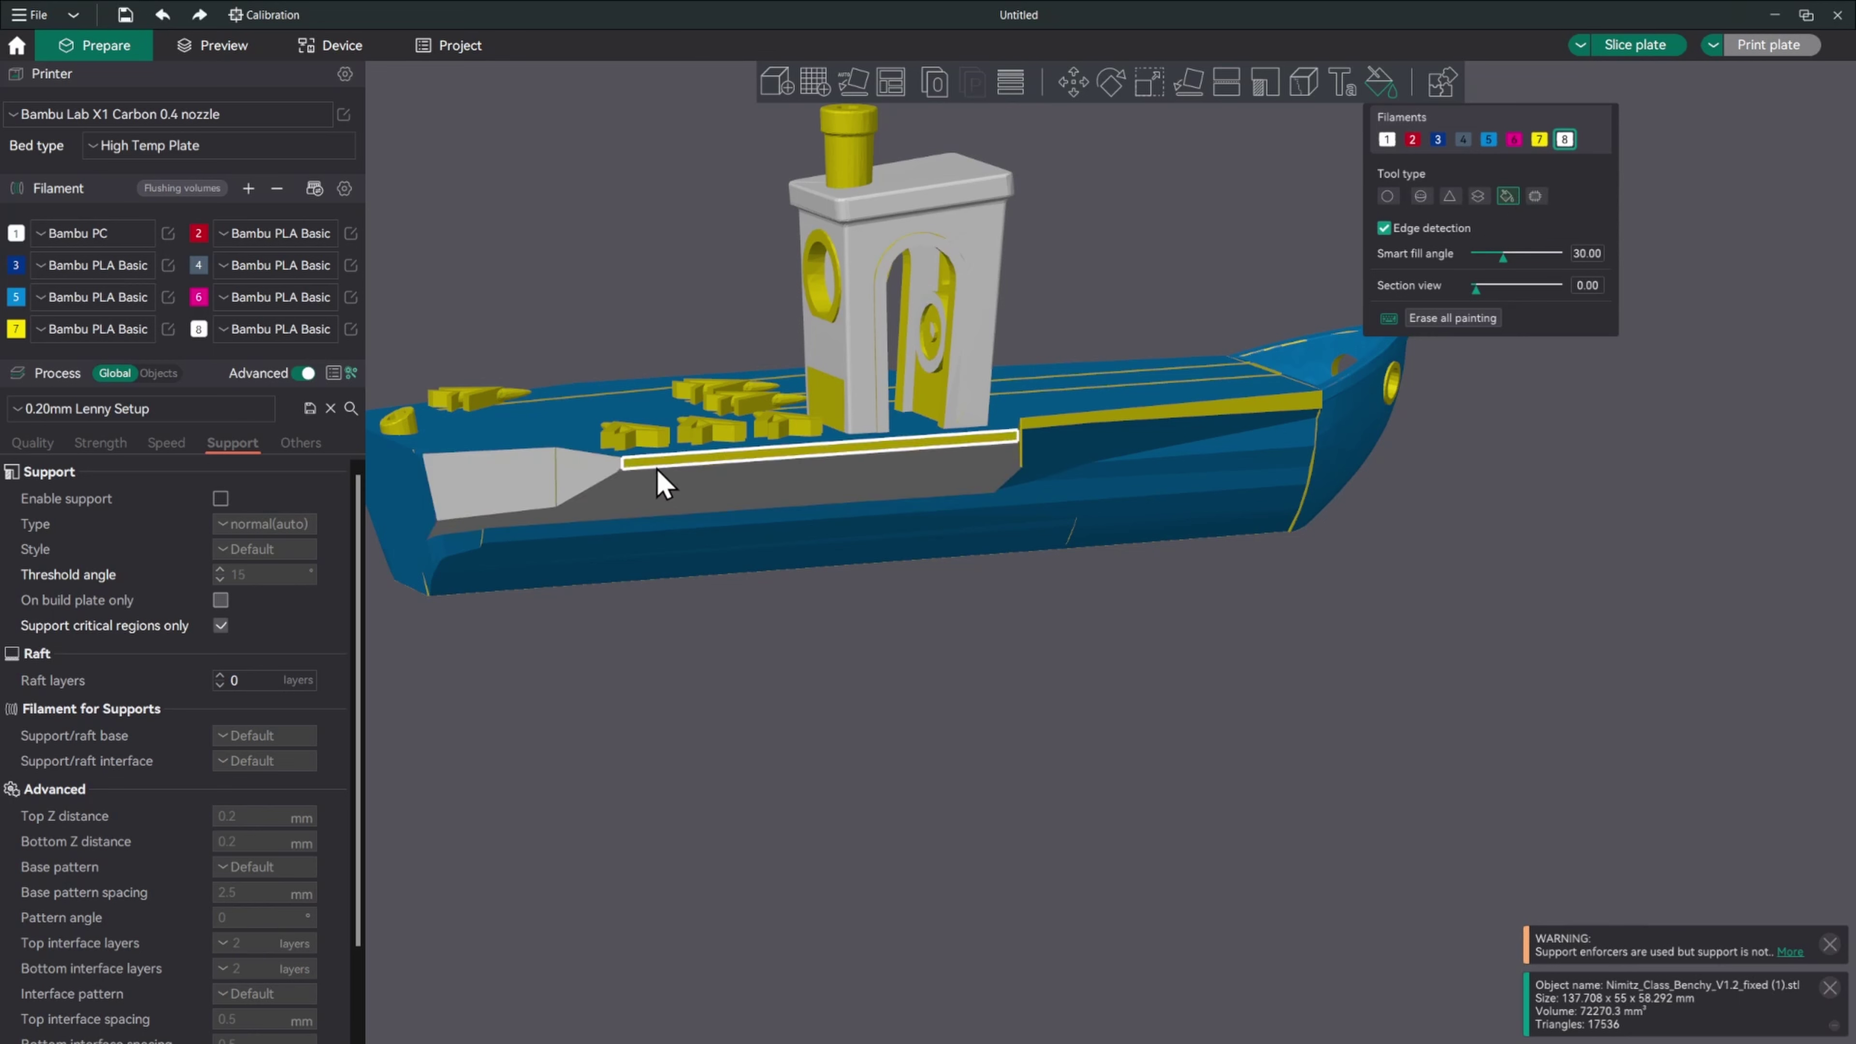
pyautogui.moveTo(671, 601); pyautogui.dragTo(721, 696)
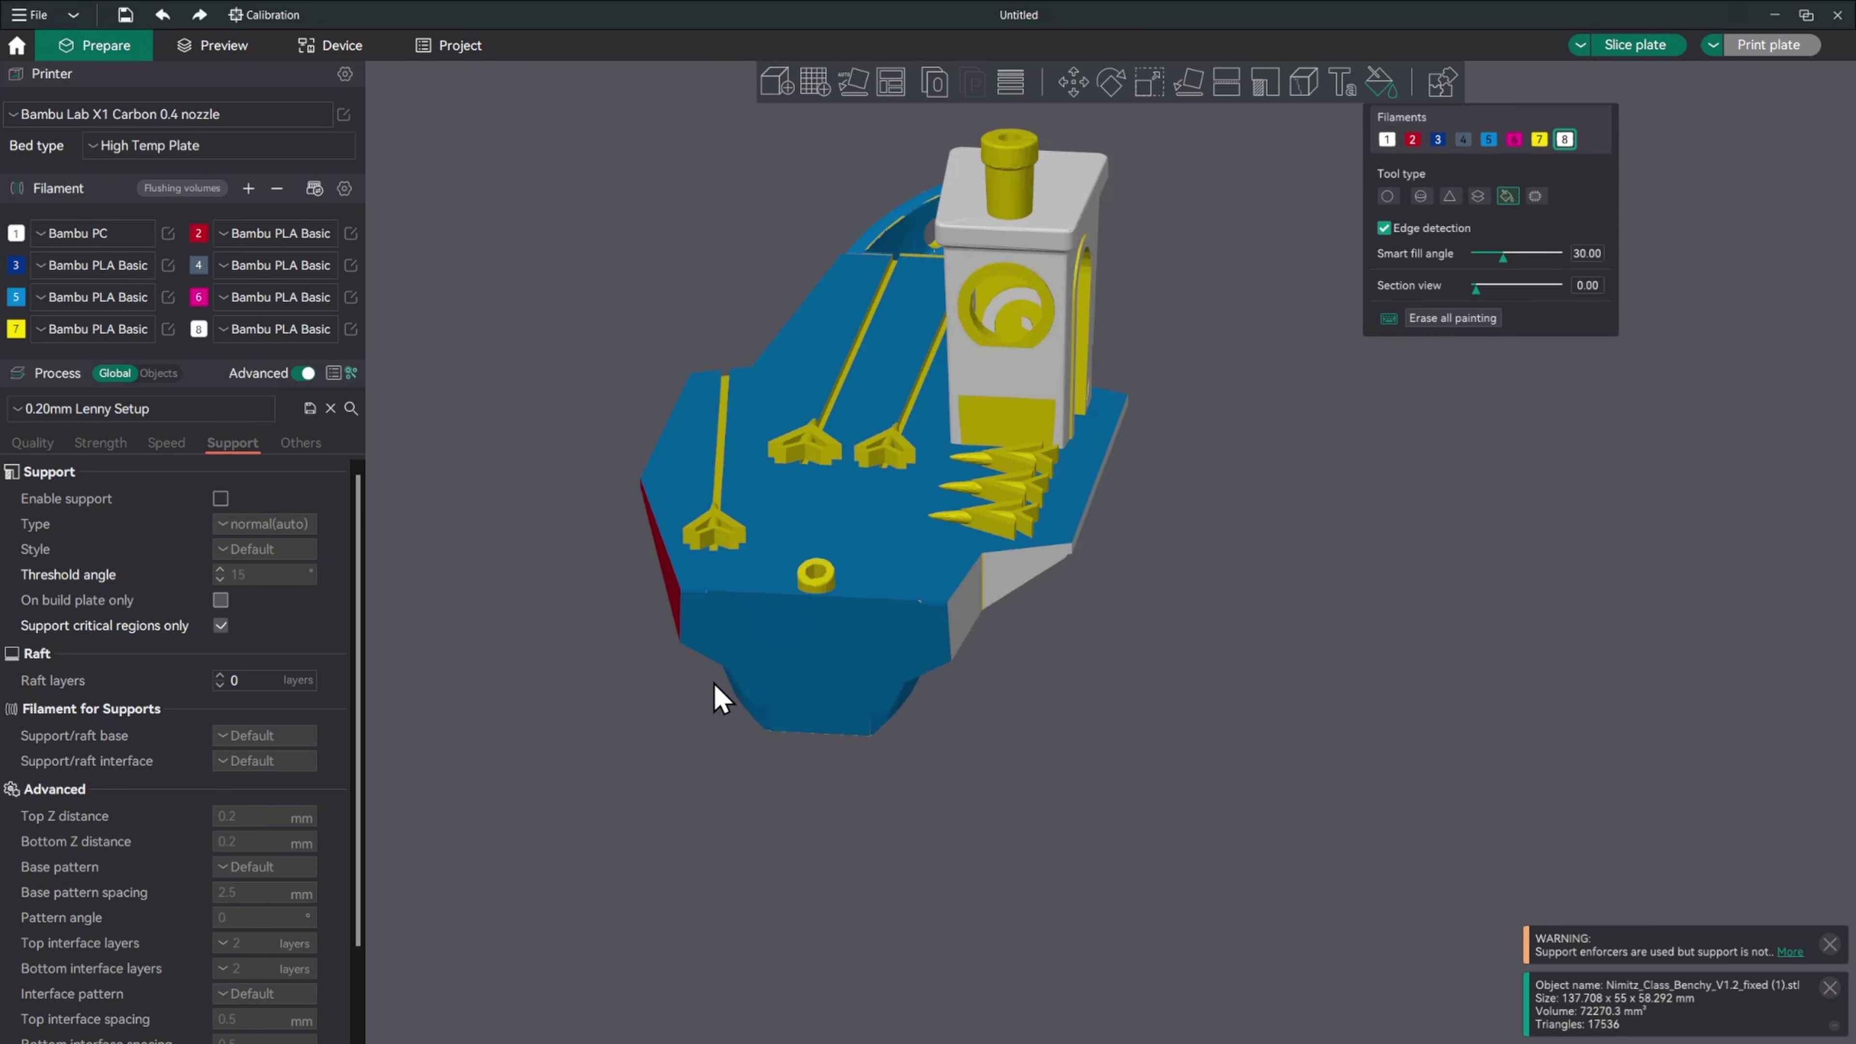
# Color-fill the ship's deck and facets of the small aircraft on it with filament 4
pyautogui.click(1464, 139)
pyautogui.click(843, 416)
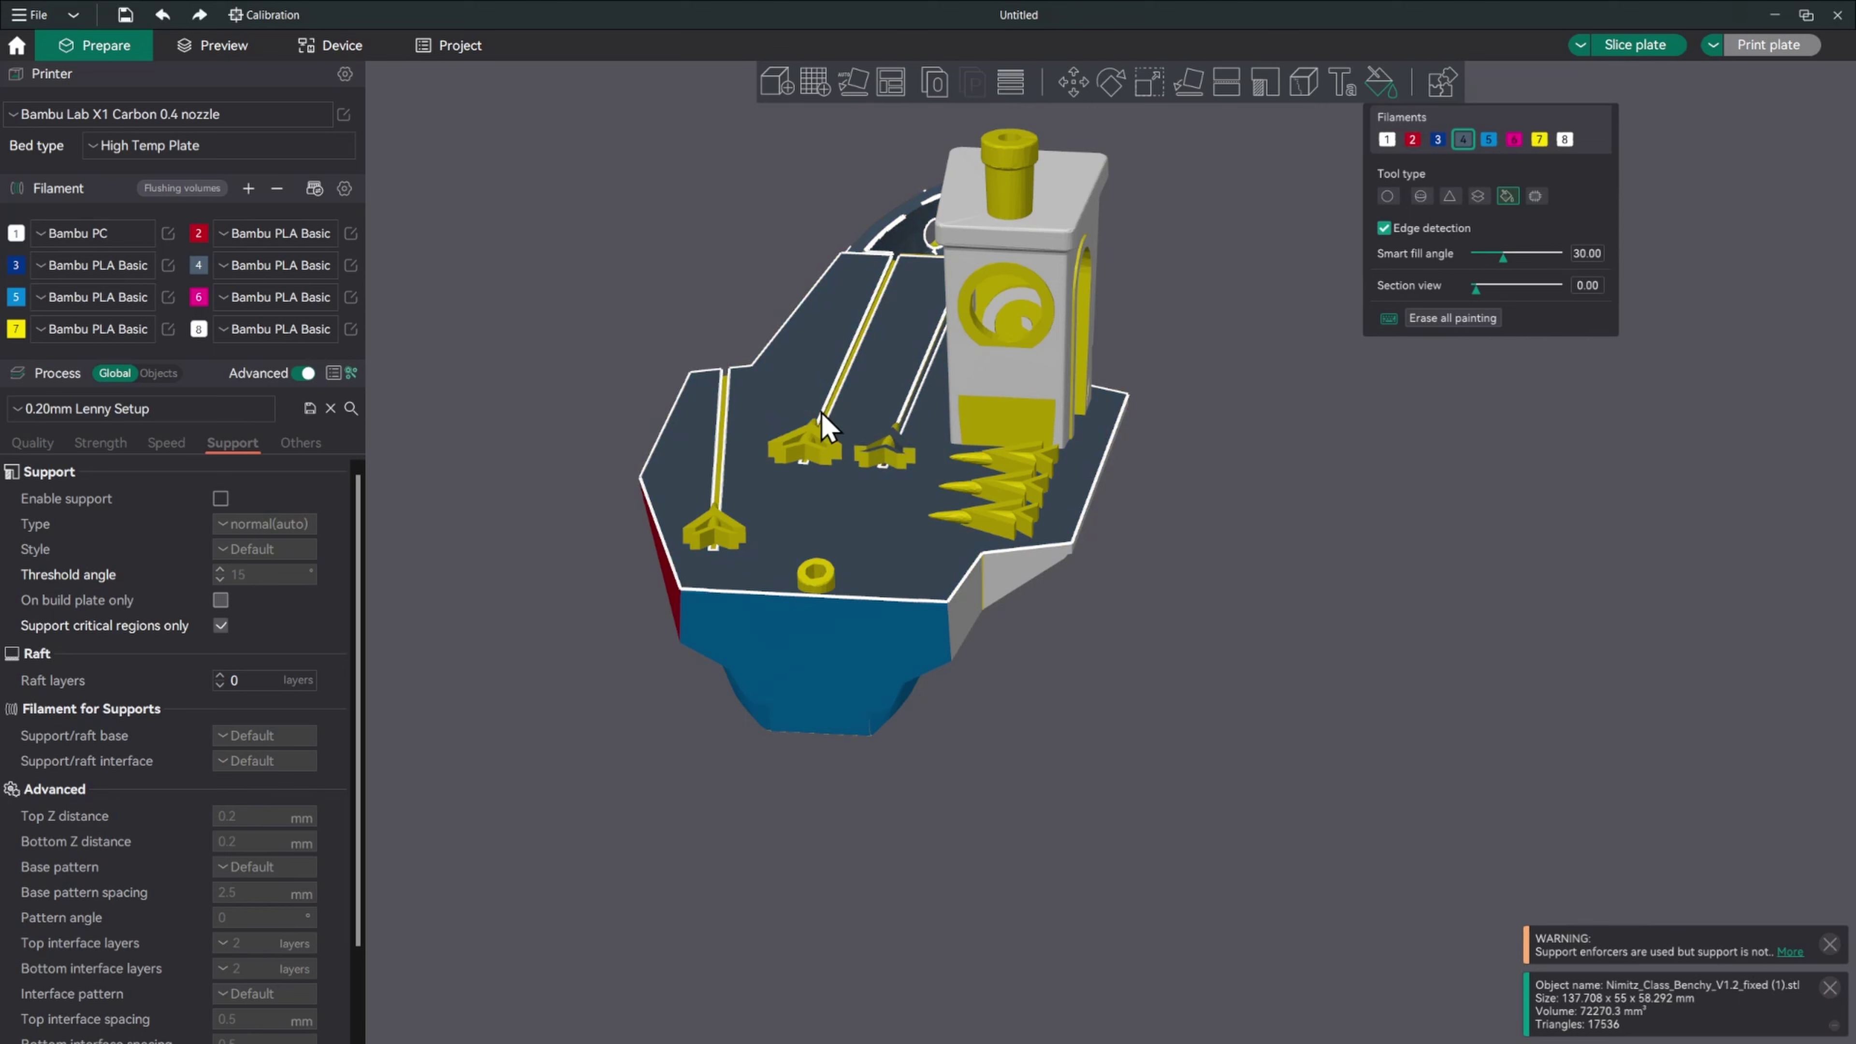
pyautogui.moveTo(804, 446)
pyautogui.mouseDown()
pyautogui.moveTo(971, 471)
pyautogui.moveTo(1015, 539)
pyautogui.mouseUp()
pyautogui.click(1015, 540)
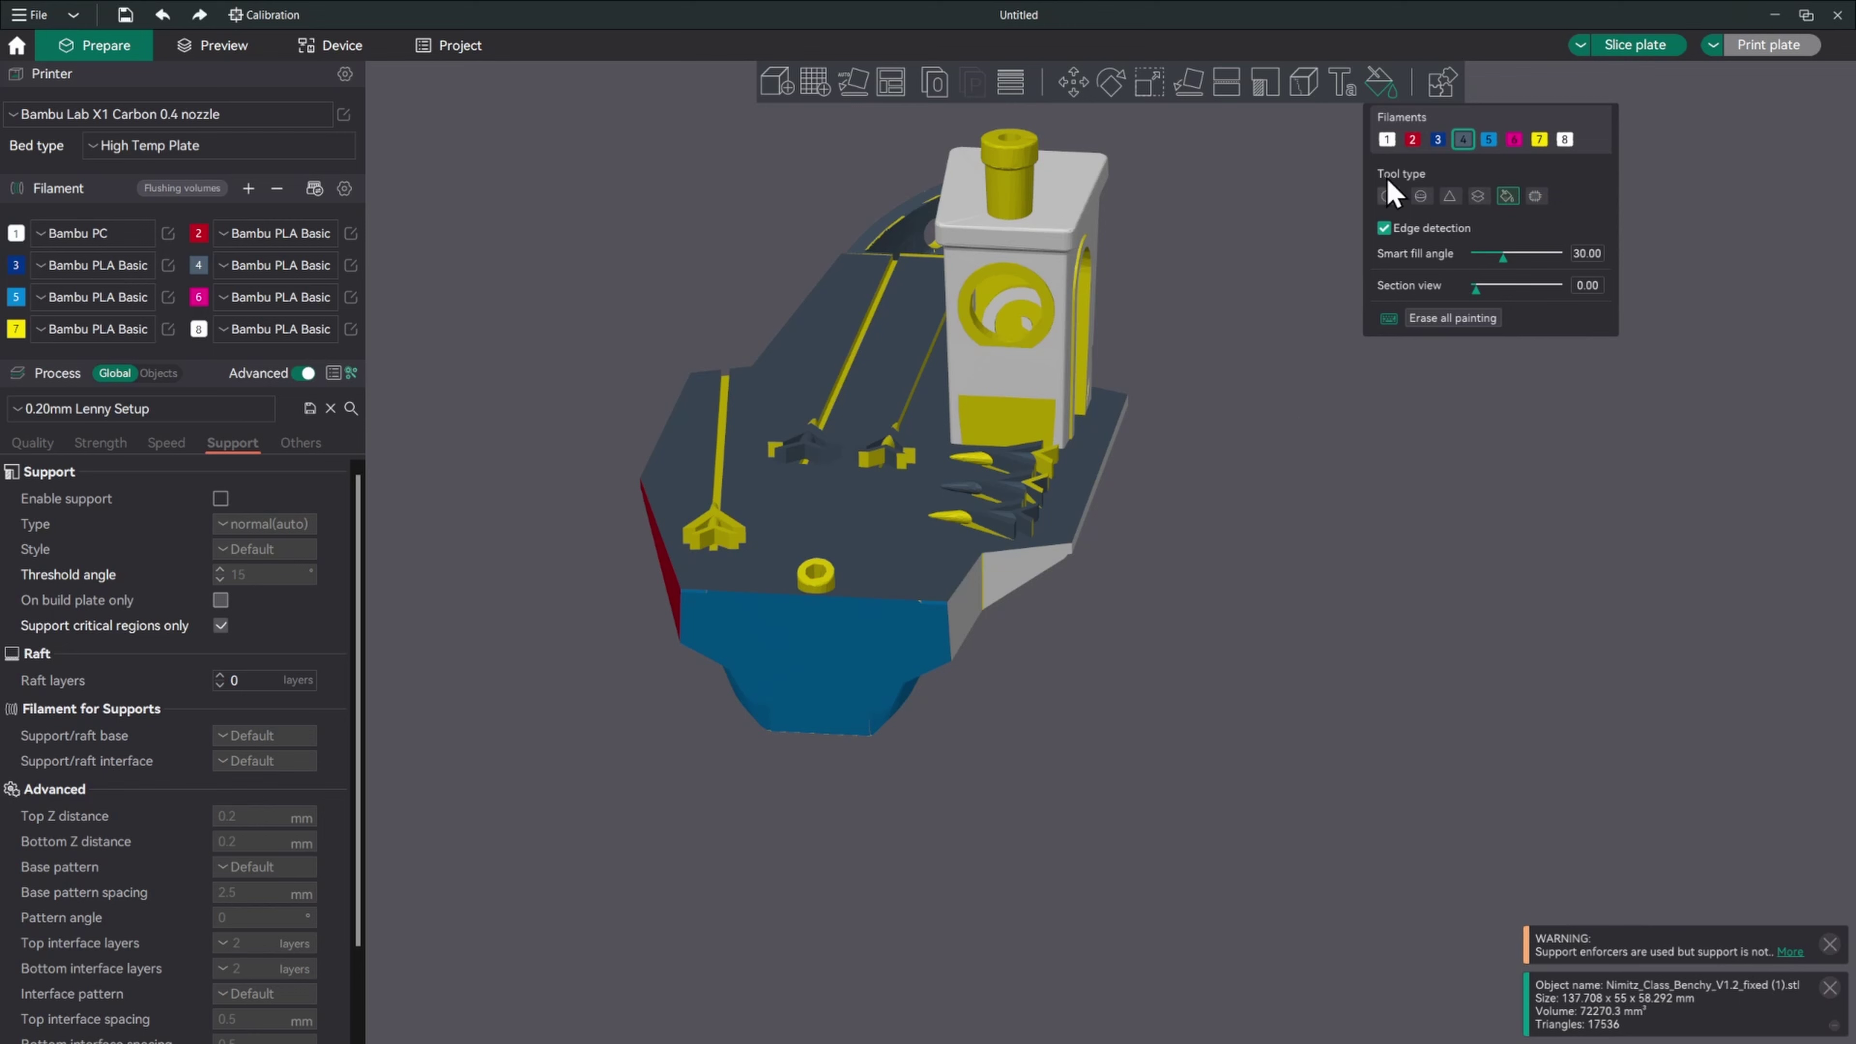
# In the assembly view, explode the parts to a ratio of 1.72, assign filament 5 to the text, and return to the plate
pyautogui.click(1437, 85)
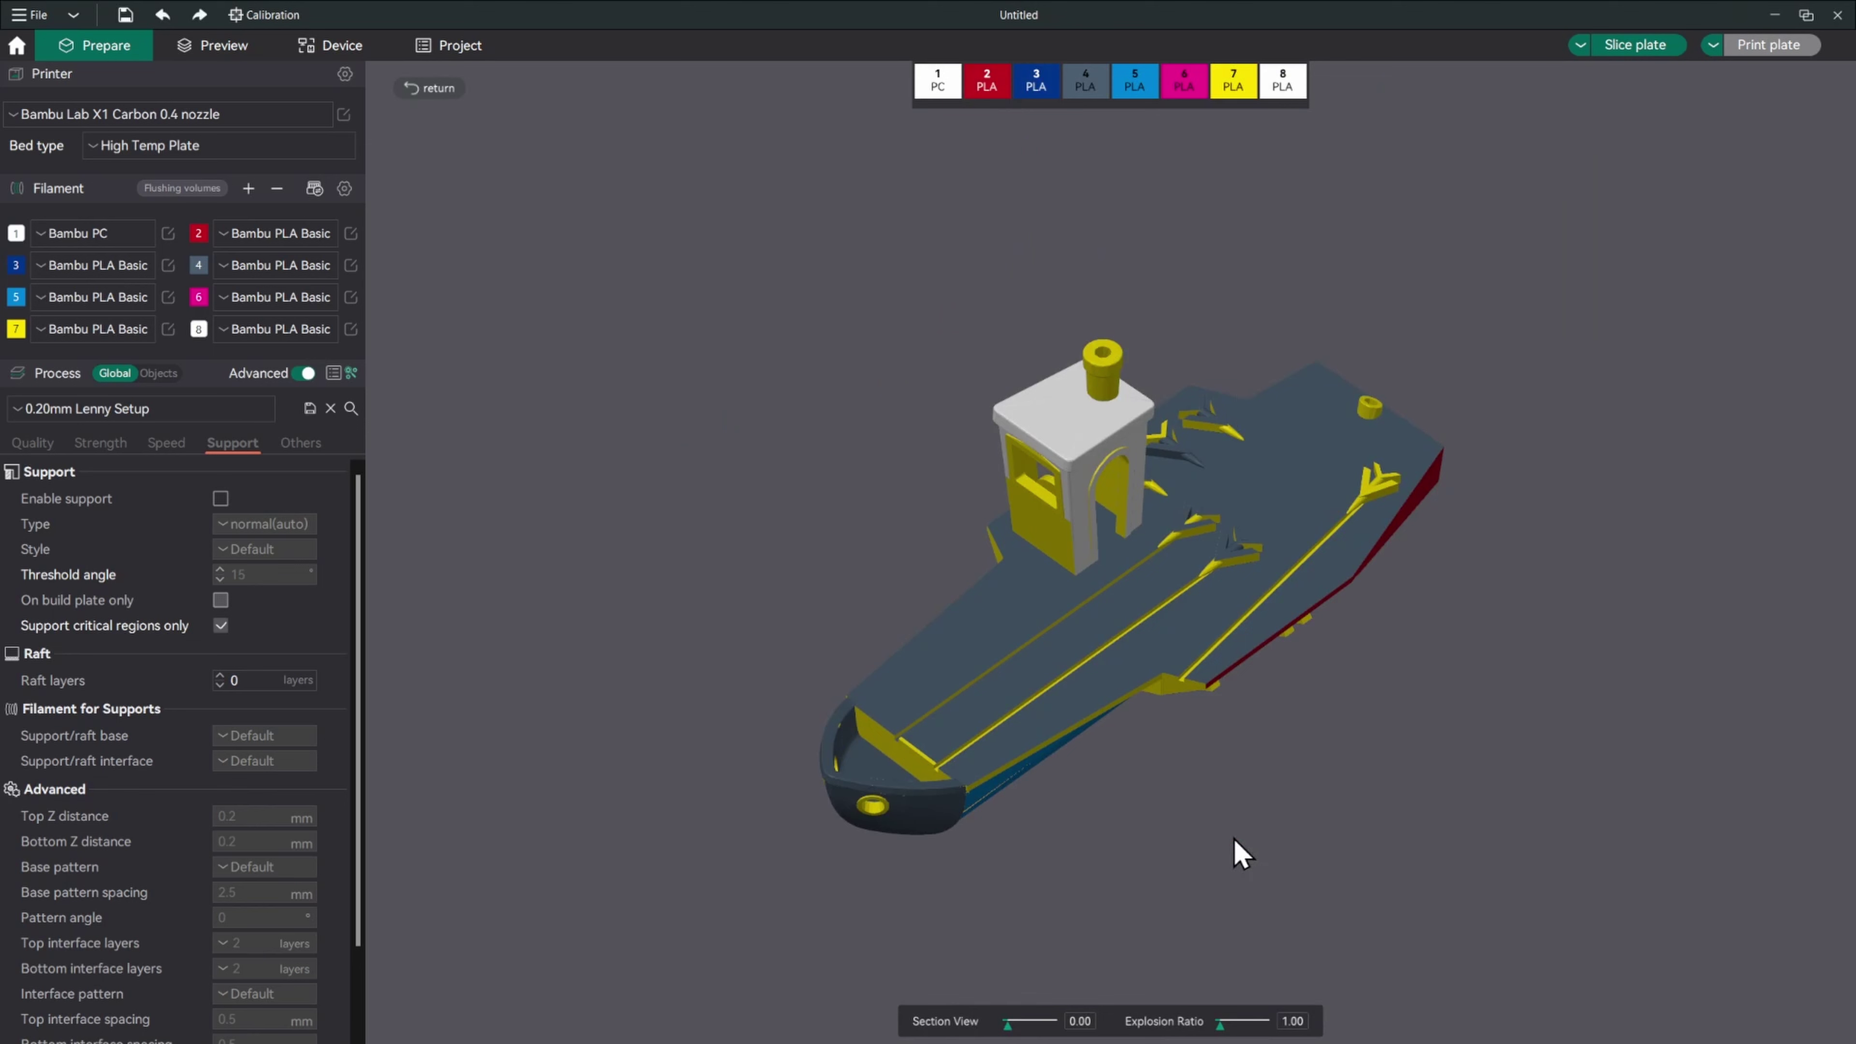
pyautogui.moveTo(1219, 1035)
pyautogui.mouseDown()
pyautogui.moveTo(1268, 1025)
pyautogui.moveTo(1227, 1029)
pyautogui.moveTo(1253, 1021)
pyautogui.moveTo(1238, 1016)
pyautogui.mouseUp()
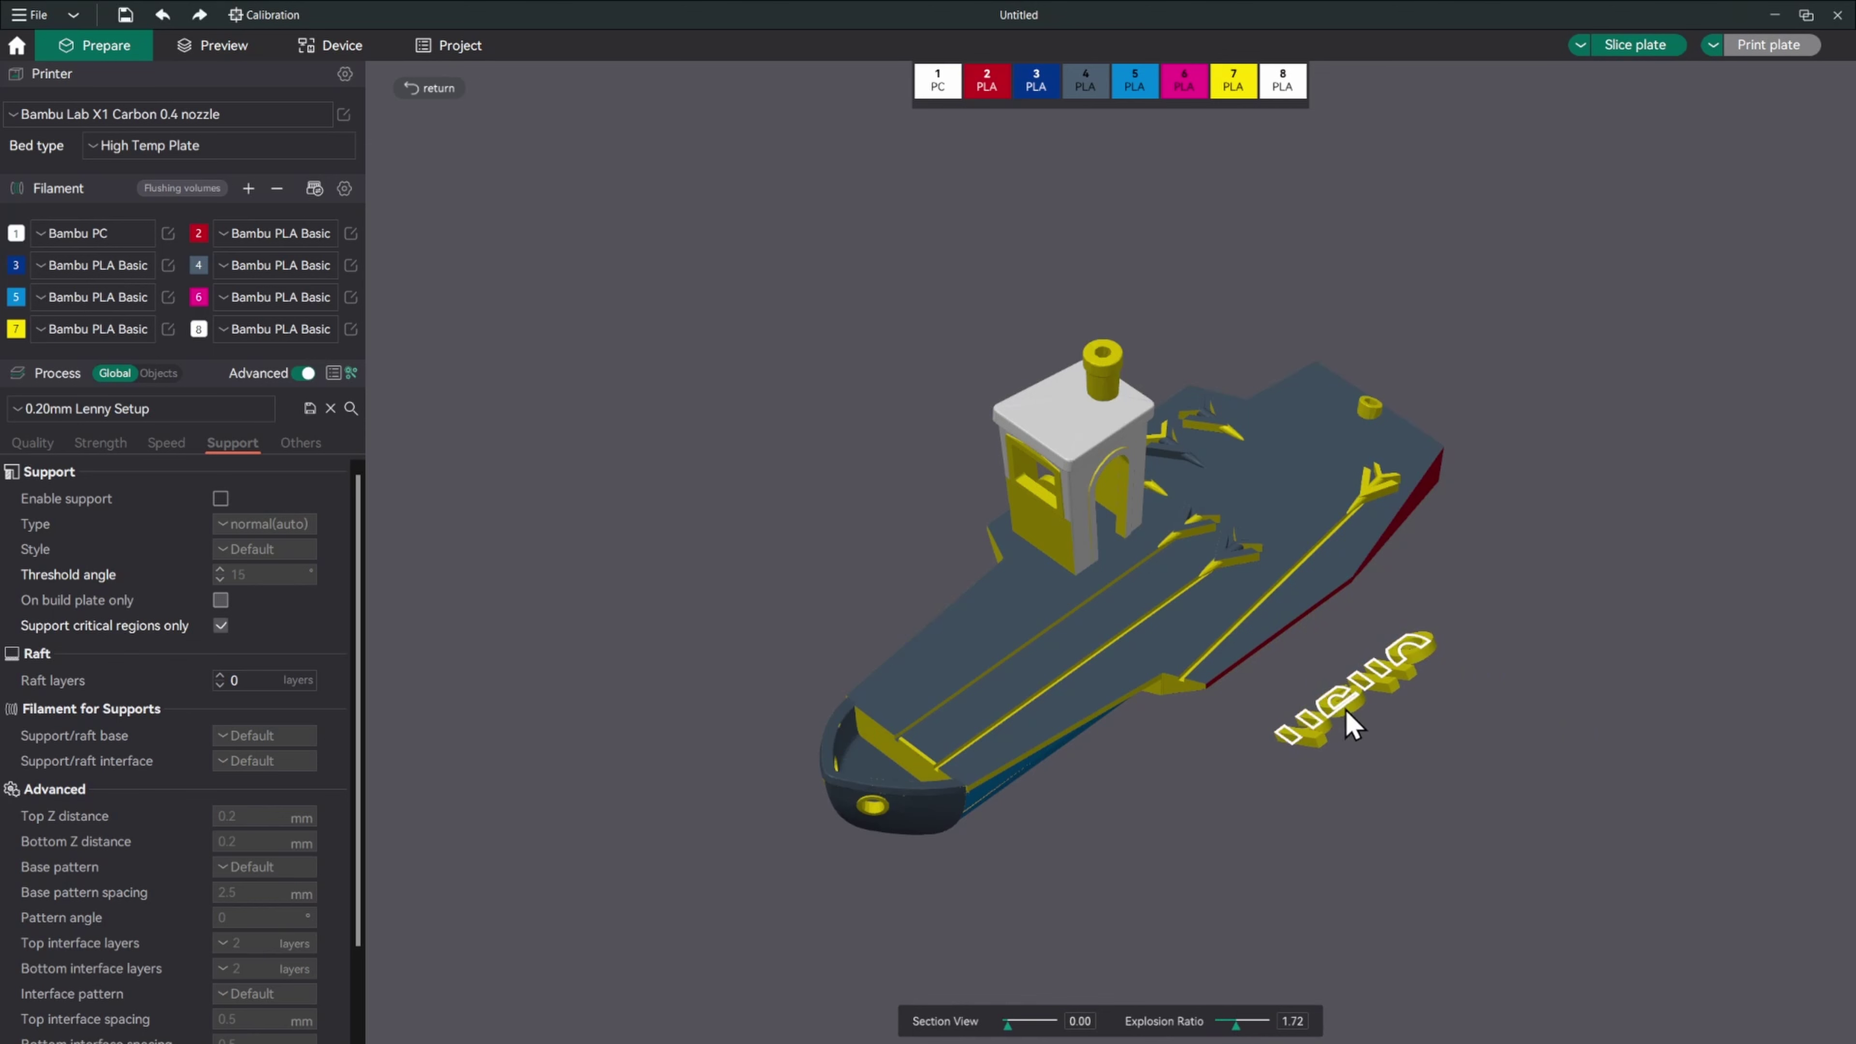
pyautogui.click(1350, 724)
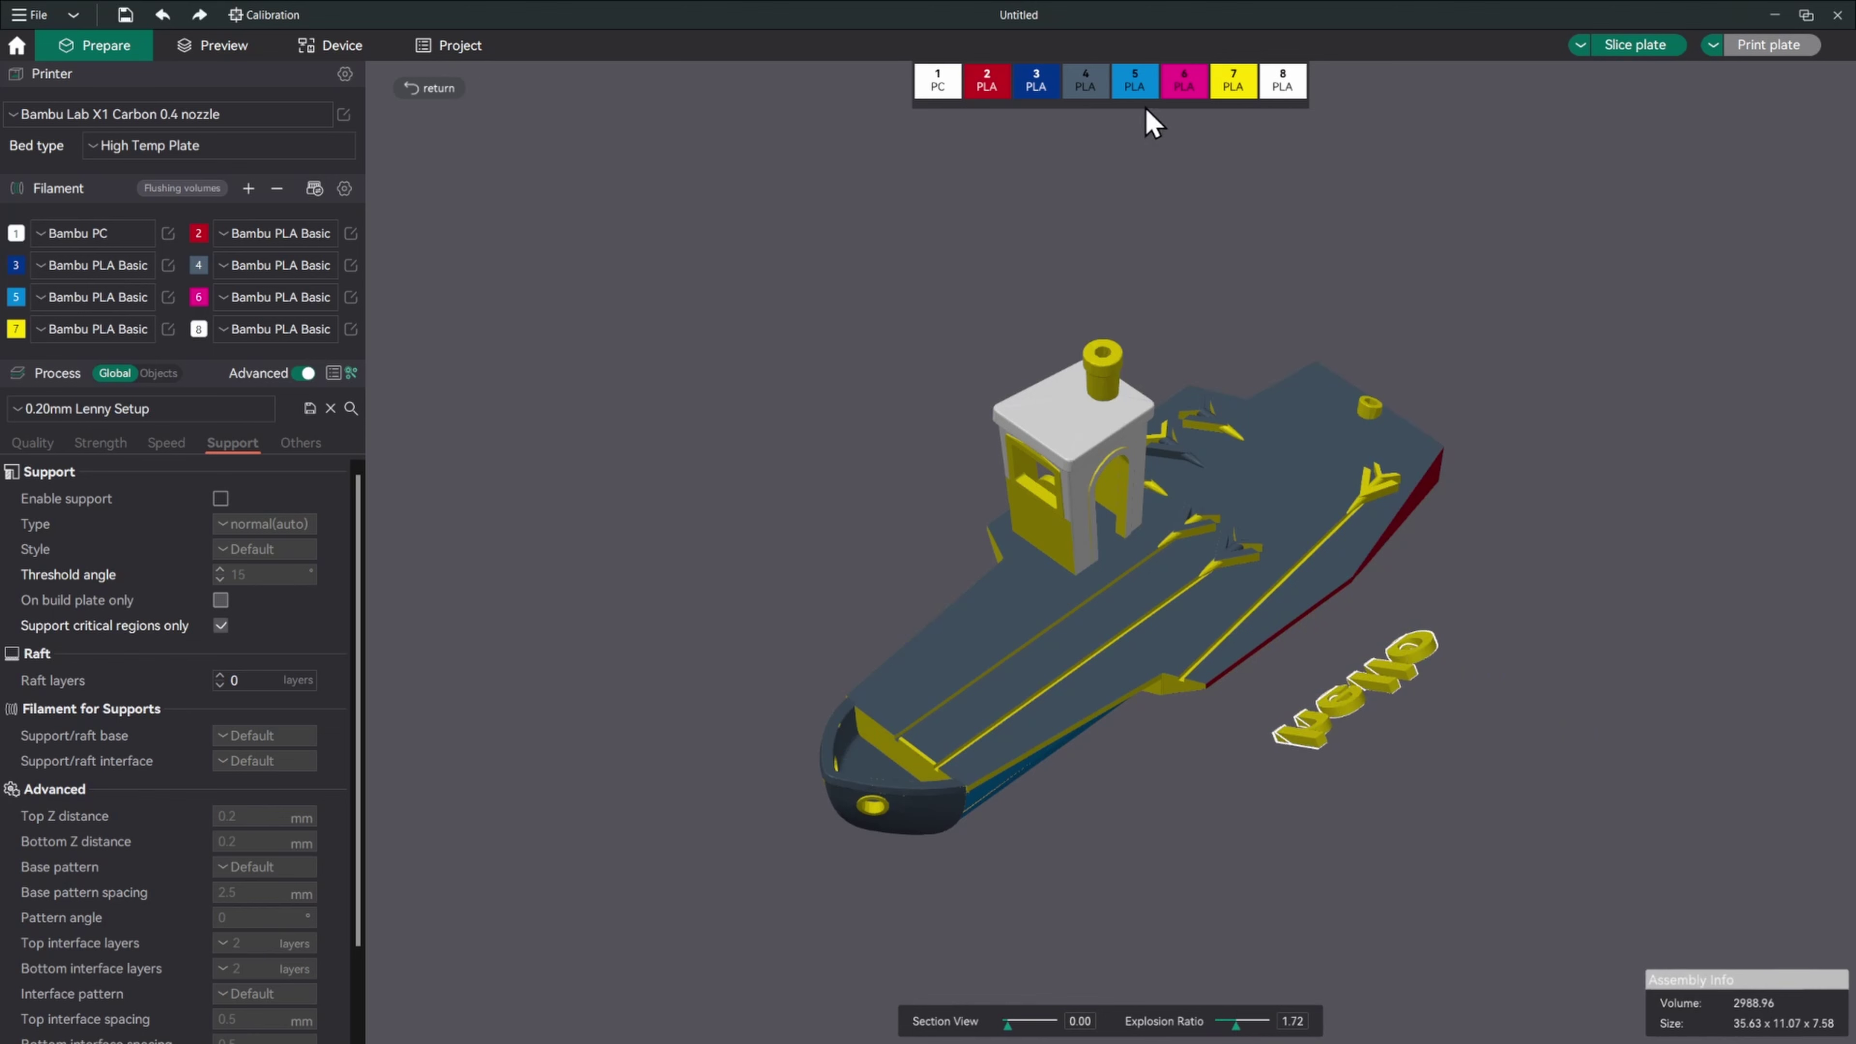
pyautogui.click(1142, 93)
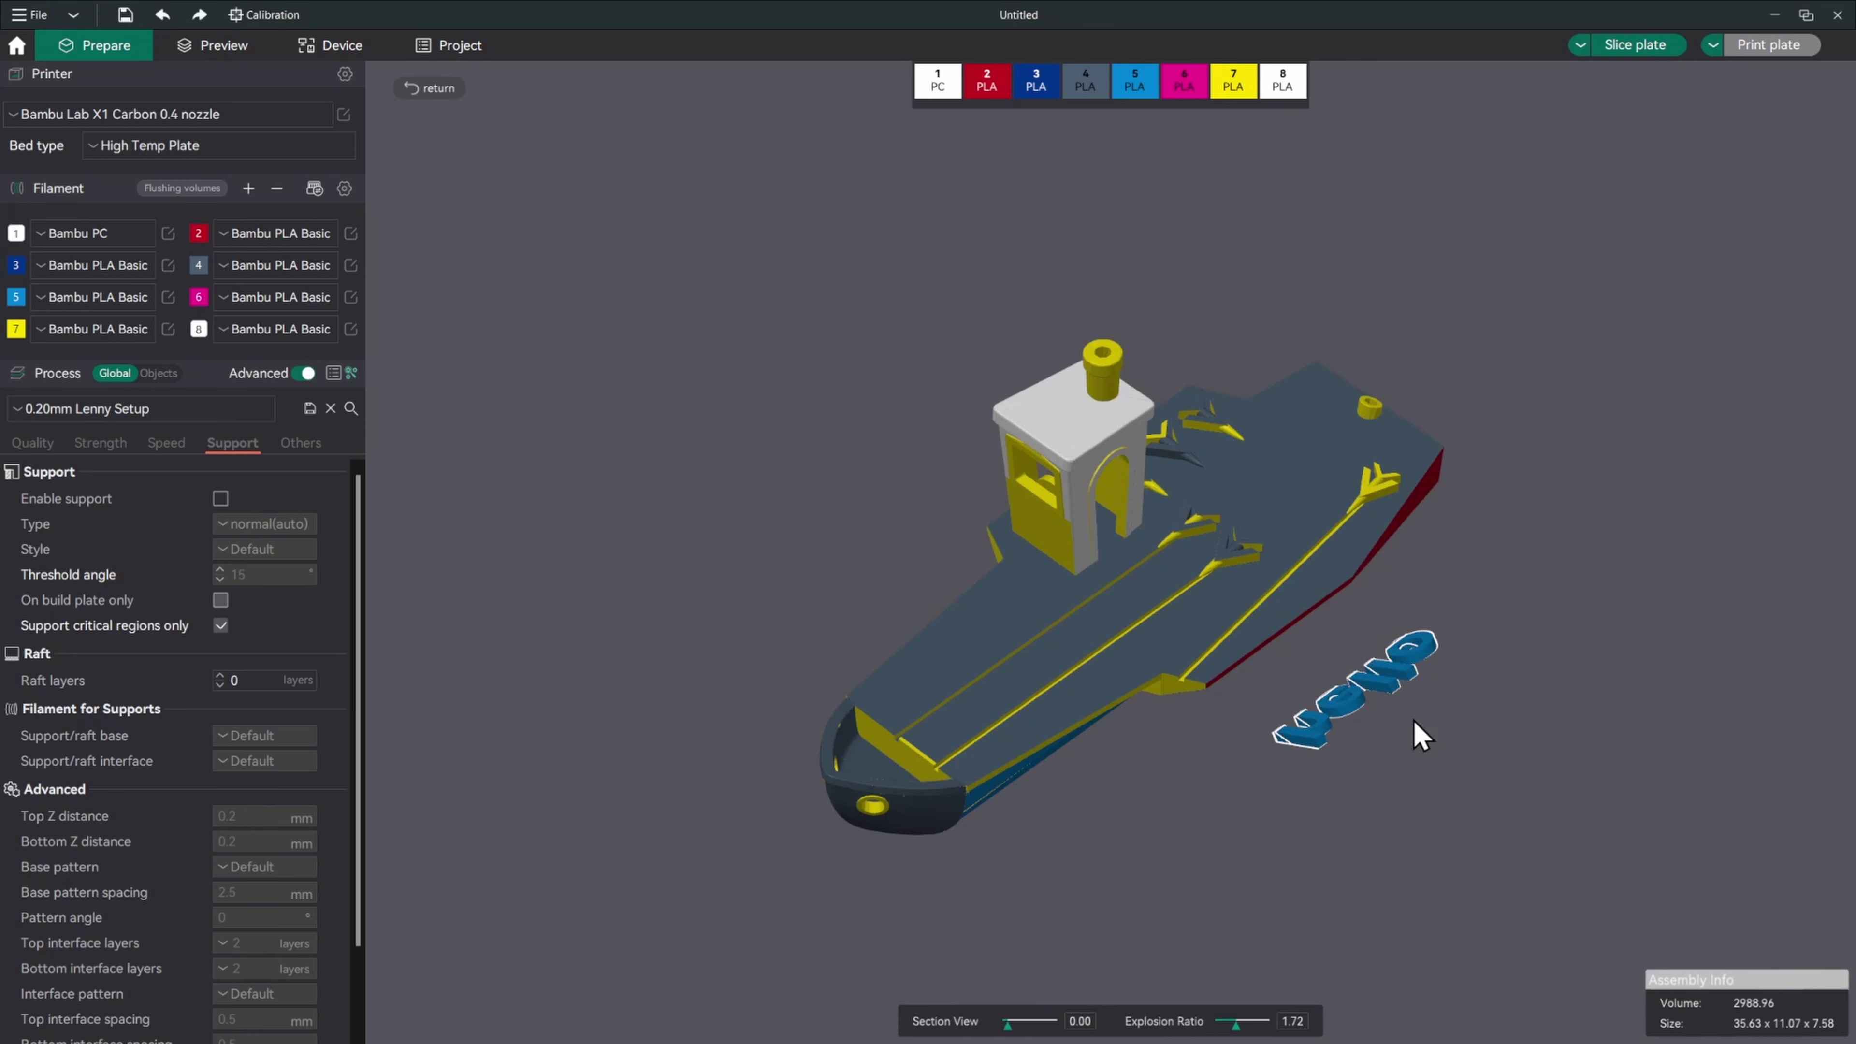
pyautogui.click(438, 91)
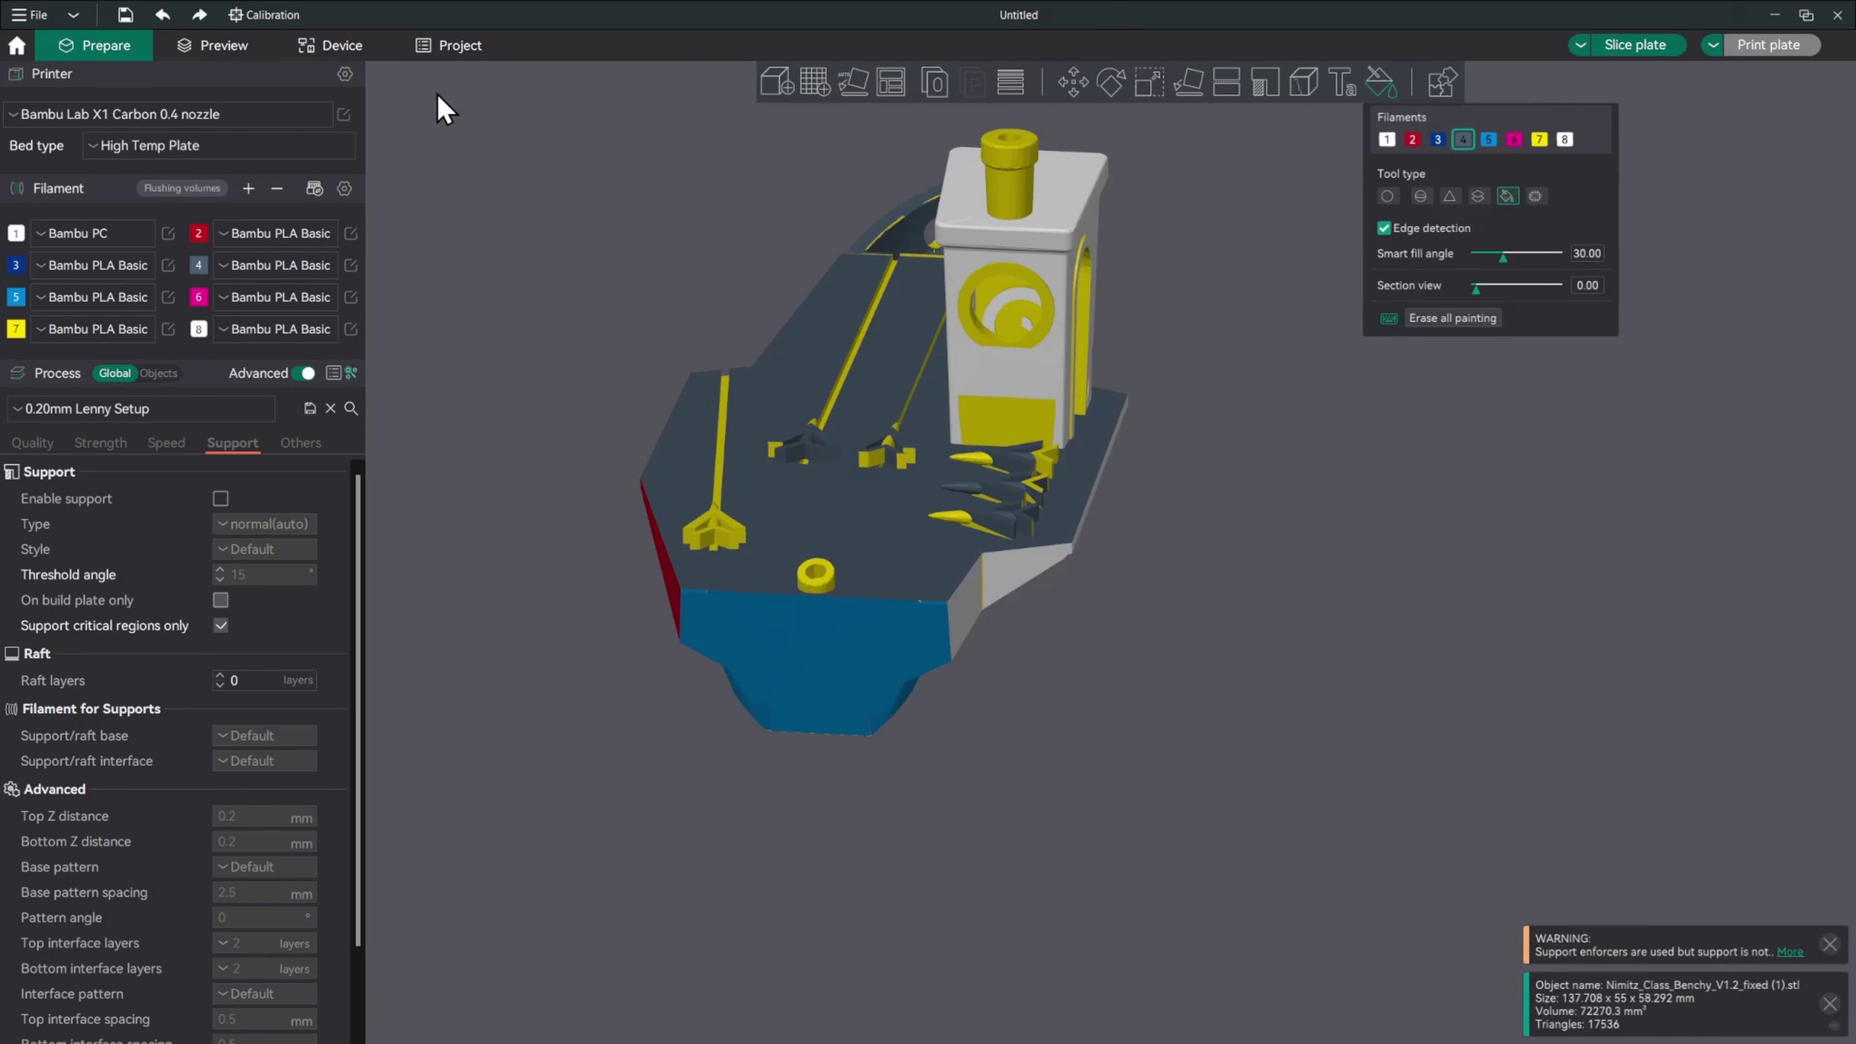
# Show the per-object settings, select the ship part and the text_shape part in turn, and assign filament 5 to text_shape
pyautogui.moveTo(1050, 709); pyautogui.dragTo(1181, 675)
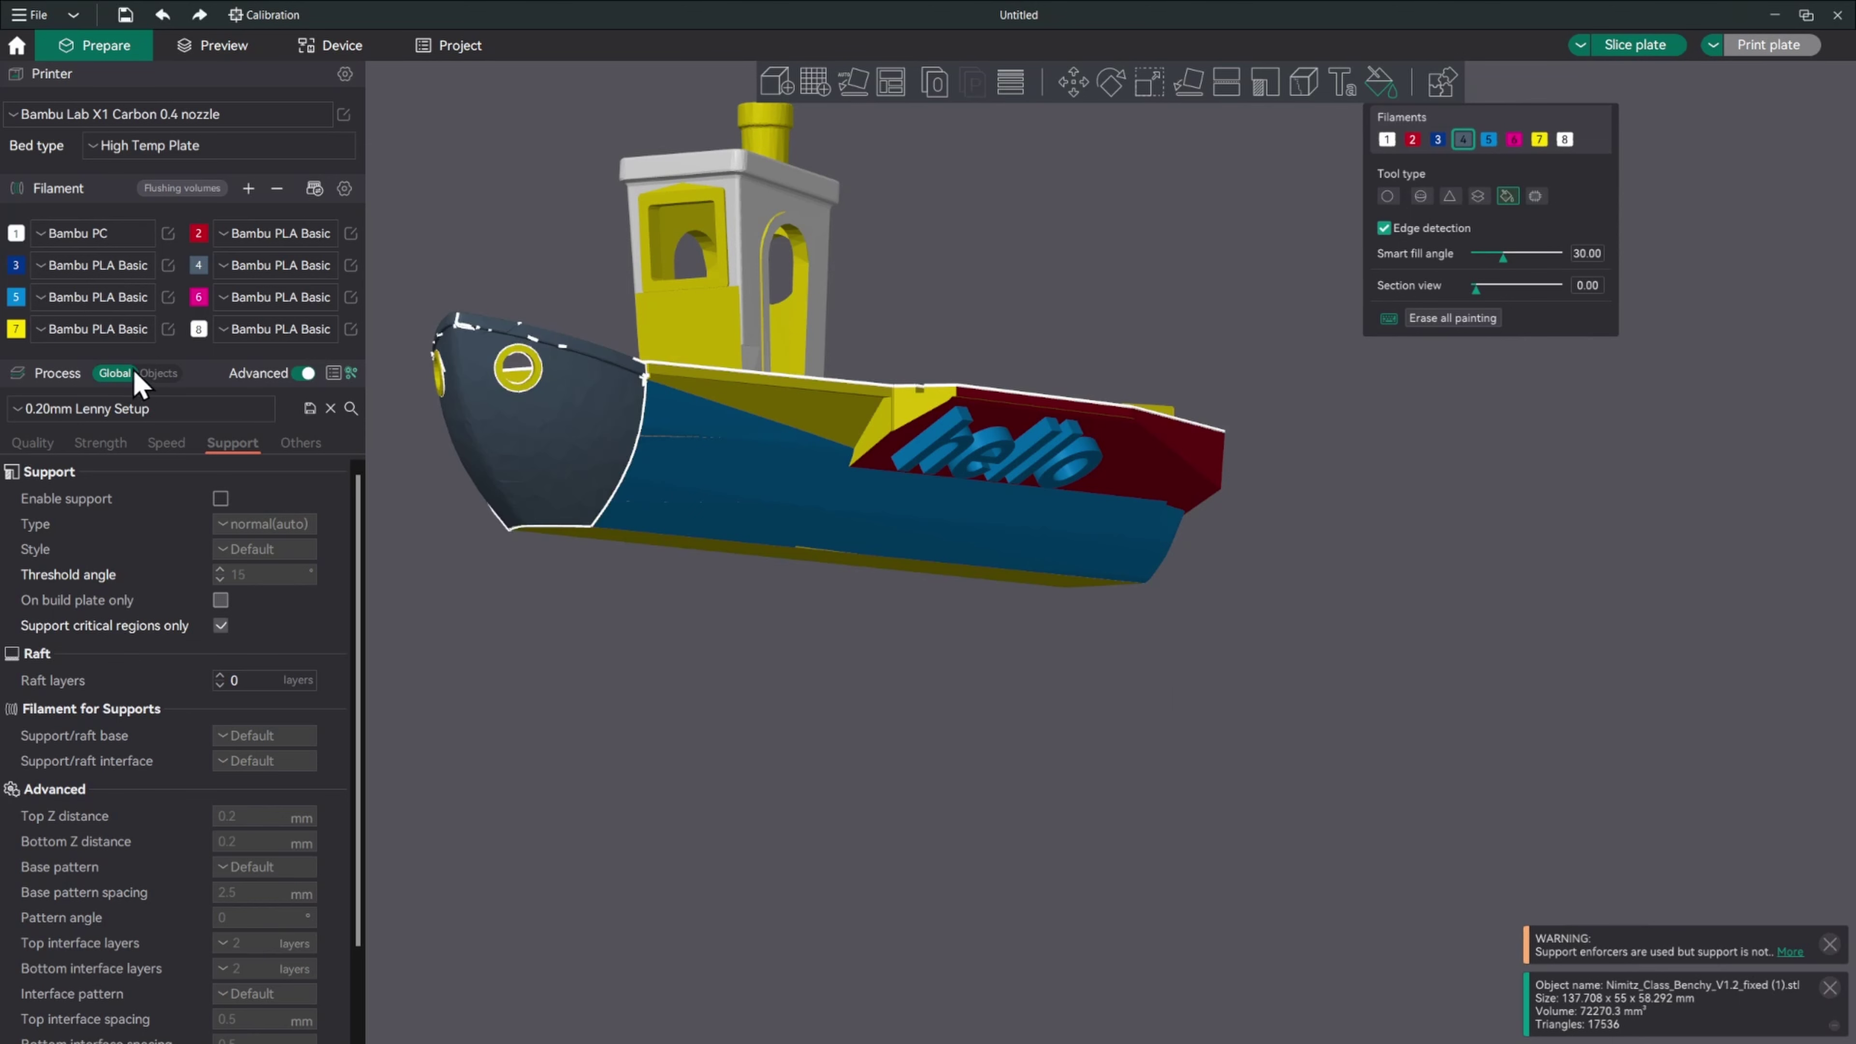
pyautogui.click(158, 373)
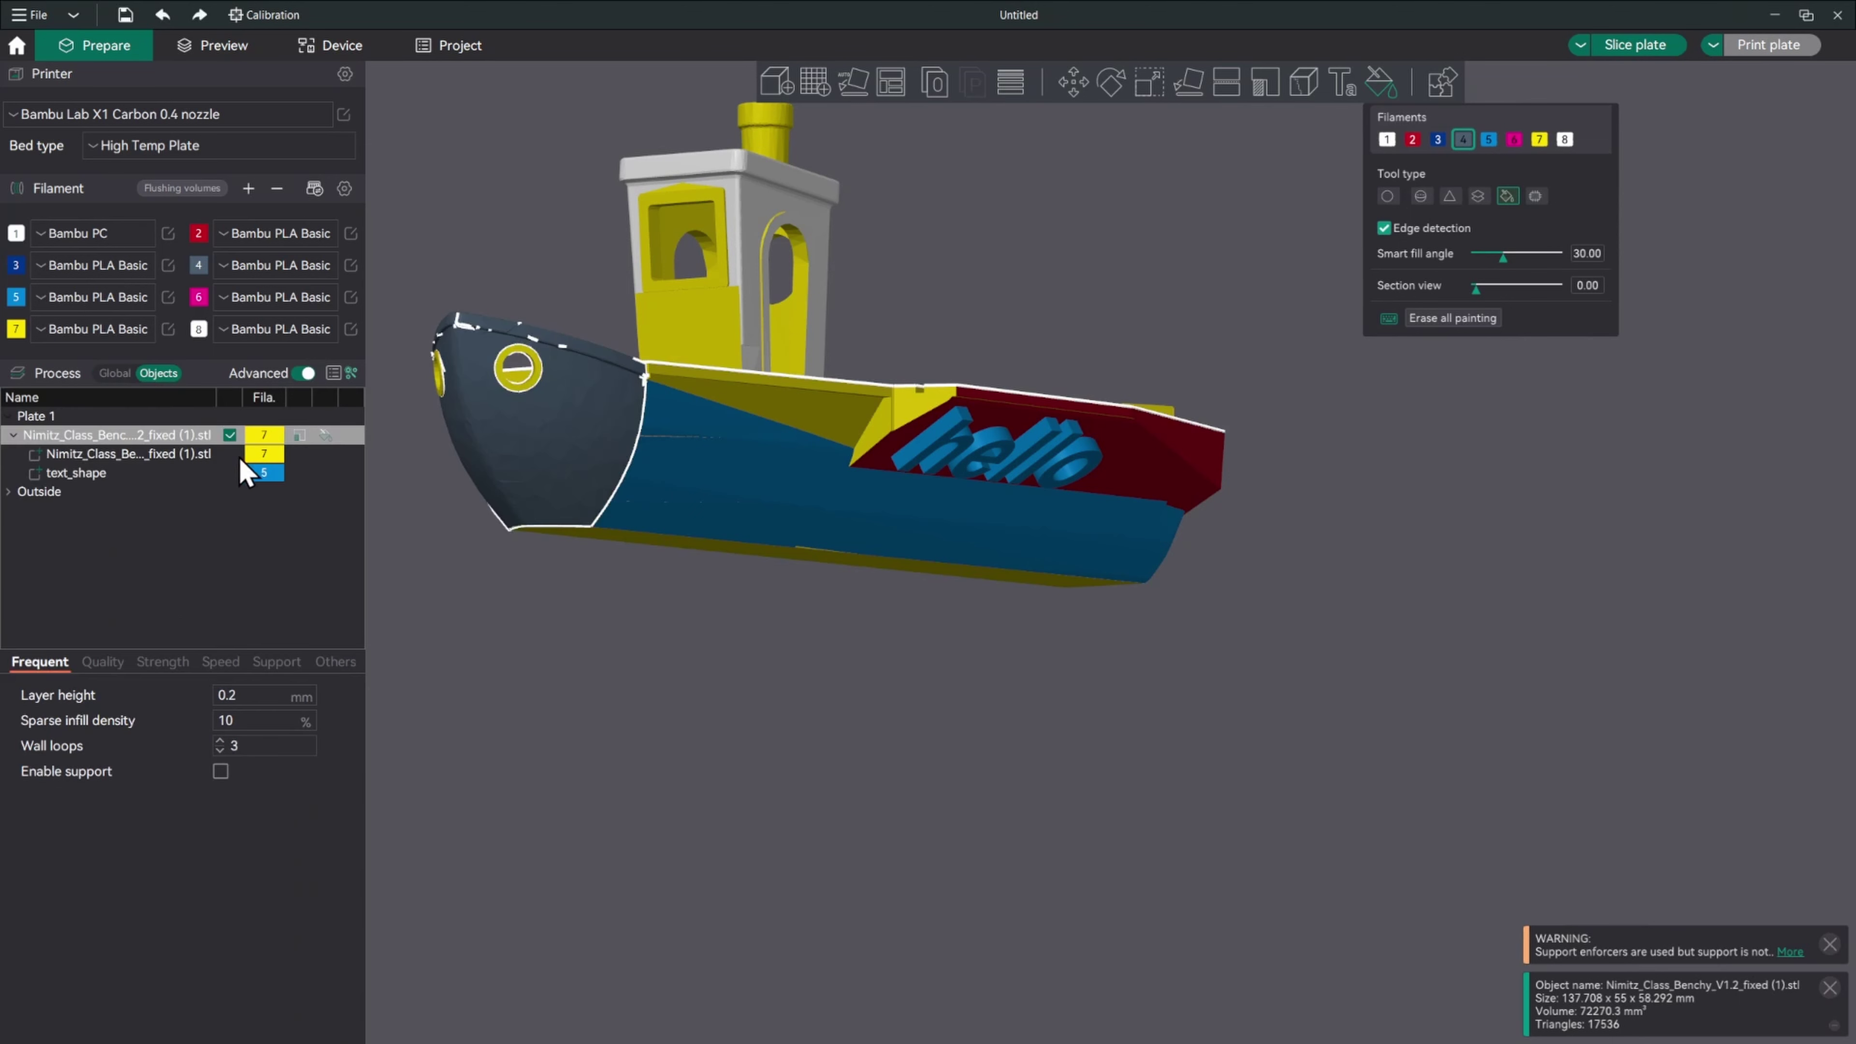
pyautogui.click(102, 474)
pyautogui.click(111, 455)
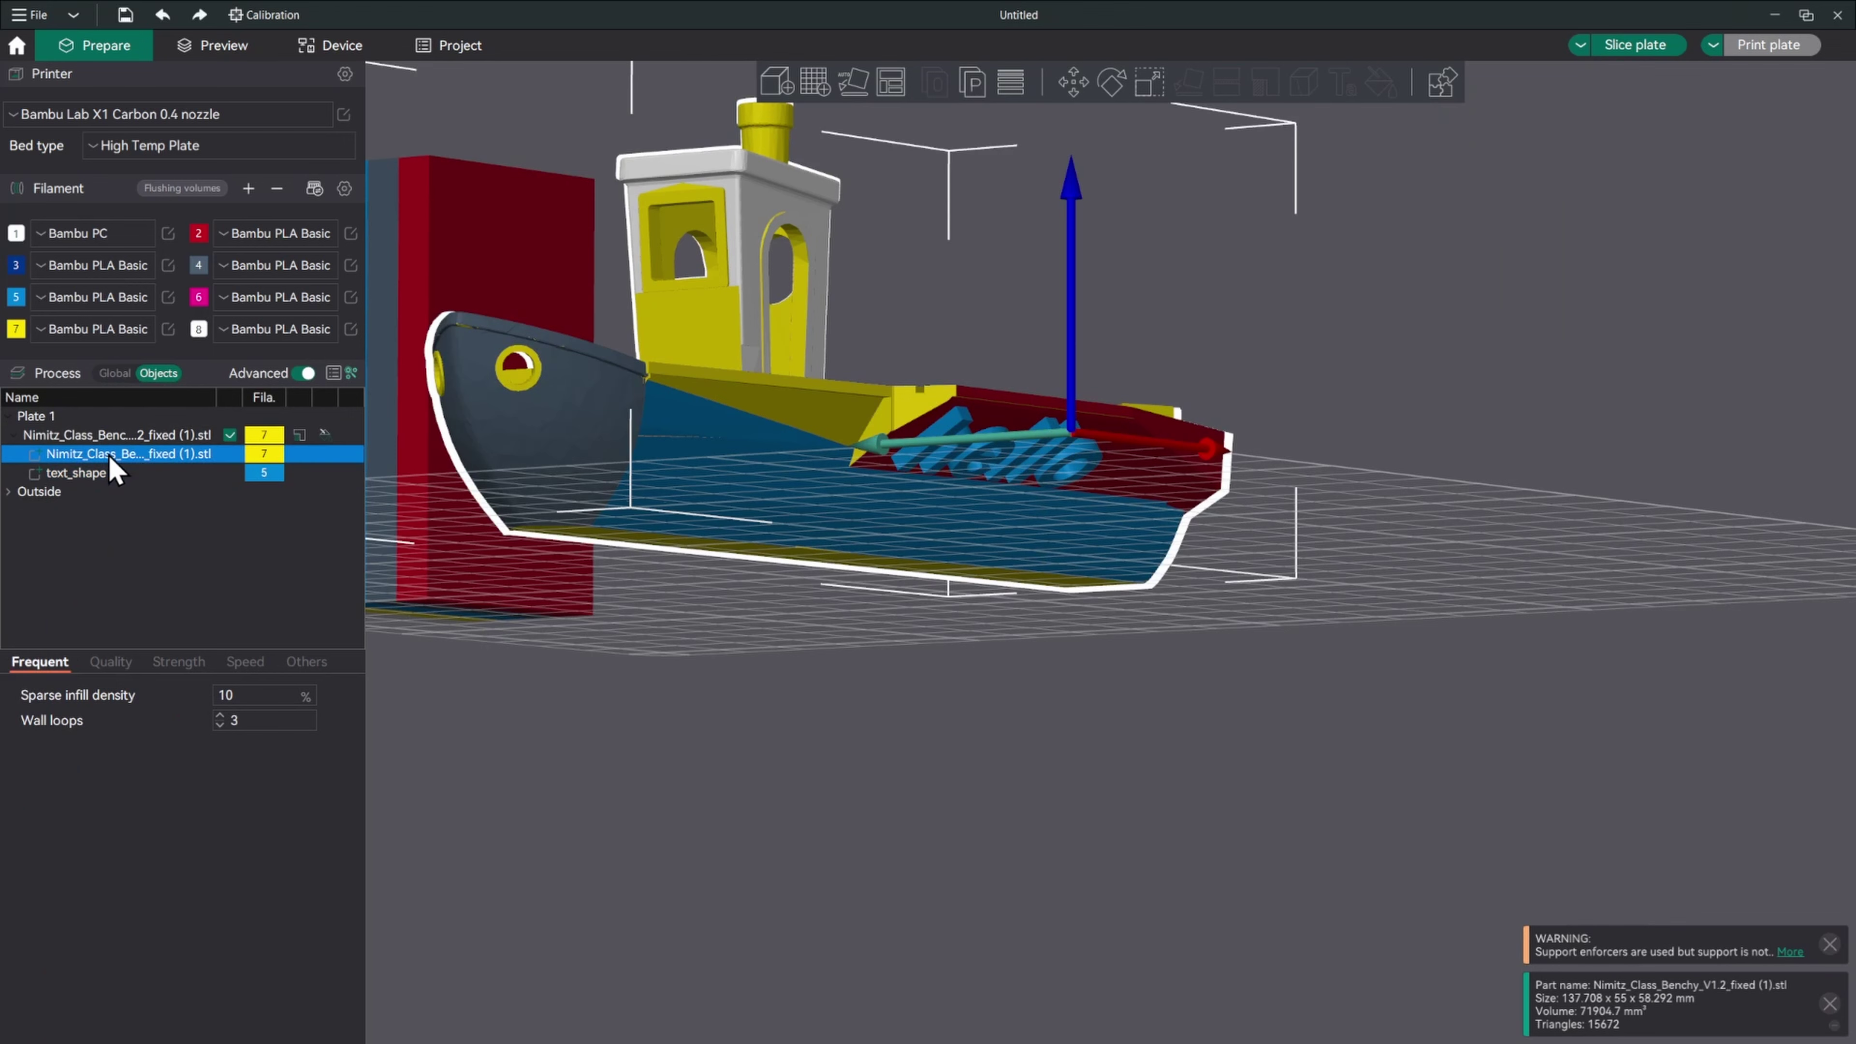
pyautogui.click(108, 472)
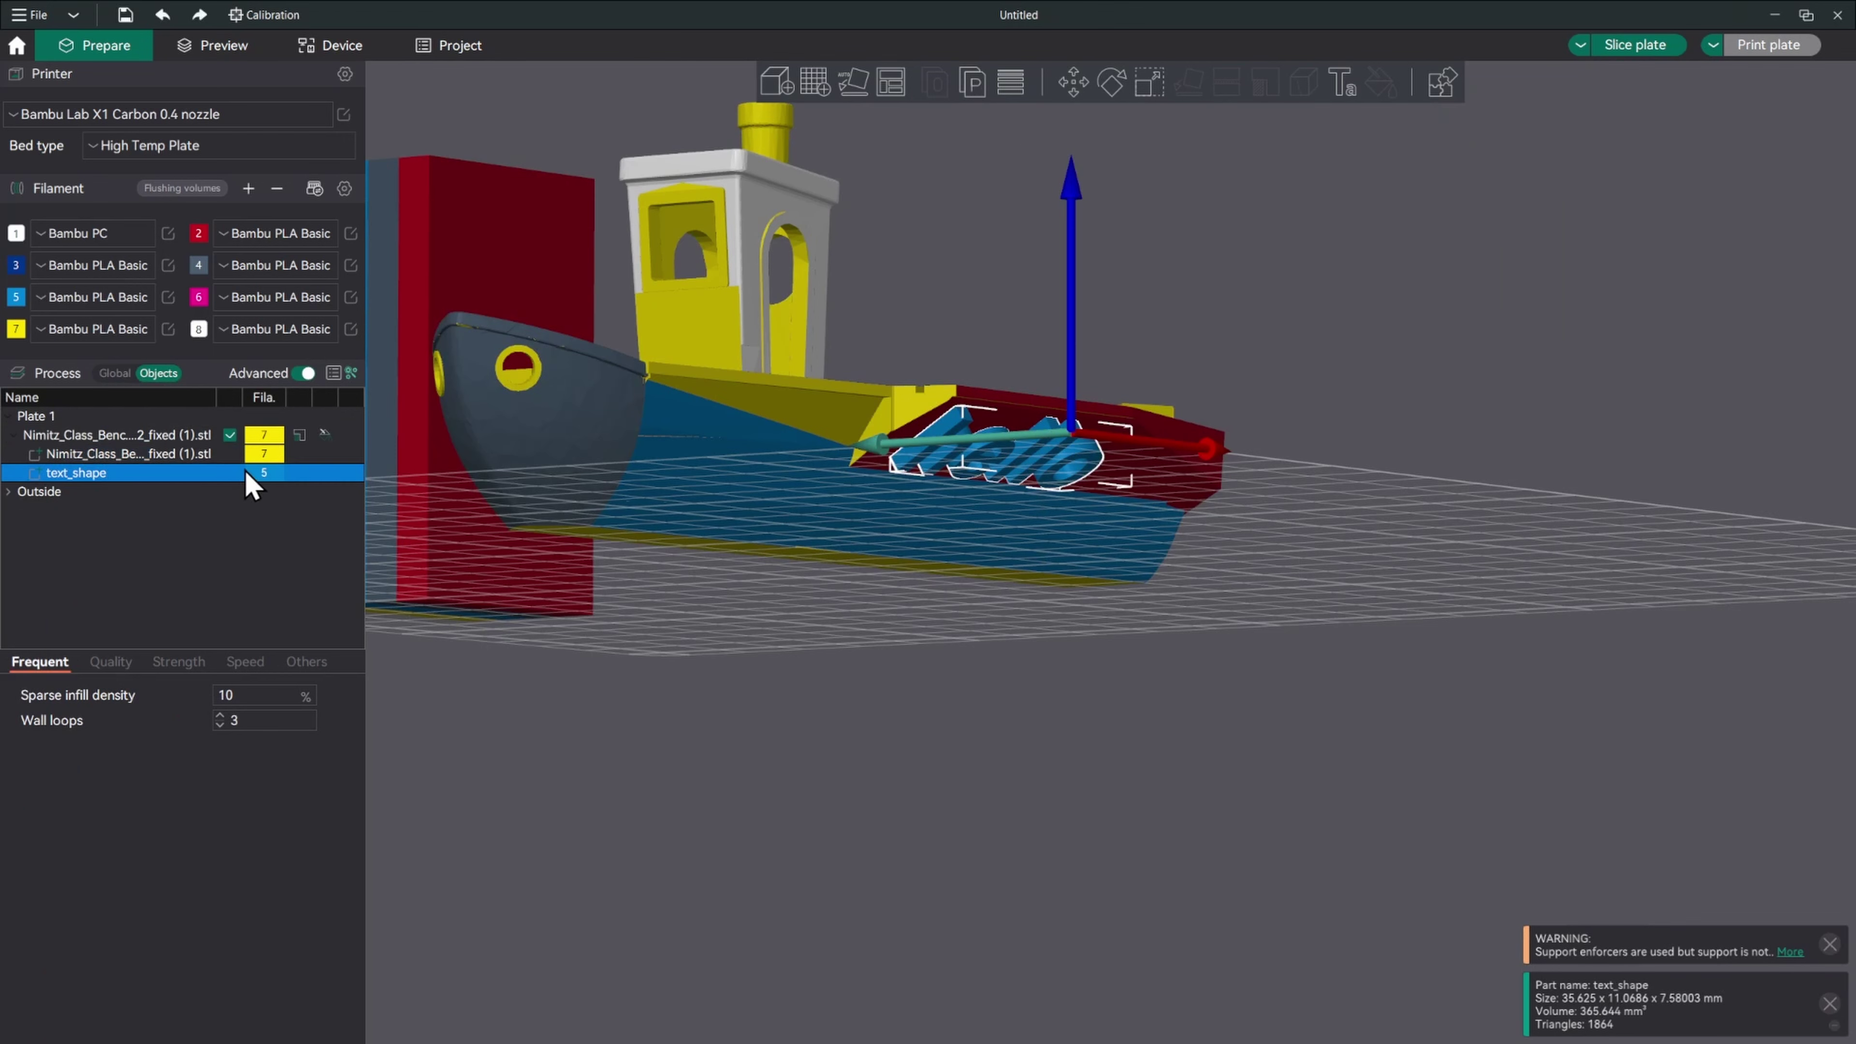
pyautogui.press('4')
pyautogui.press('5')
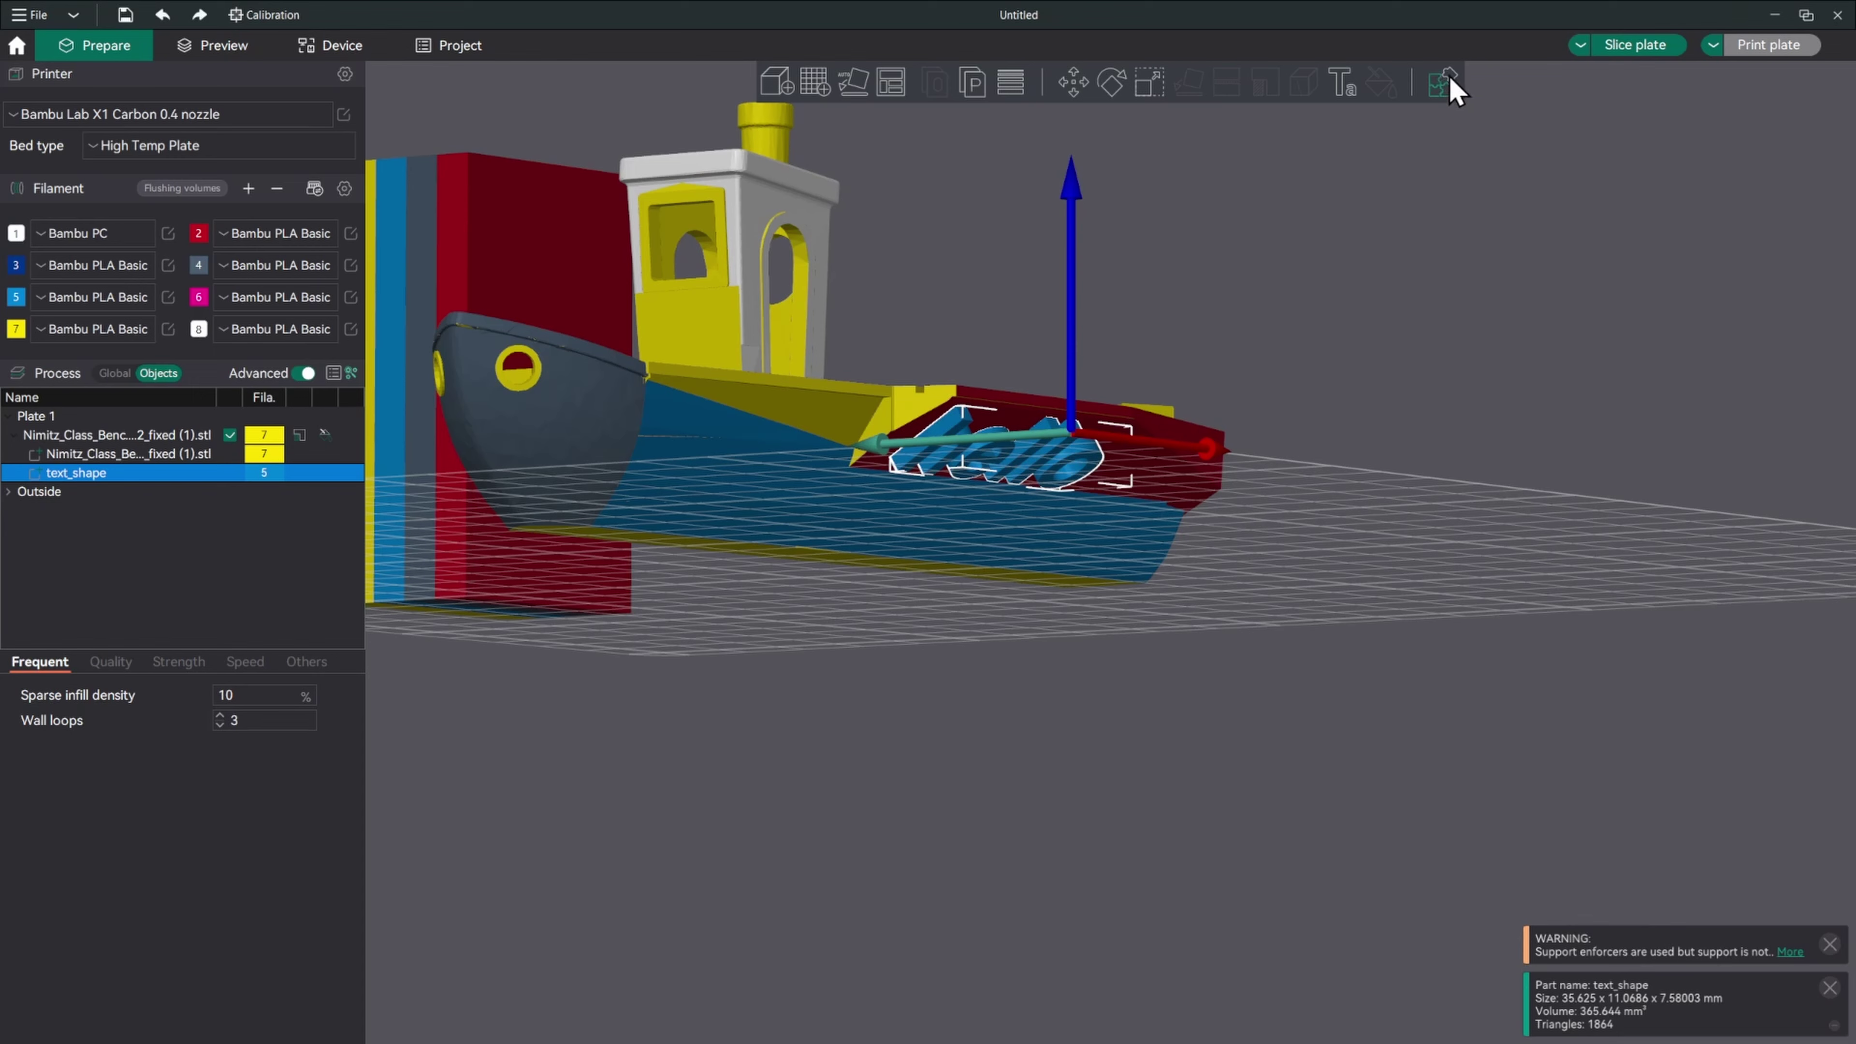
# Show the slicing choices for all plates or a single plate, and slice the current plate
pyautogui.moveTo(766, 713); pyautogui.dragTo(1015, 821)
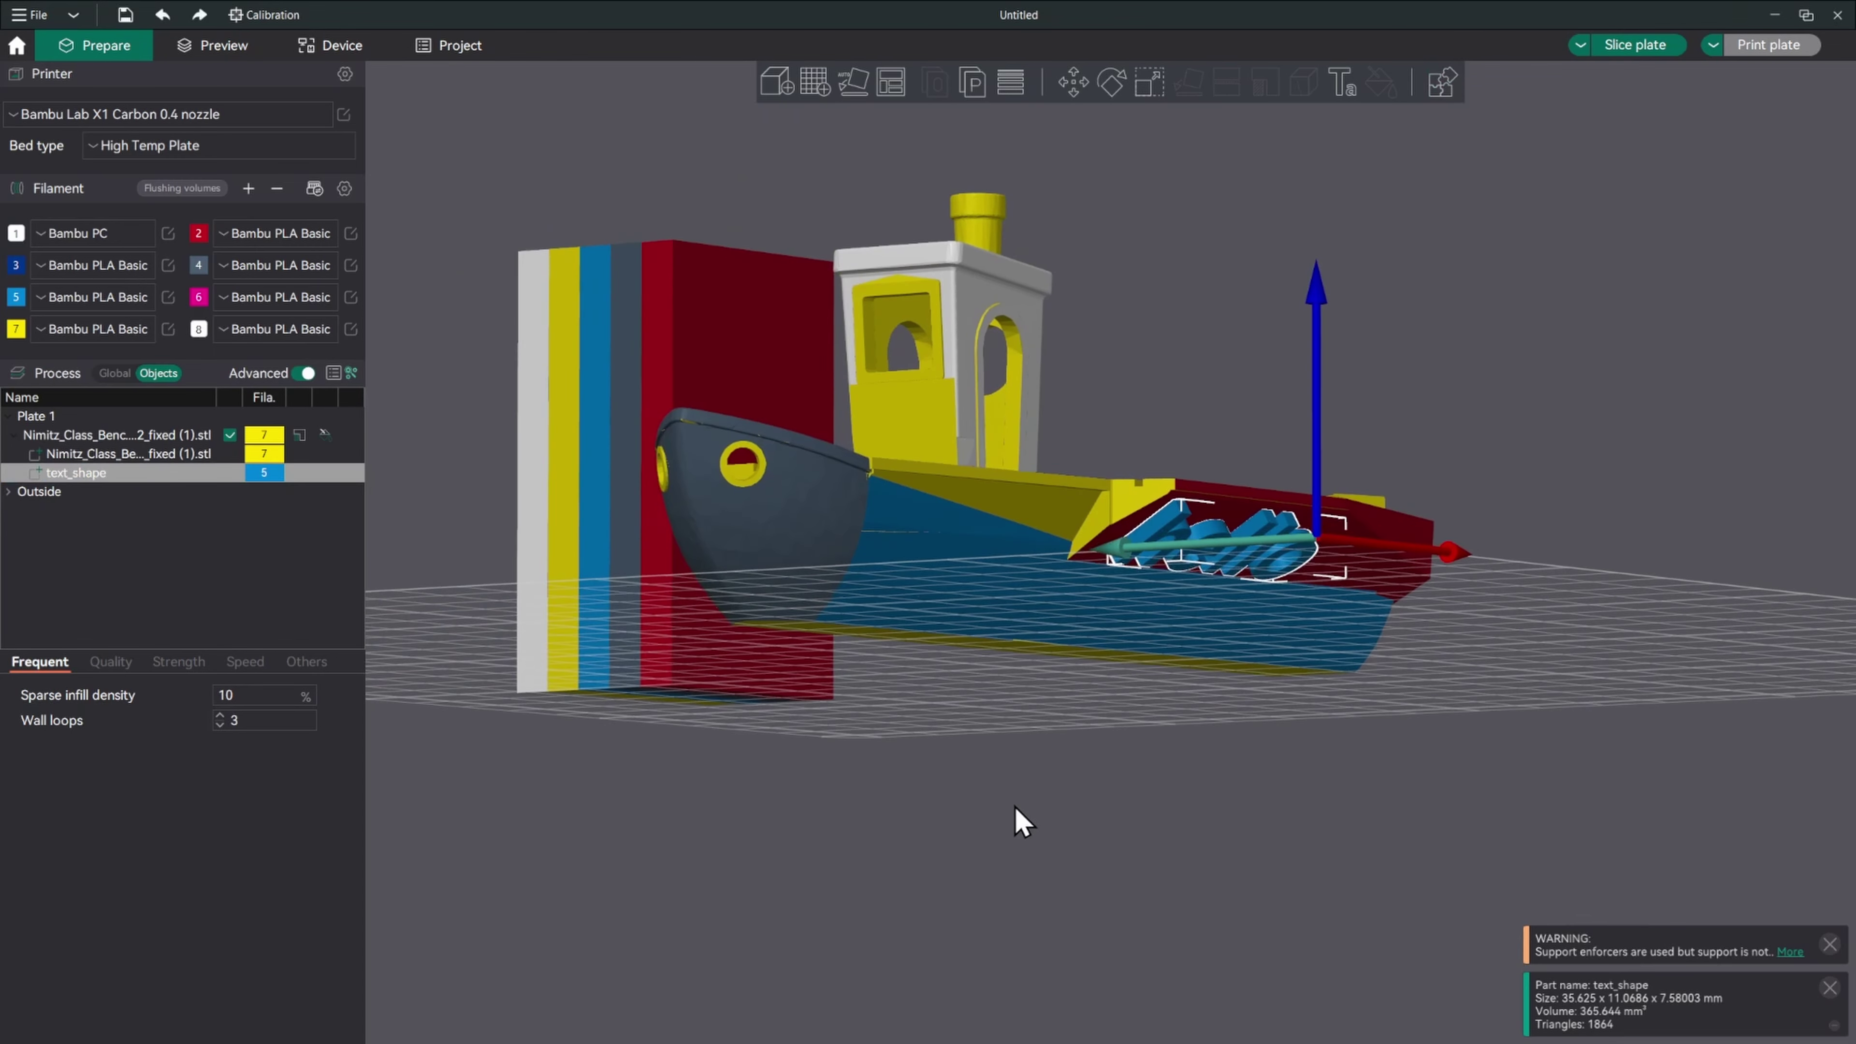
pyautogui.moveTo(1077, 746); pyautogui.dragTo(878, 882)
pyautogui.scroll(-5, 1045, 757)
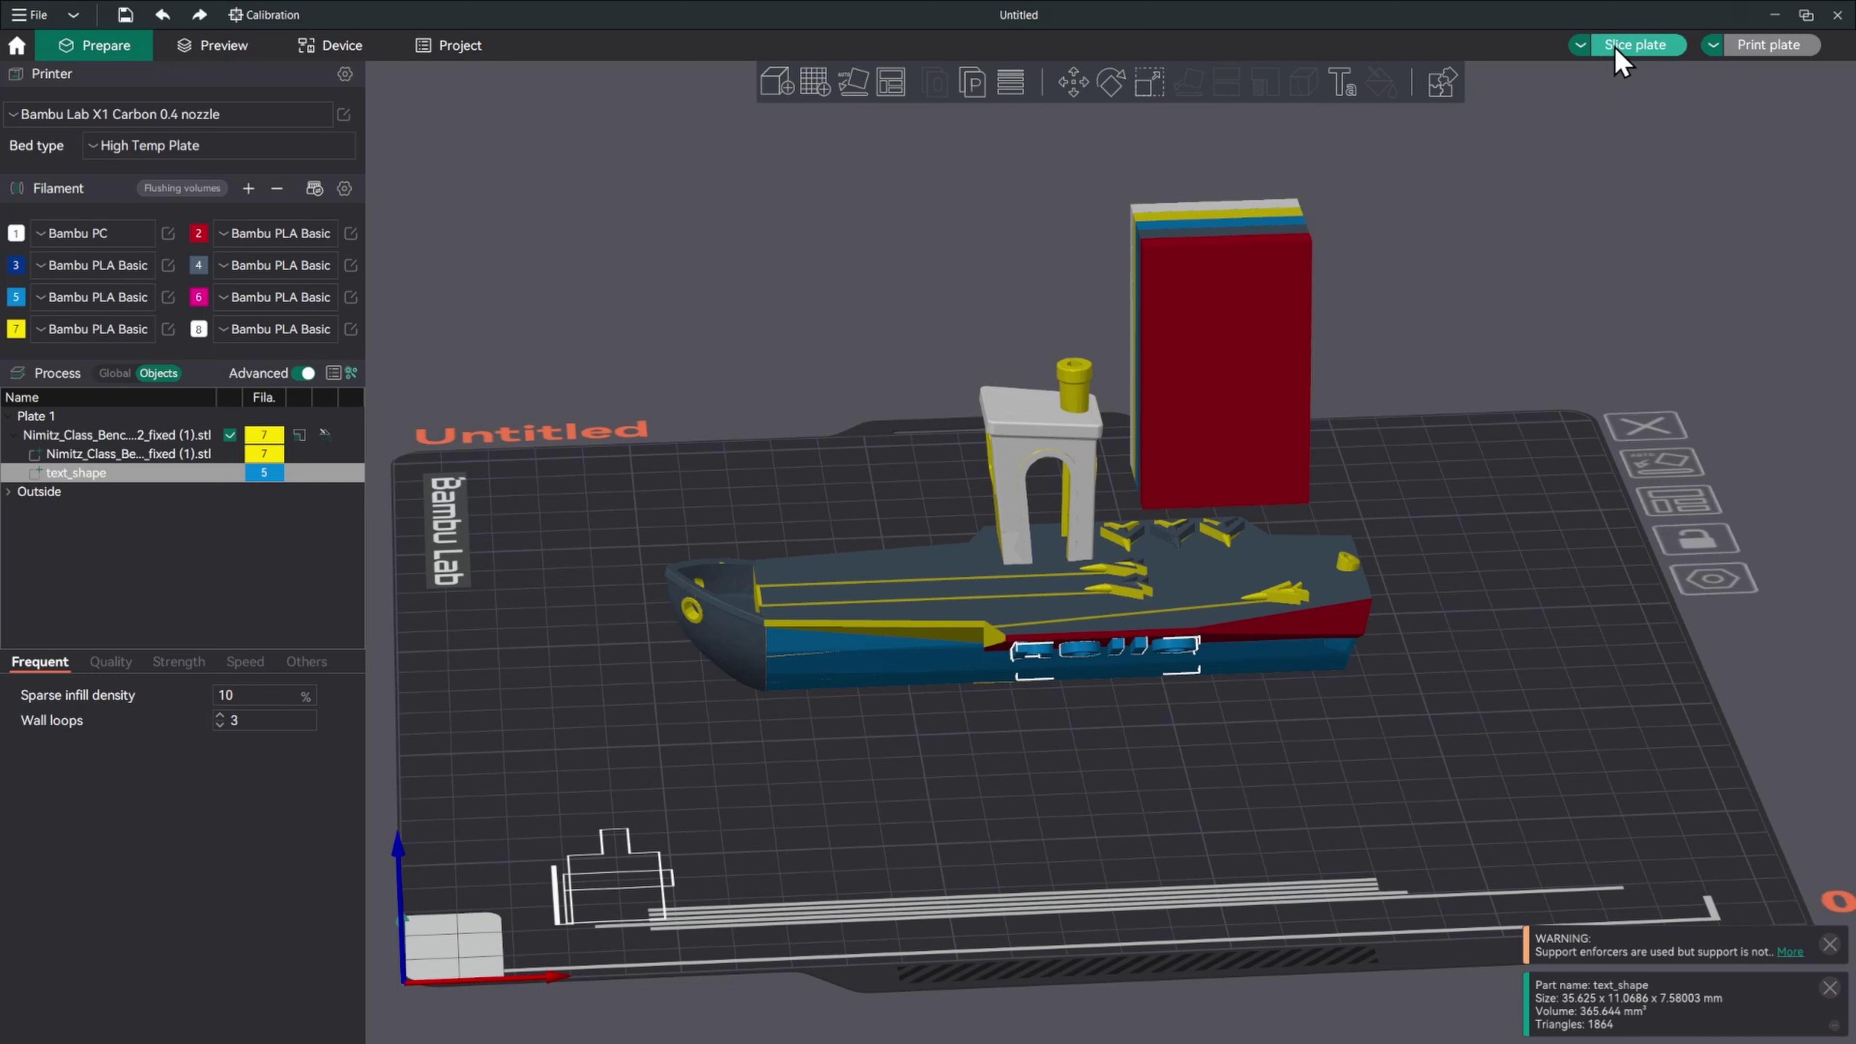
pyautogui.click(1580, 50)
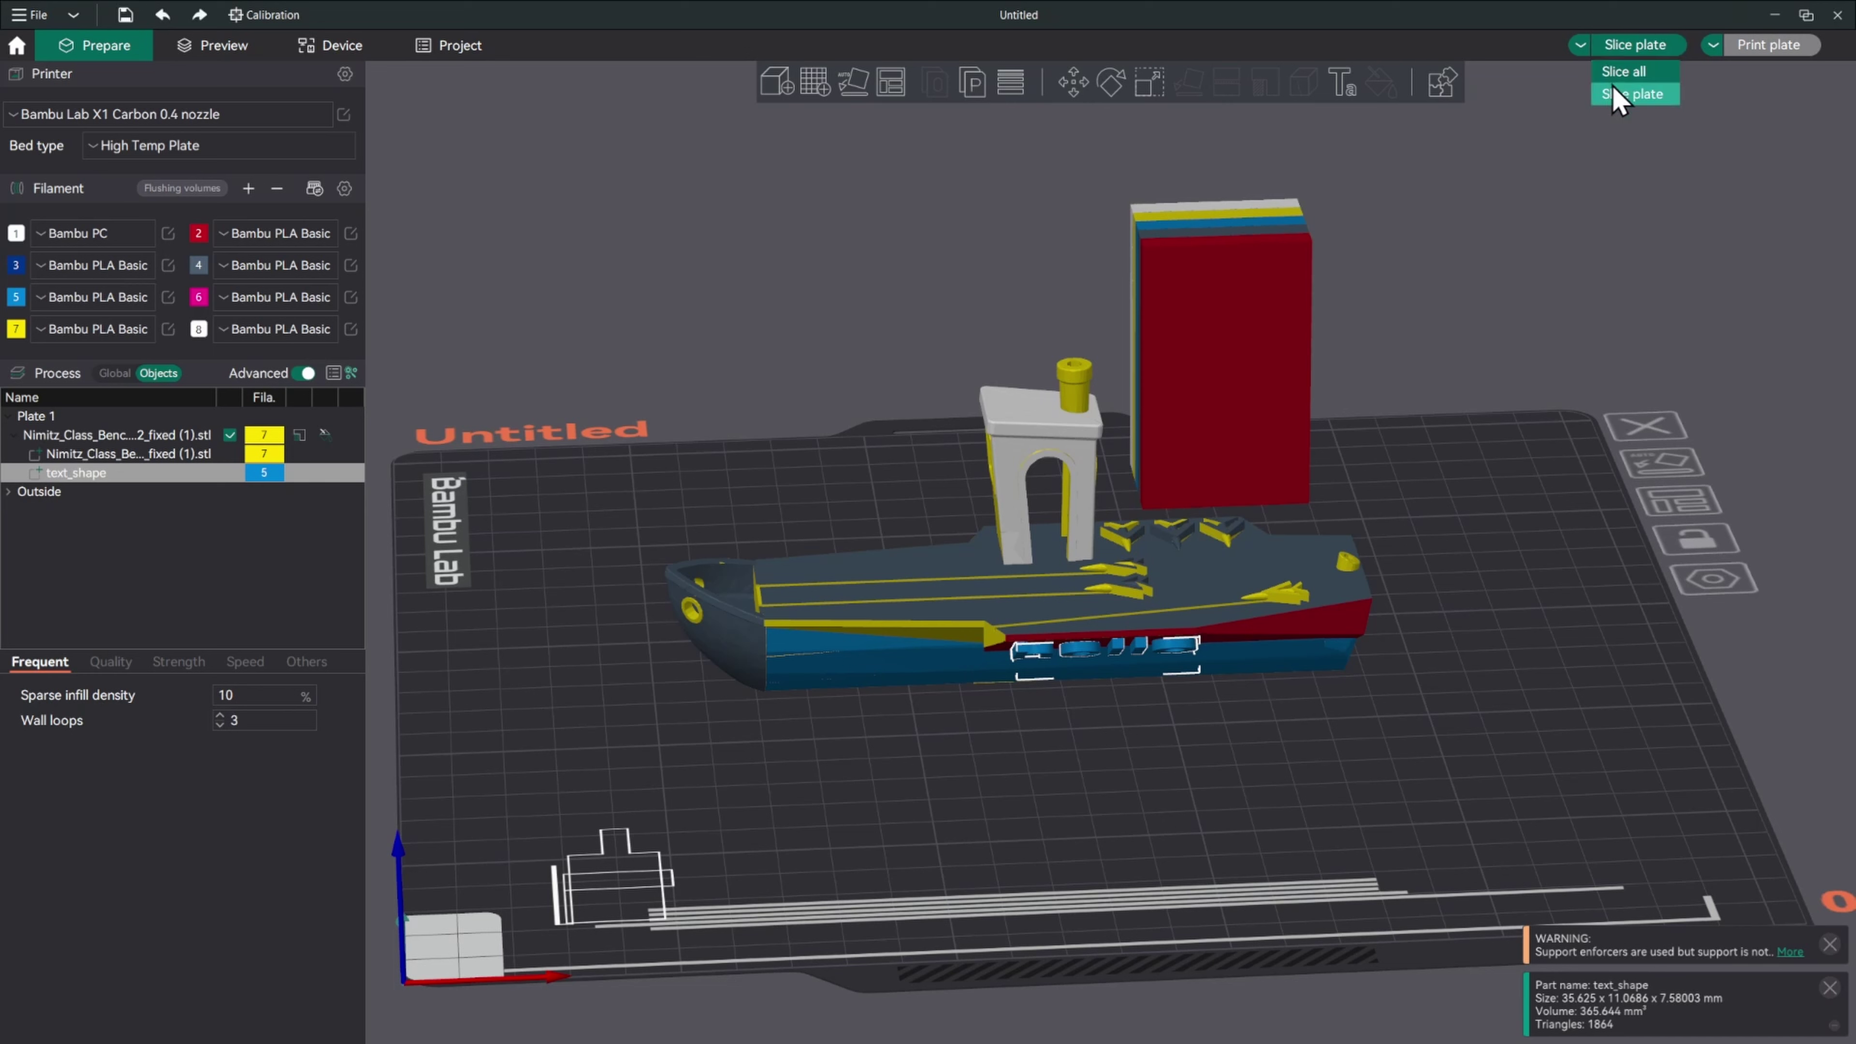
pyautogui.click(1636, 46)
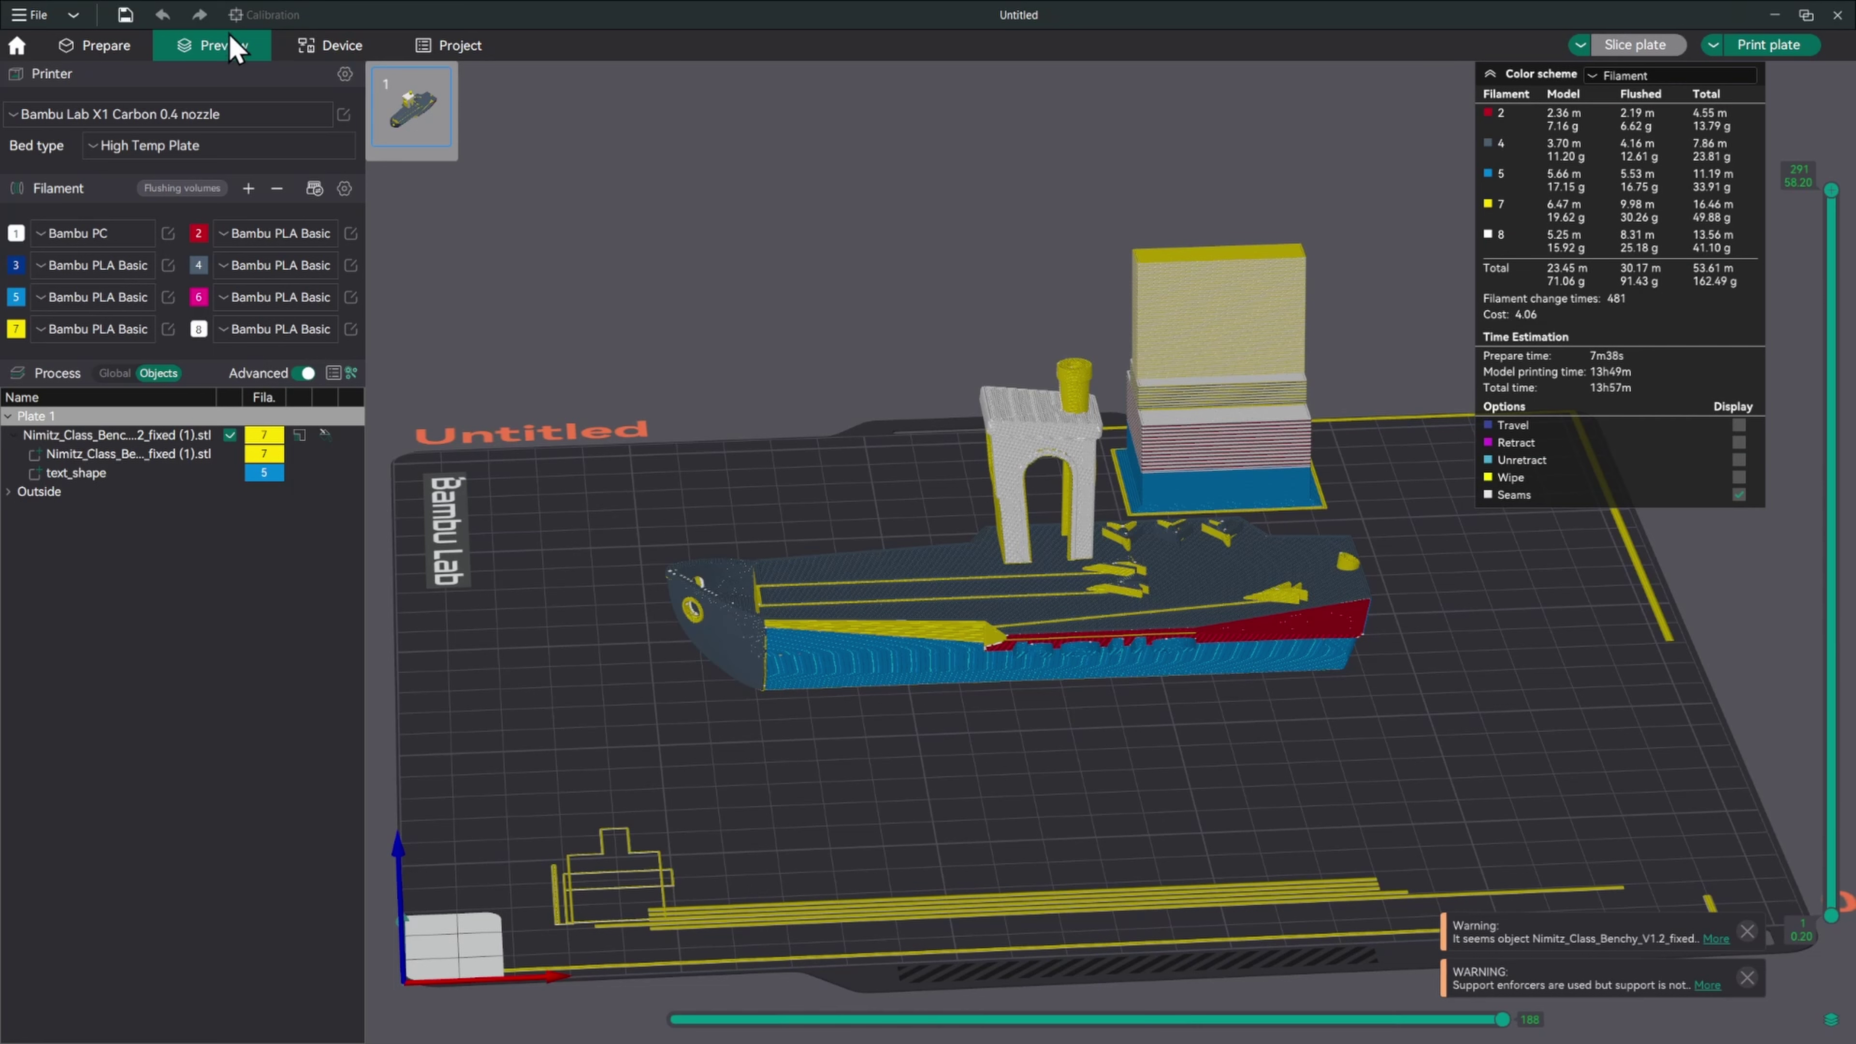
# Auto-calculate the flushing volumes for filament changes from the Prepare view, apply them, and slice the plate again
pyautogui.click(106, 44)
pyautogui.click(76, 472)
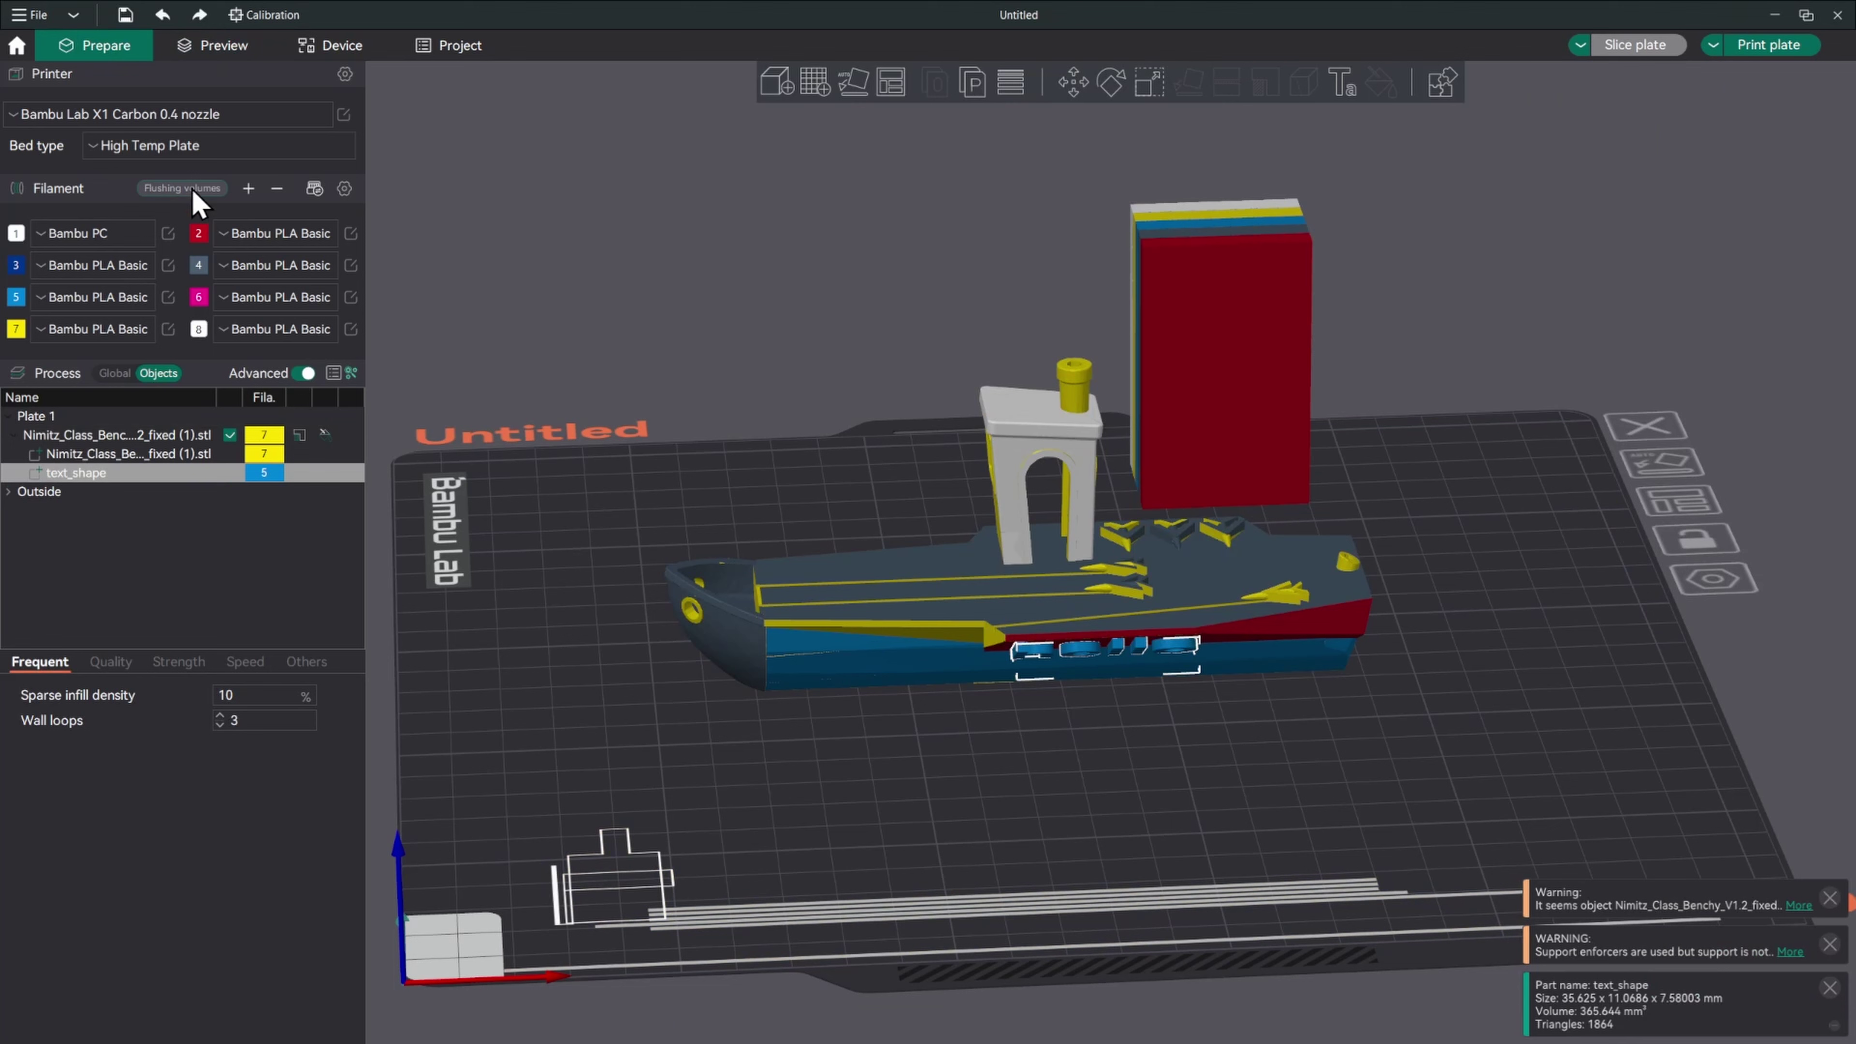
pyautogui.click(191, 190)
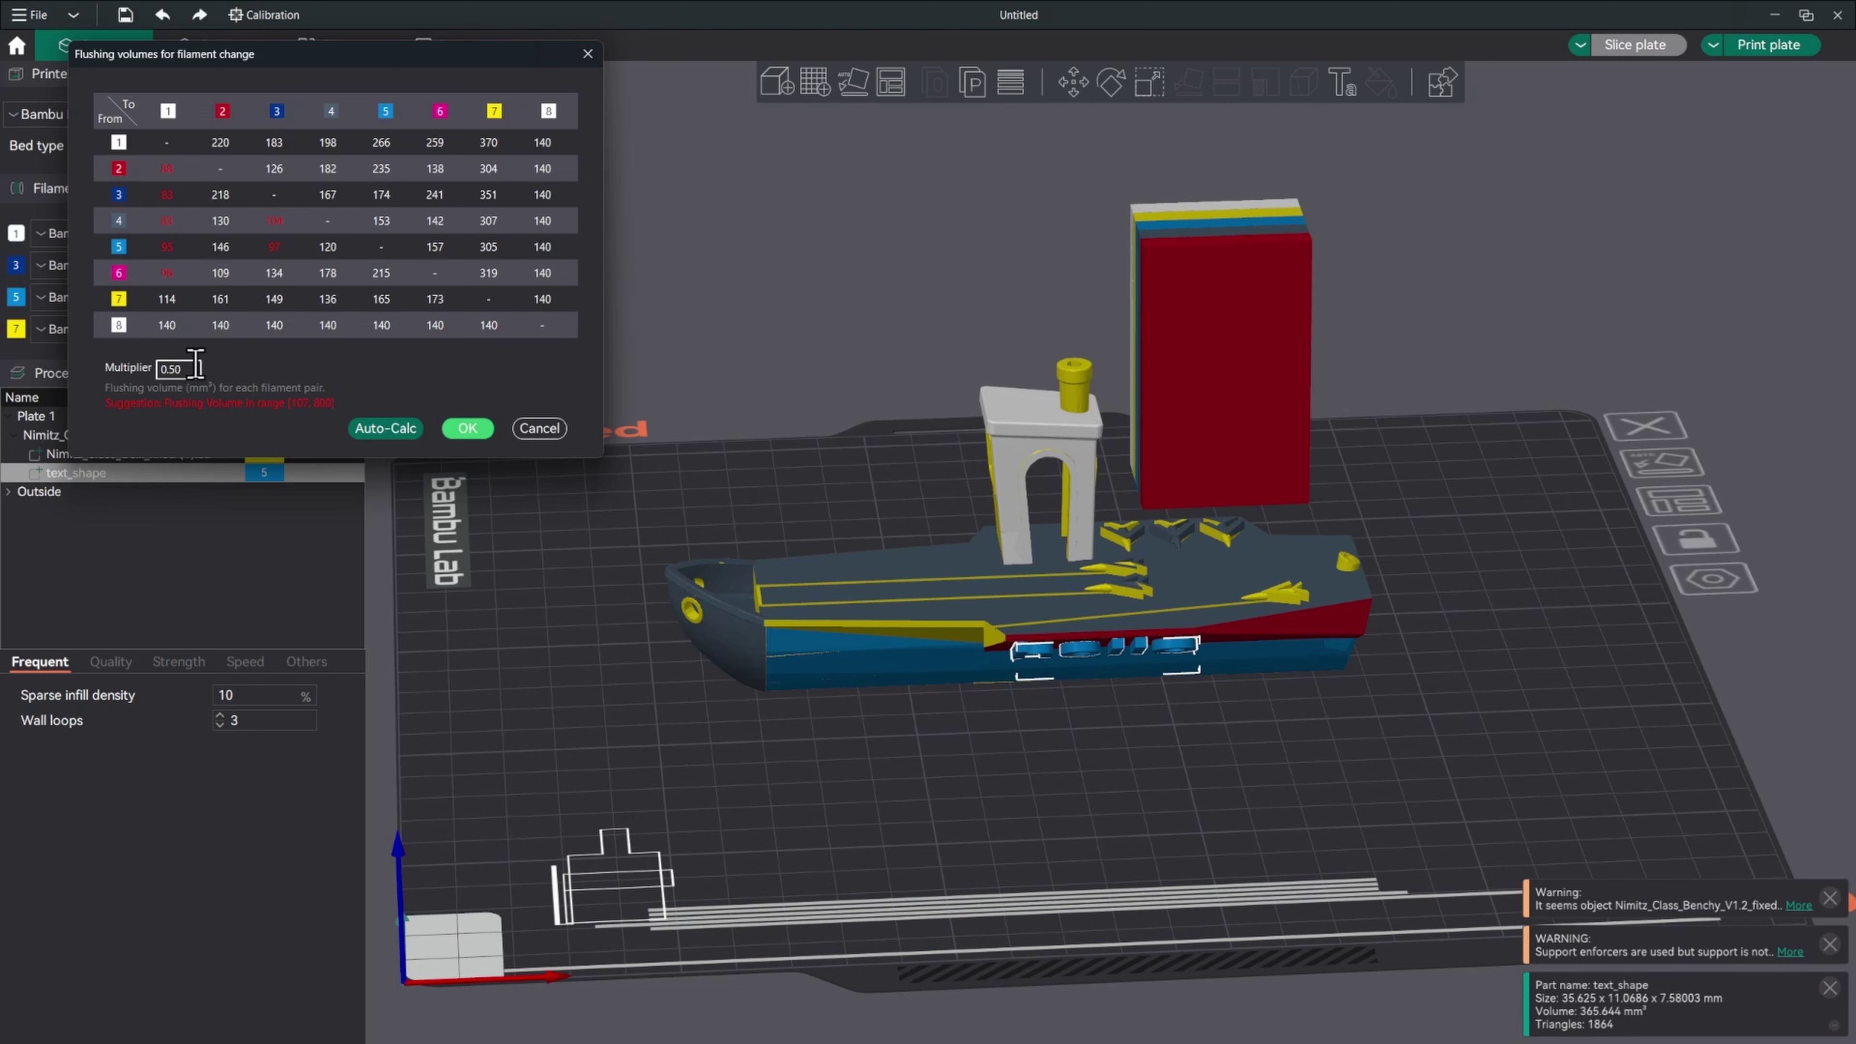
pyautogui.click(393, 429)
pyautogui.click(468, 428)
pyautogui.click(1635, 44)
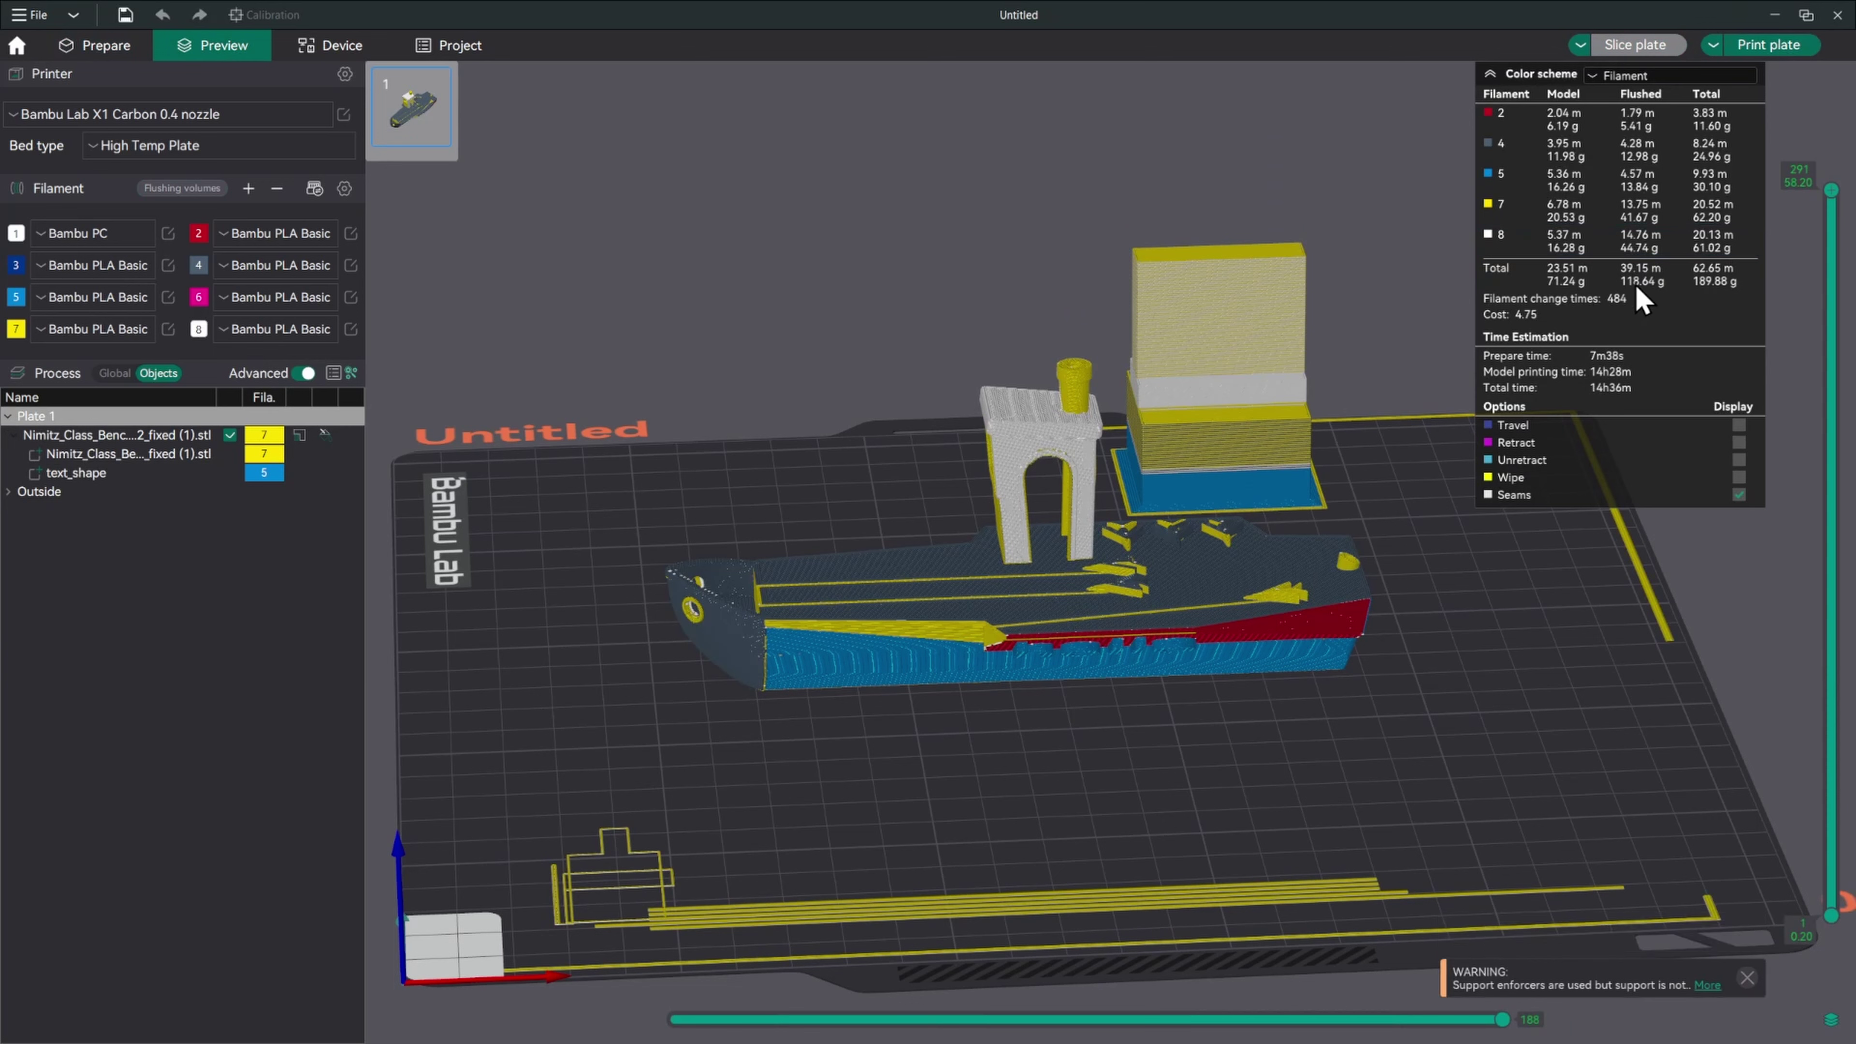
# Set the flushing volume multiplier to 0.3, auto-calculate the volumes, and reslice the plate
pyautogui.click(182, 188)
pyautogui.click(383, 430)
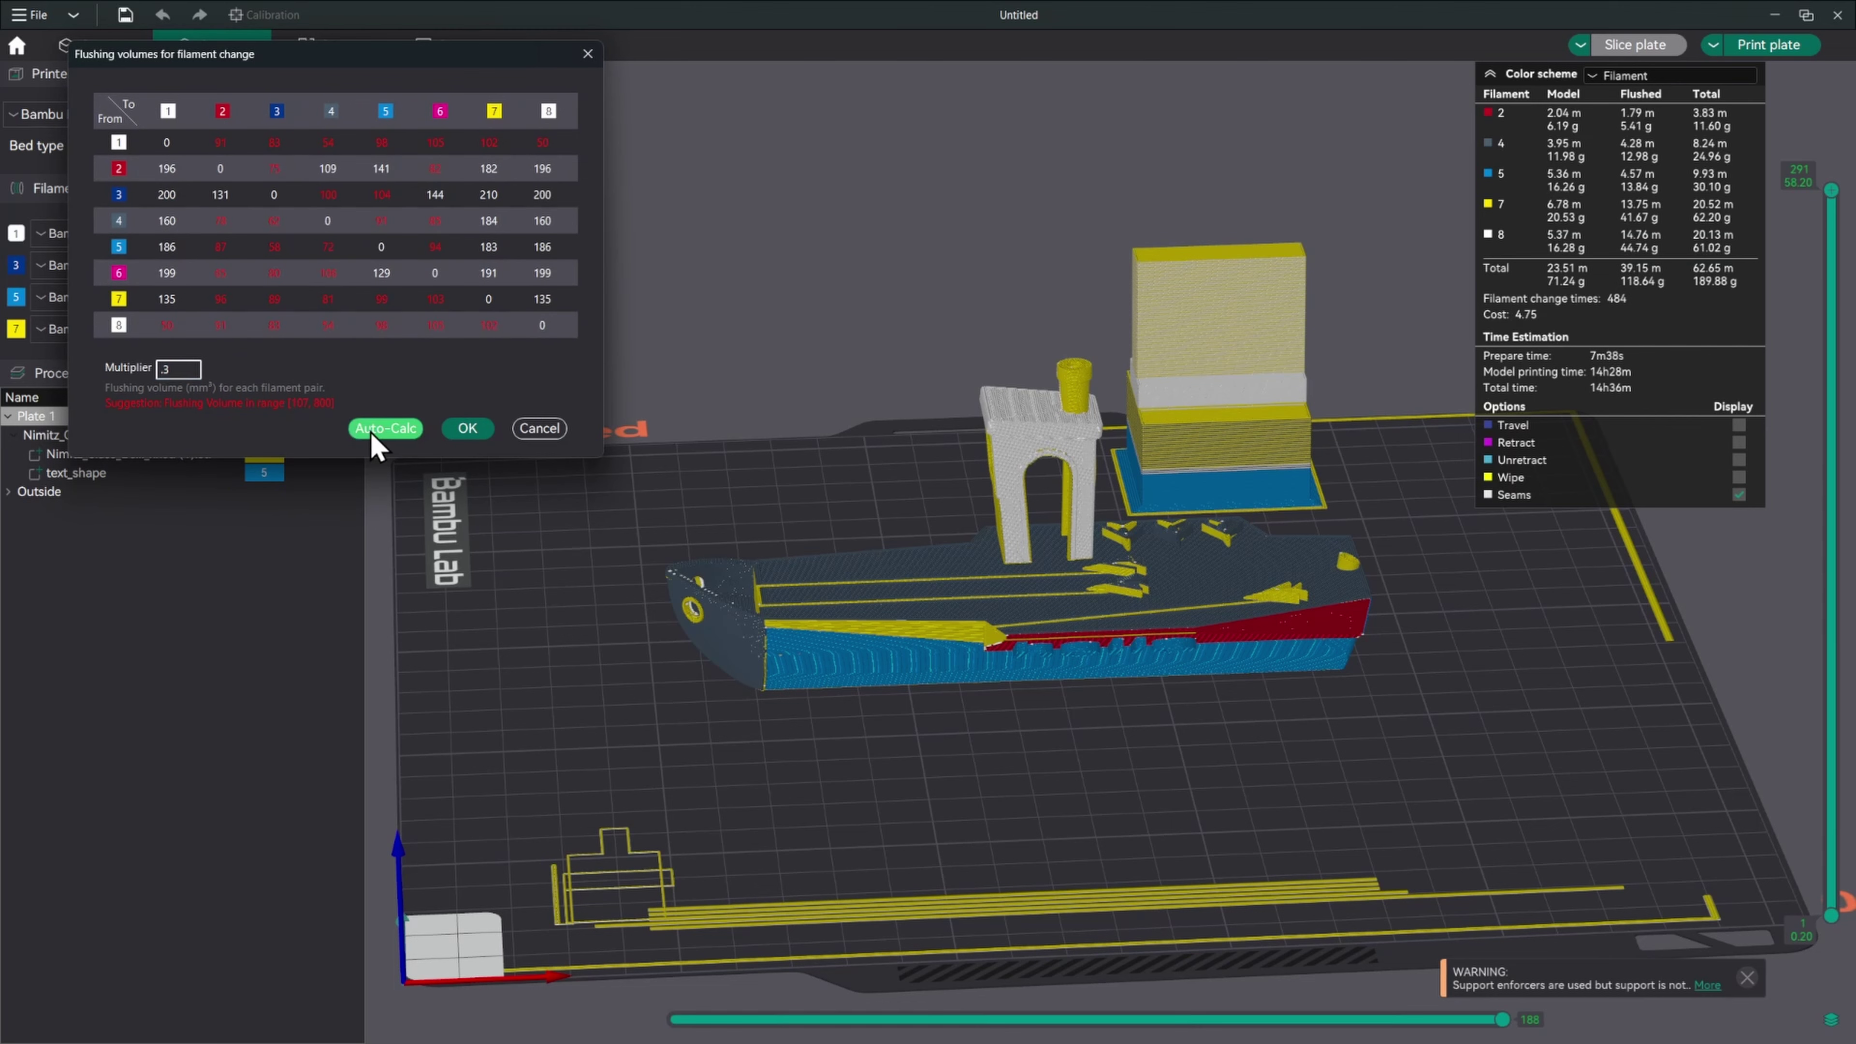
pyautogui.click(466, 428)
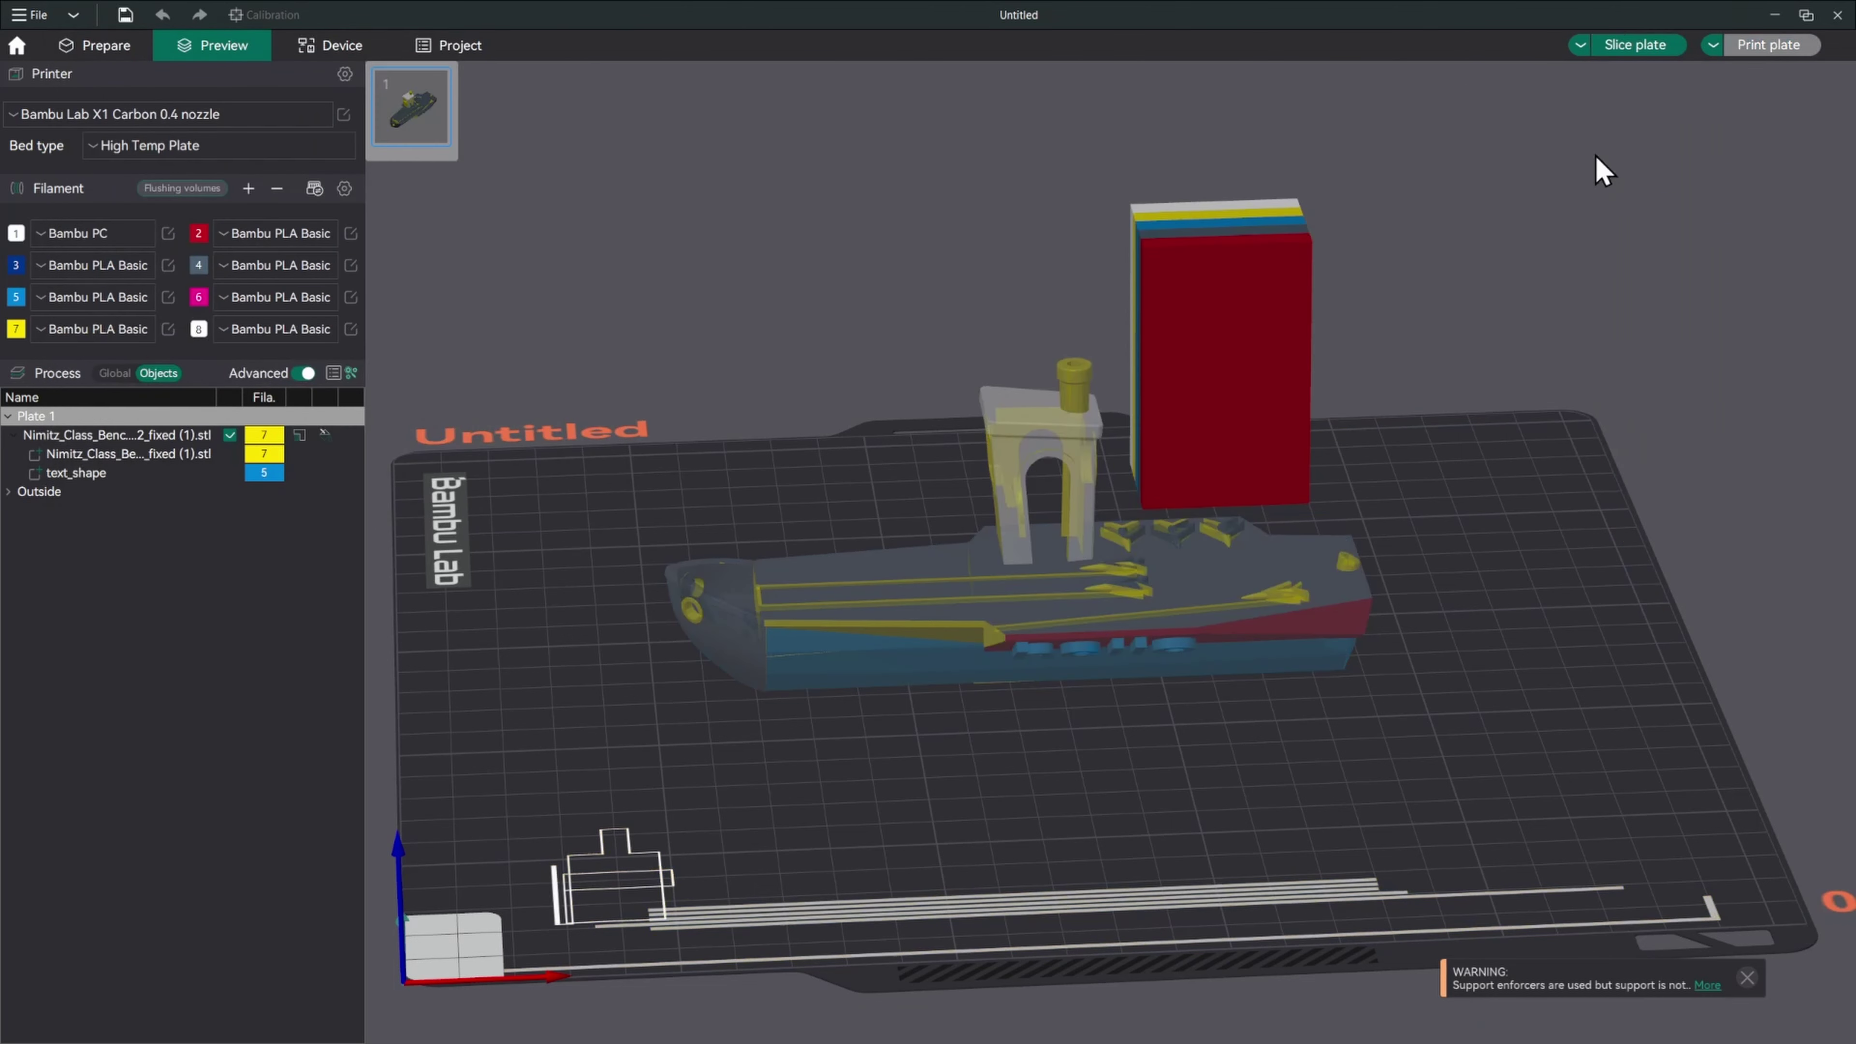
pyautogui.click(1636, 45)
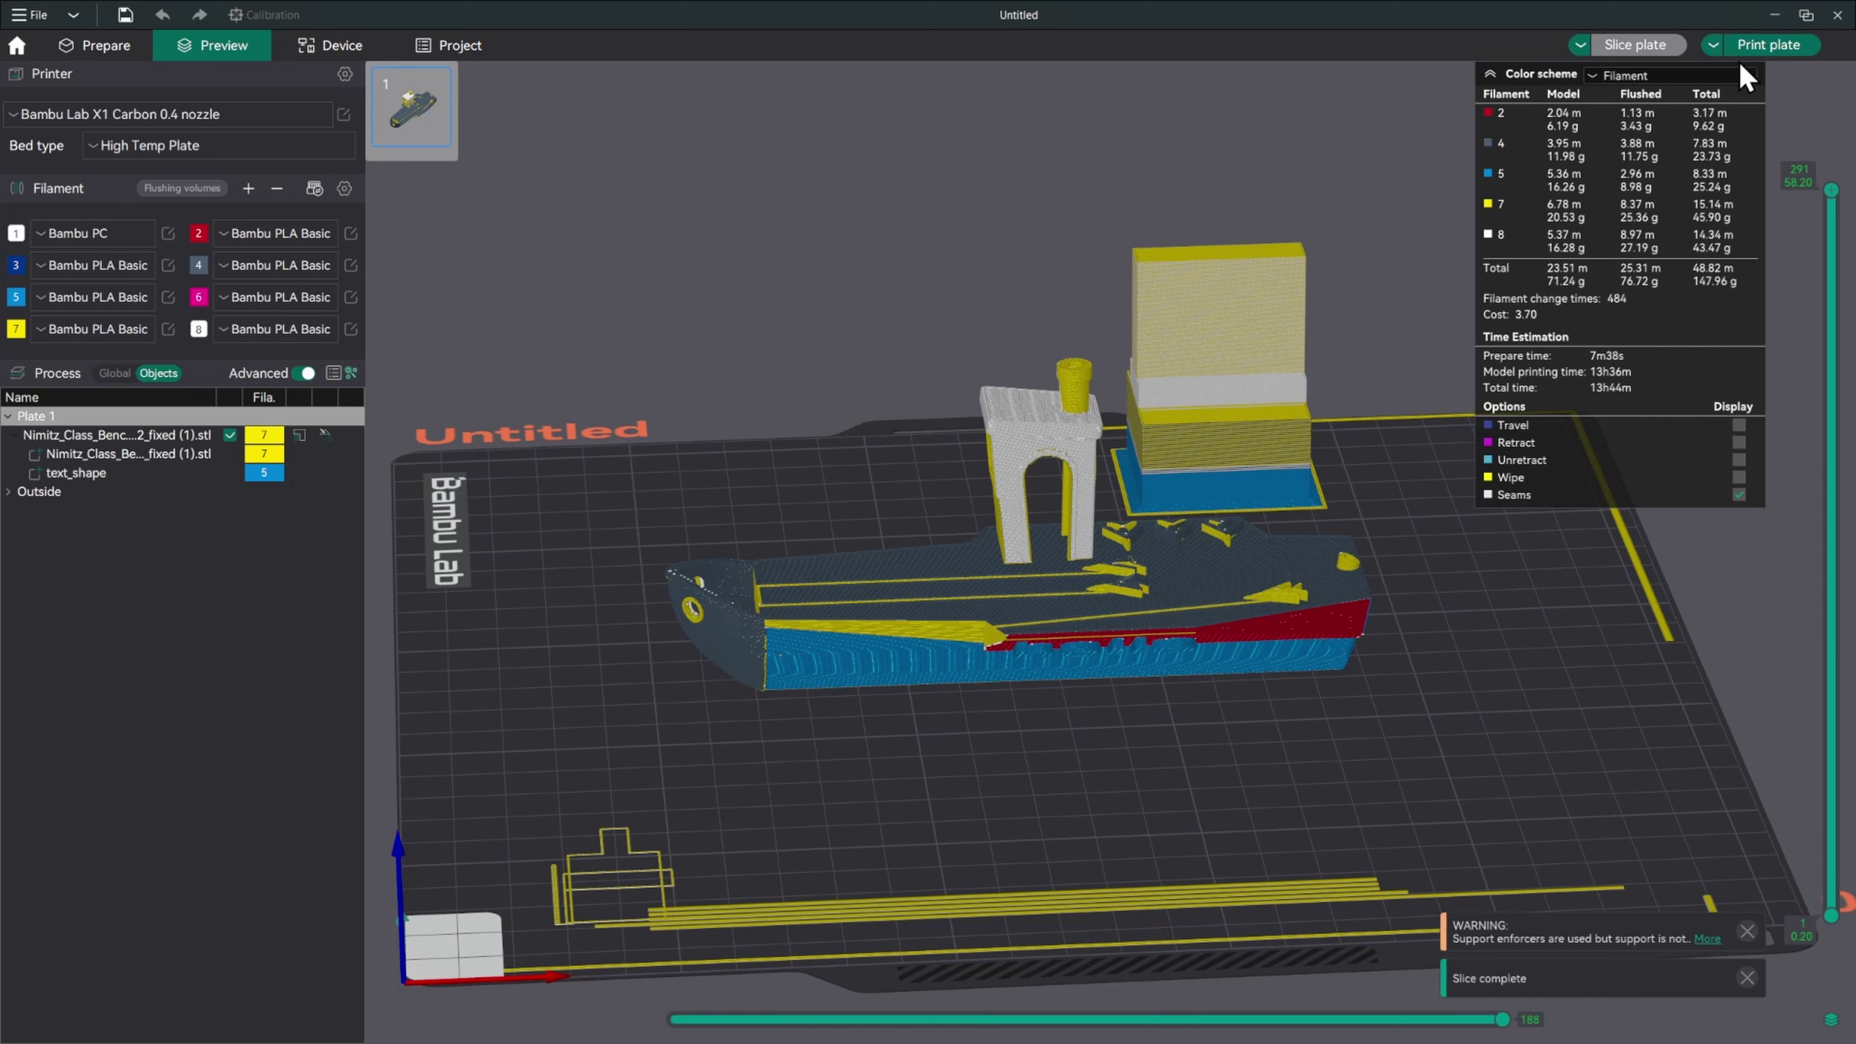
# Review the print job's filament mapping, bed leveling, flow calibration, timelapse and AMS options, close it without sending, and show the printer's status page
pyautogui.click(1768, 44)
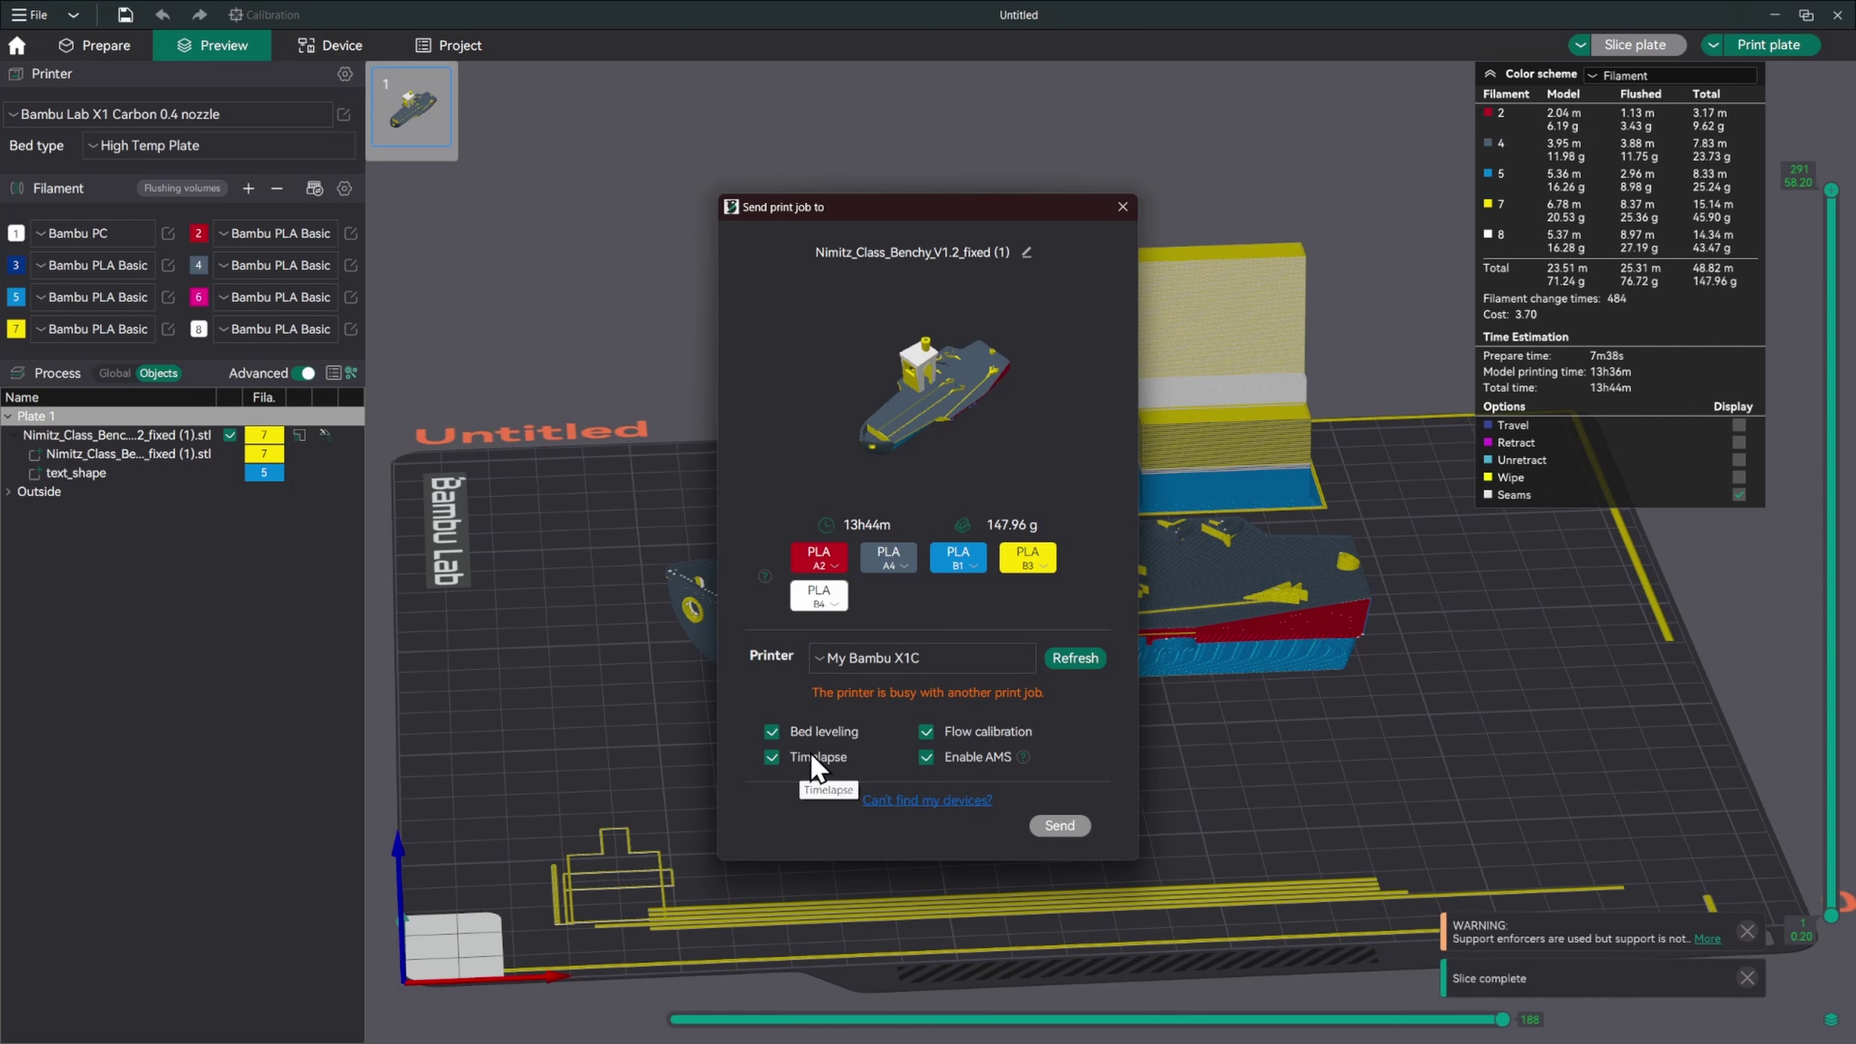
pyautogui.moveTo(1024, 759)
pyautogui.click(1122, 208)
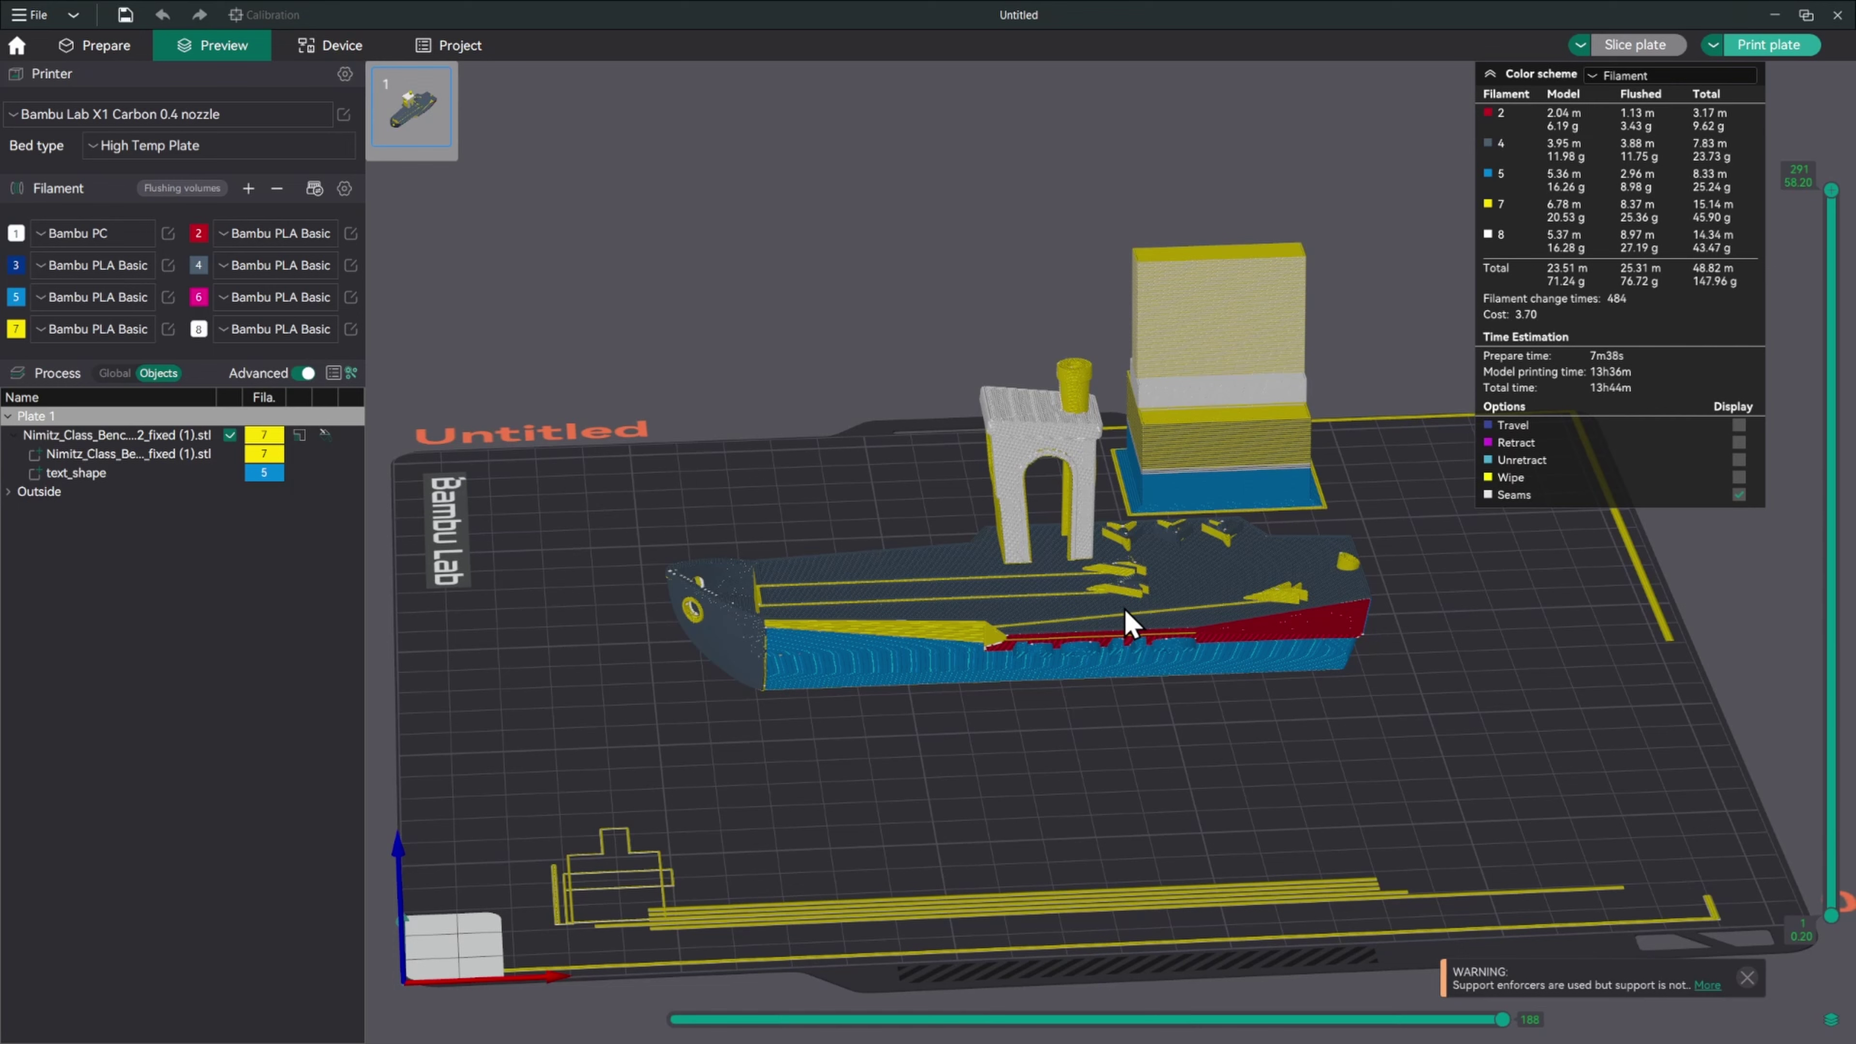
pyautogui.click(328, 44)
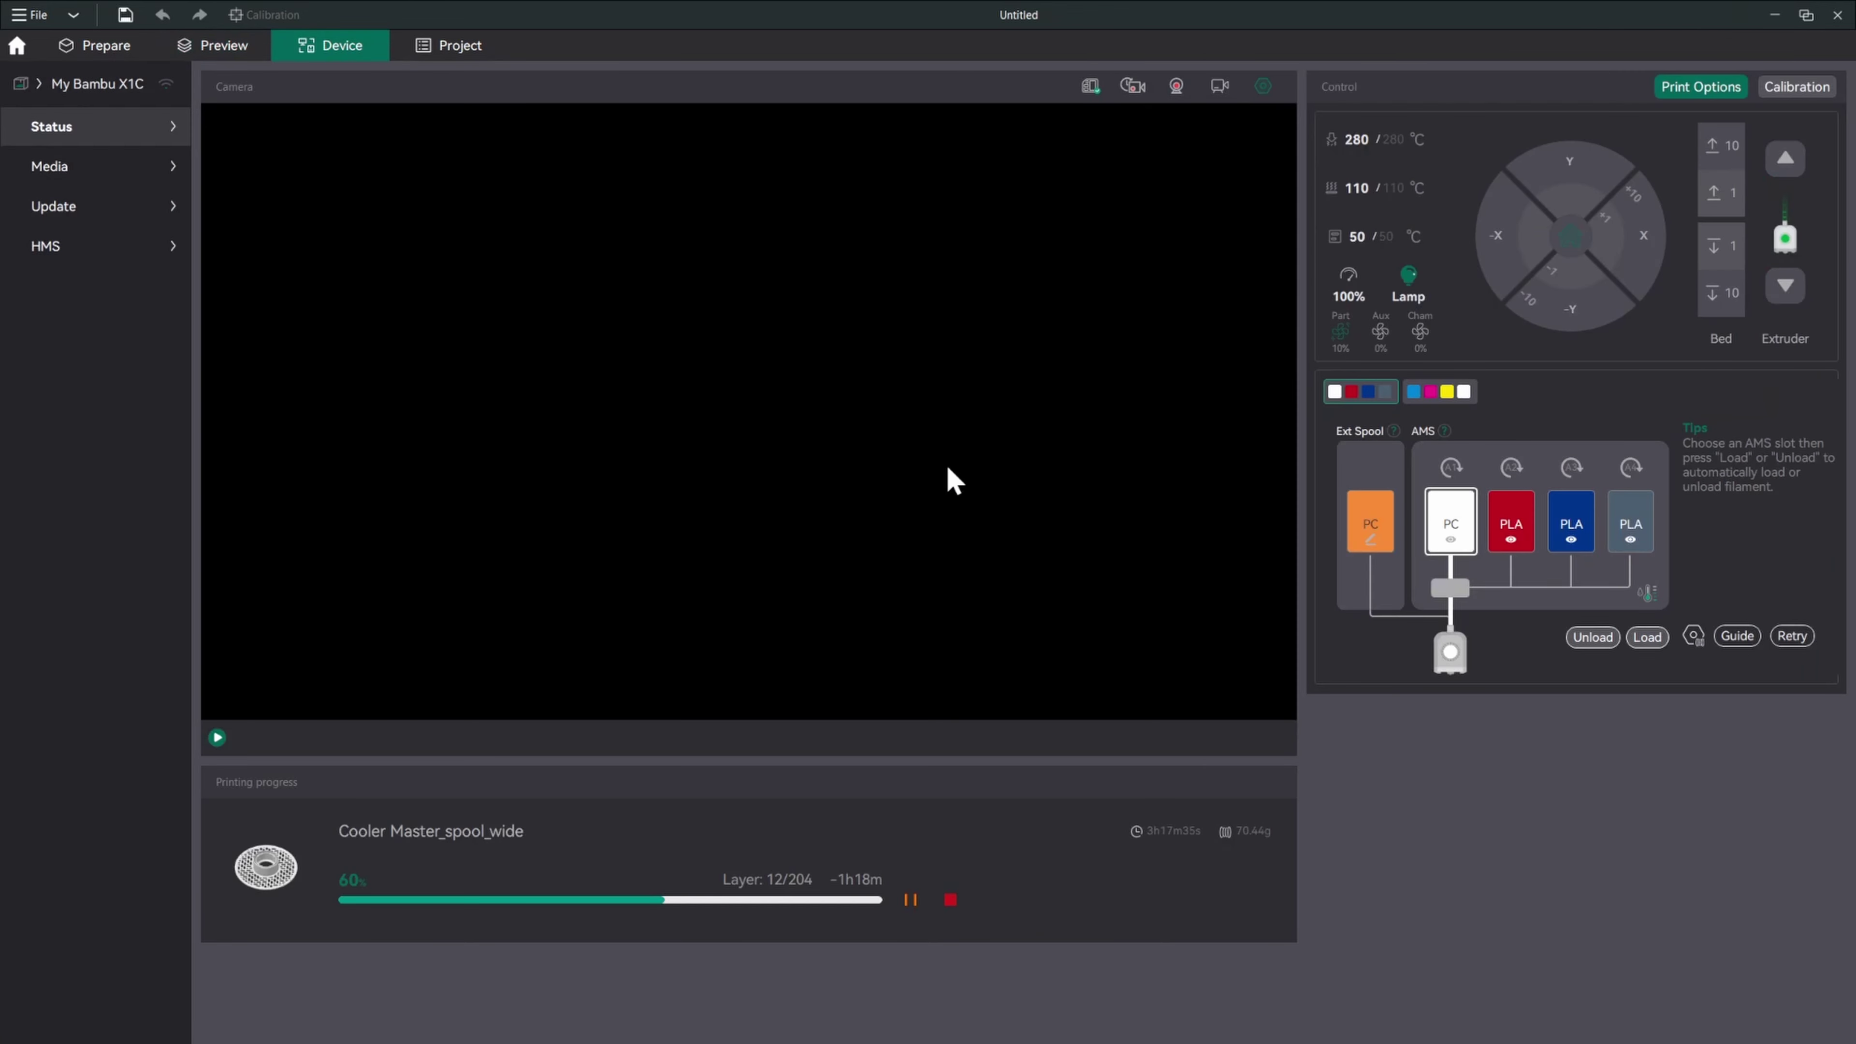